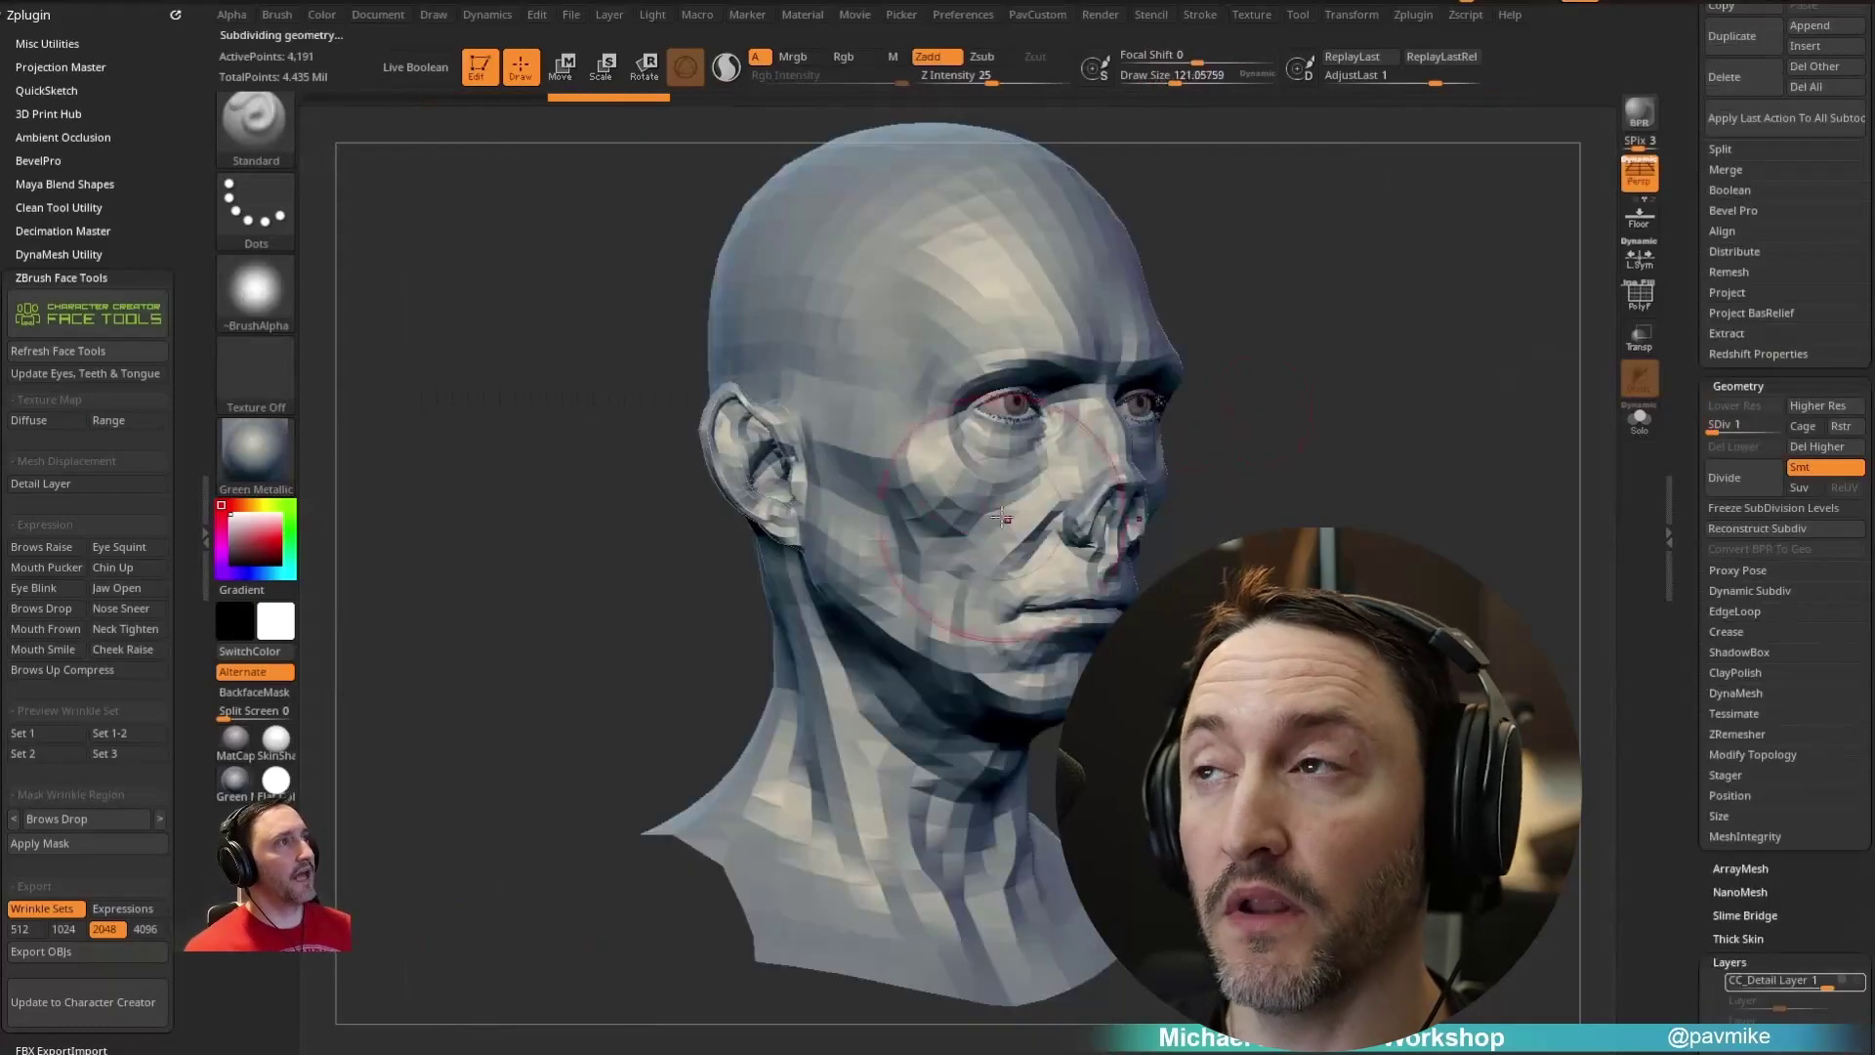
scroll(949, 549, up, 5)
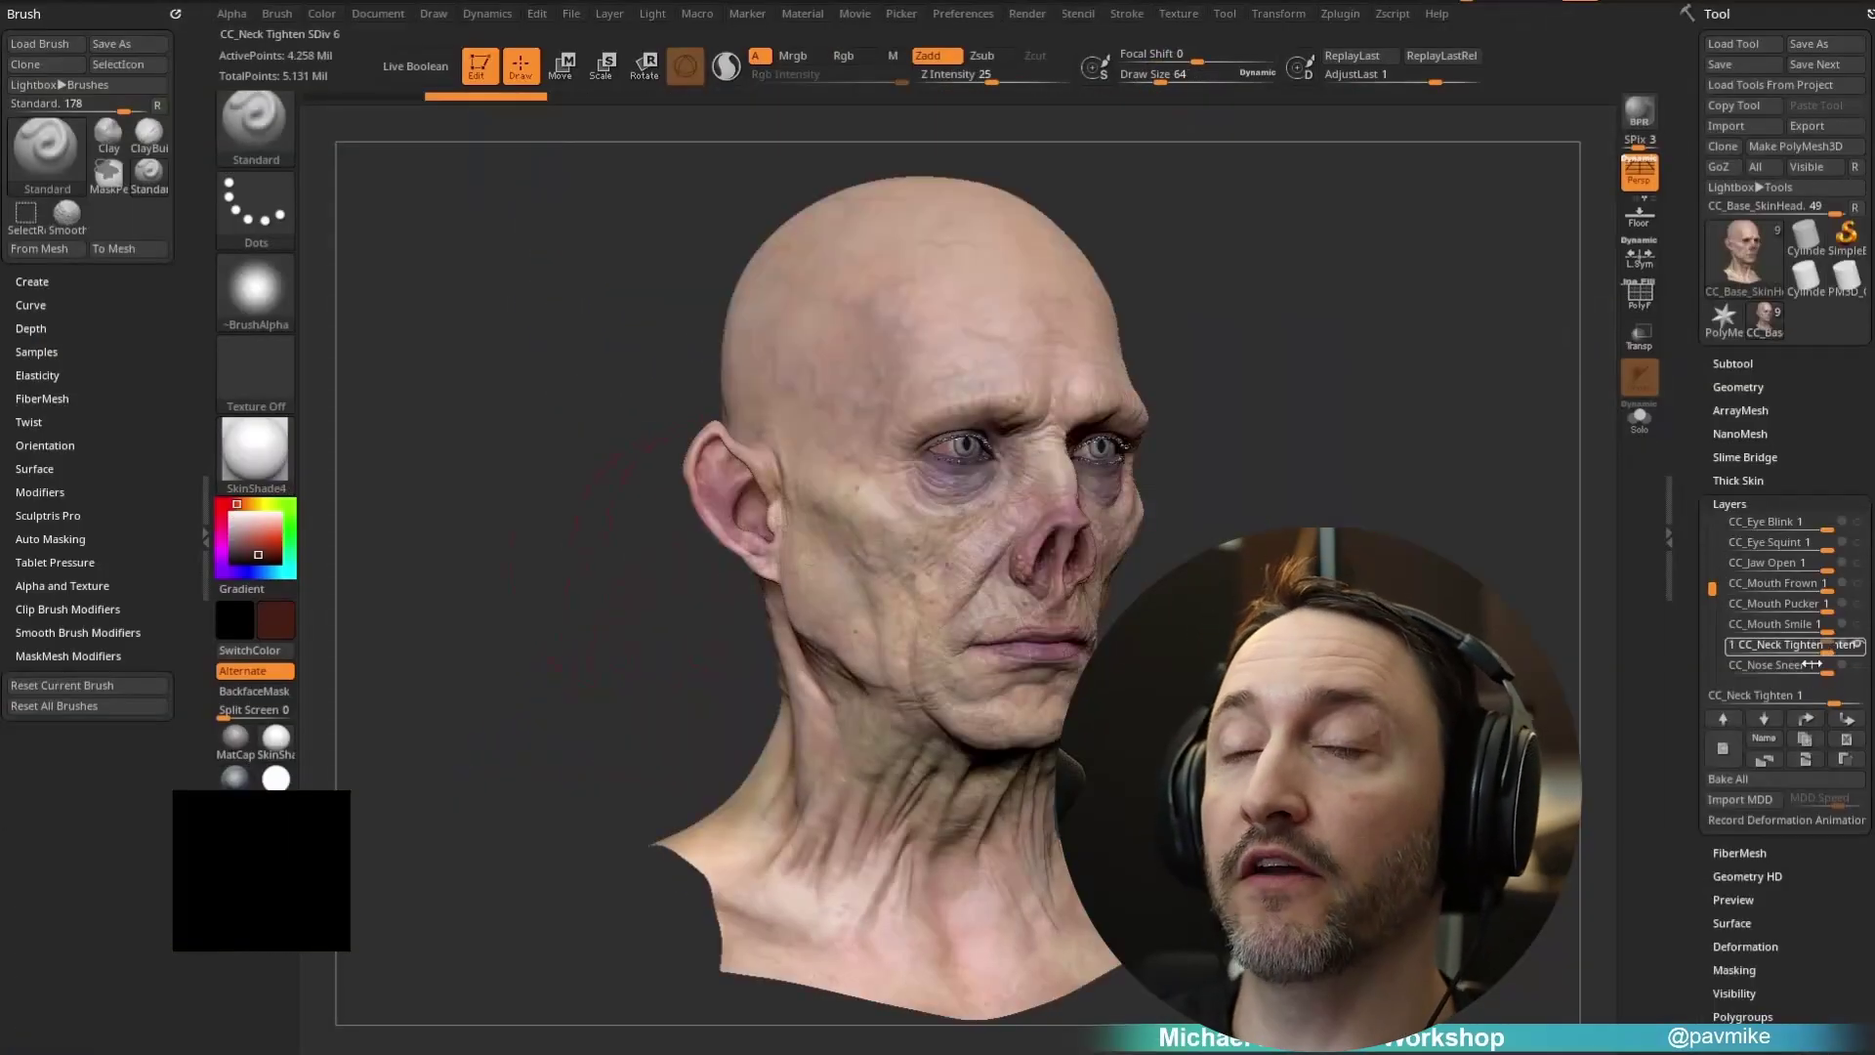
drag(1826, 677, 1813, 677)
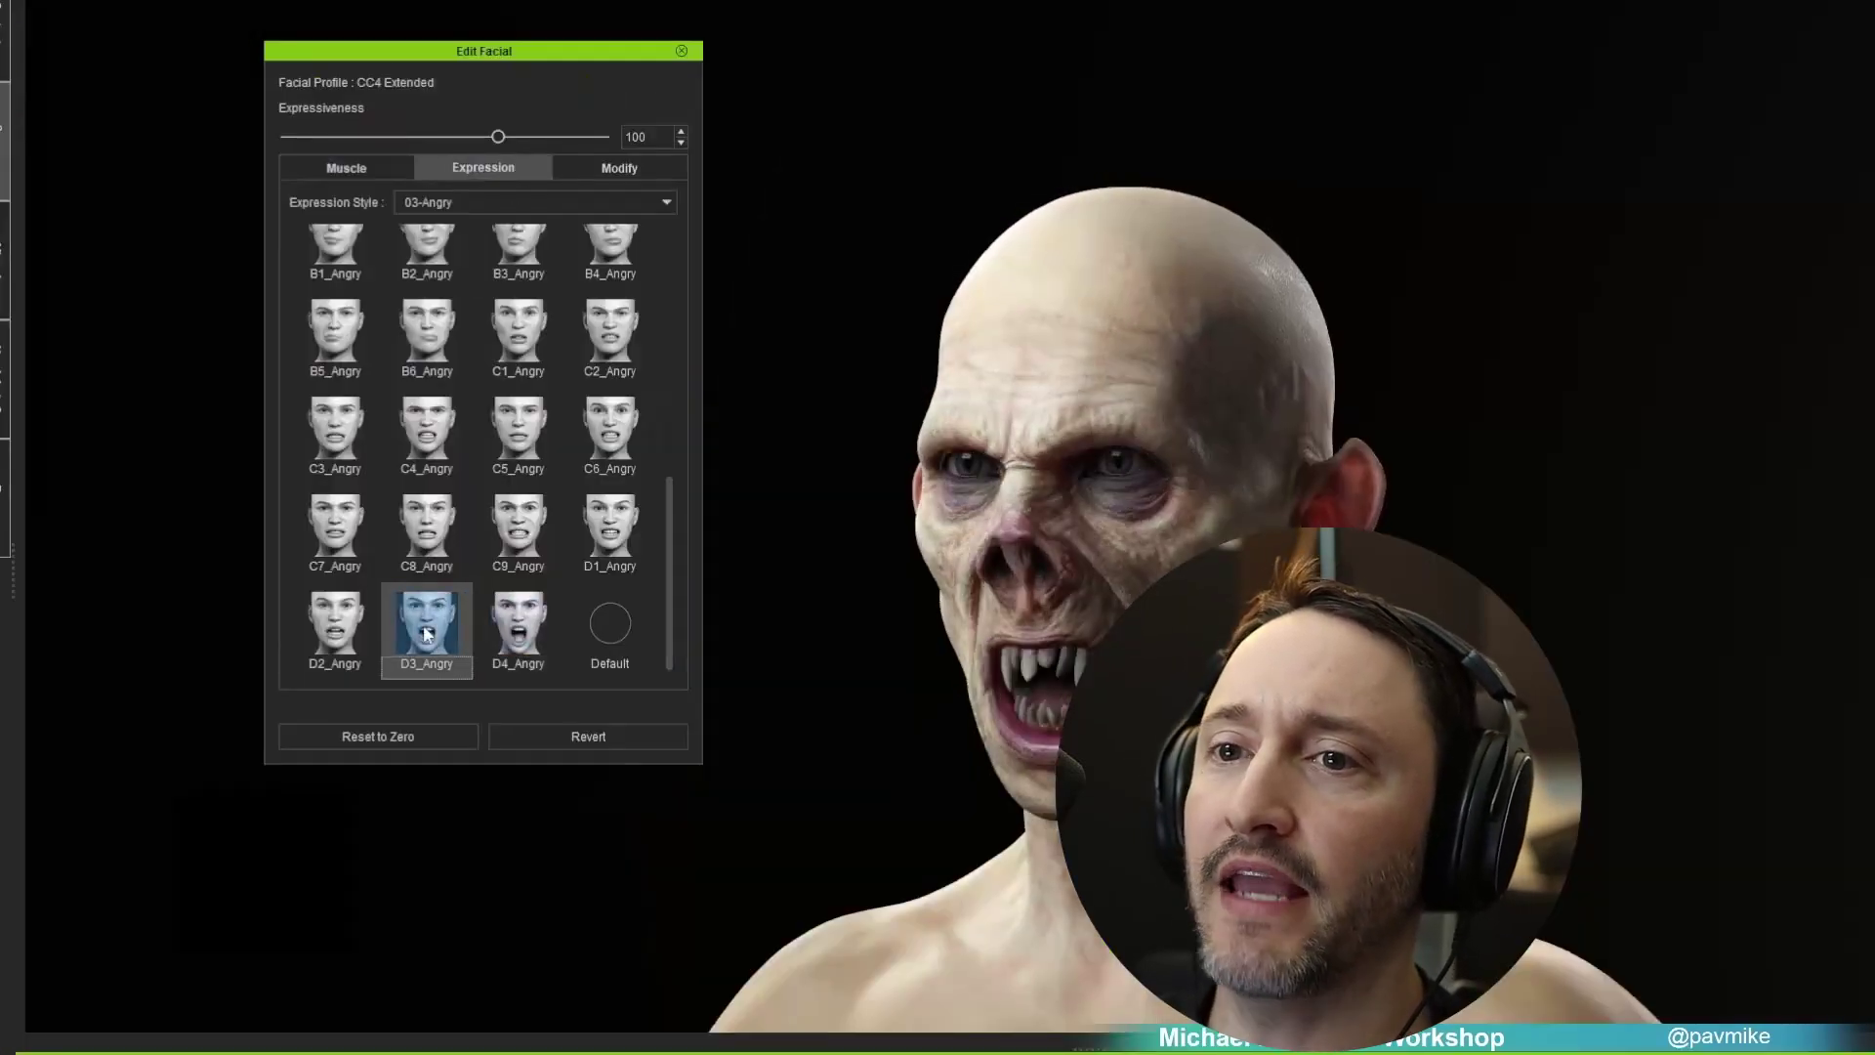
click(349, 498)
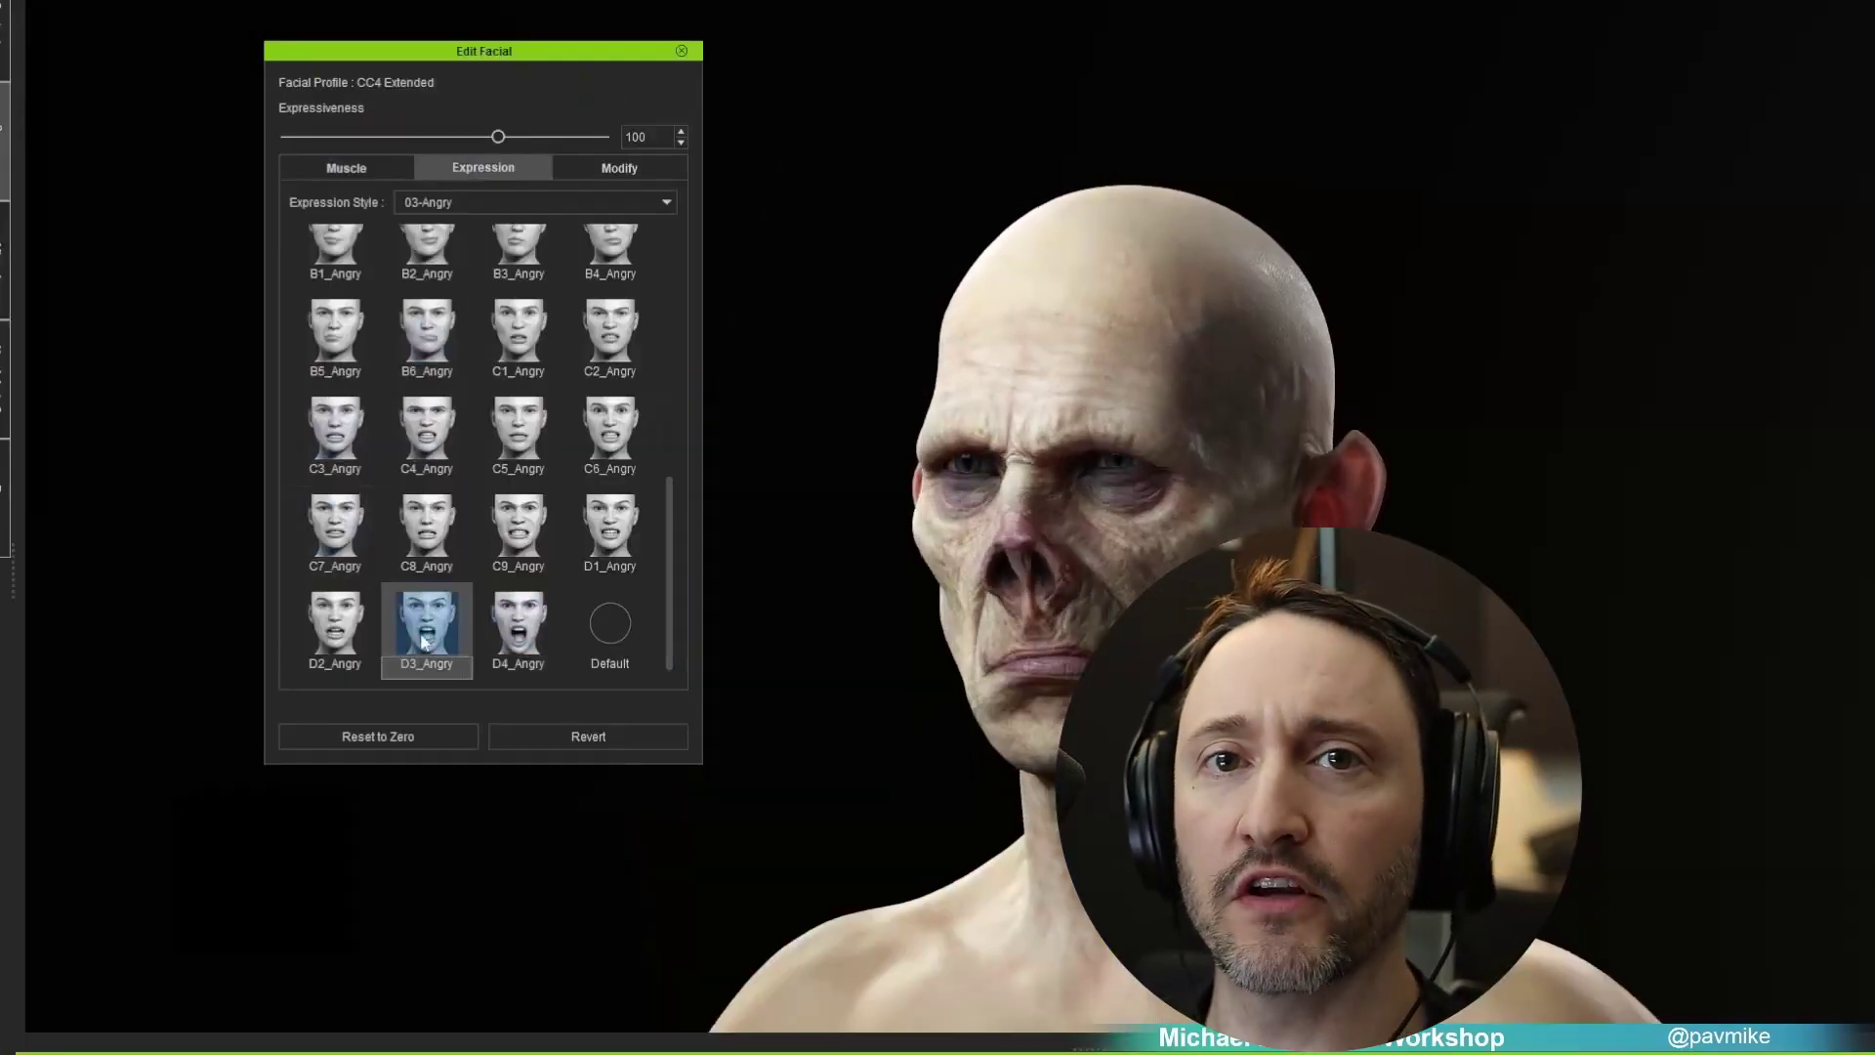
click(345, 167)
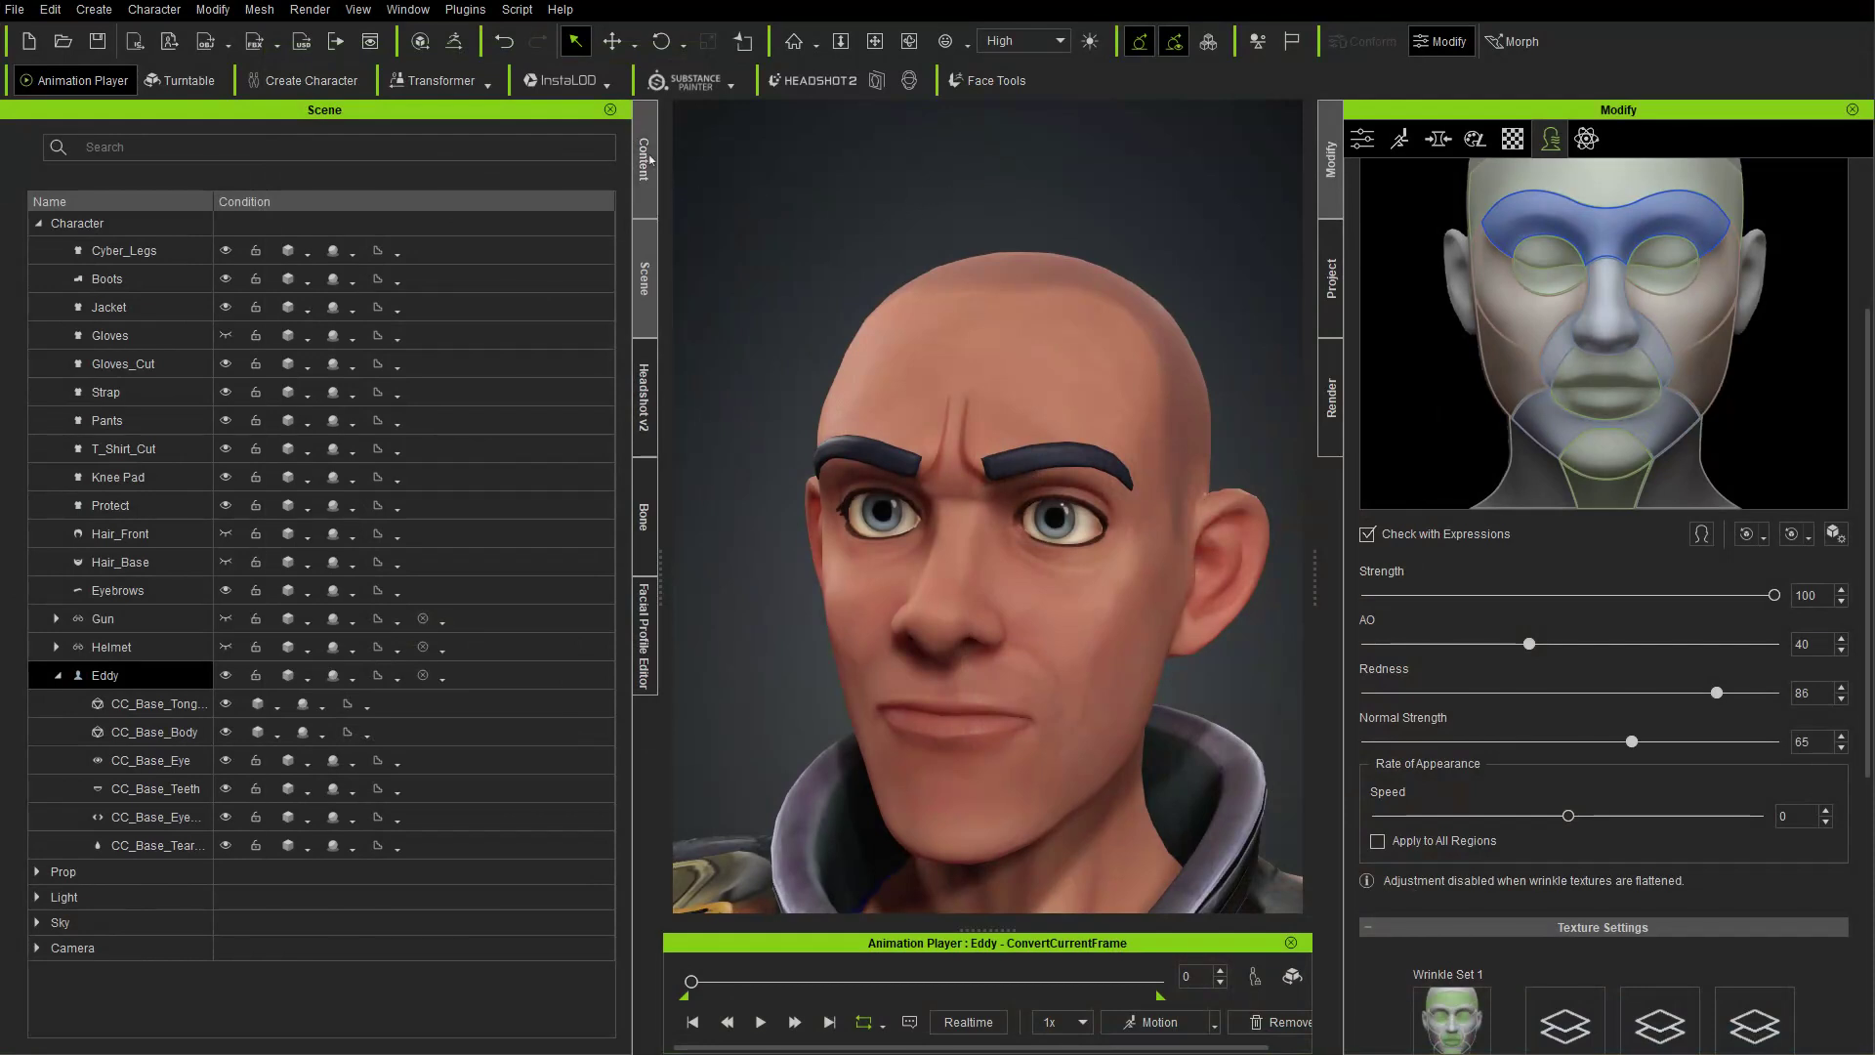
- Load the CC4 Kevin character from the Actor content library, discarding the current project unsaved and replacing everything
click(647, 158)
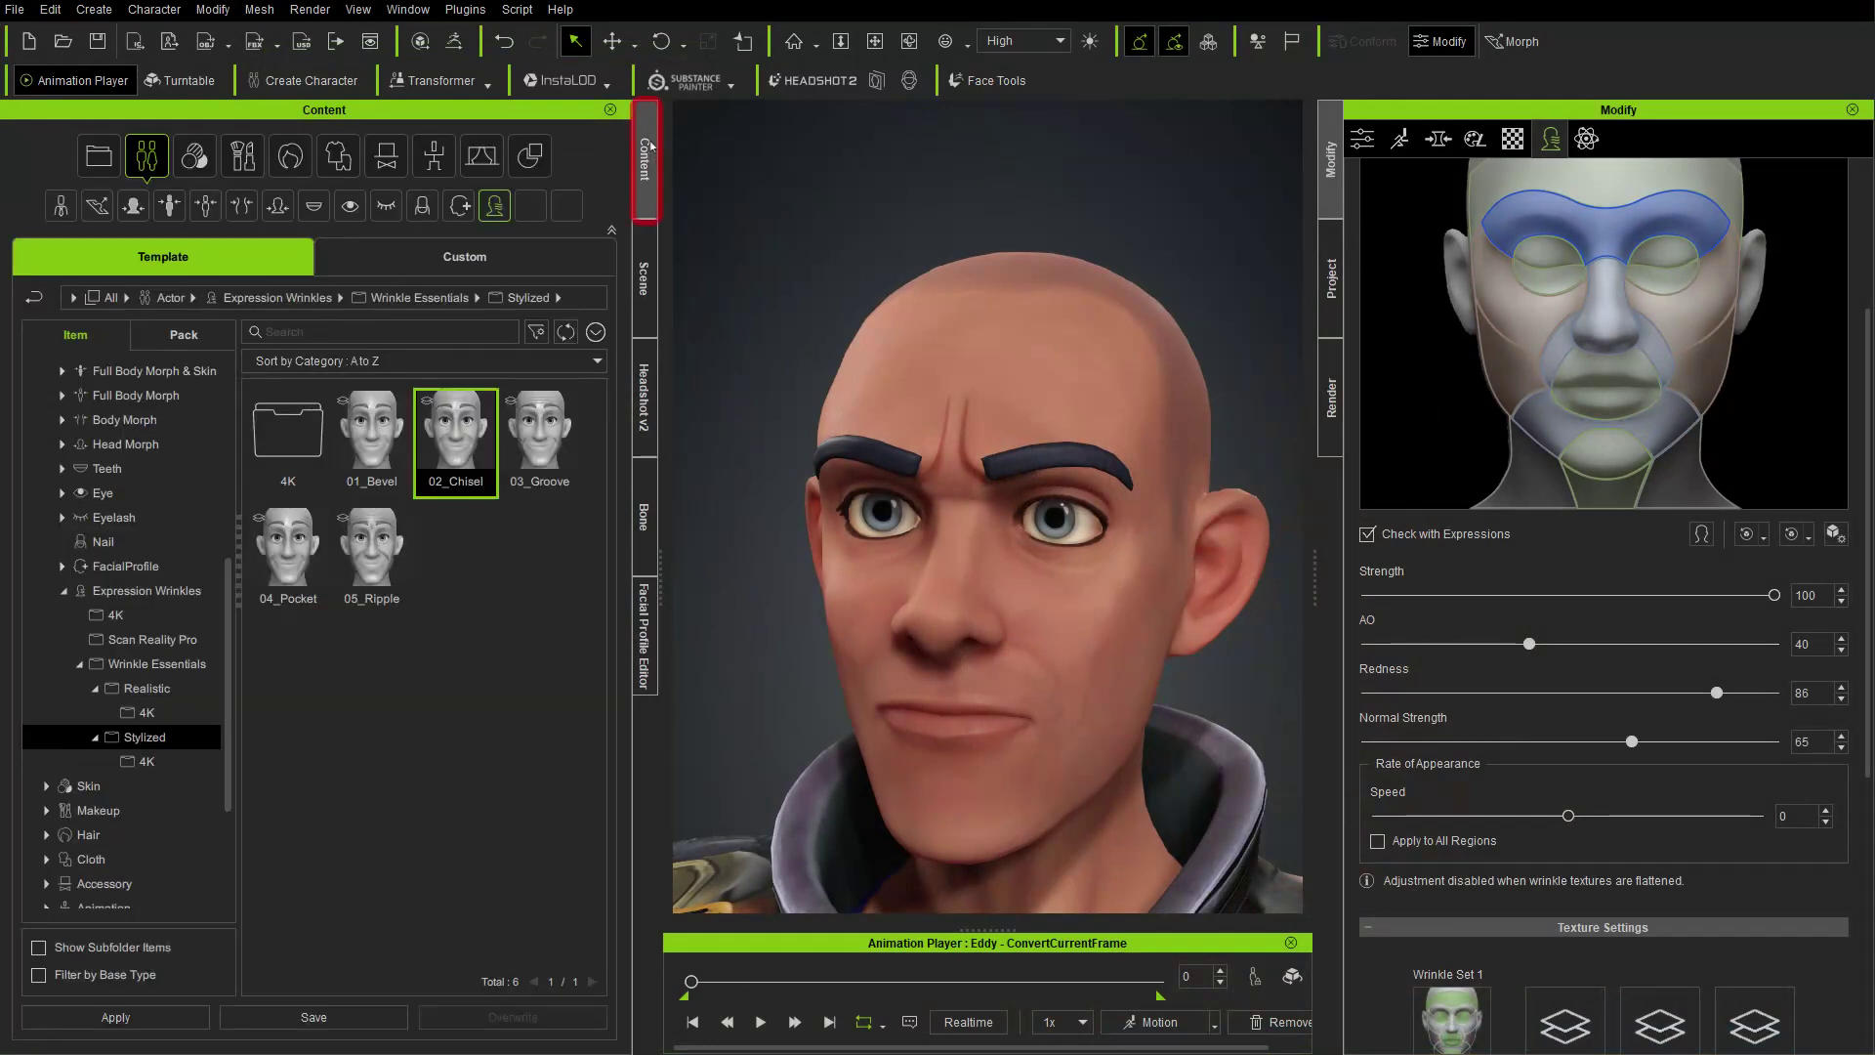
scroll(61, 405, up, 6)
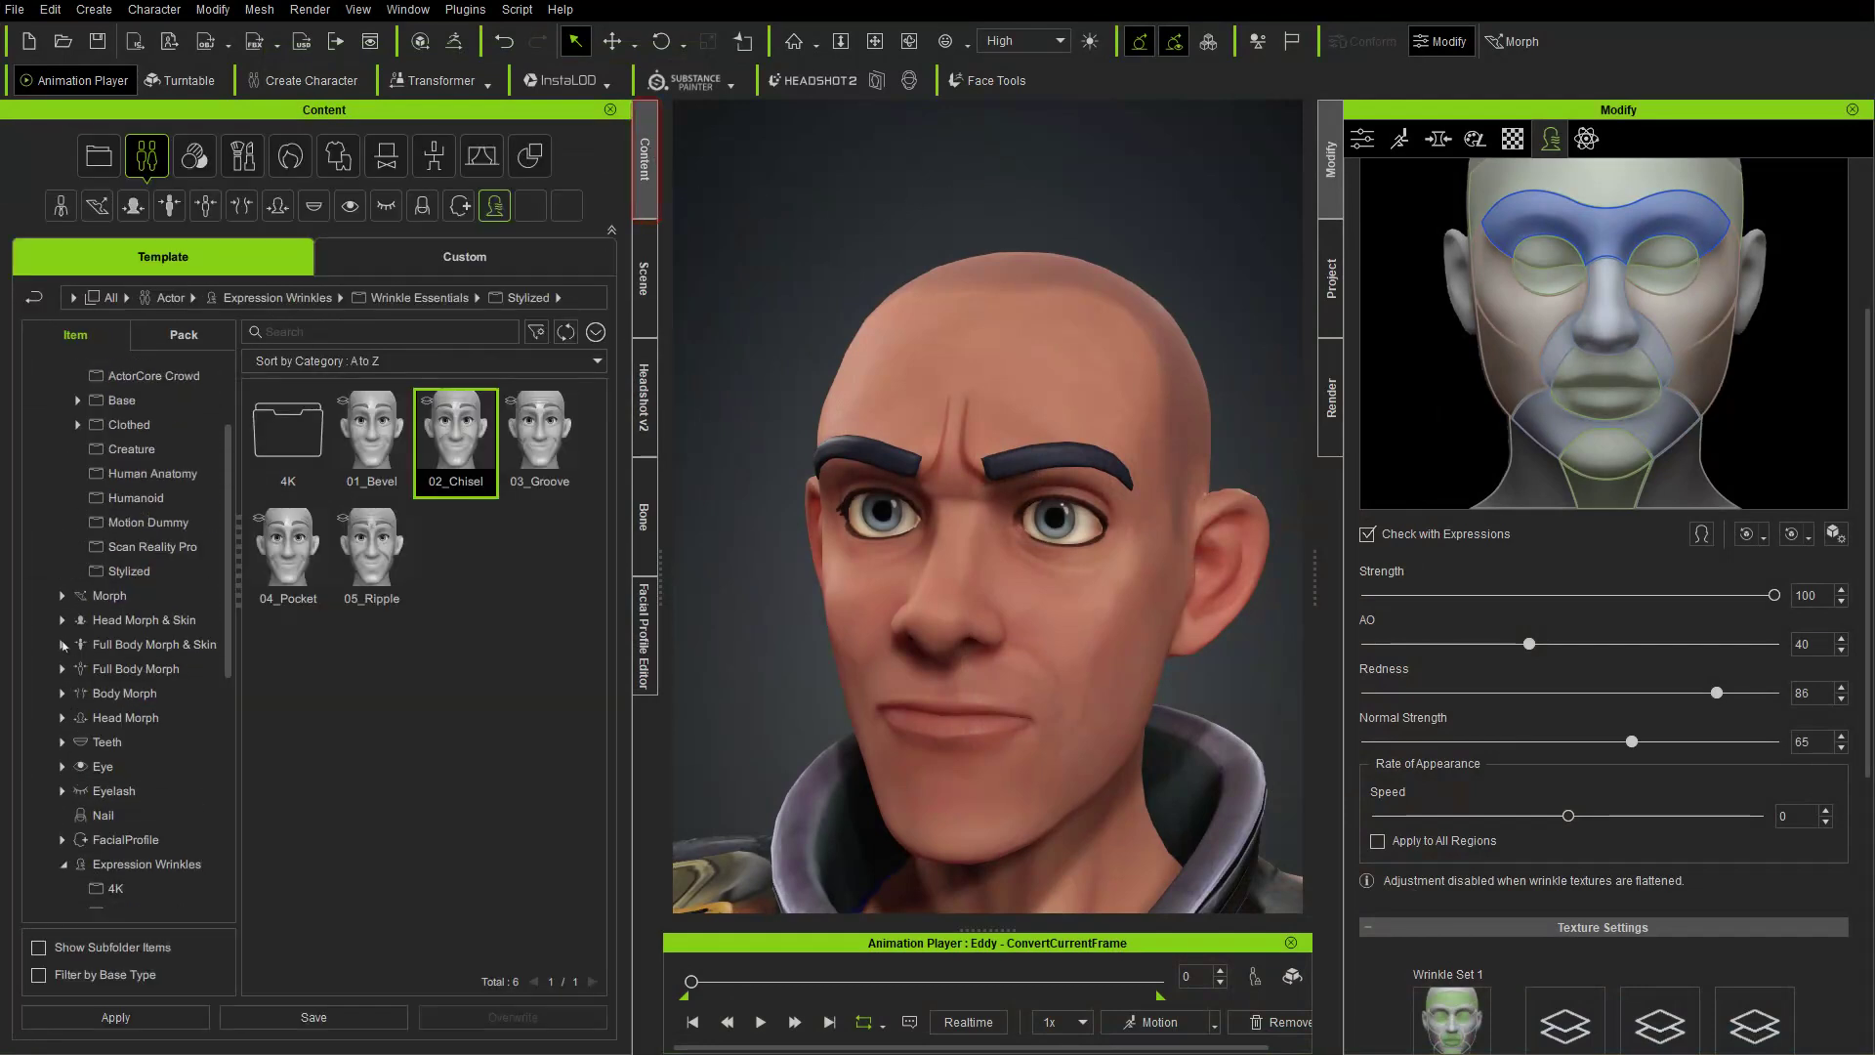
click(98, 446)
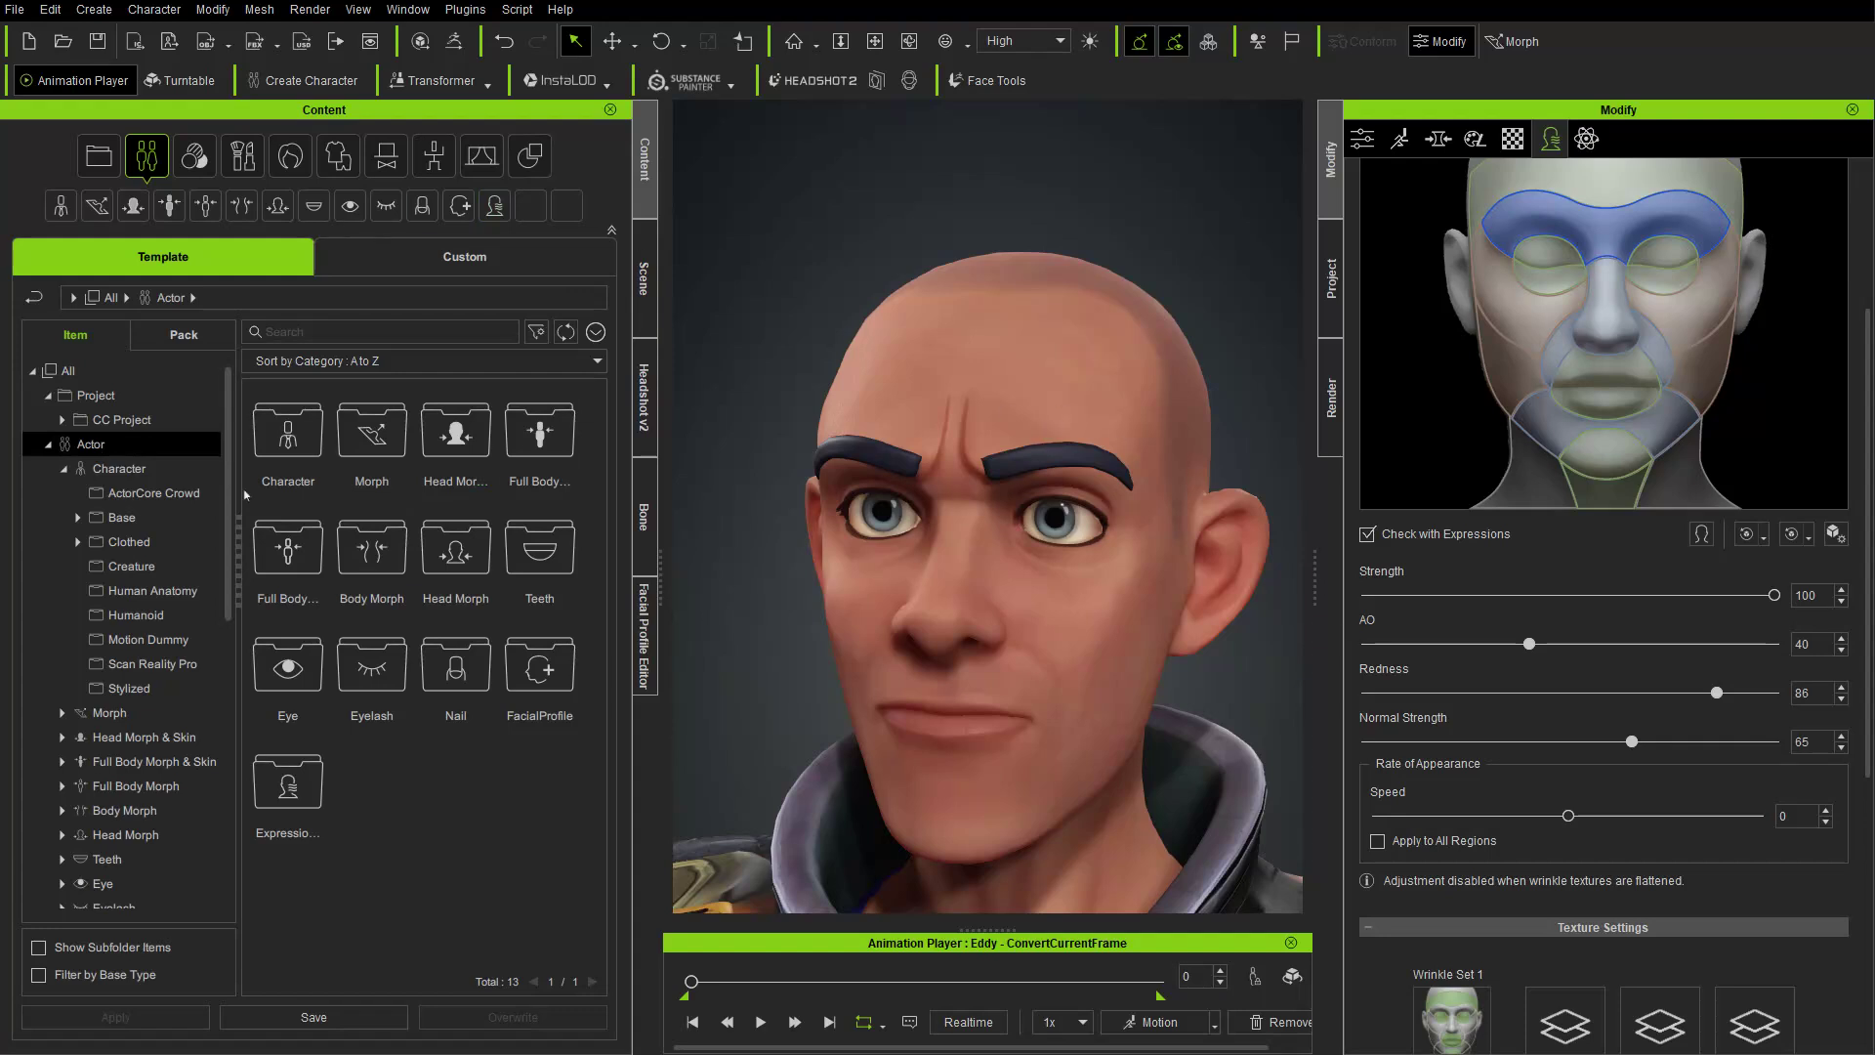
double_click(288, 429)
double_click(451, 710)
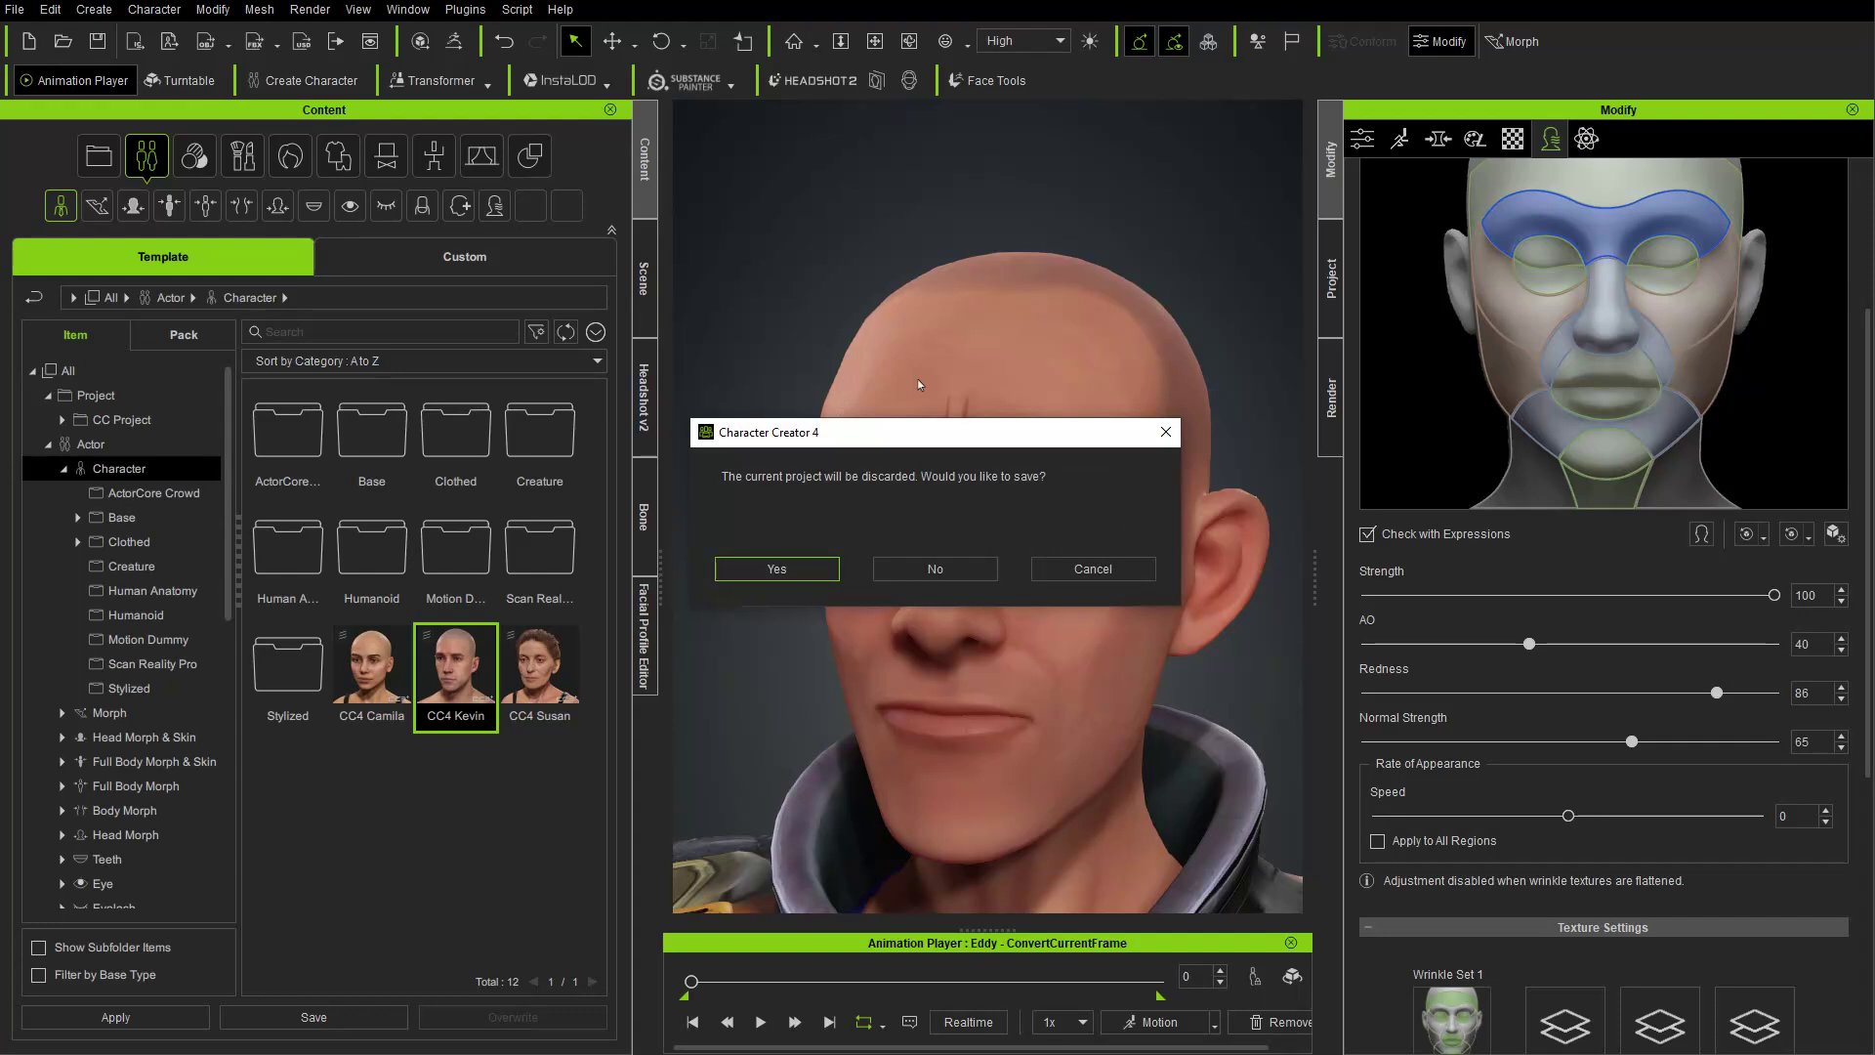
click(924, 571)
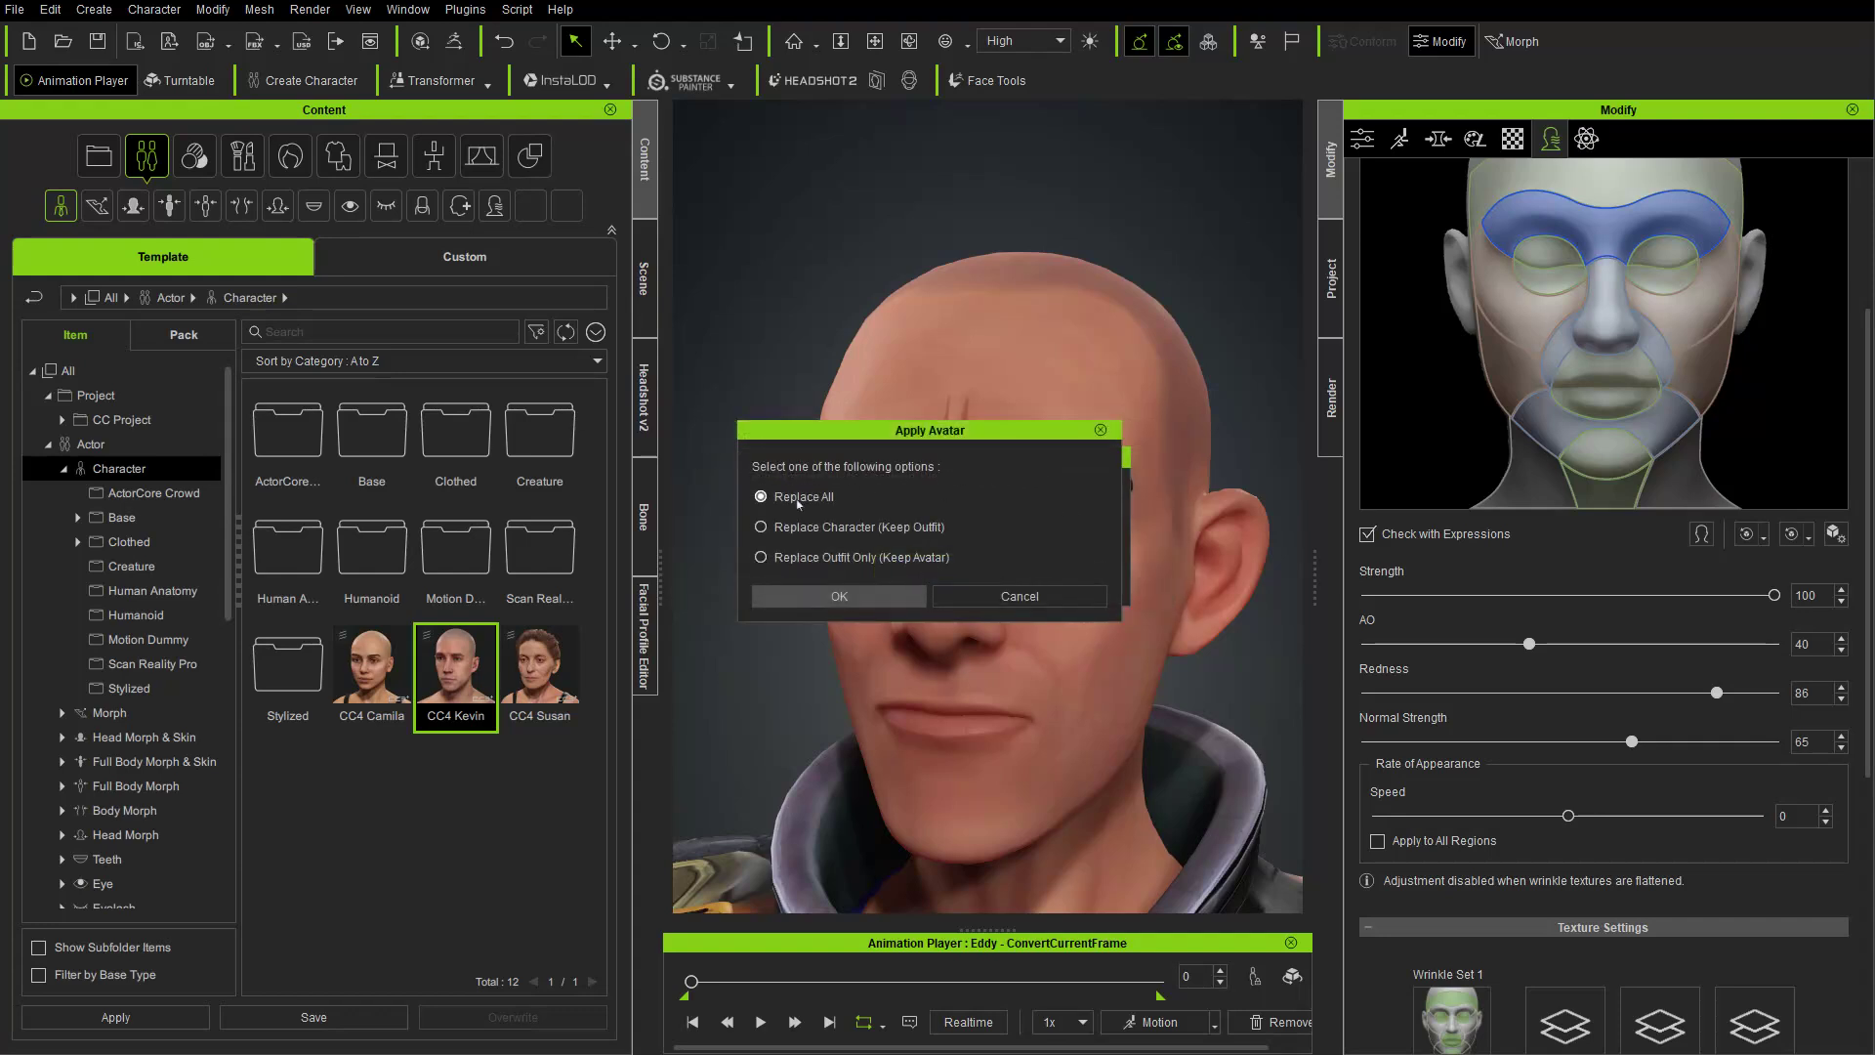
click(813, 597)
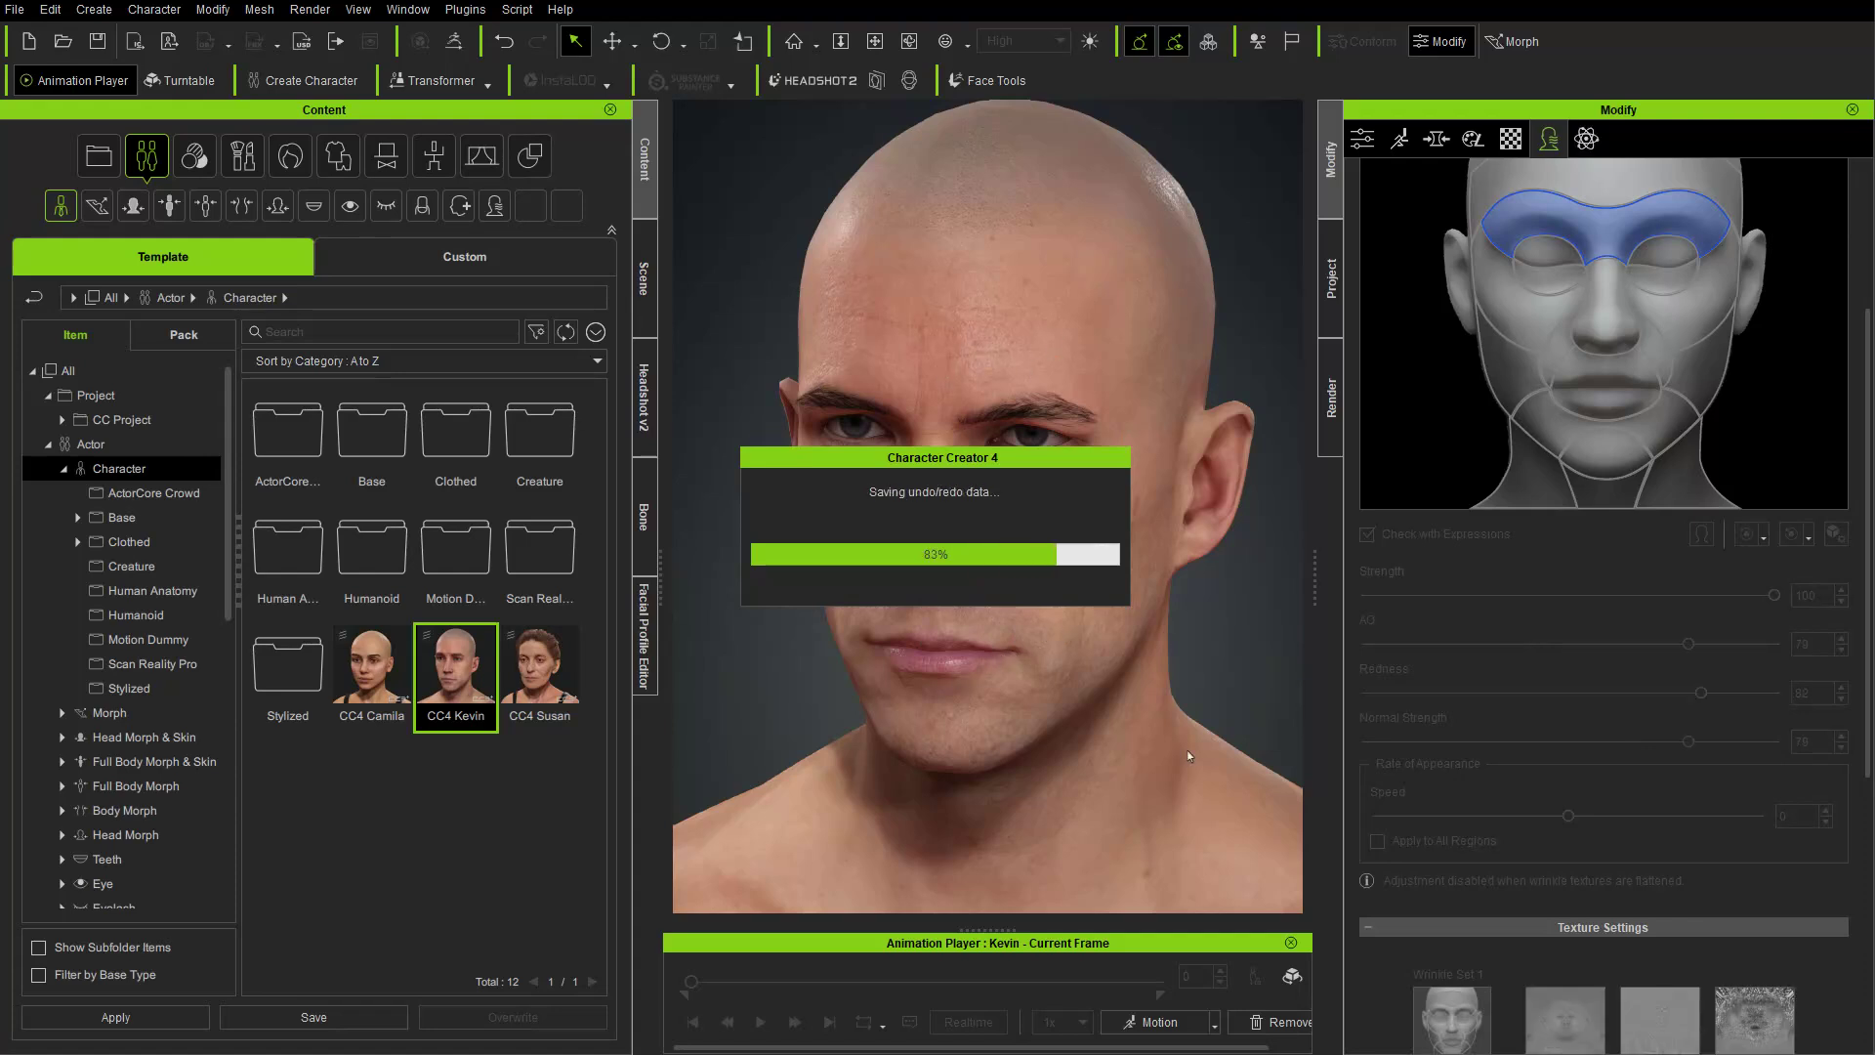
- Frame the loaded character's head straight on with the Face camera view
right_drag(1187, 748, 1086, 567)
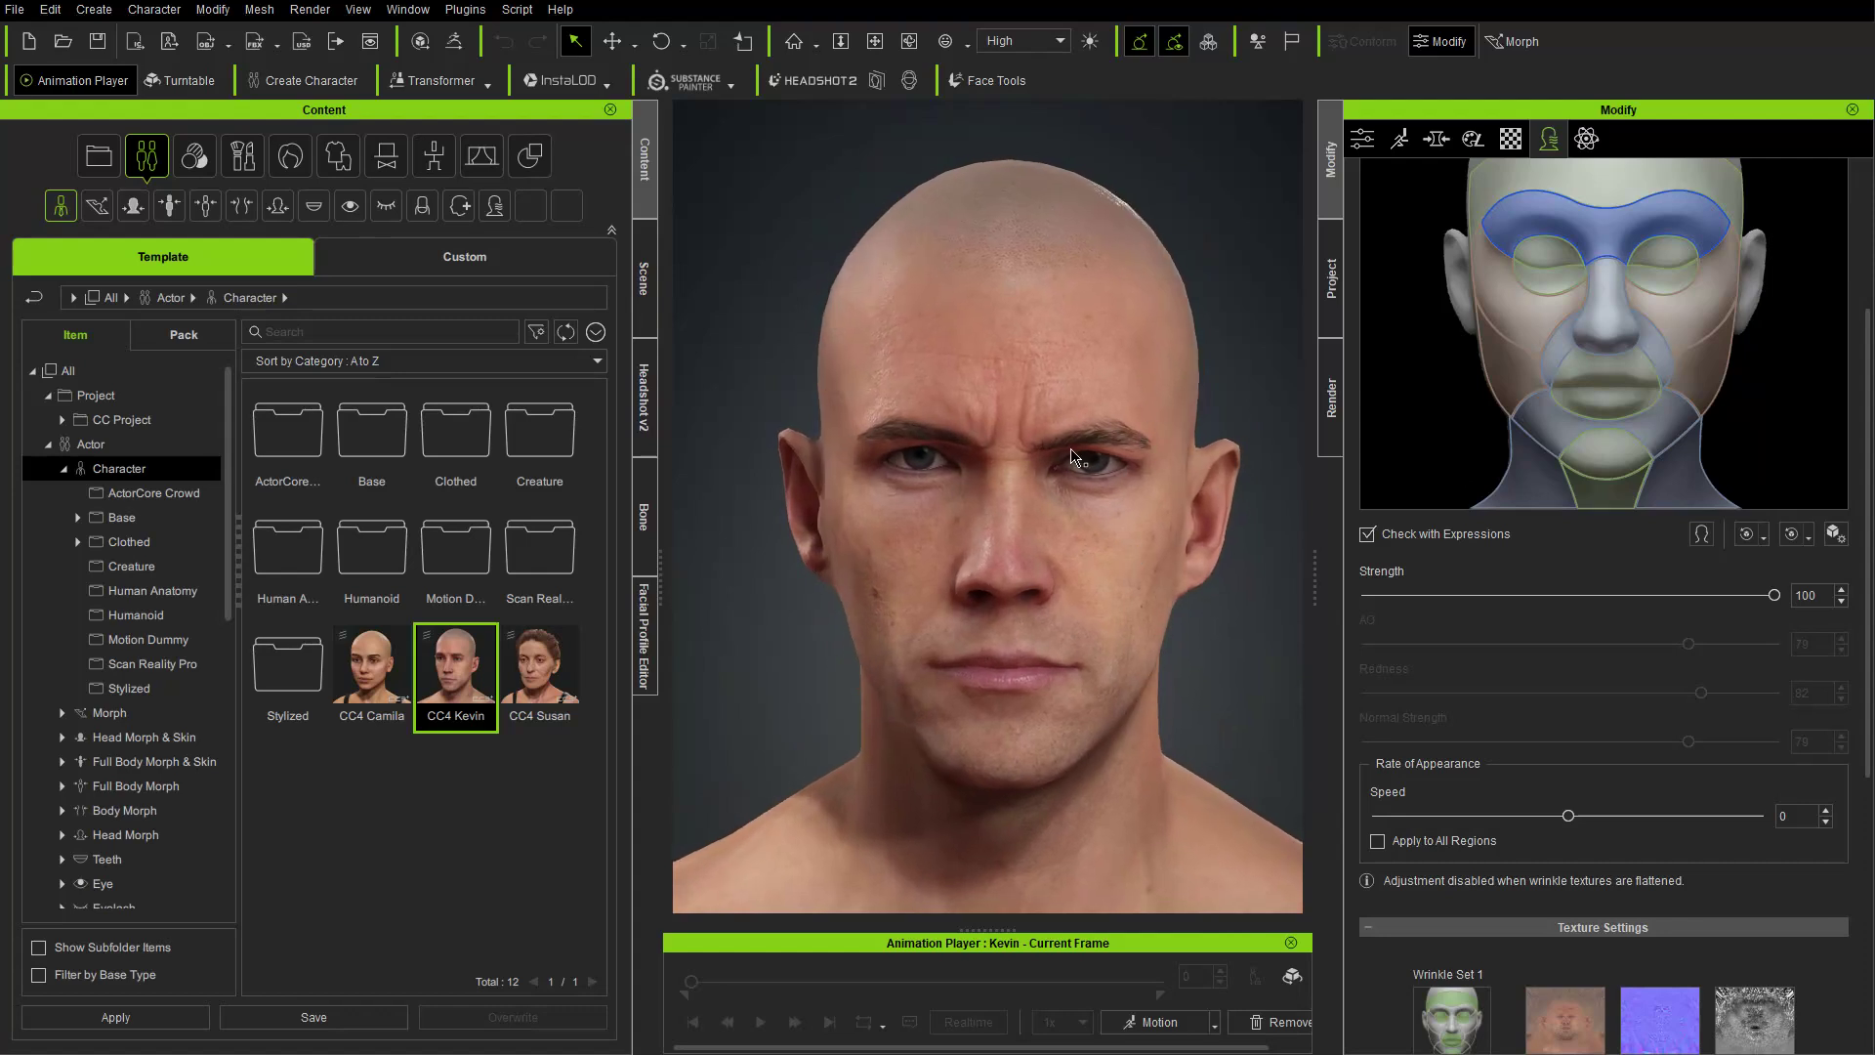
scroll(1563, 459, up, 3)
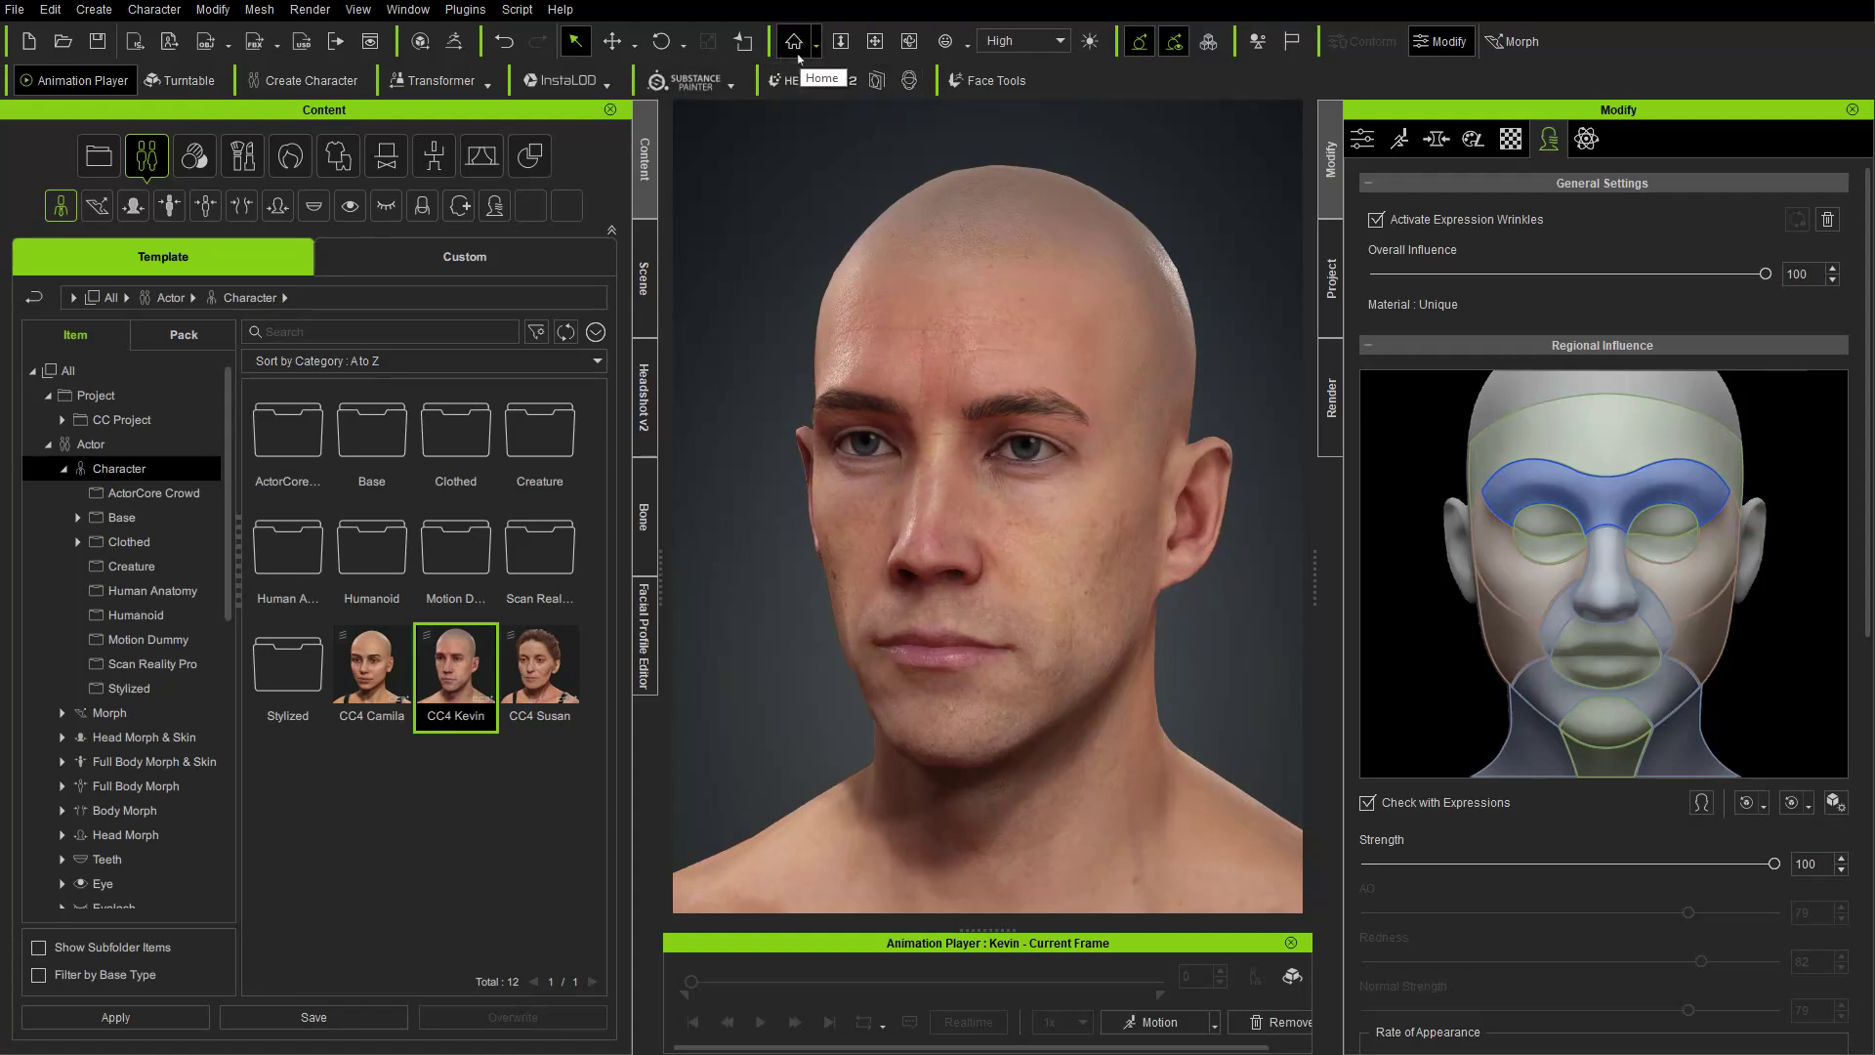
click(969, 41)
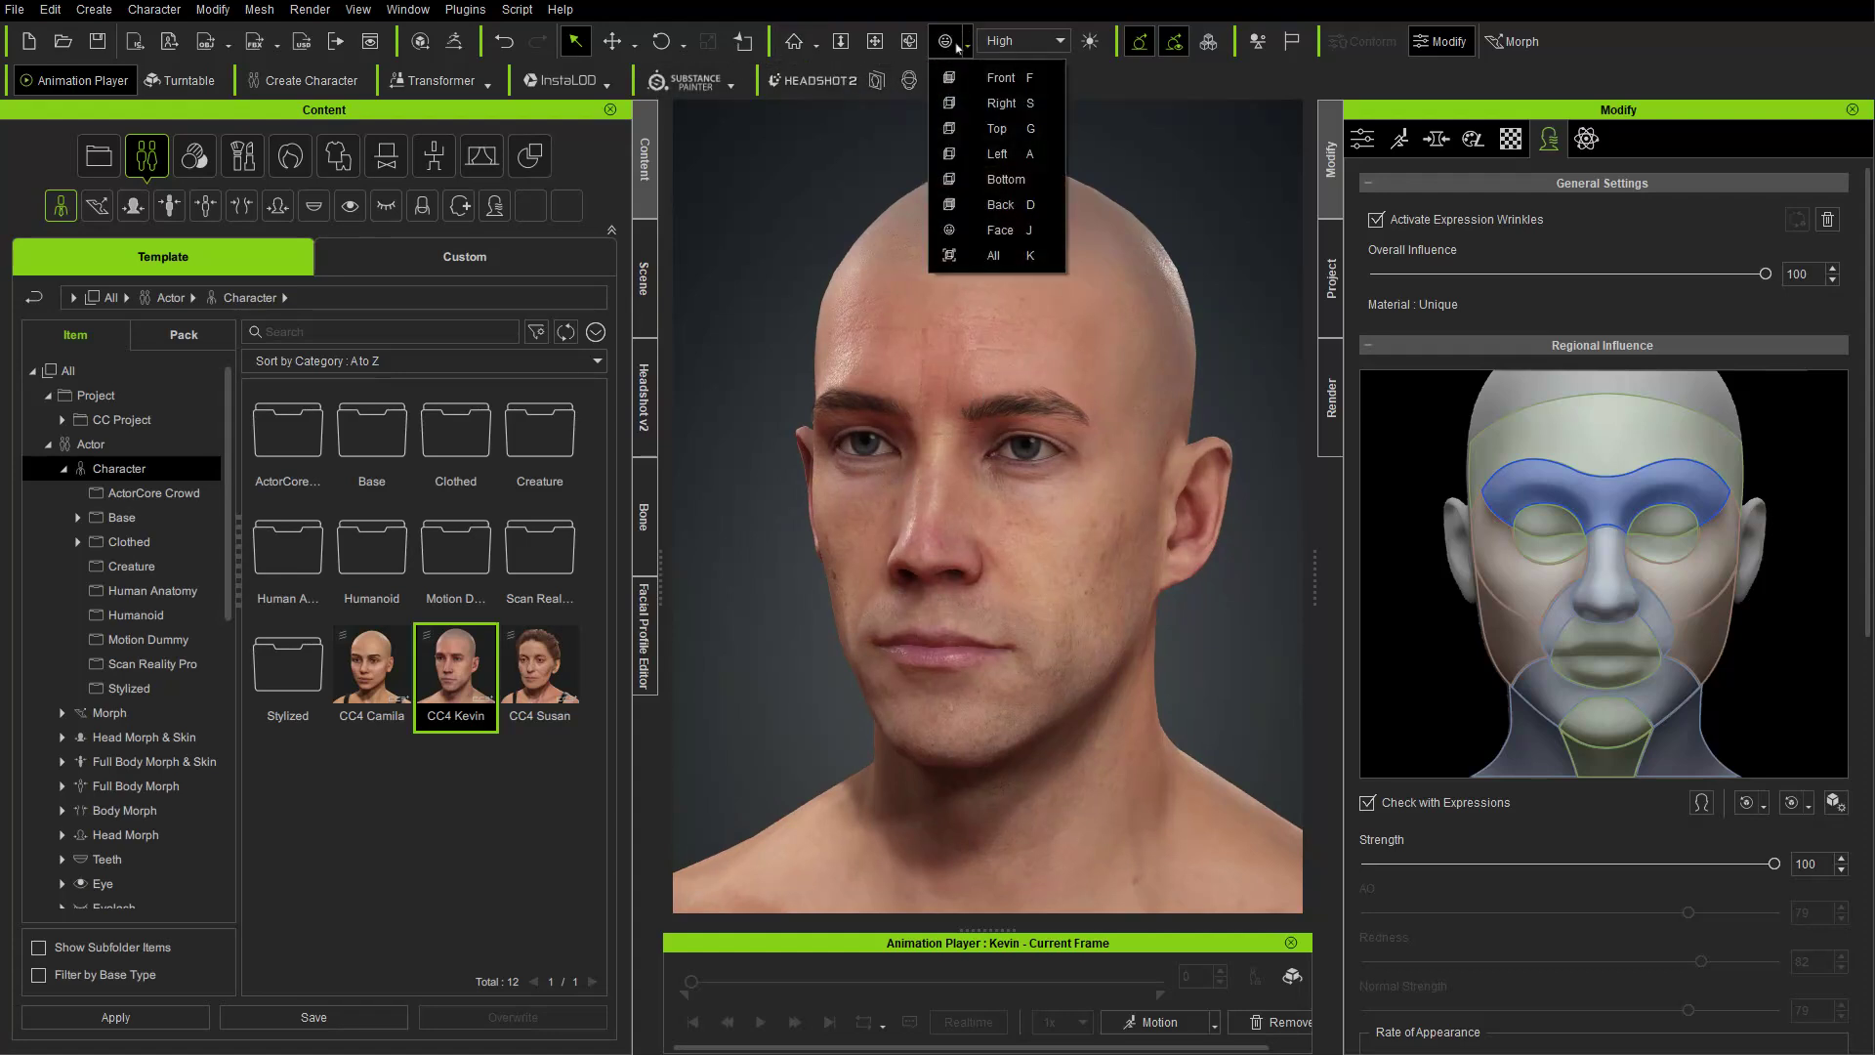
click(994, 232)
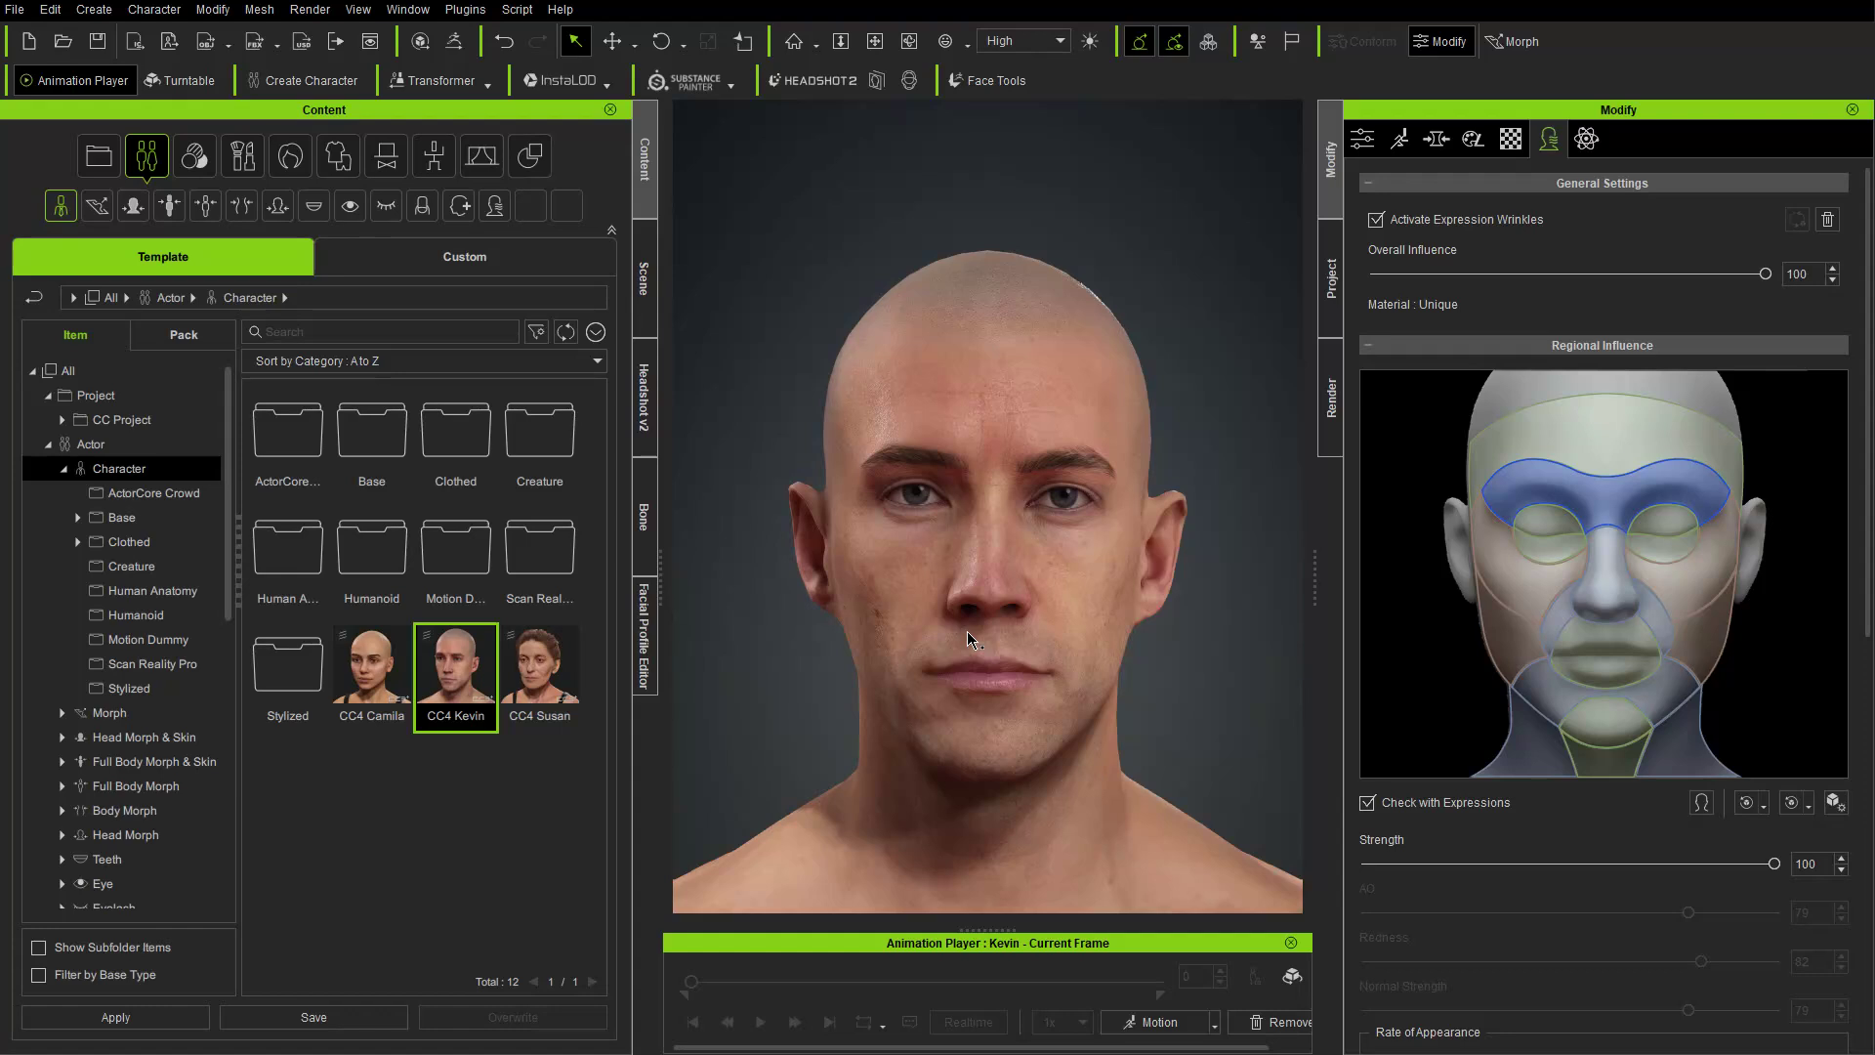
- Expand the Kevin character in the scene list to show its component meshes
click(646, 278)
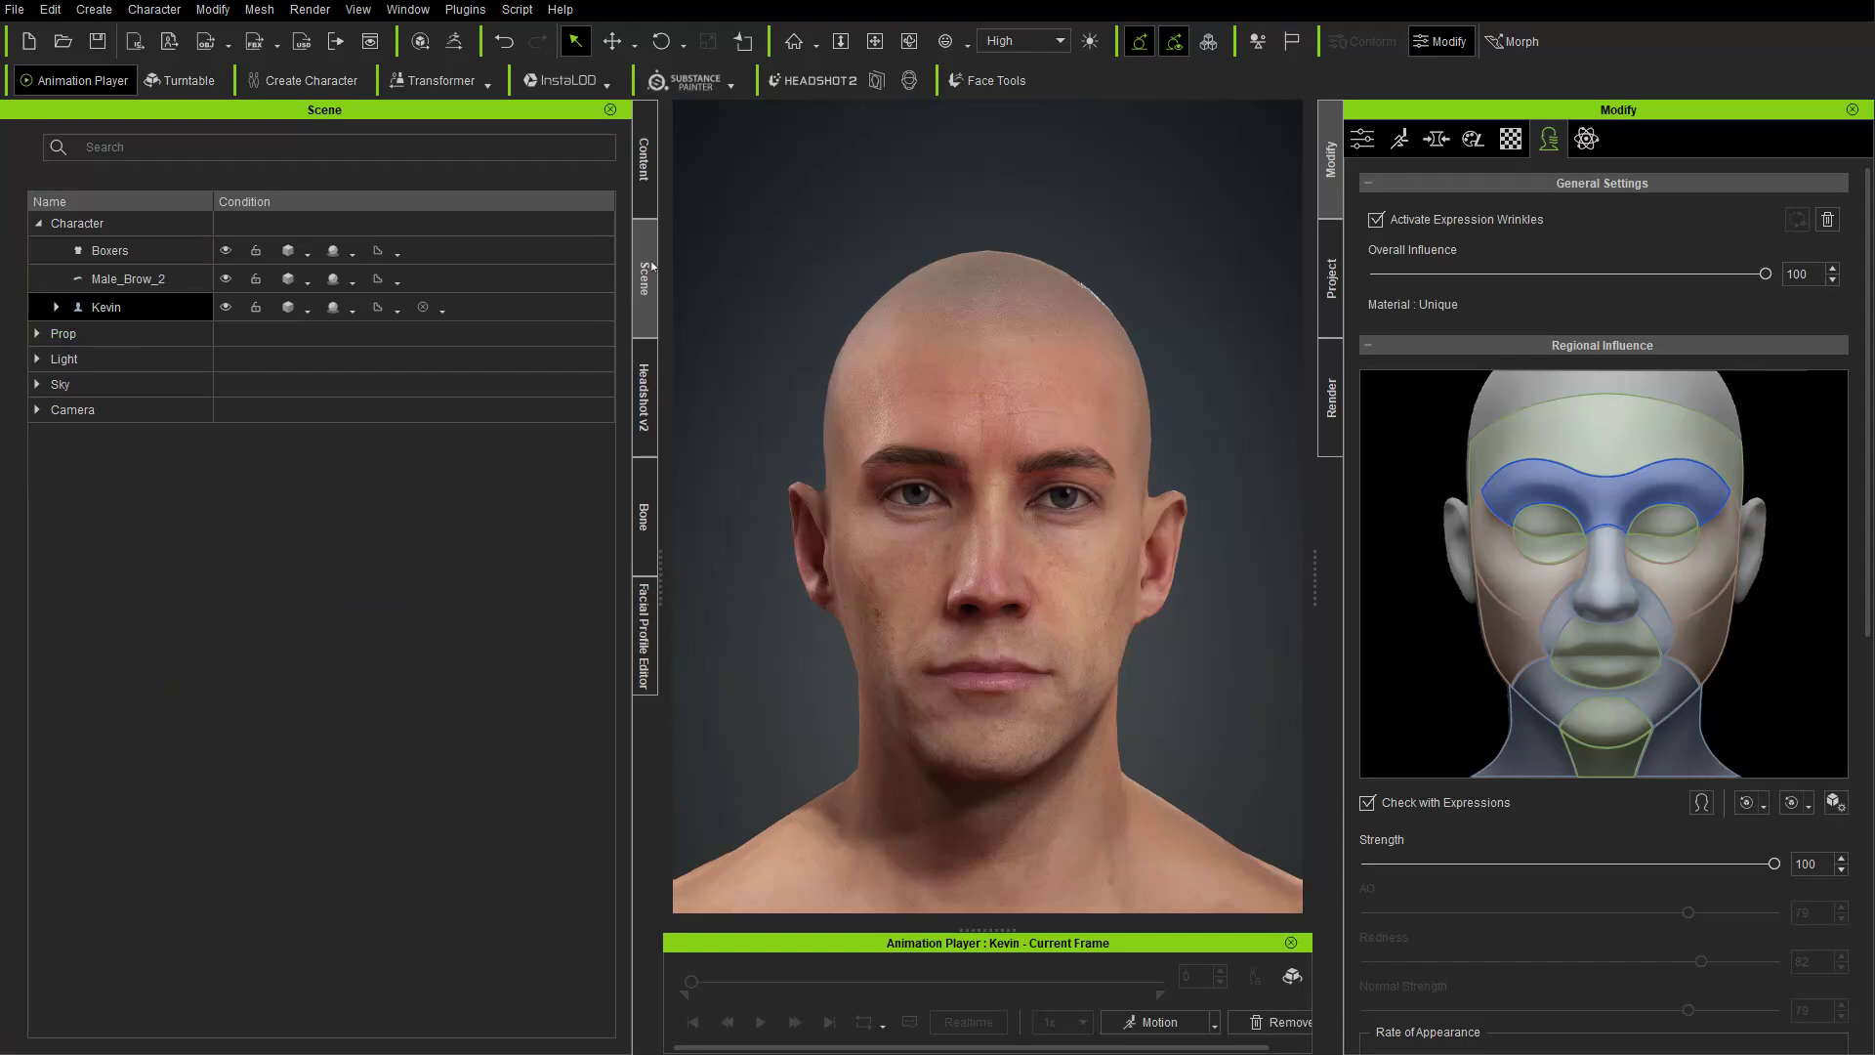
double_click(123, 305)
click(57, 306)
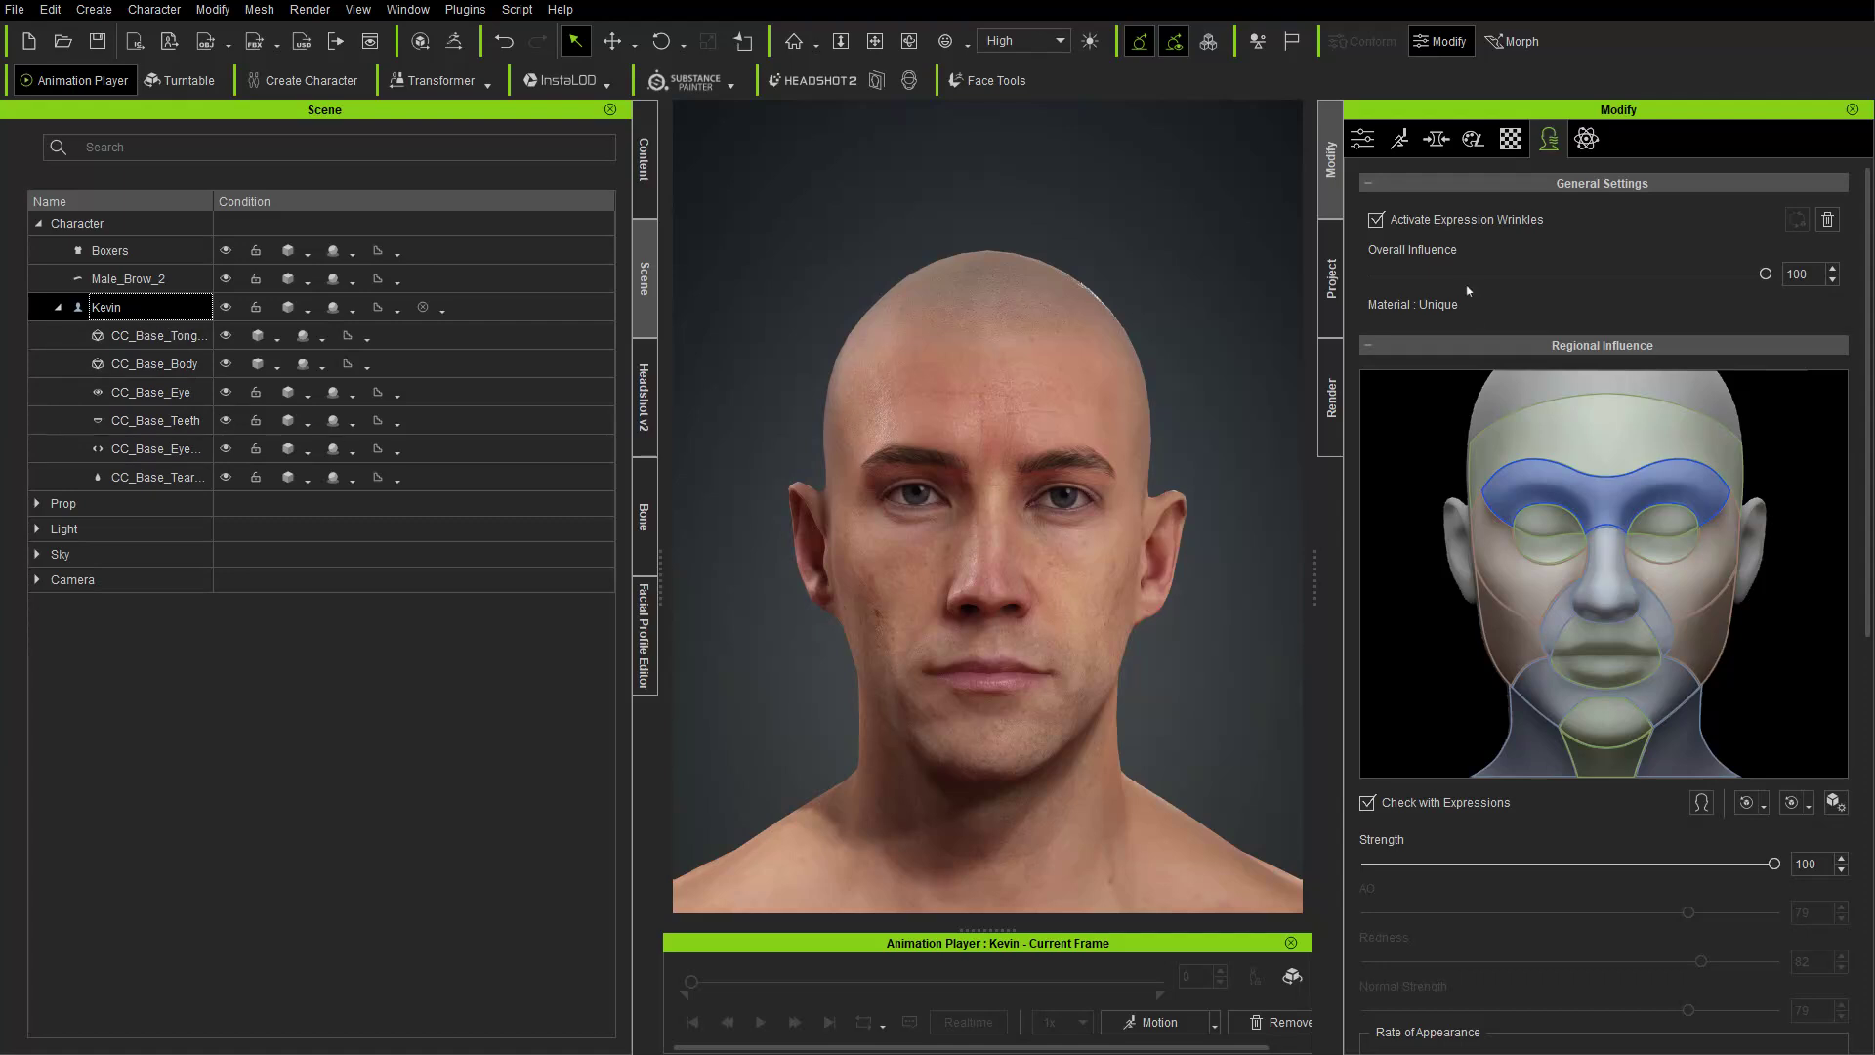
- Enter Edit Mesh mode for the Kevin character to display its wireframe
click(1364, 139)
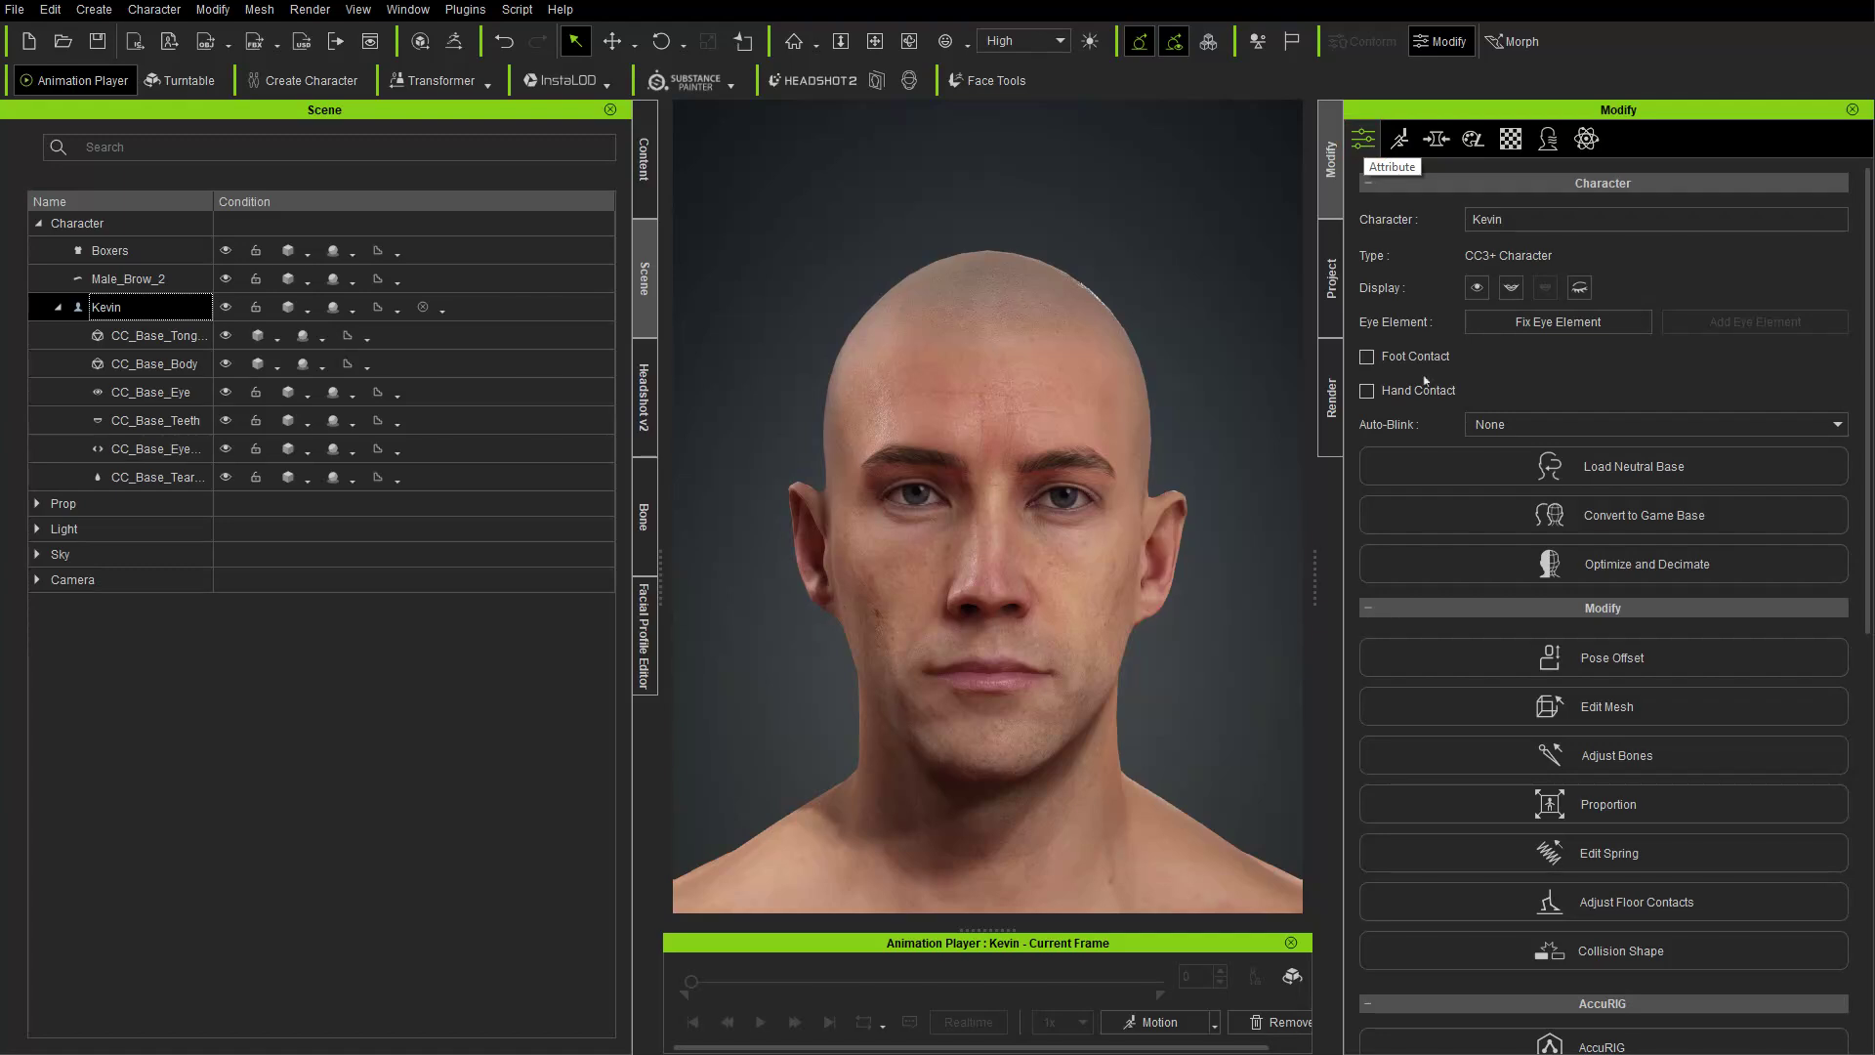
scroll(1433, 404, down, 5)
scroll(1433, 404, up, 2)
scroll(1435, 440, down, 1)
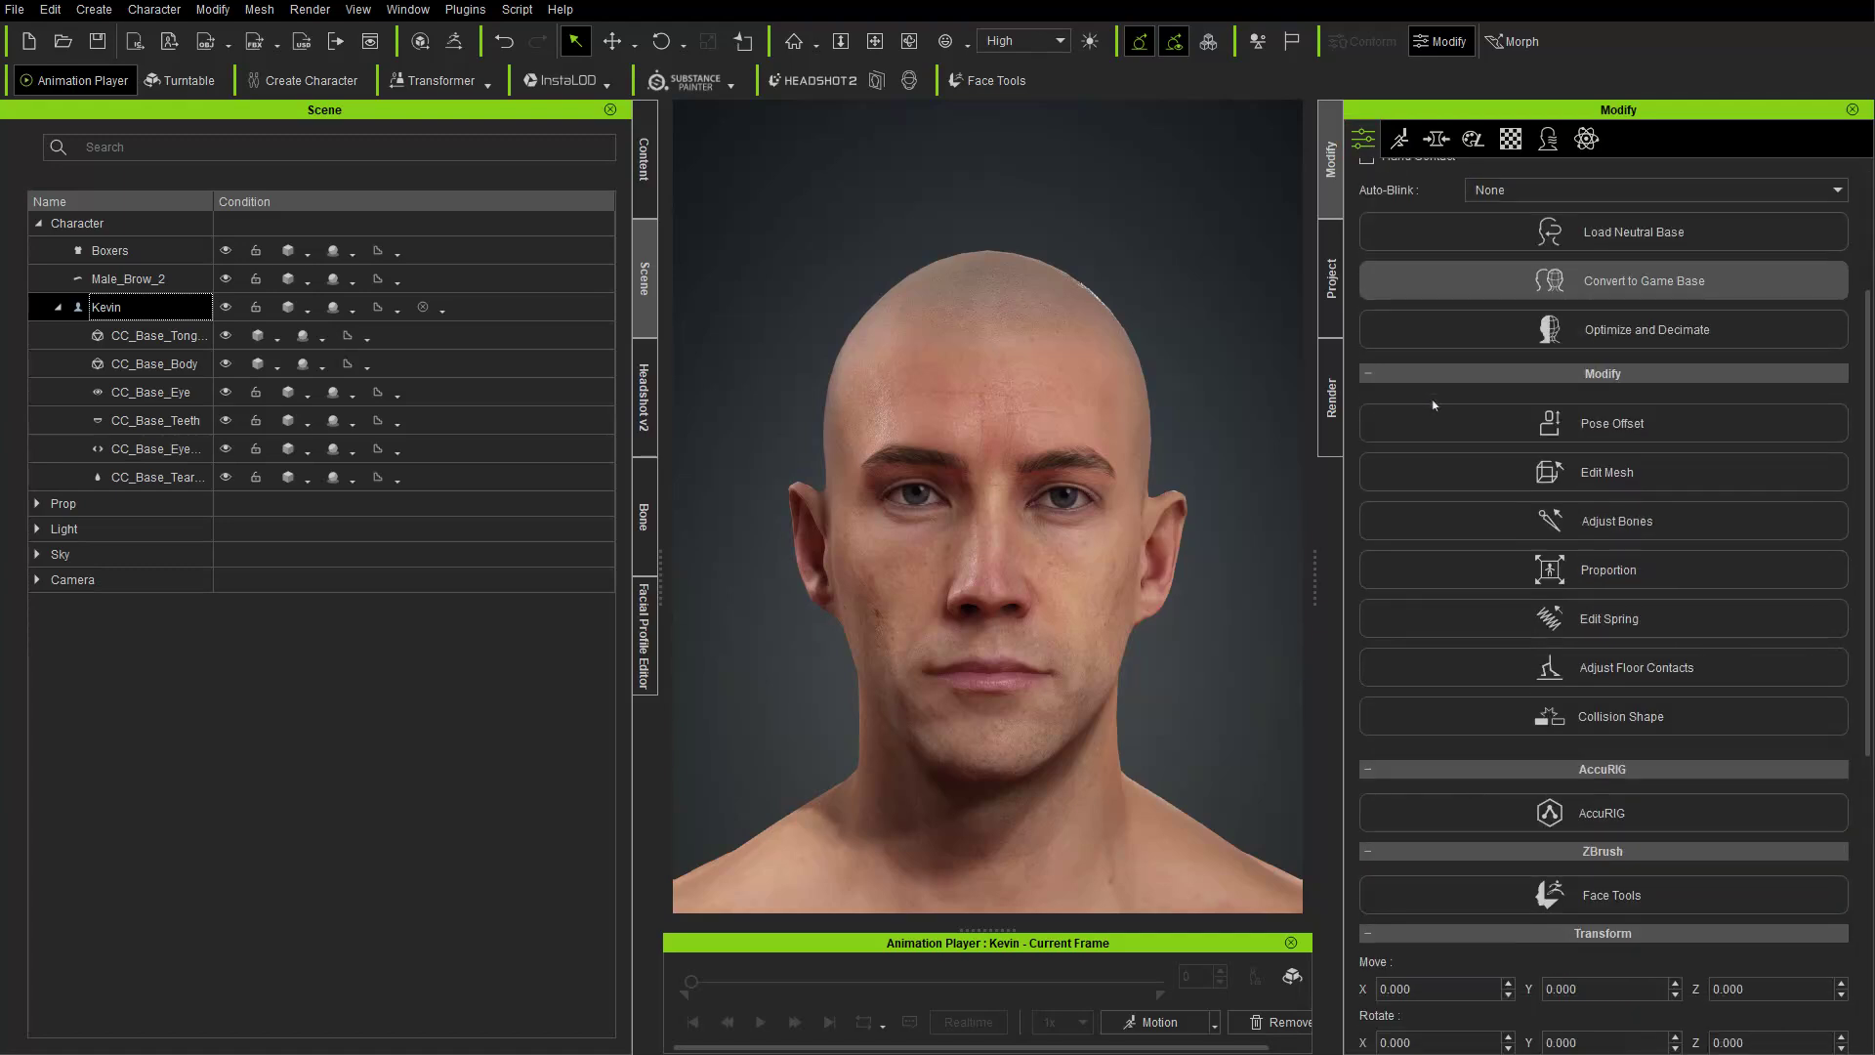
click(1637, 489)
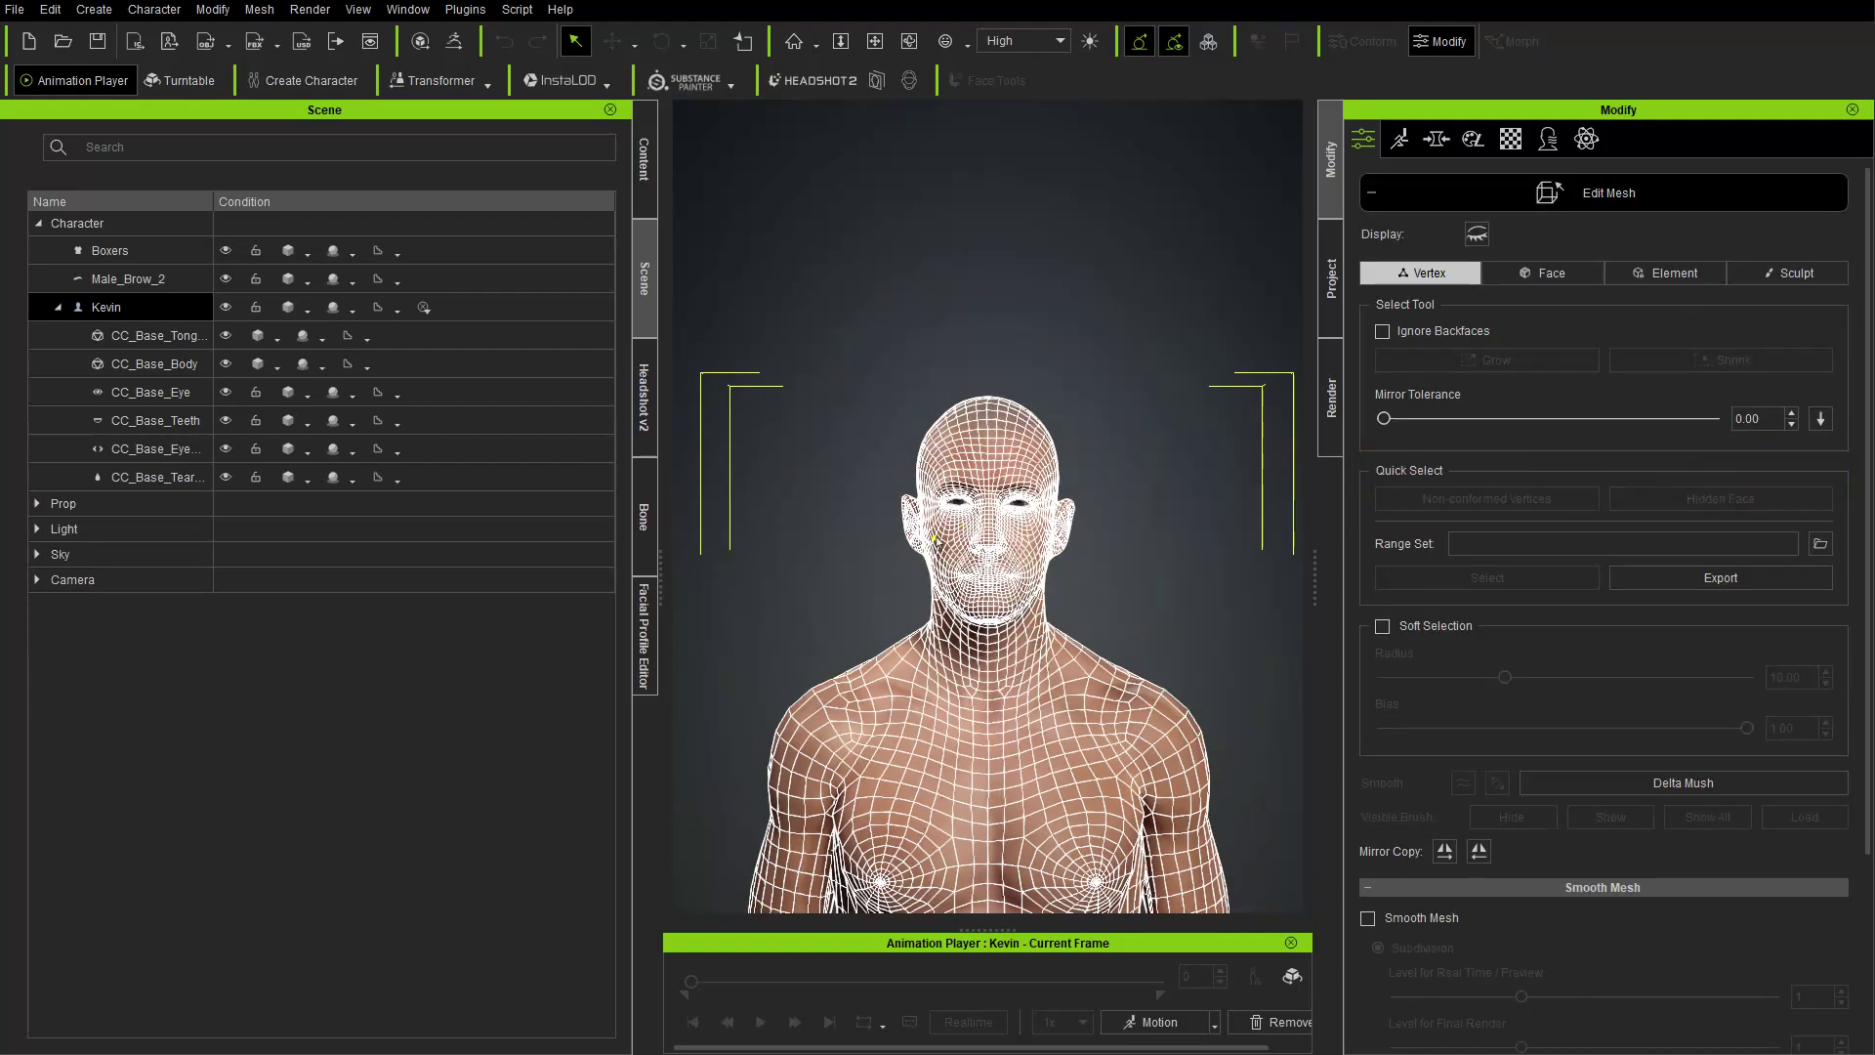
- Put the character into the calibration A-Pose
click(1160, 1021)
mouse_move(1211, 823)
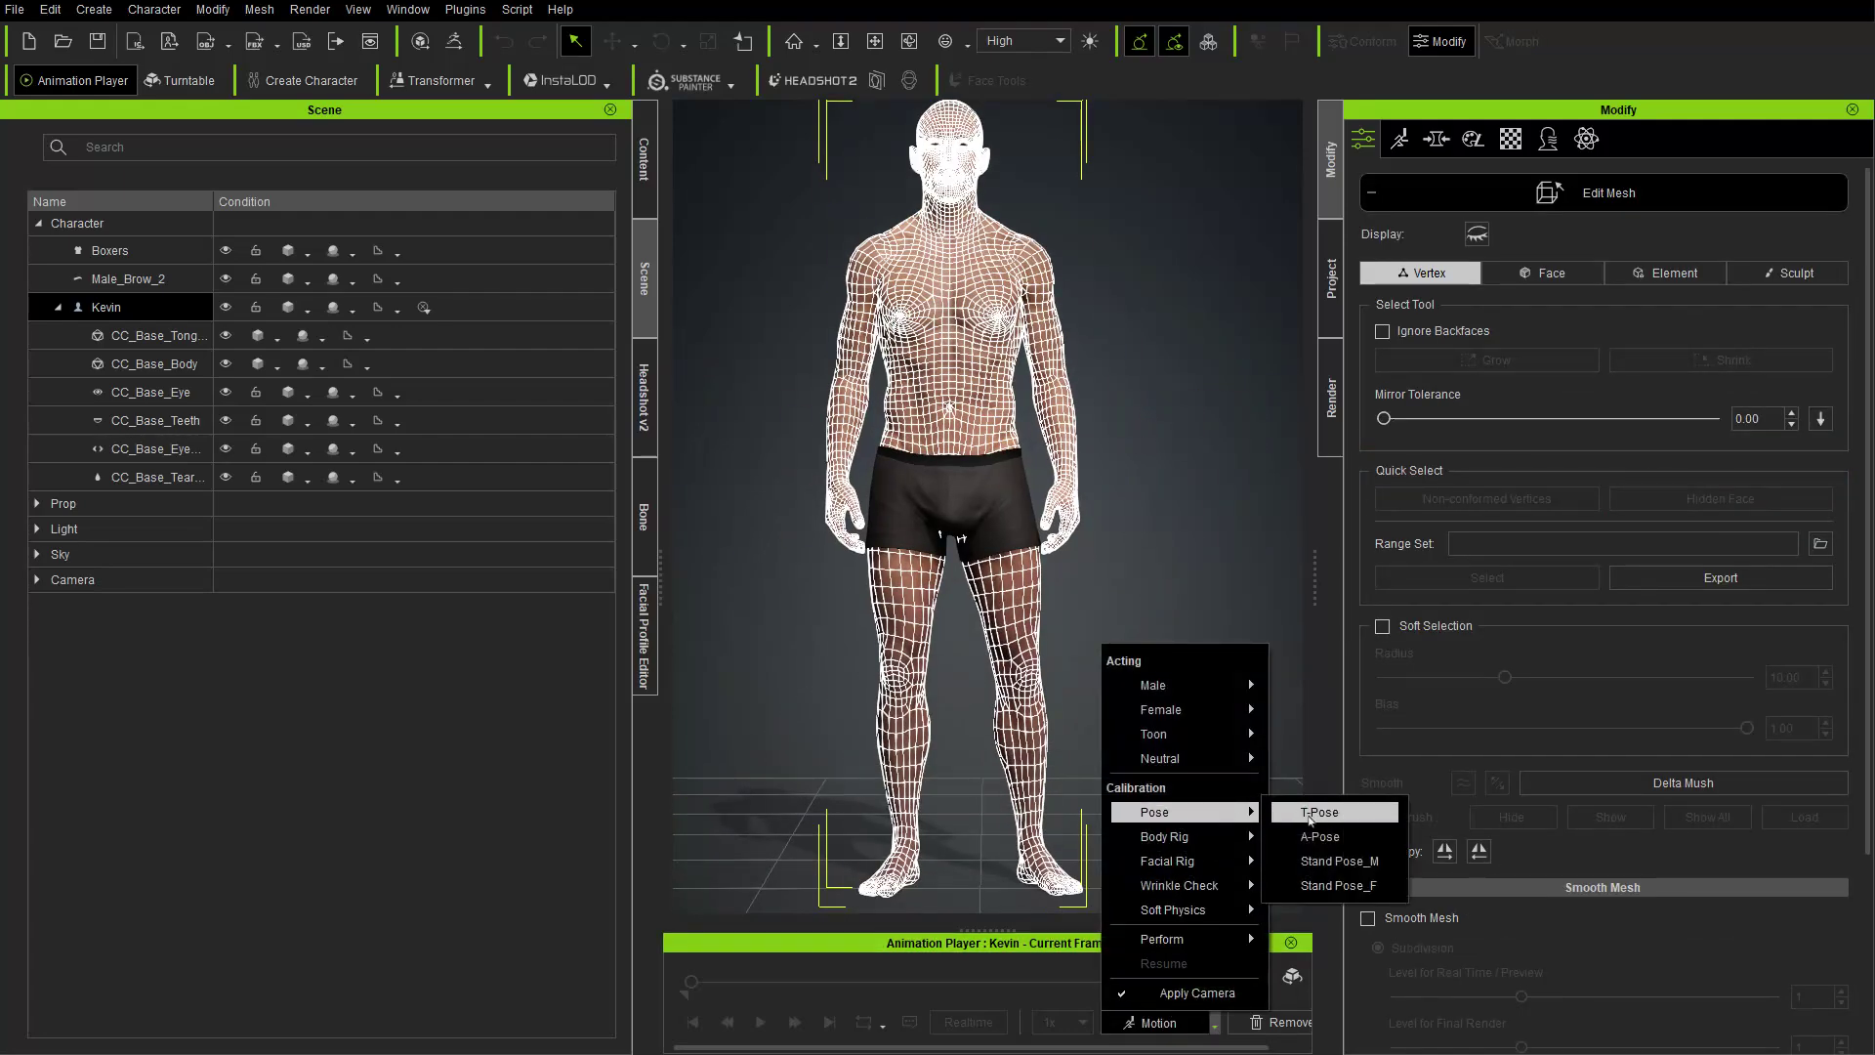
click(1338, 836)
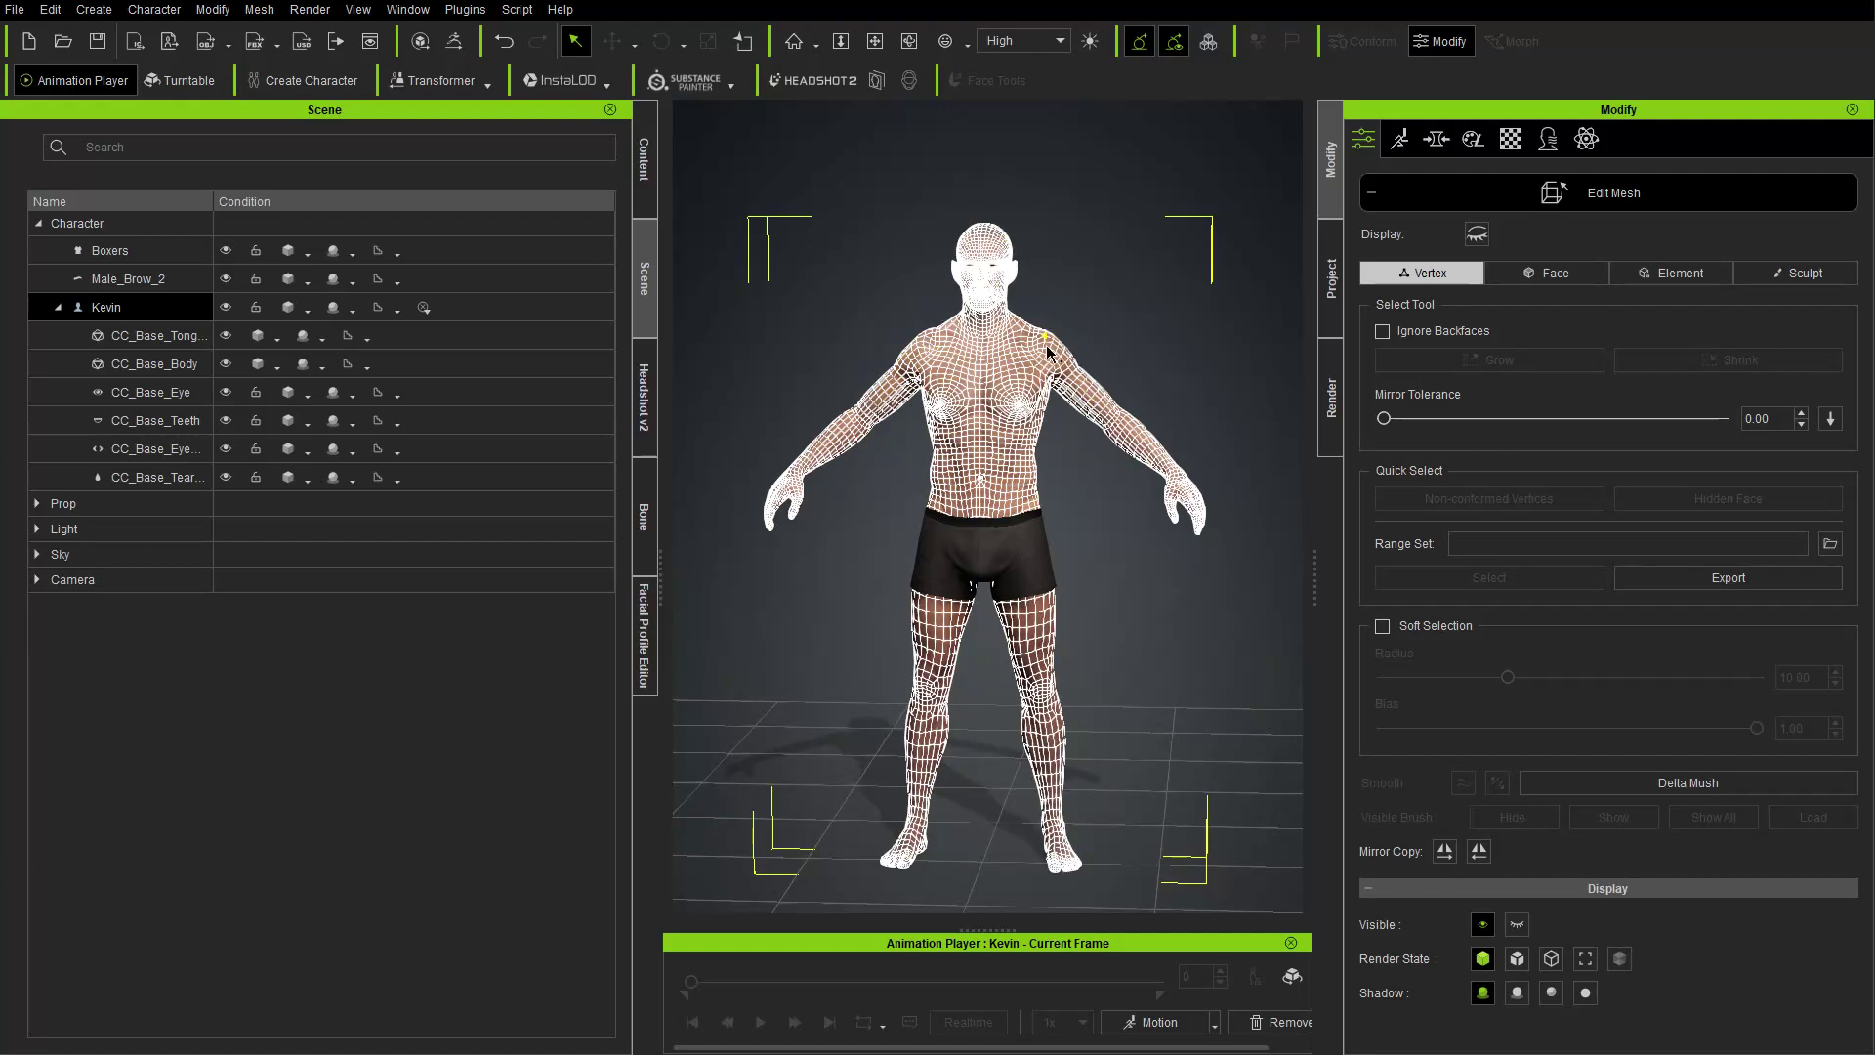
- Examine the wireframe topology of the face up close and leave Edit Mesh mode
right_drag(1097, 287, 1158, 269)
scroll(1158, 270, up, 10)
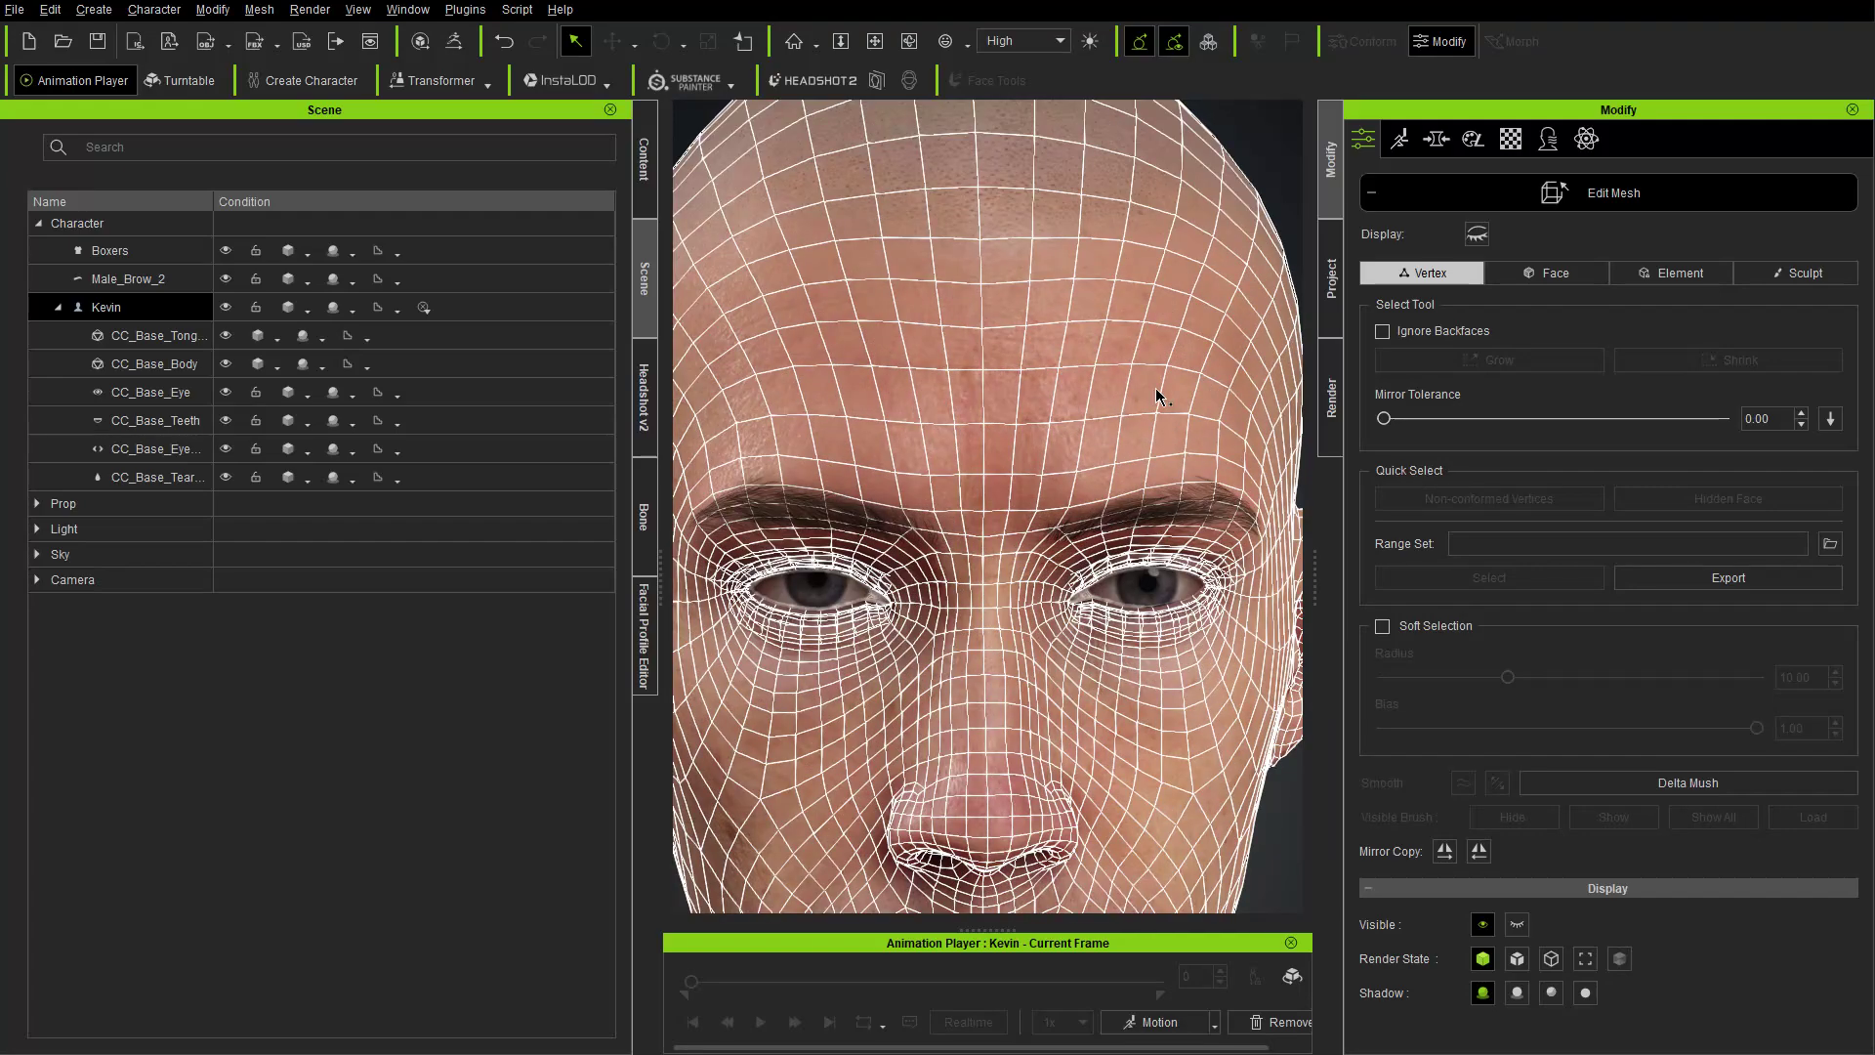
scroll(1116, 407, down, 6)
click(1610, 200)
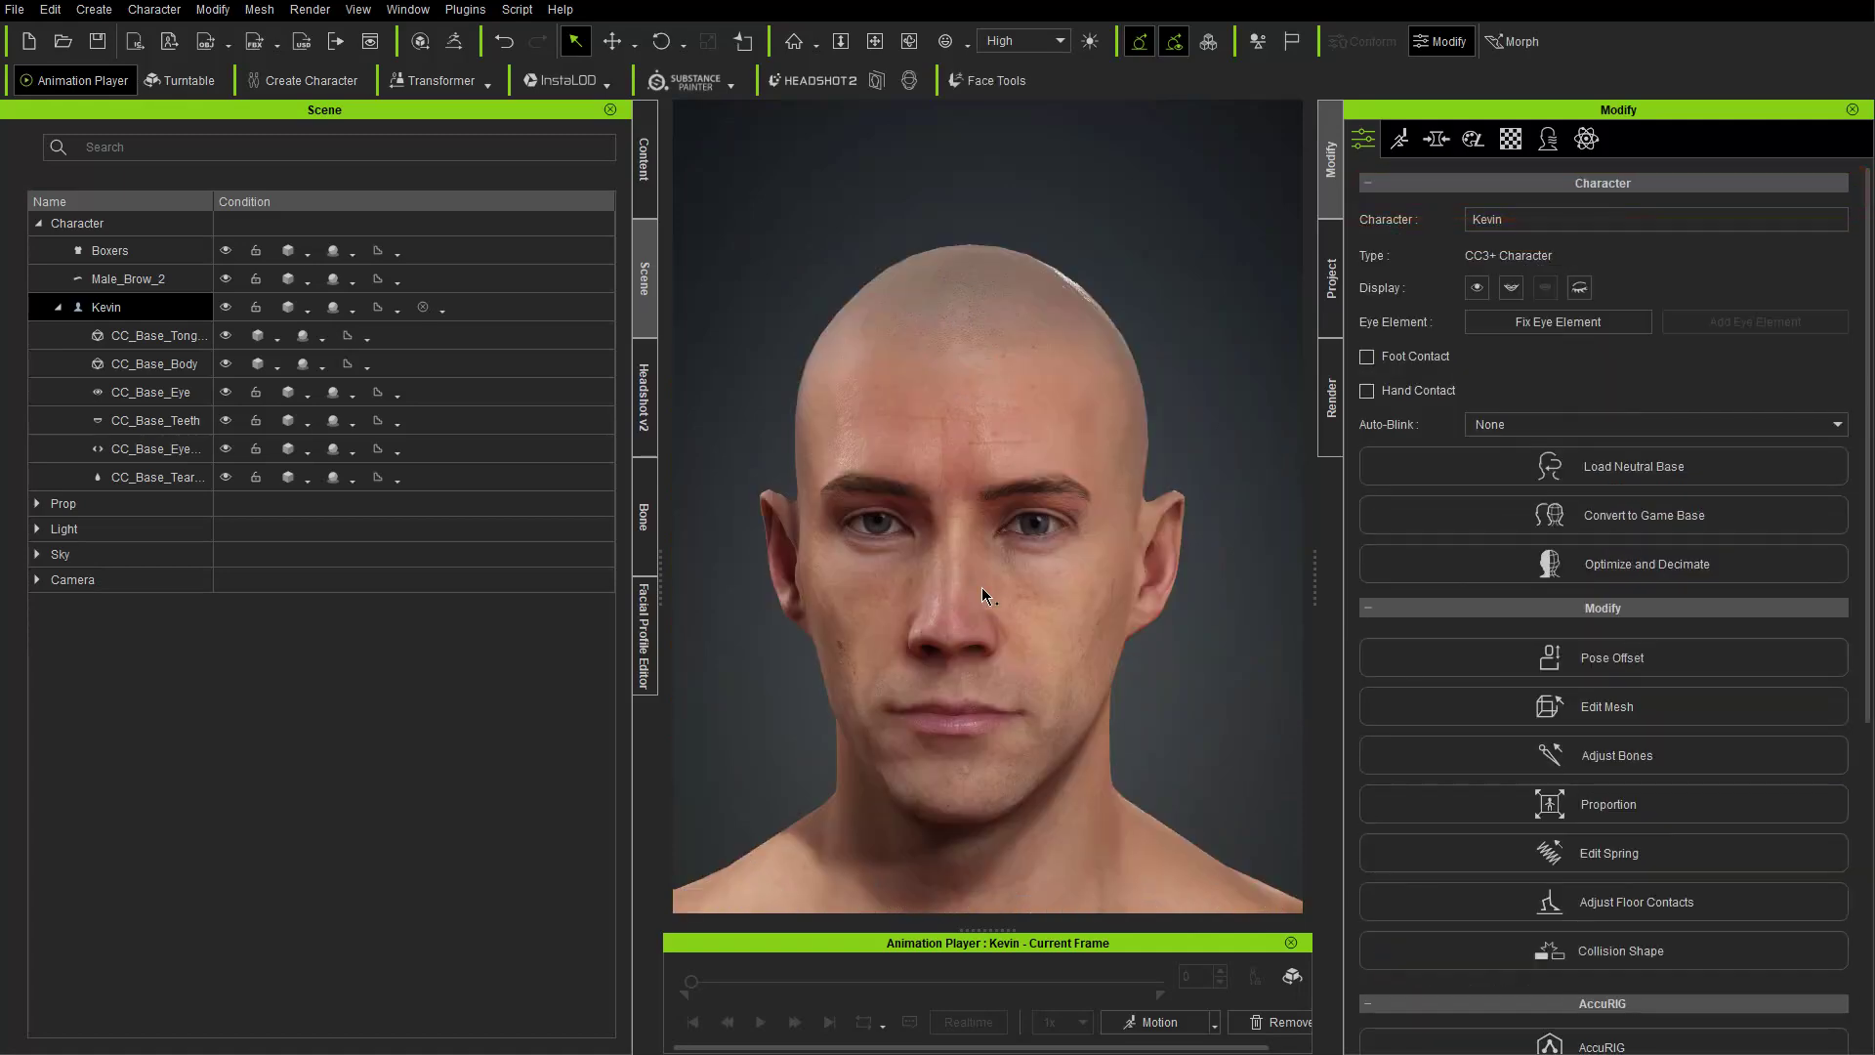
- Set the Eyeball Height L morph to 20 among the head's eyeball morphs
scroll(998, 486, up, 5)
right_drag(997, 486, 981, 492)
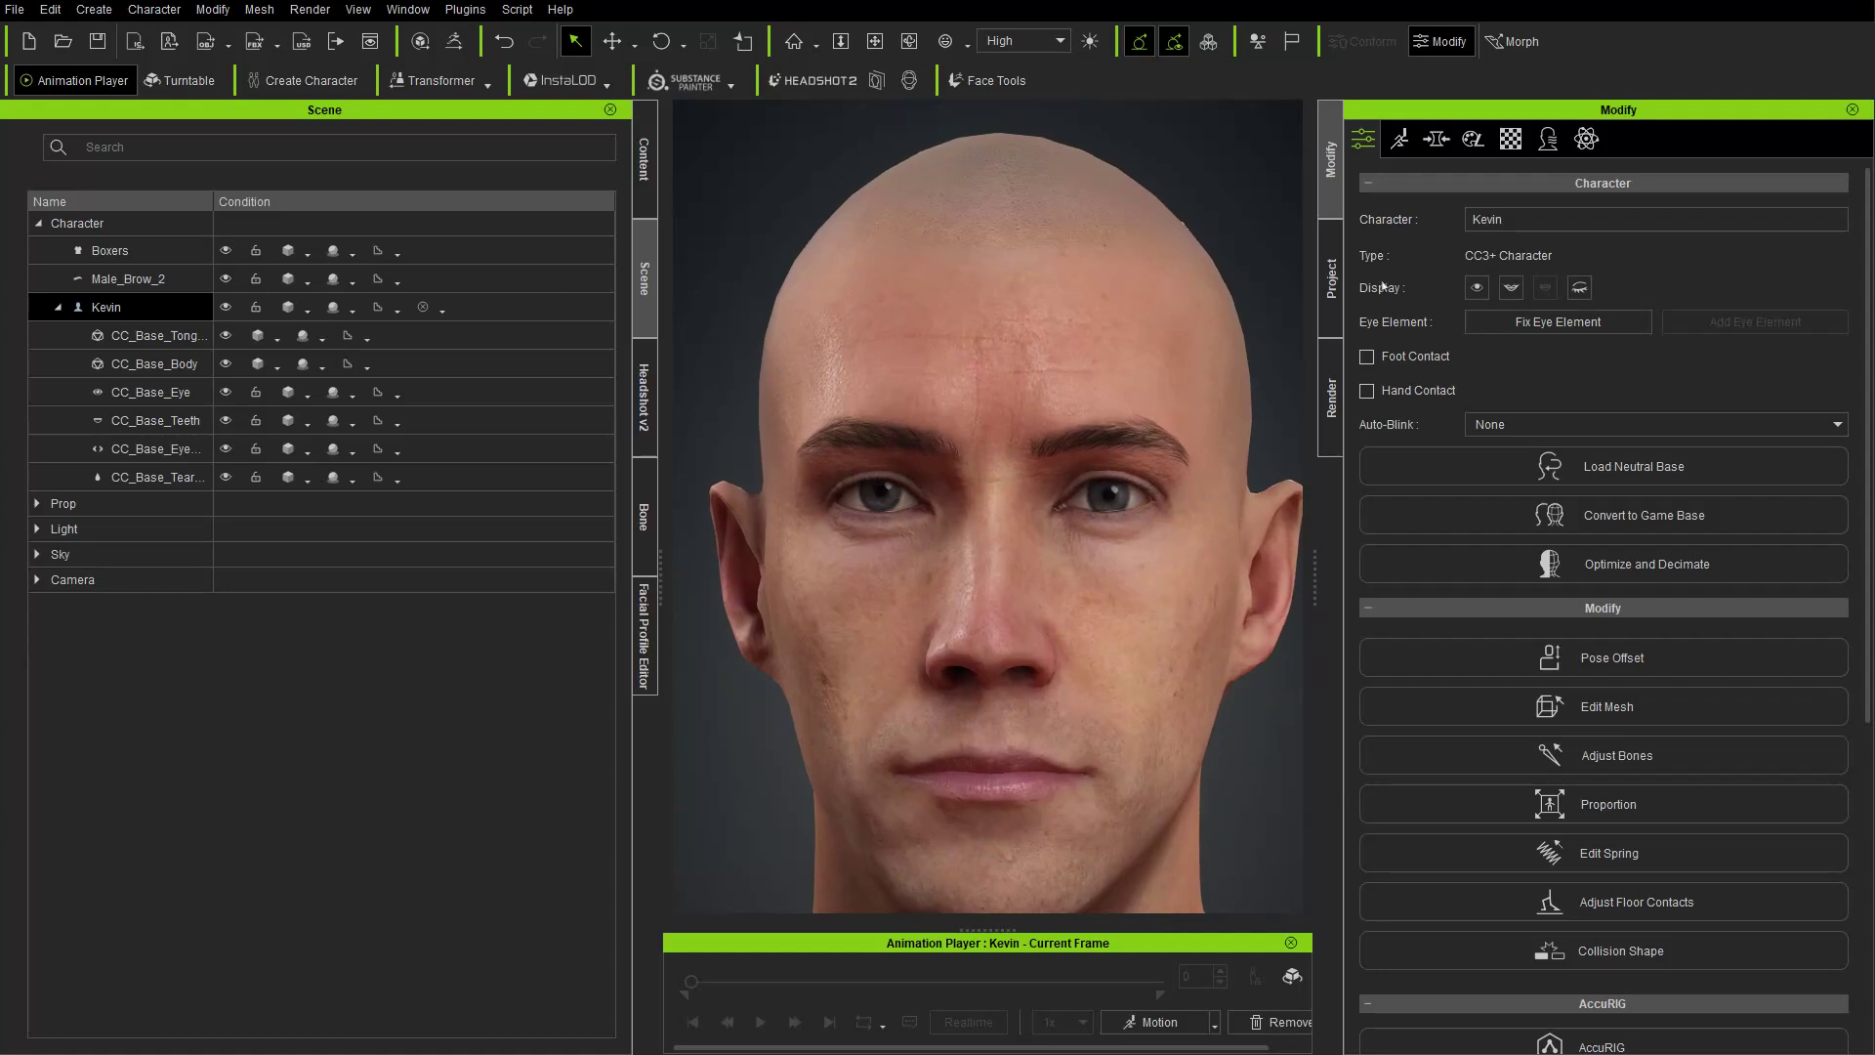
click(1436, 138)
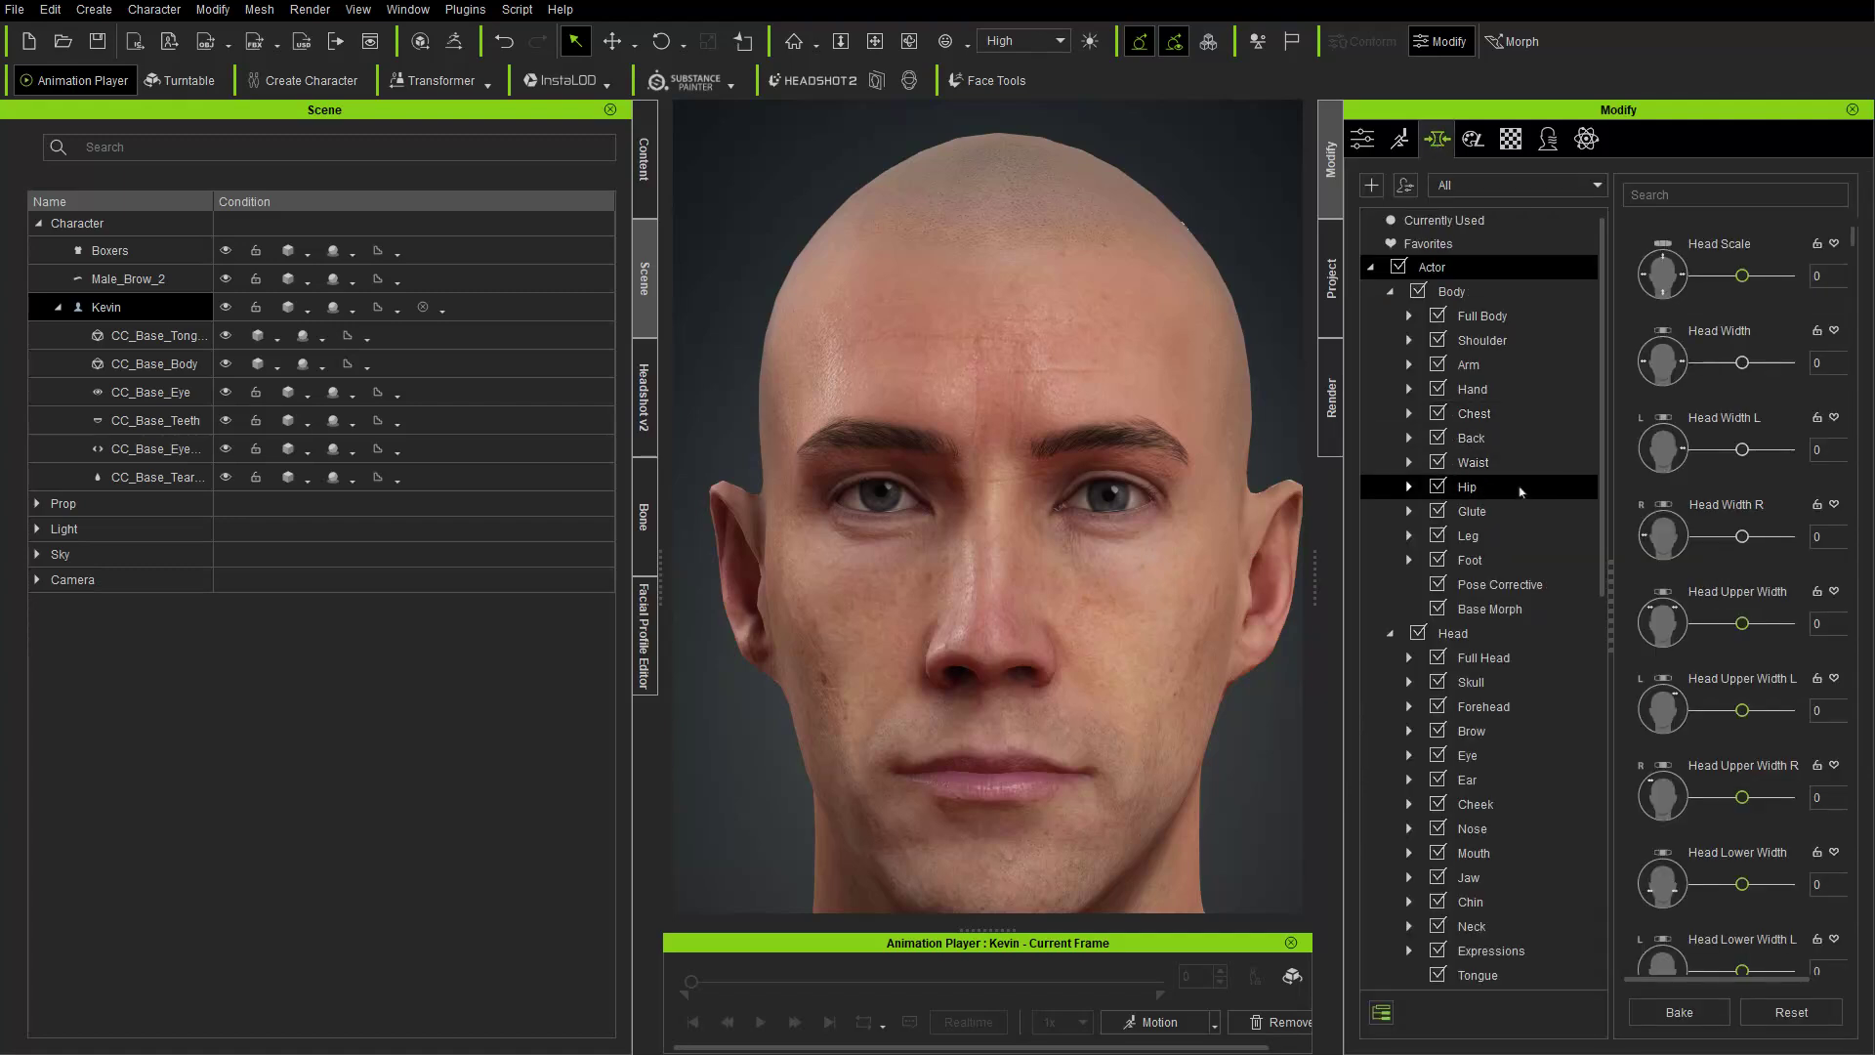
scroll(1527, 485, down, 3)
click(1409, 464)
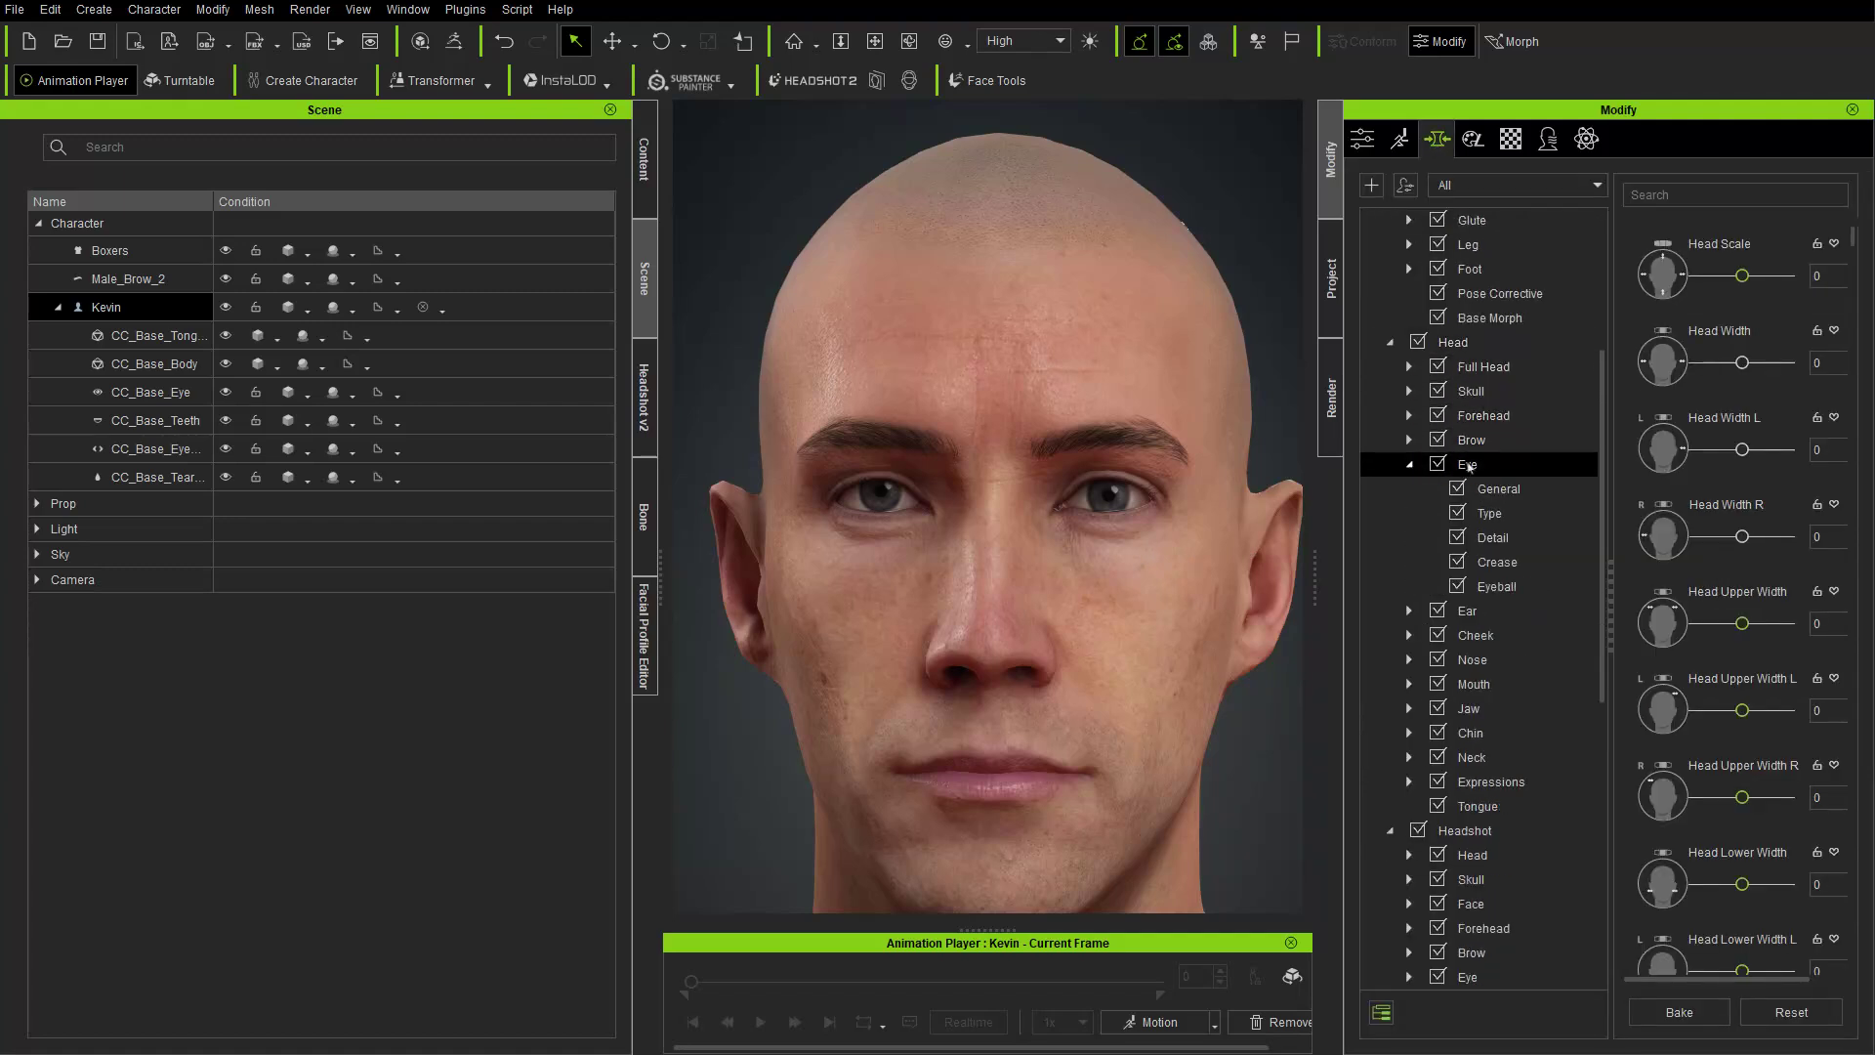
click(1494, 588)
scroll(1680, 601, down, 1)
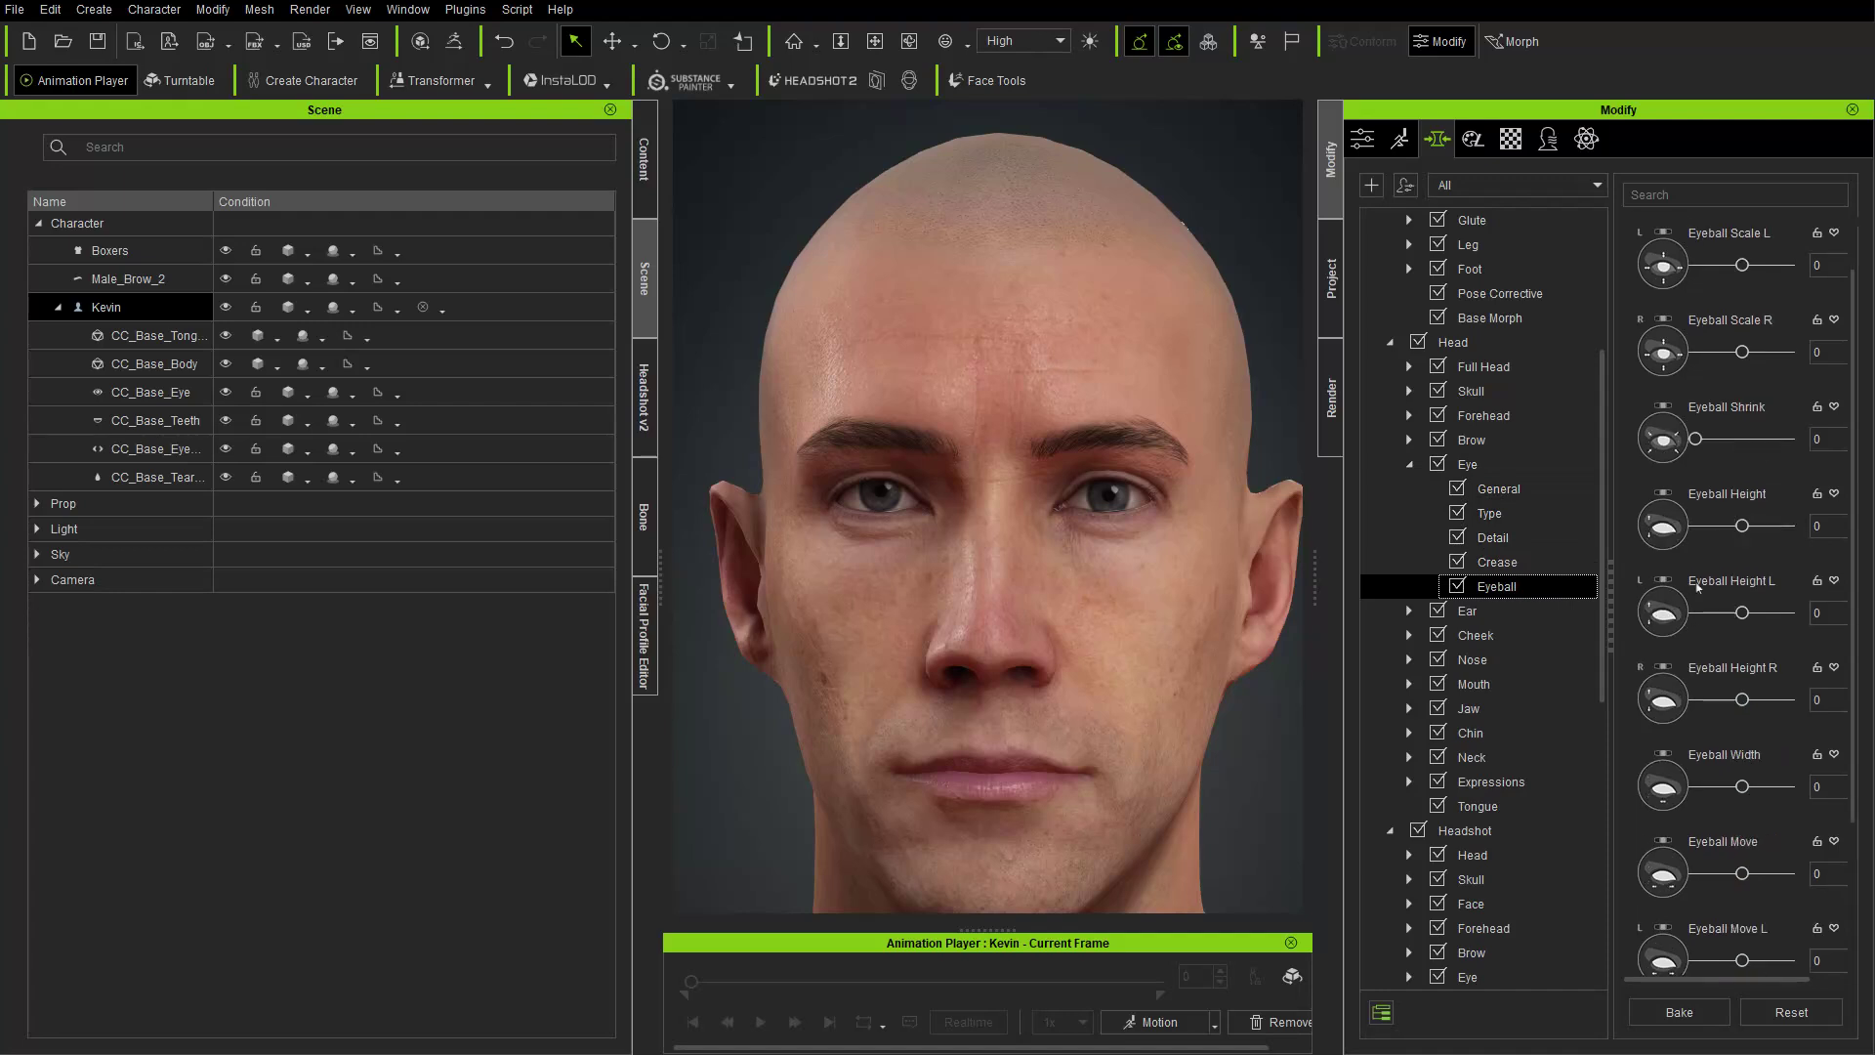
drag(1743, 613, 1754, 621)
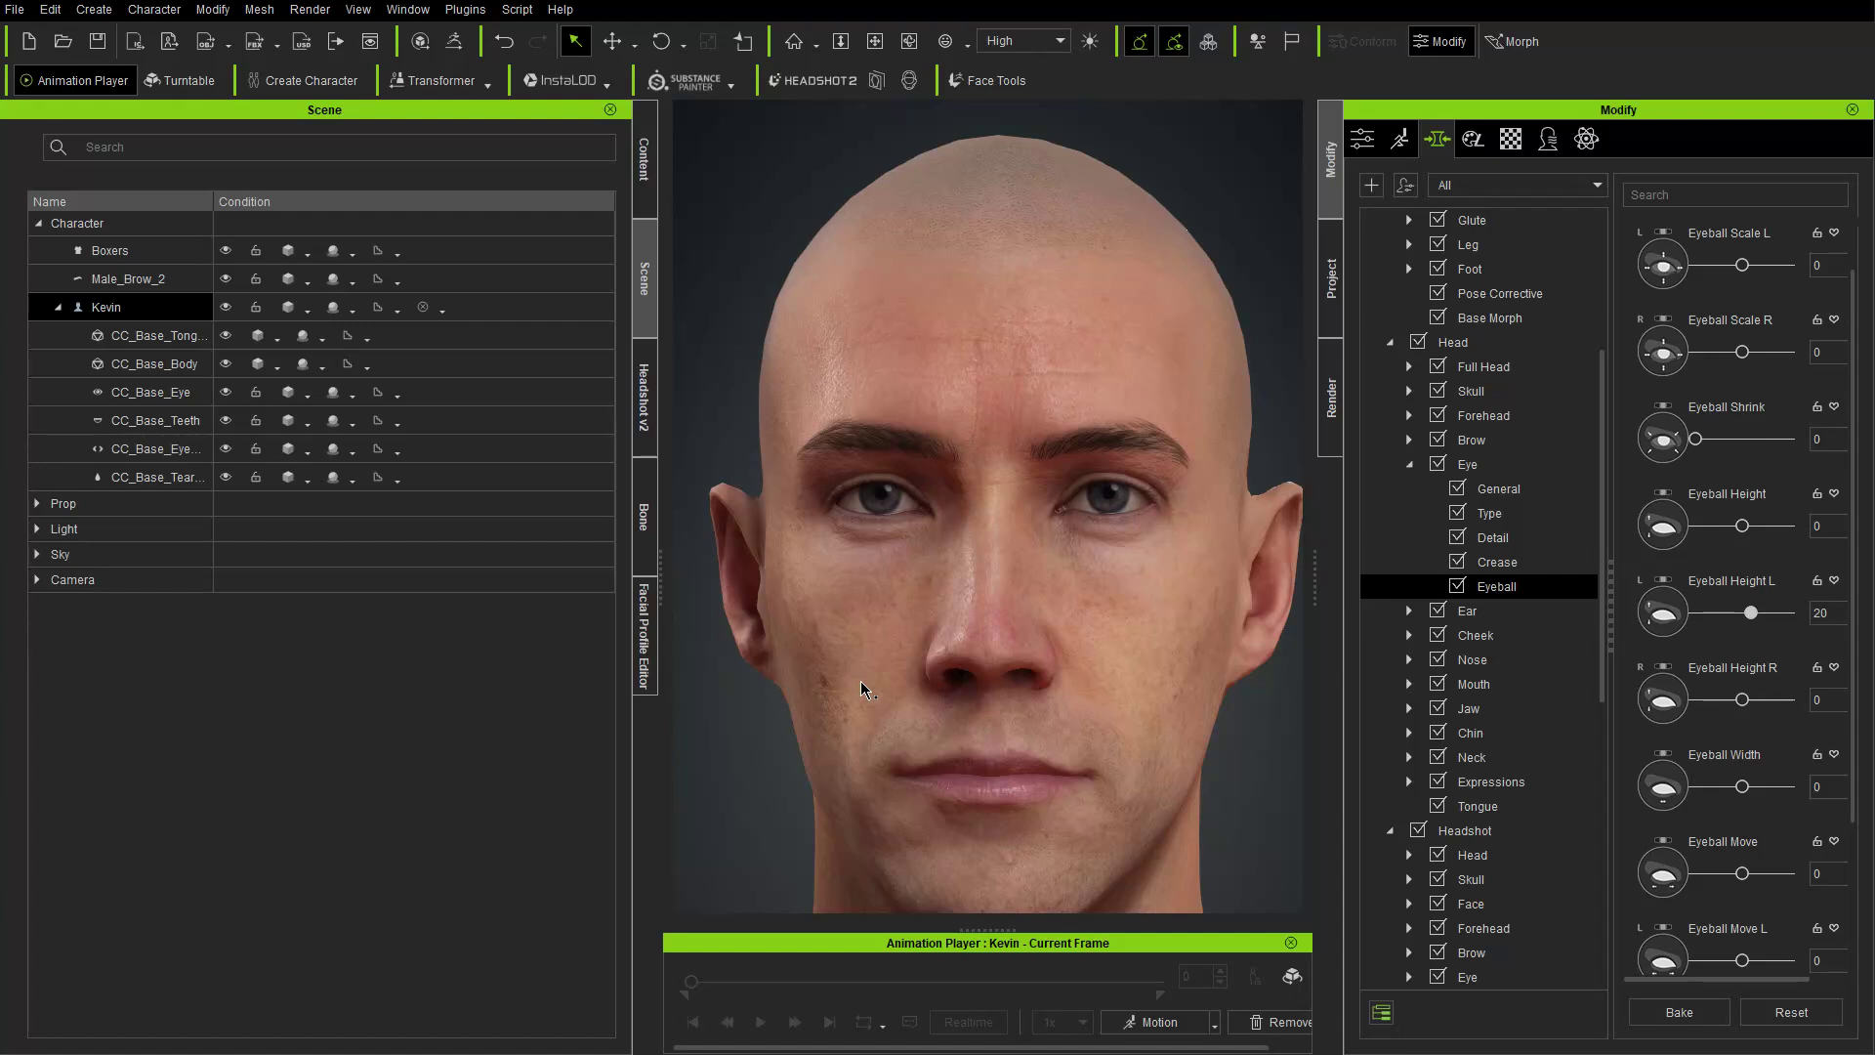
scroll(919, 635, down, 3)
right_drag(963, 753, 977, 683)
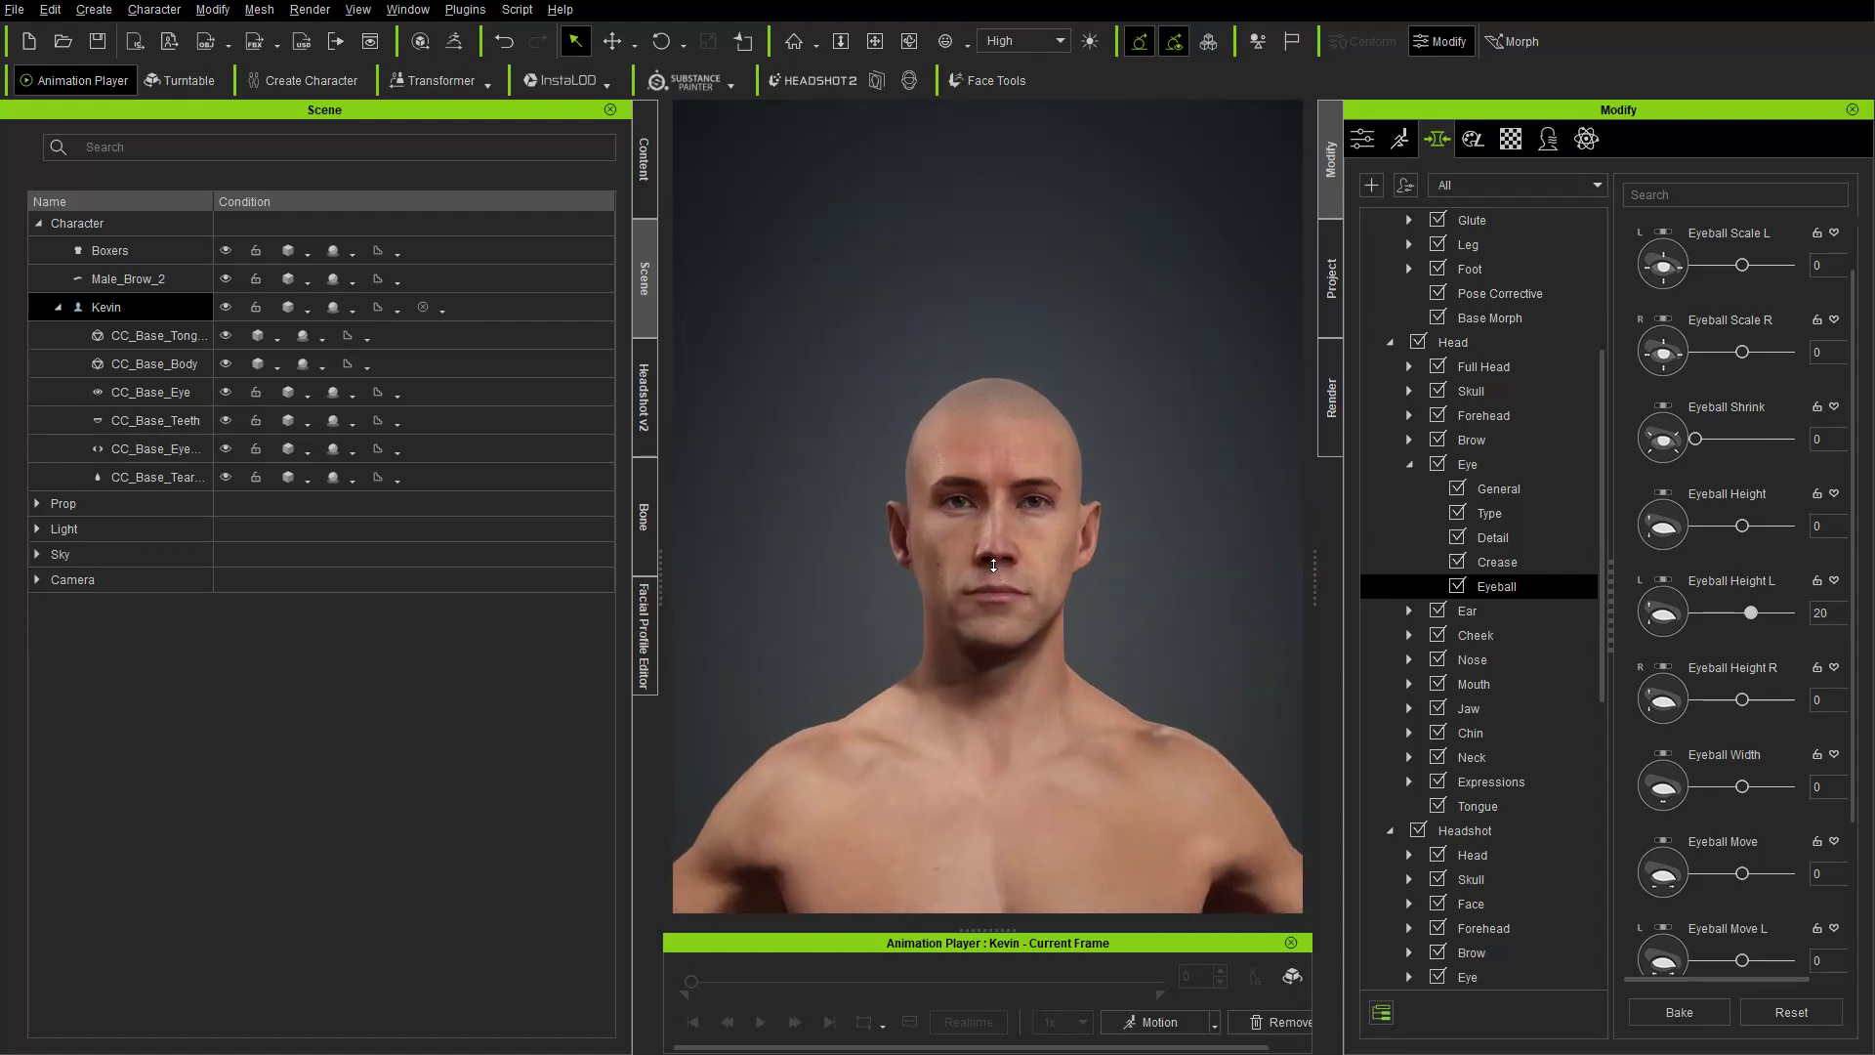
scroll(1042, 541, up, 2)
right_drag(1042, 541, 1248, 617)
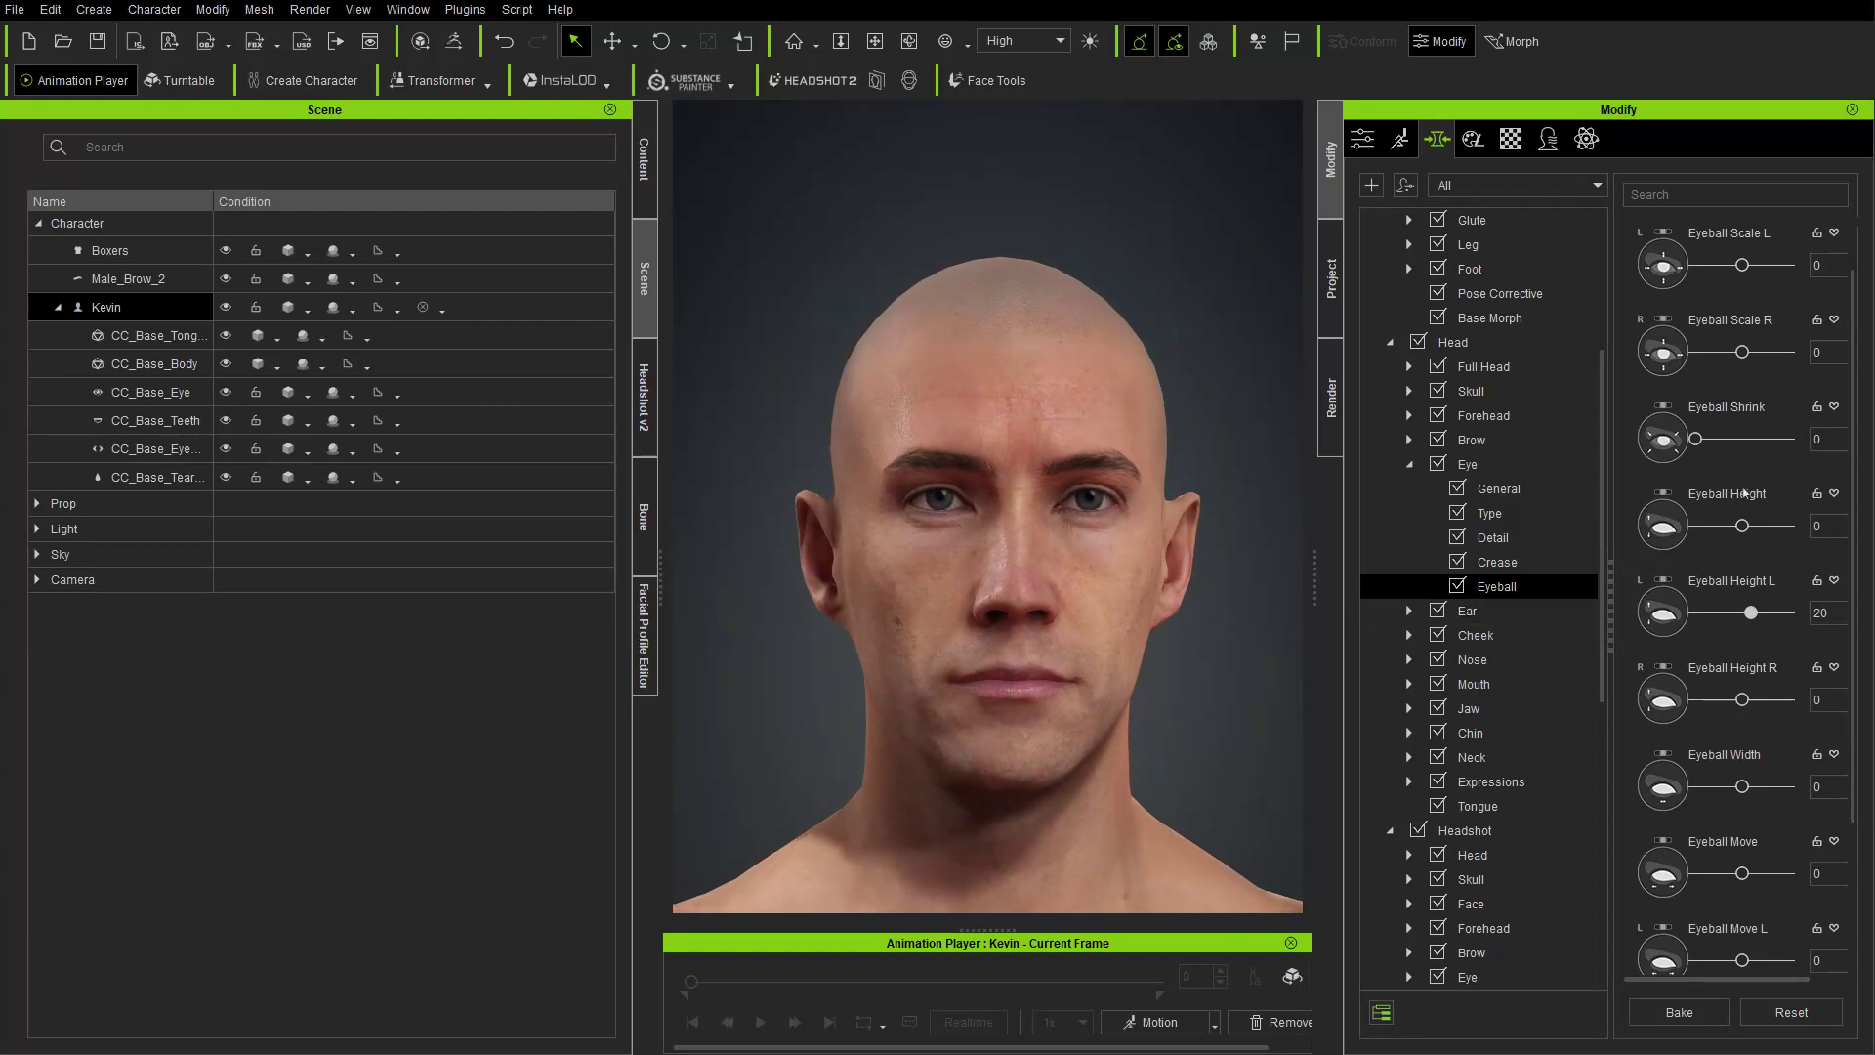
scroll(1555, 488, up, 3)
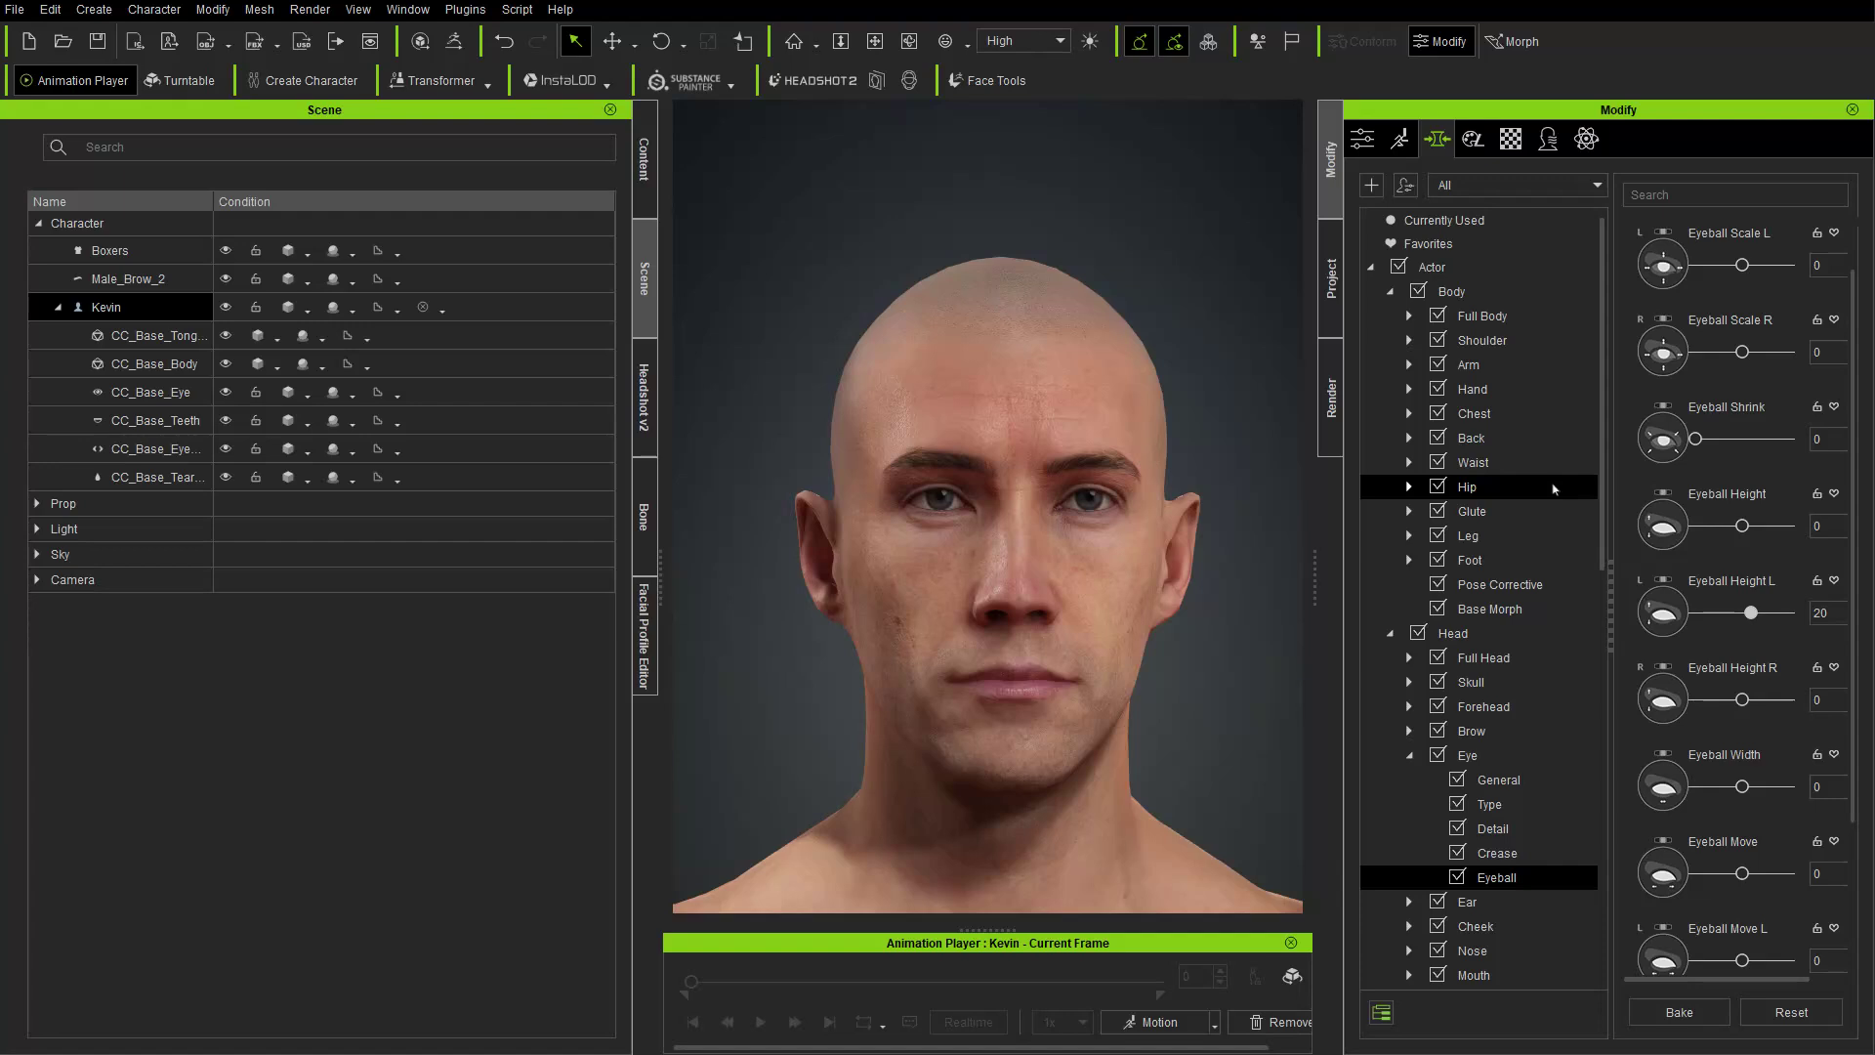
right_drag(1104, 511, 1037, 544)
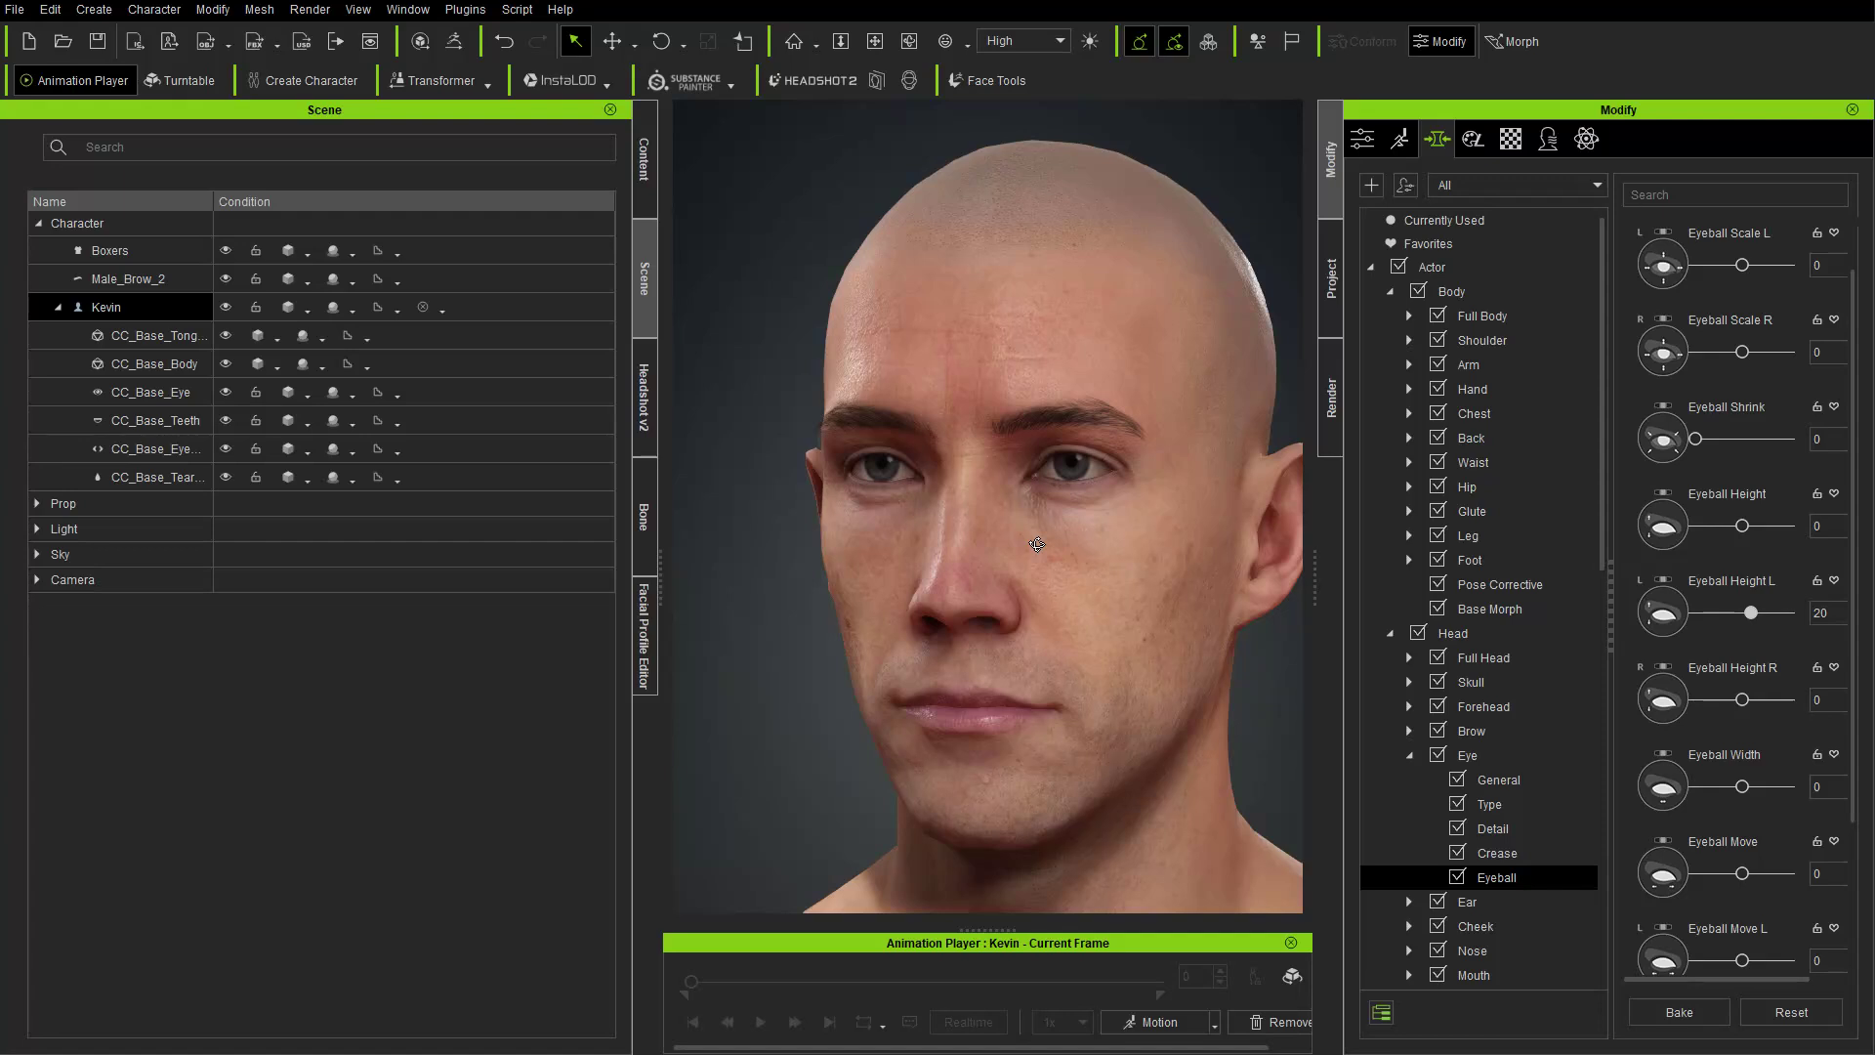
- Switch to the browser and open the Base Mesh Projection Workflow page under Scan Model Workflows in the Face Tools manual
key(alt+Tab)
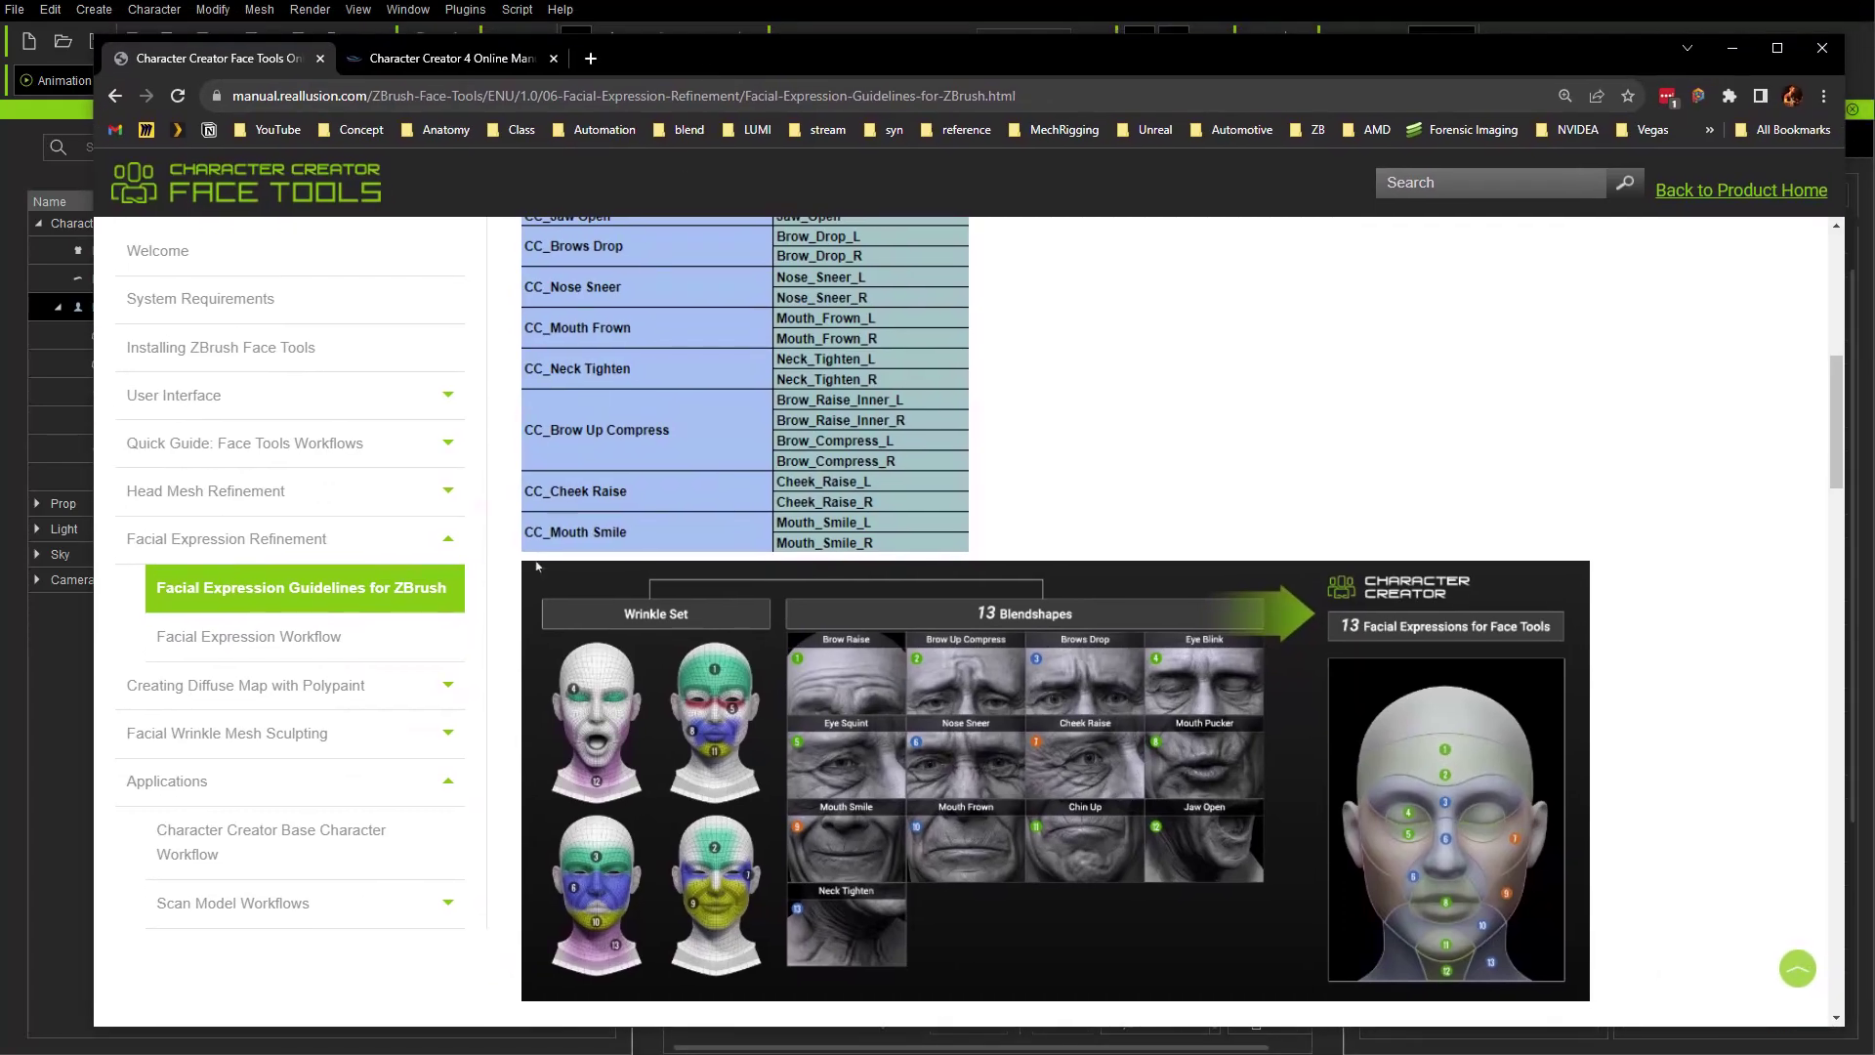
click(448, 903)
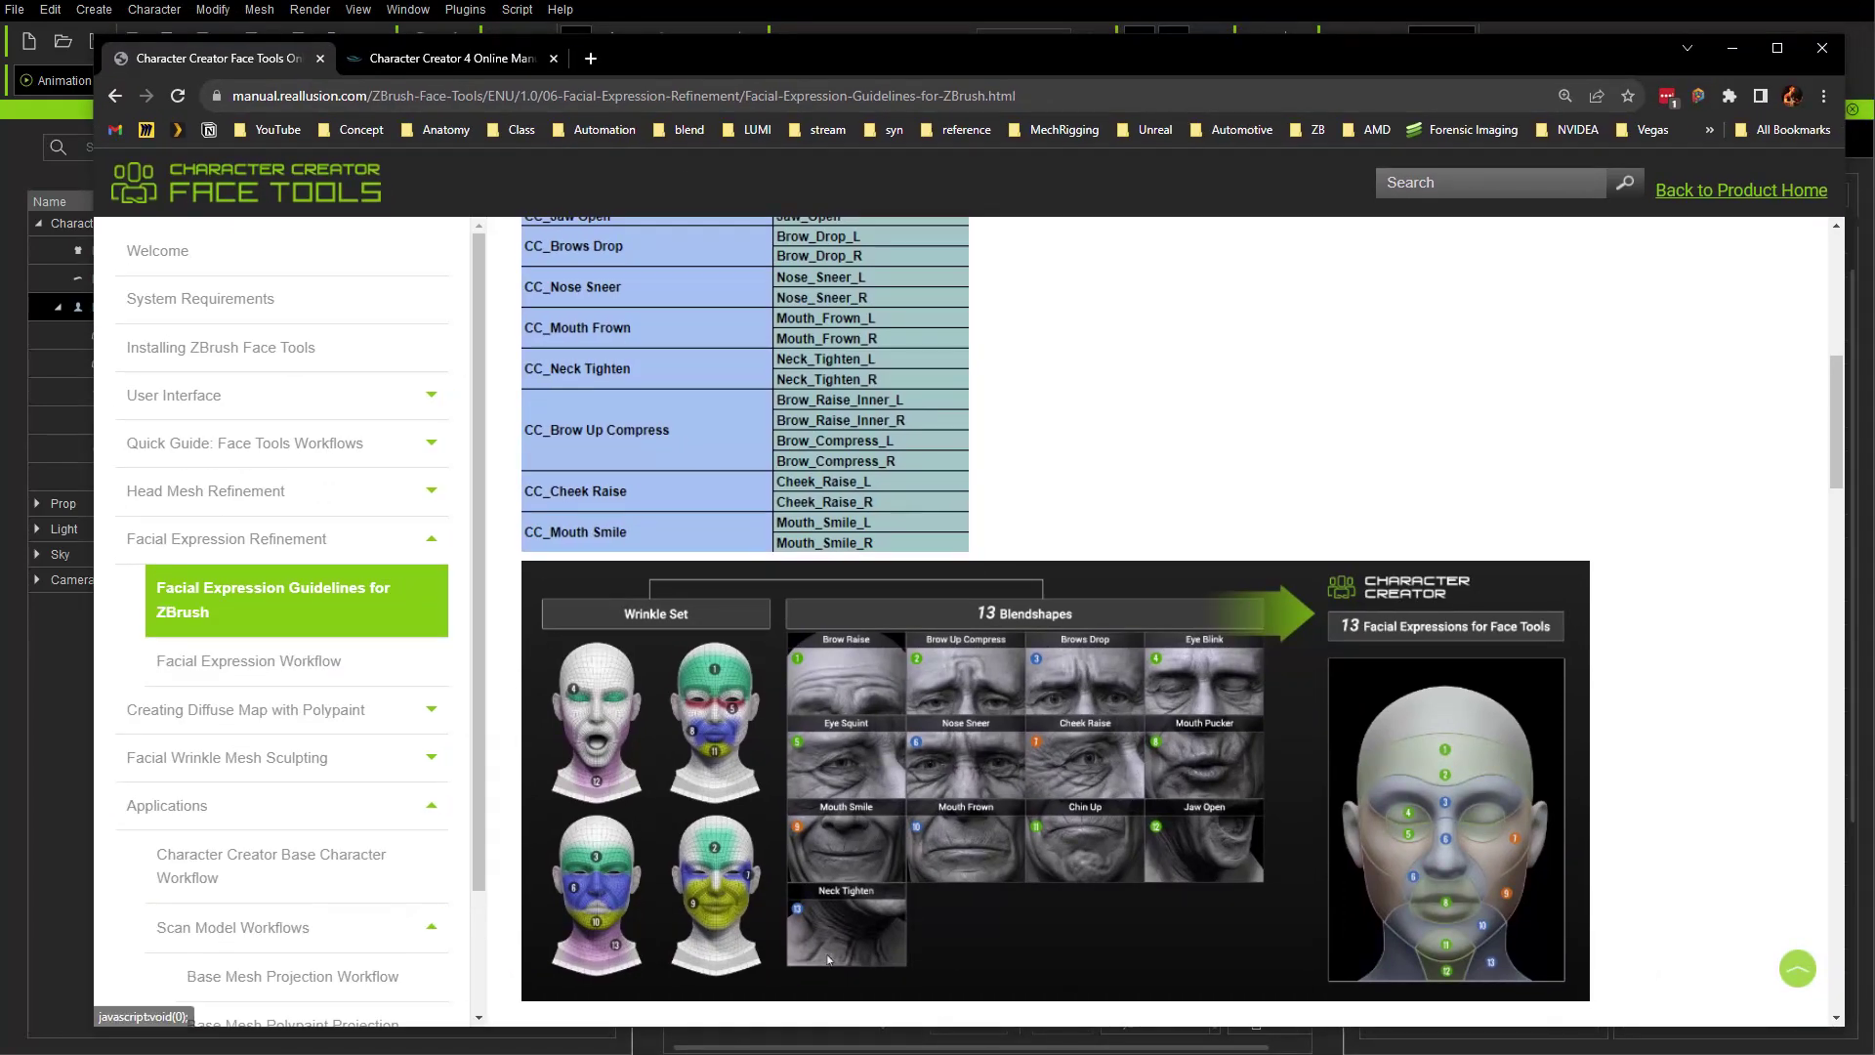
click(292, 976)
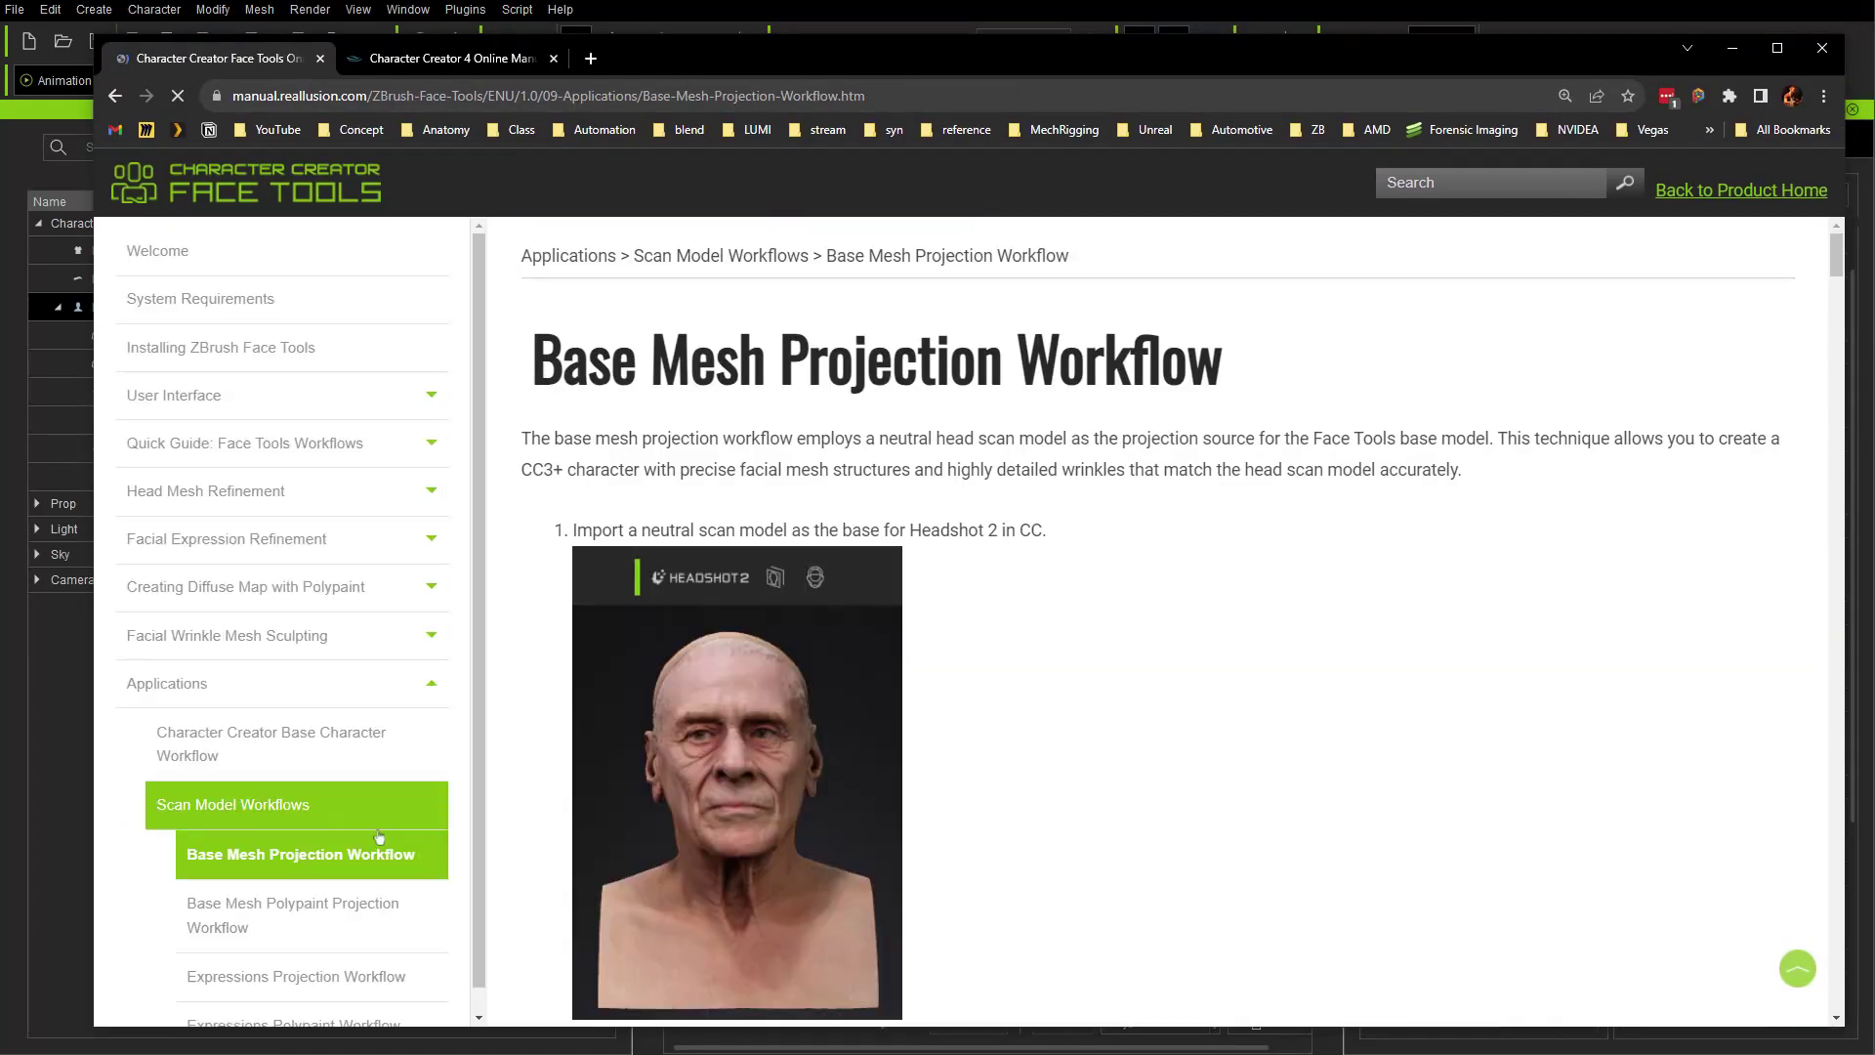
- Read through the Base Mesh Projection, Expressions Projection and Expressions Polypaint workflow pages of the manual
scroll(737, 714, down, 3)
scroll(736, 714, down, 15)
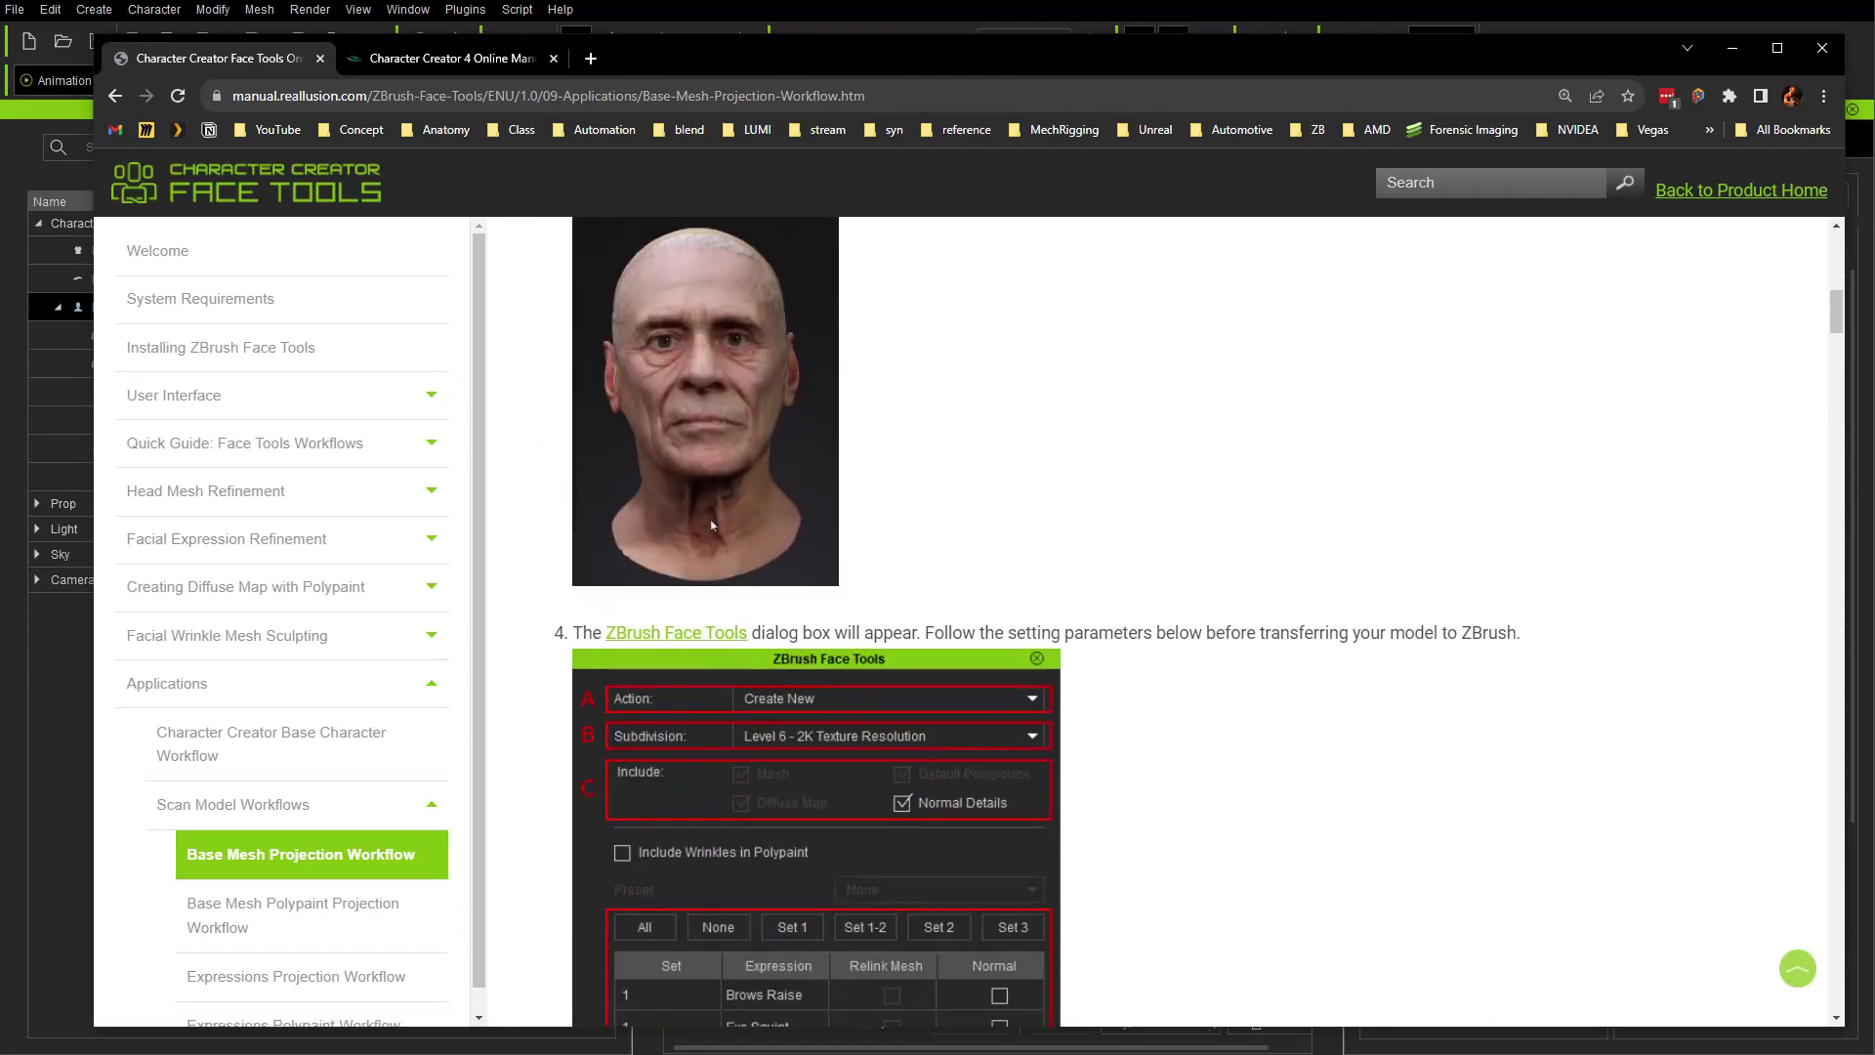
scroll(734, 539, down, 20)
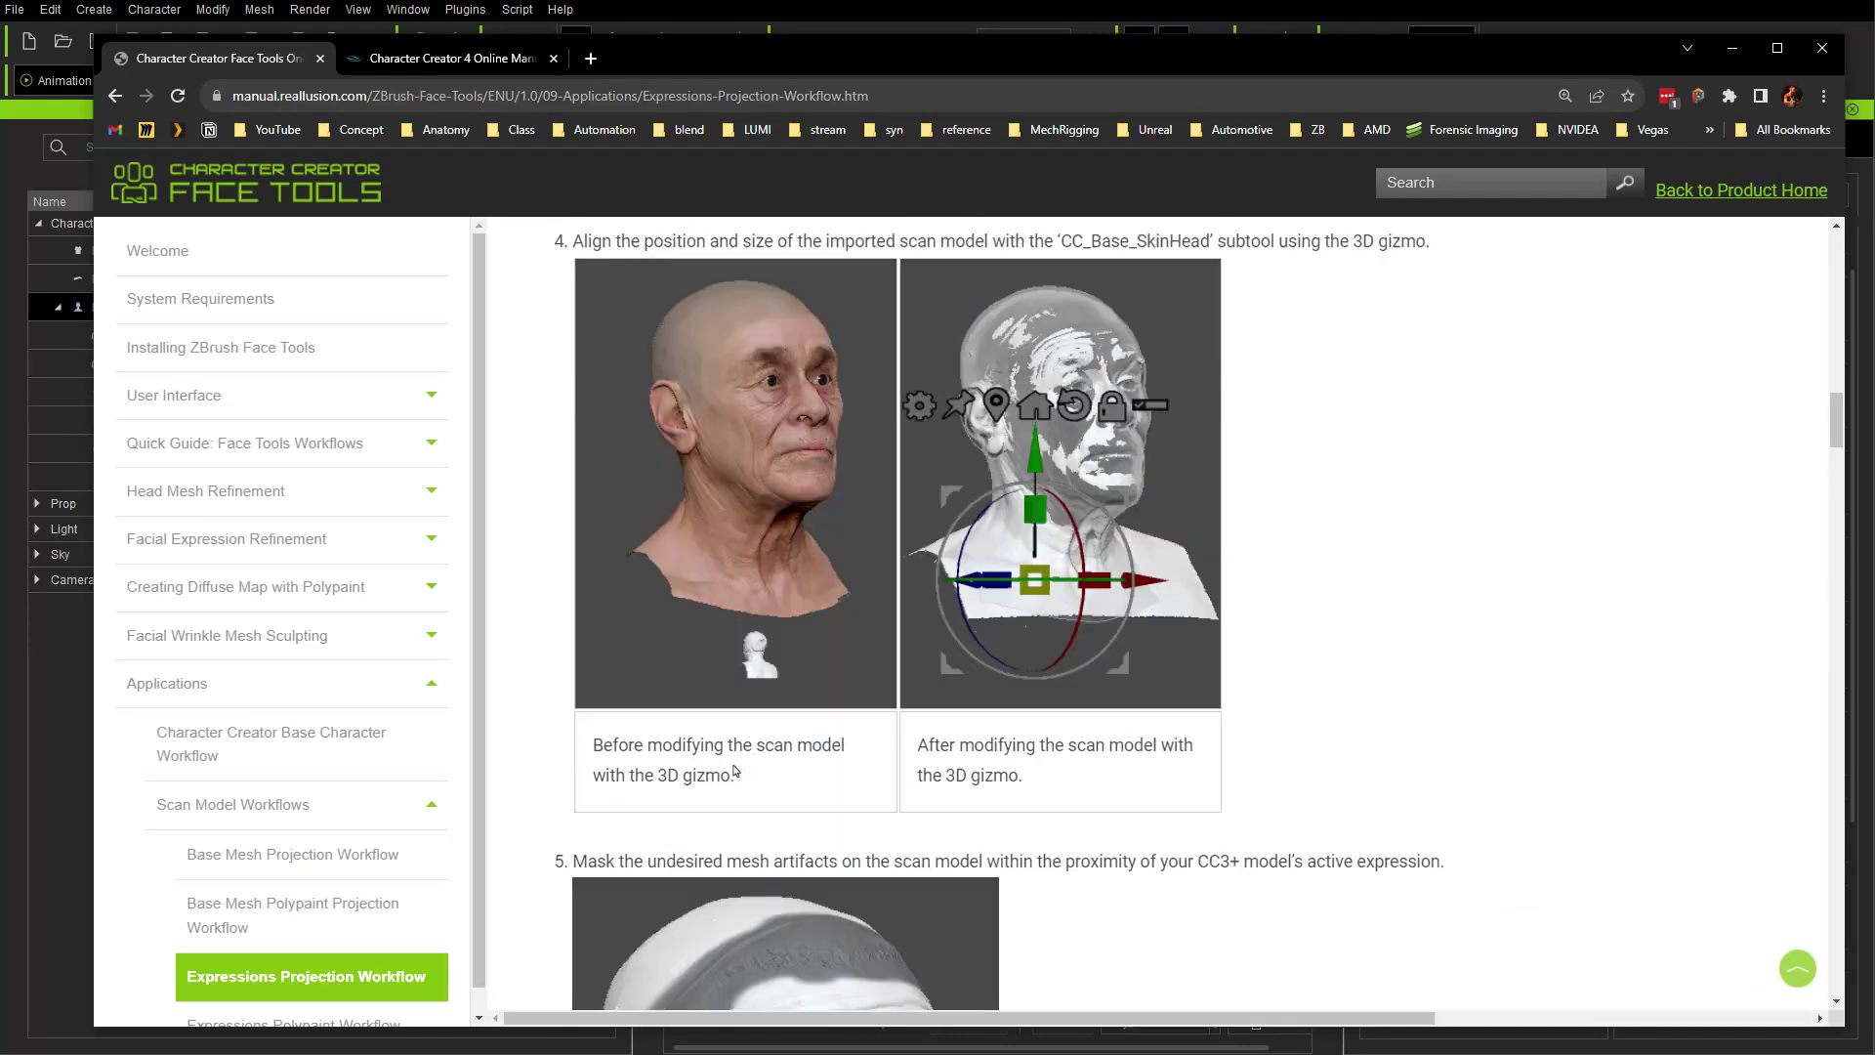
scroll(763, 656, down, 5)
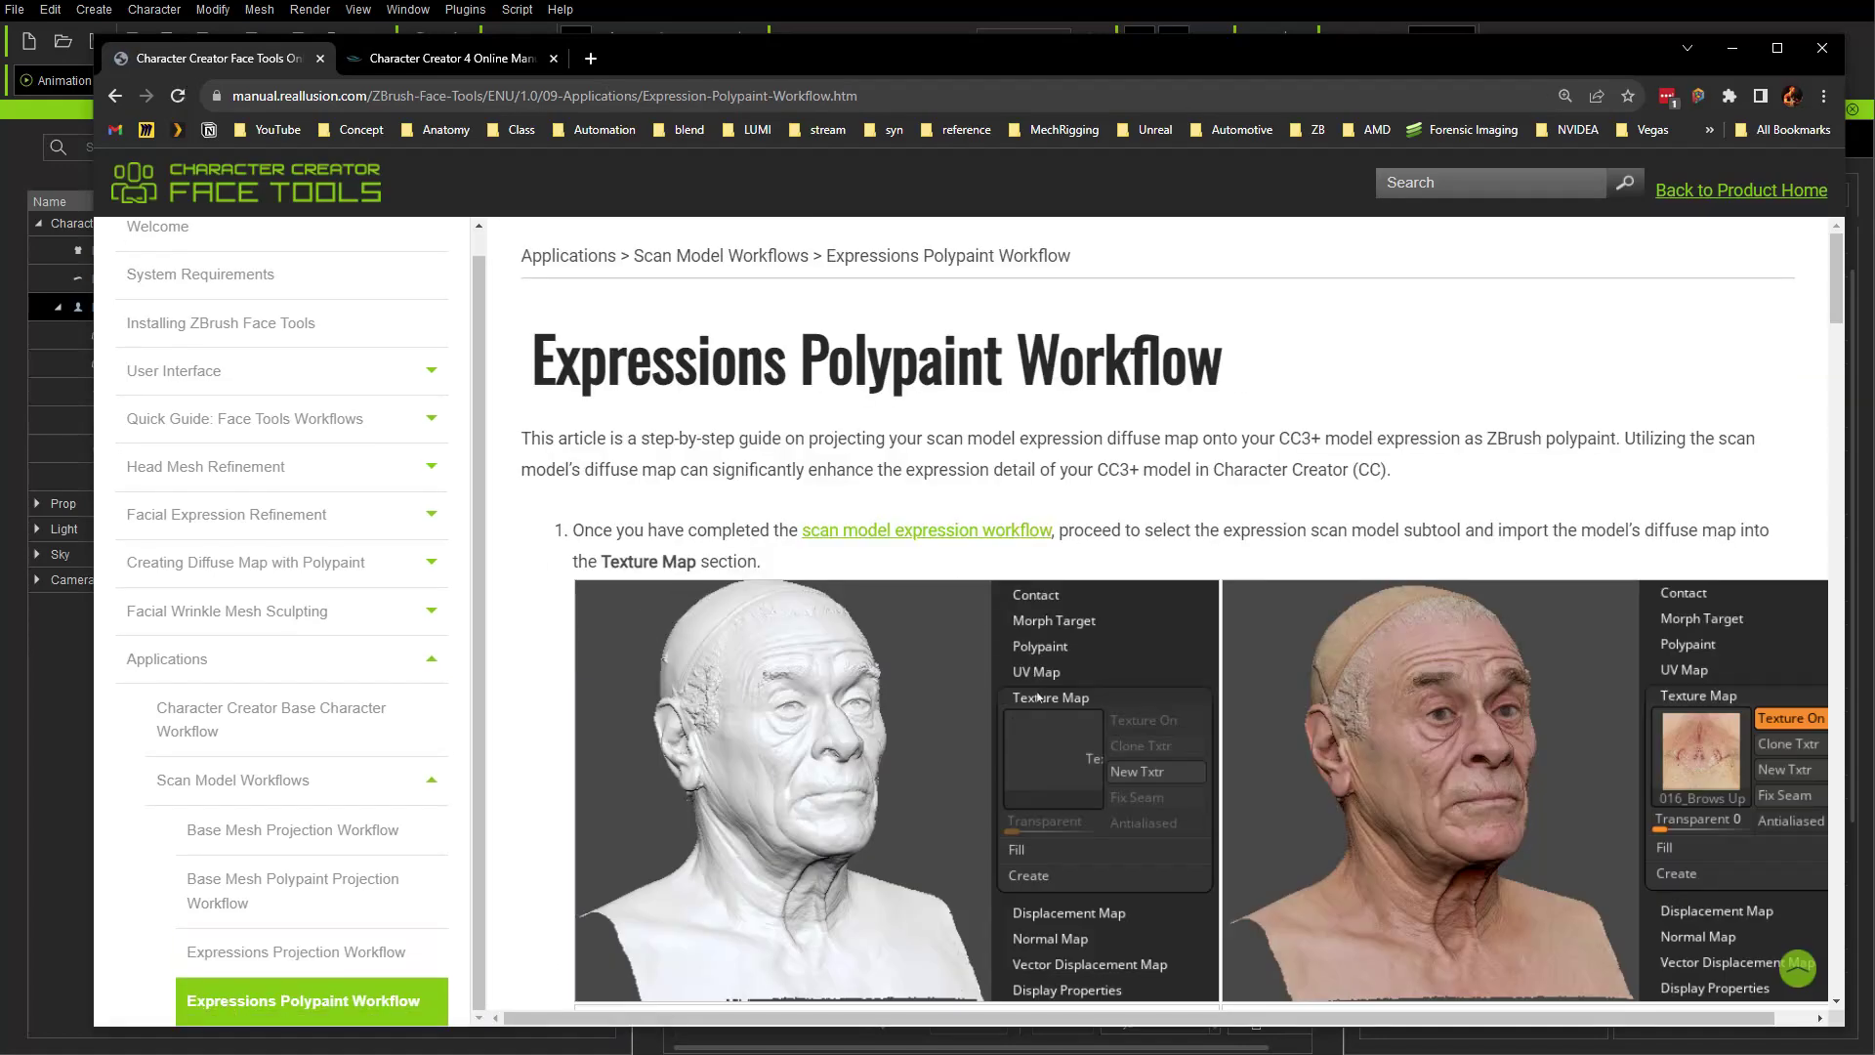
scroll(696, 772, down, 2)
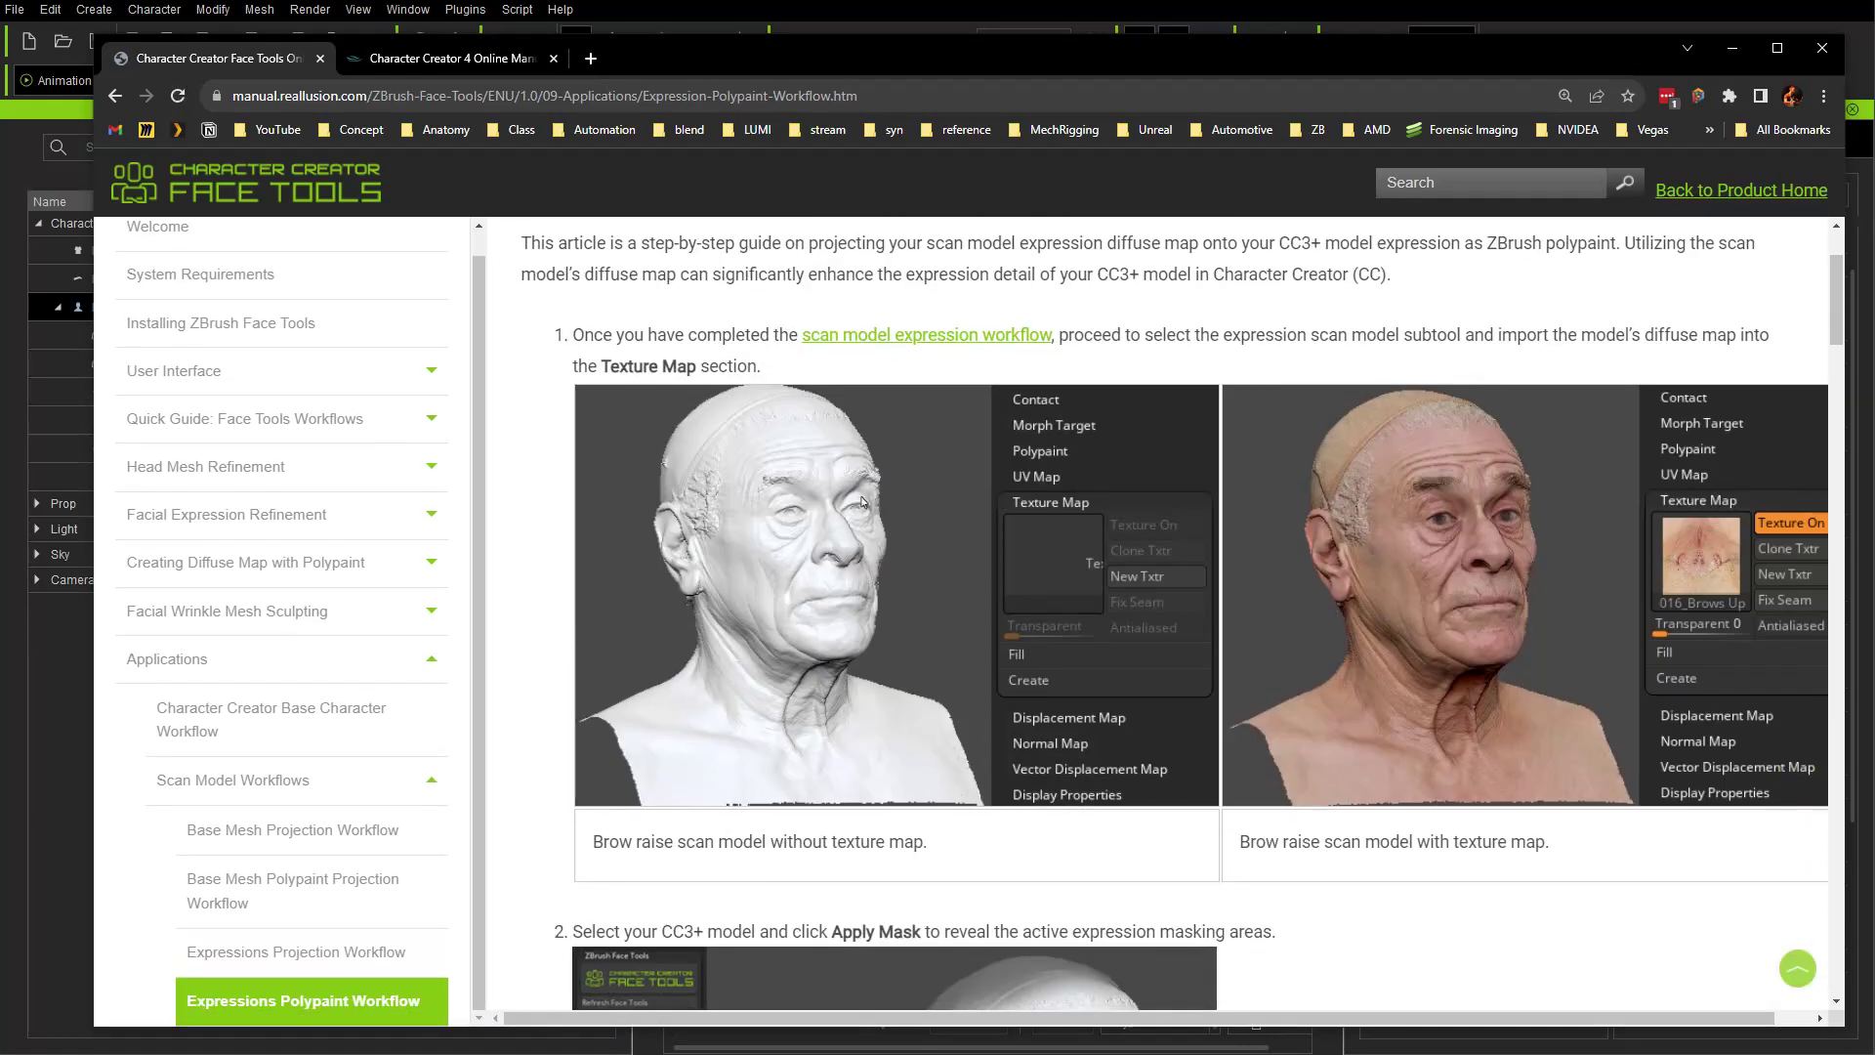
scroll(1484, 499, down, 8)
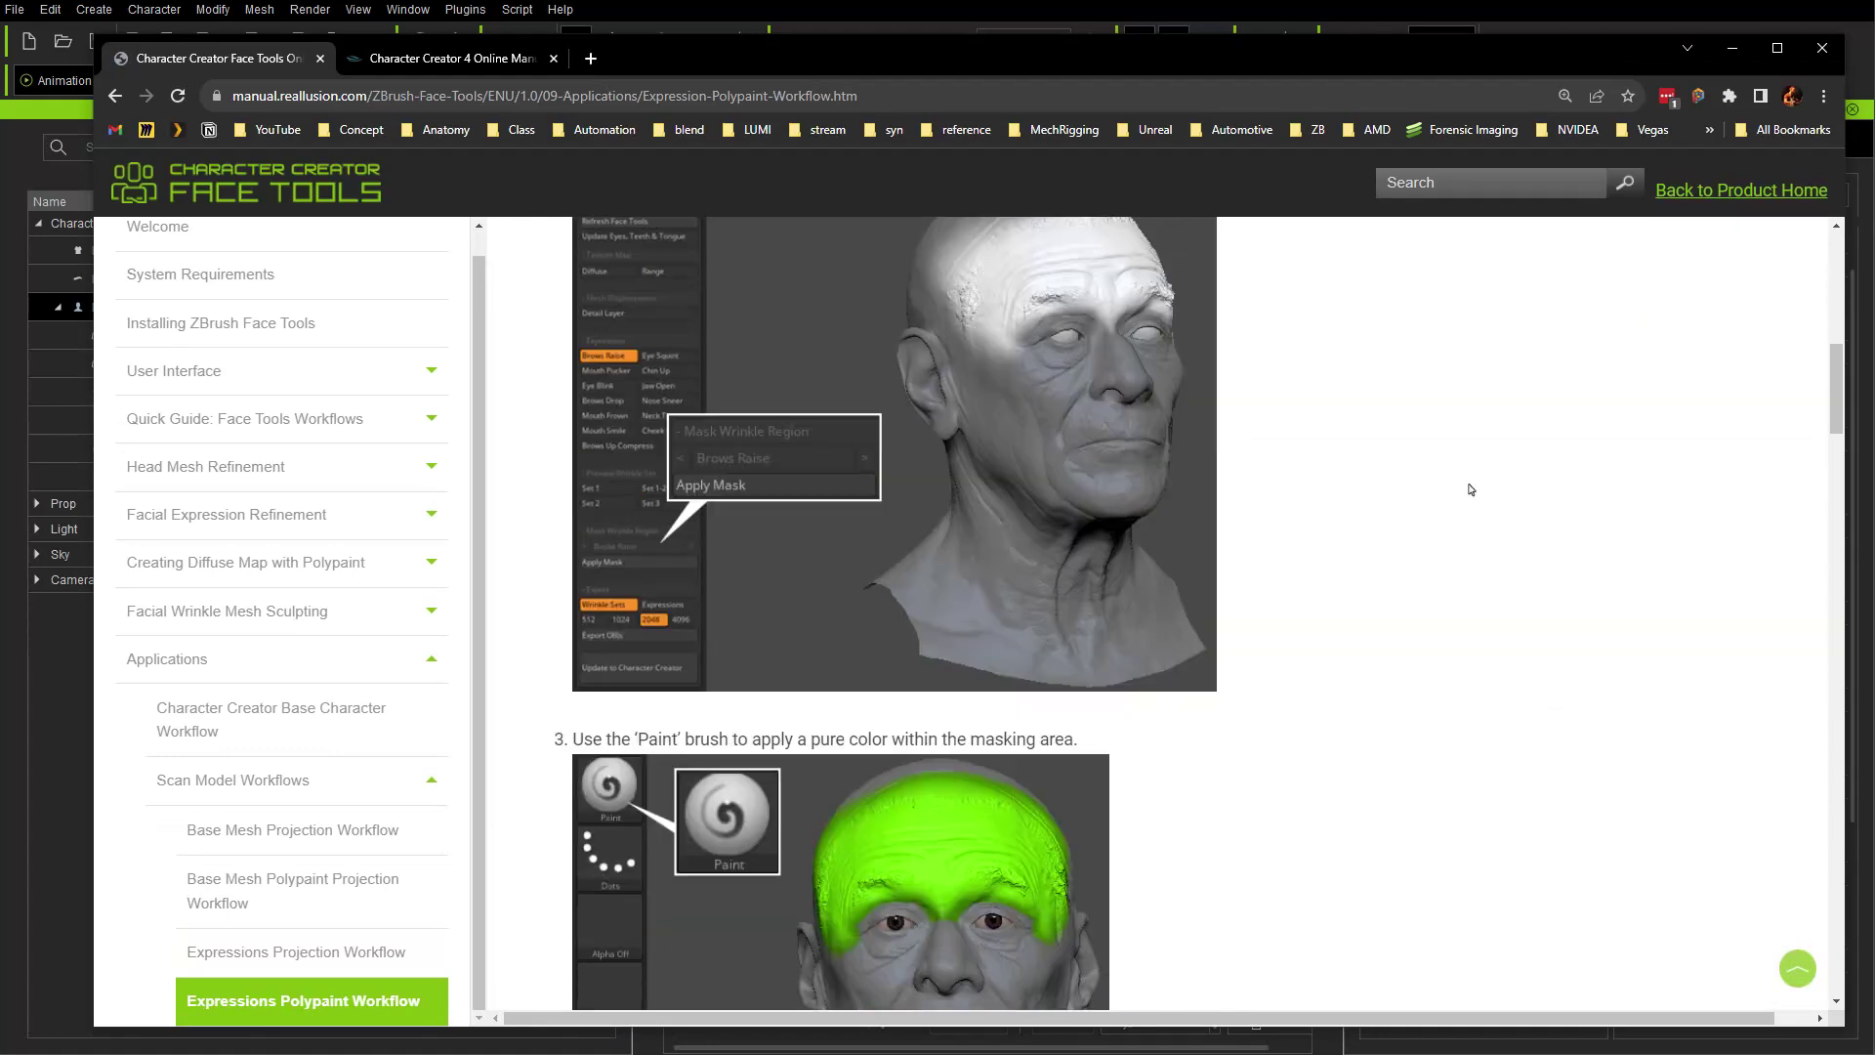
scroll(1089, 379, up, 2)
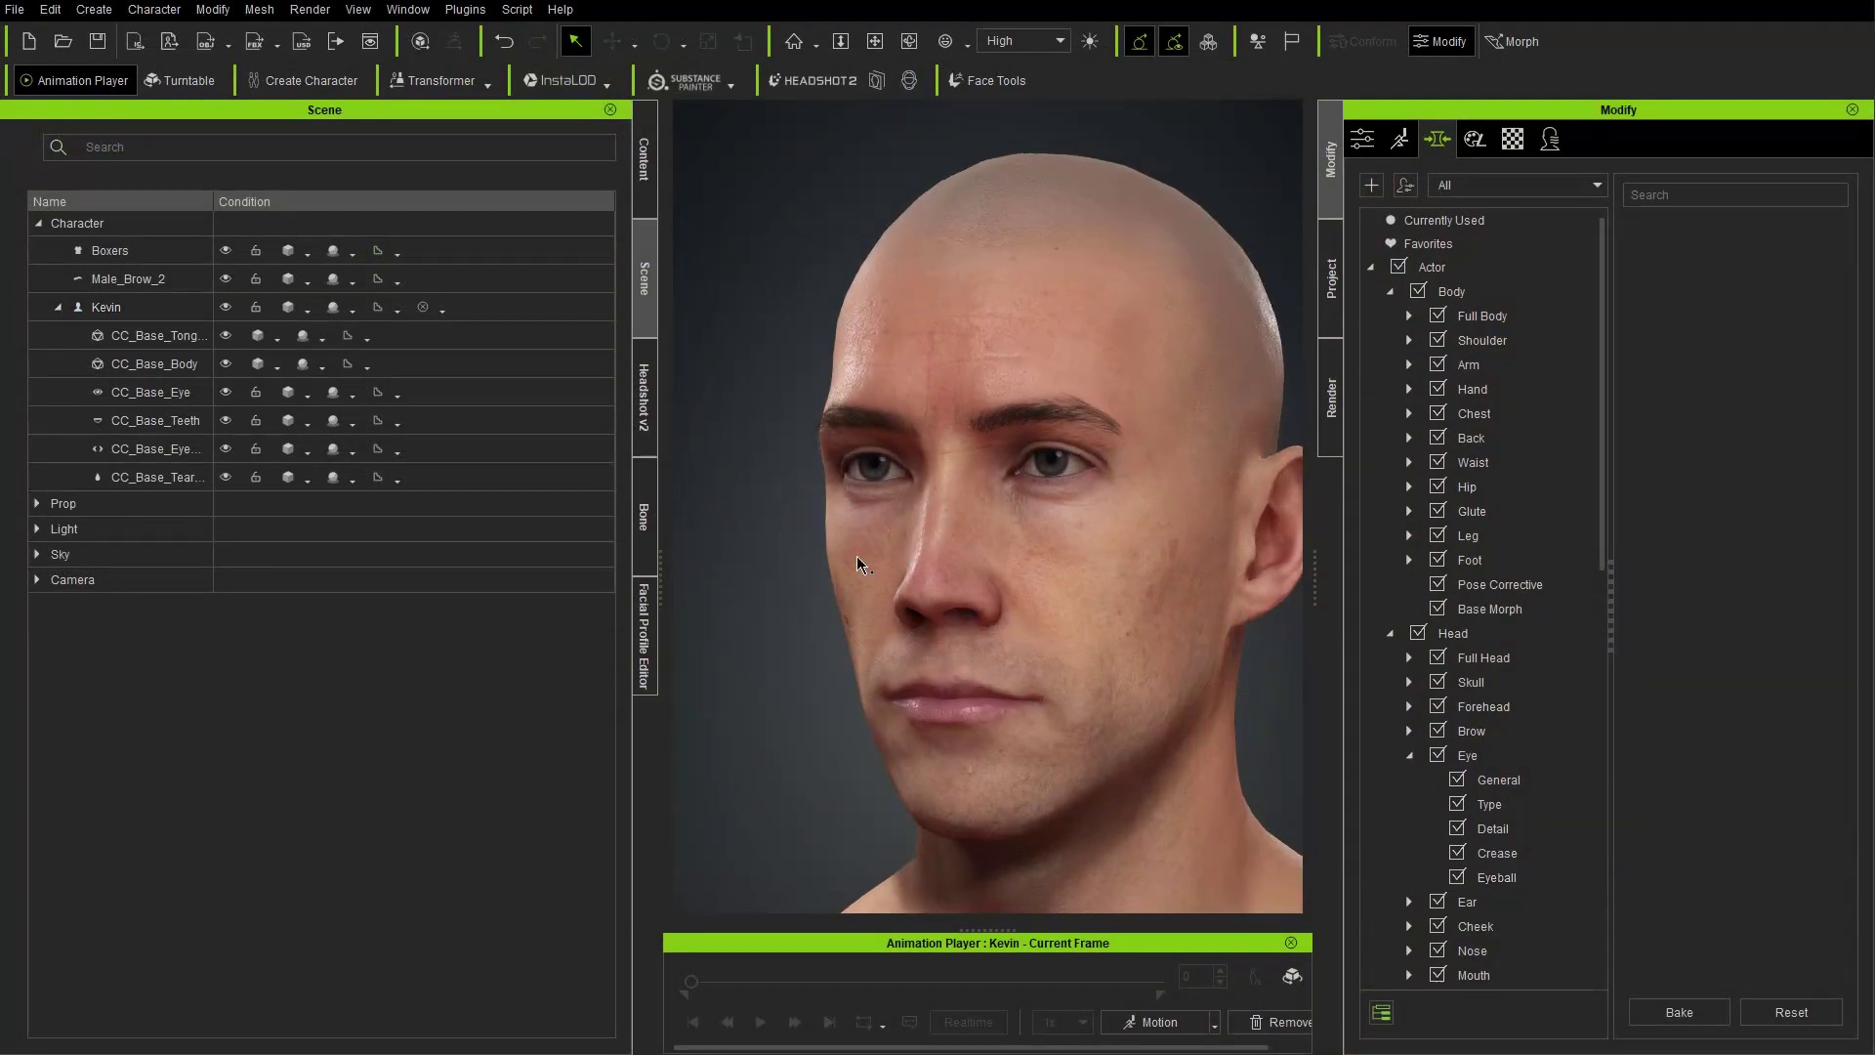
- Return to Character Creator and filter the character's Head morphs by "kevi"
right_drag(857, 564, 915, 633)
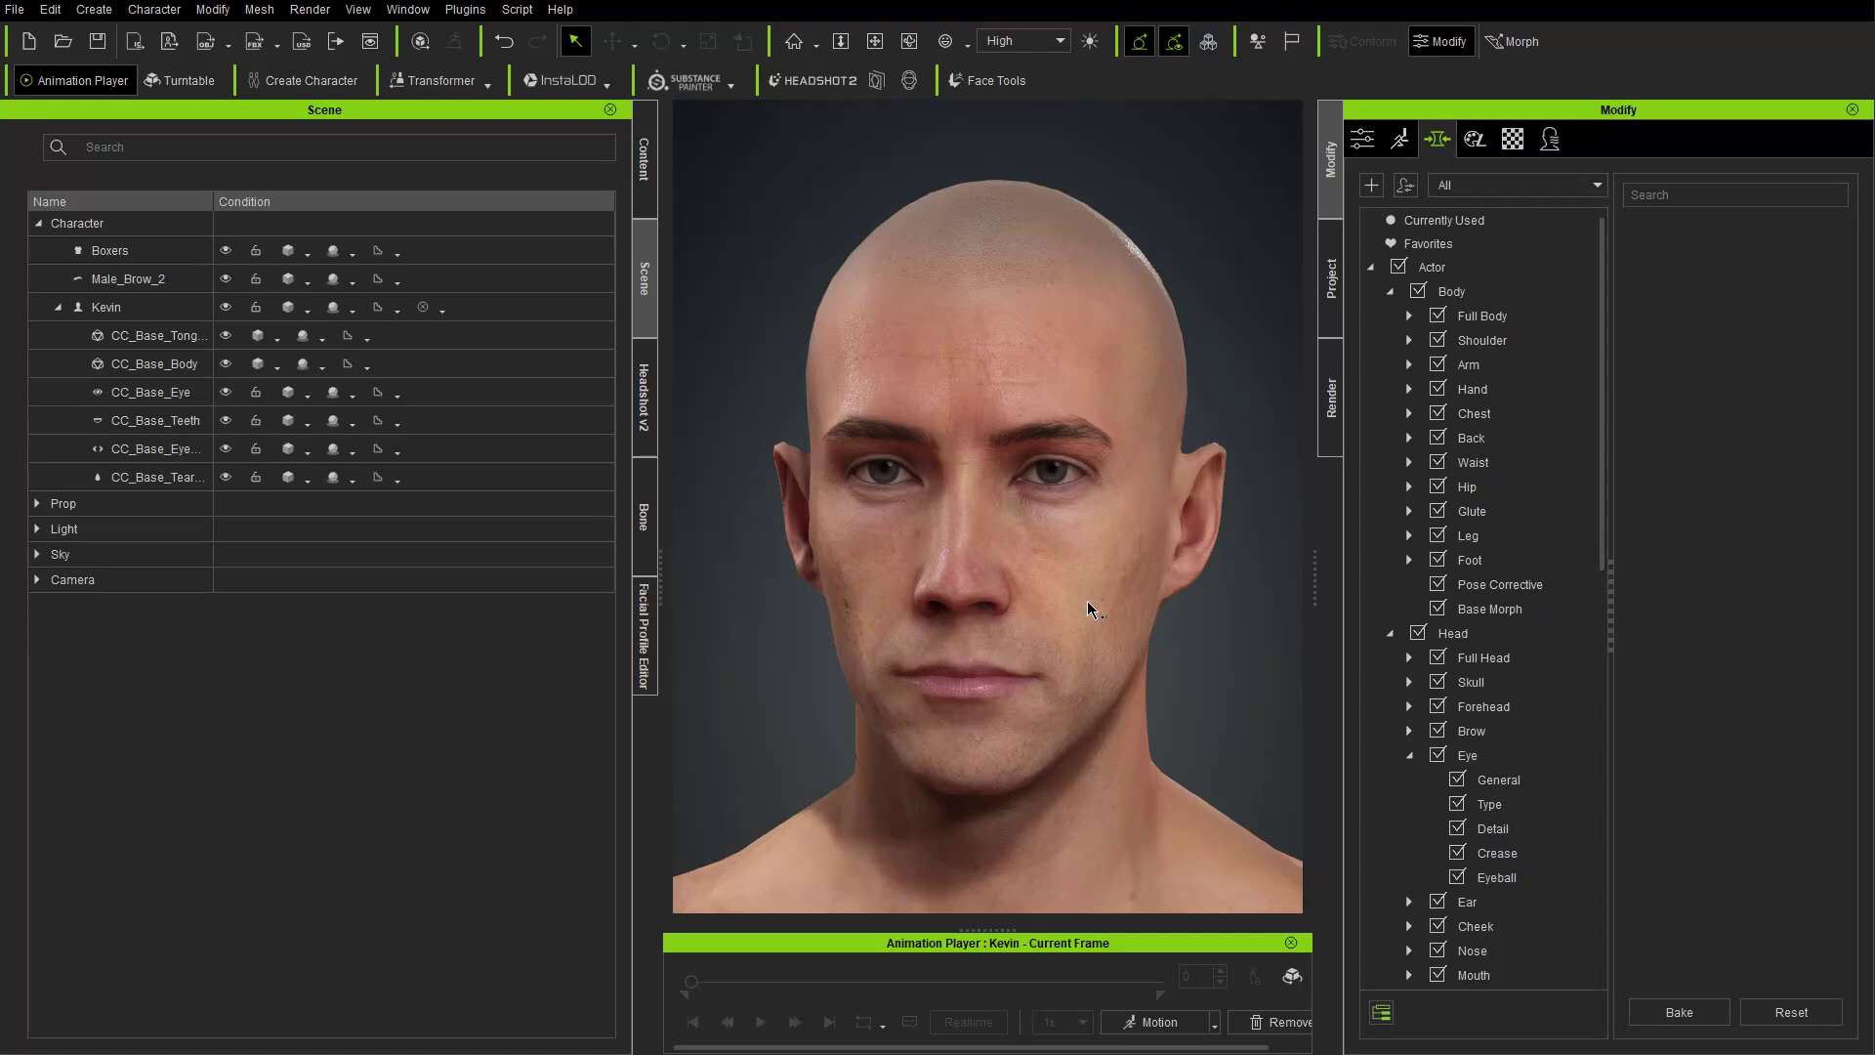
right_drag(1087, 601, 1225, 563)
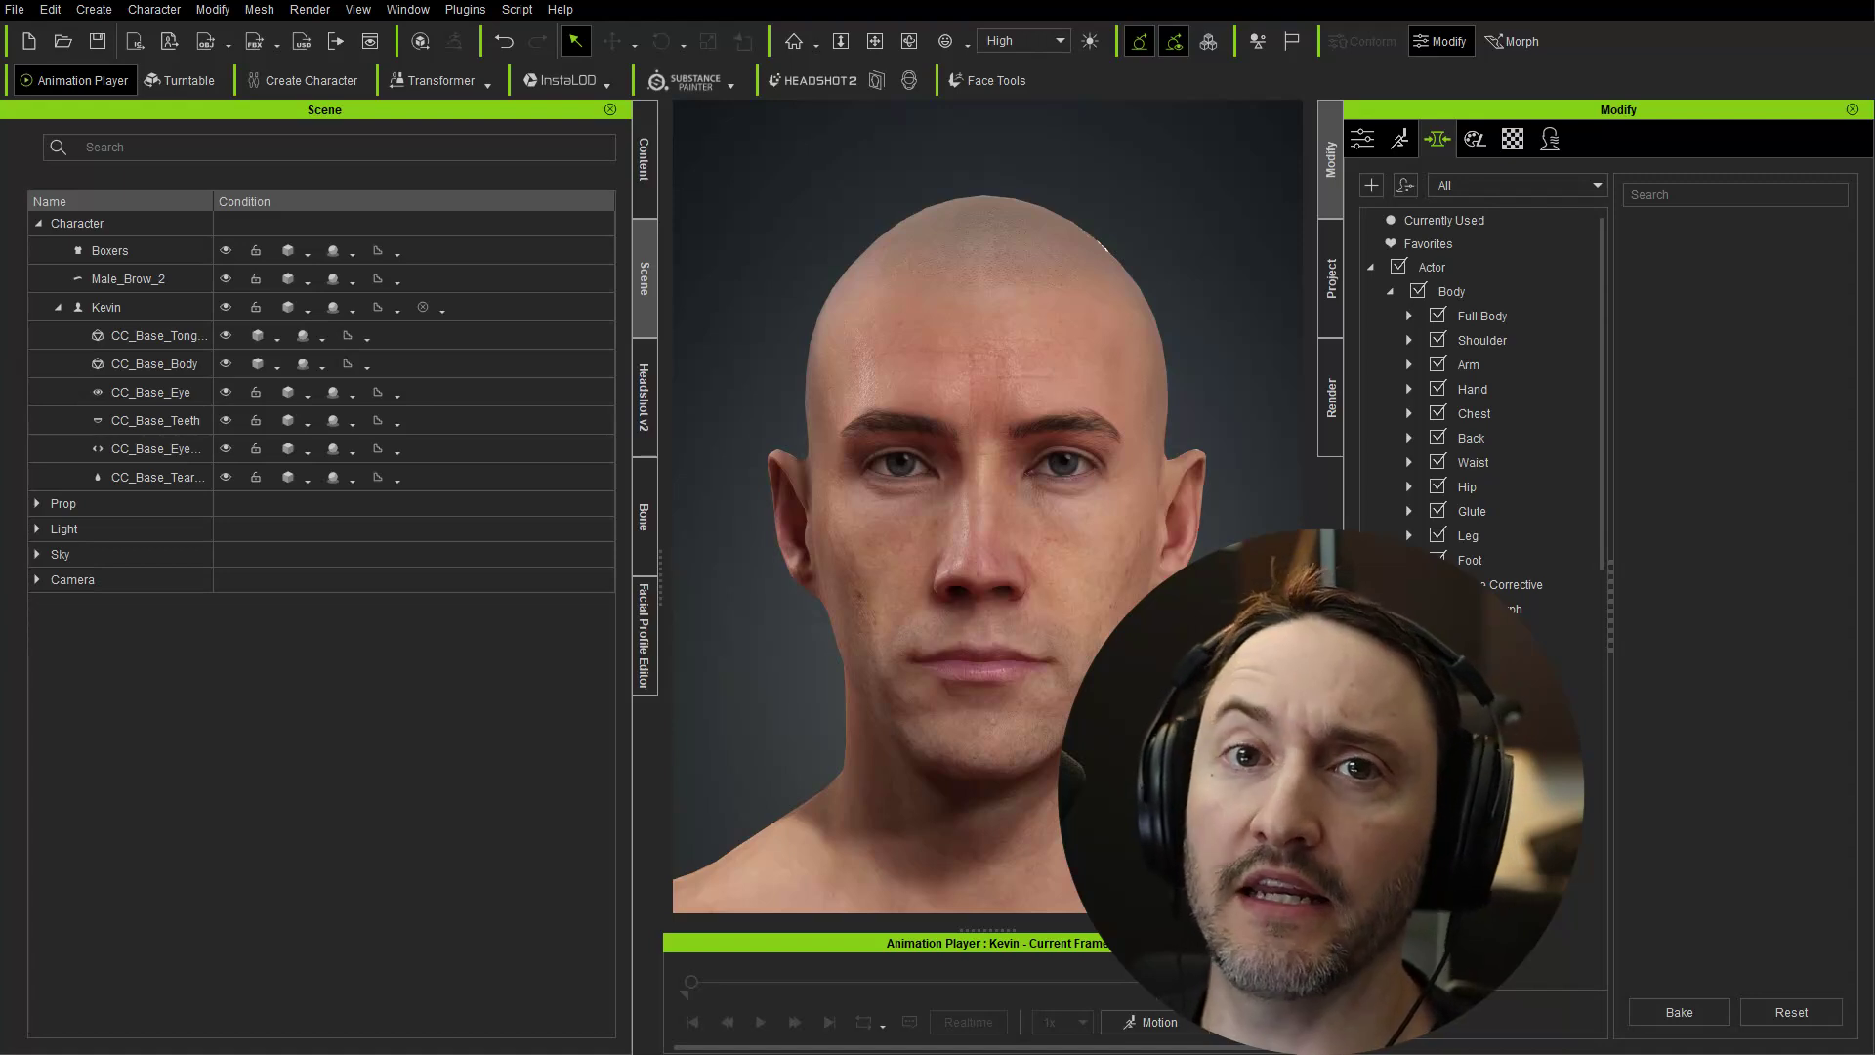
right_drag(938, 410, 1138, 473)
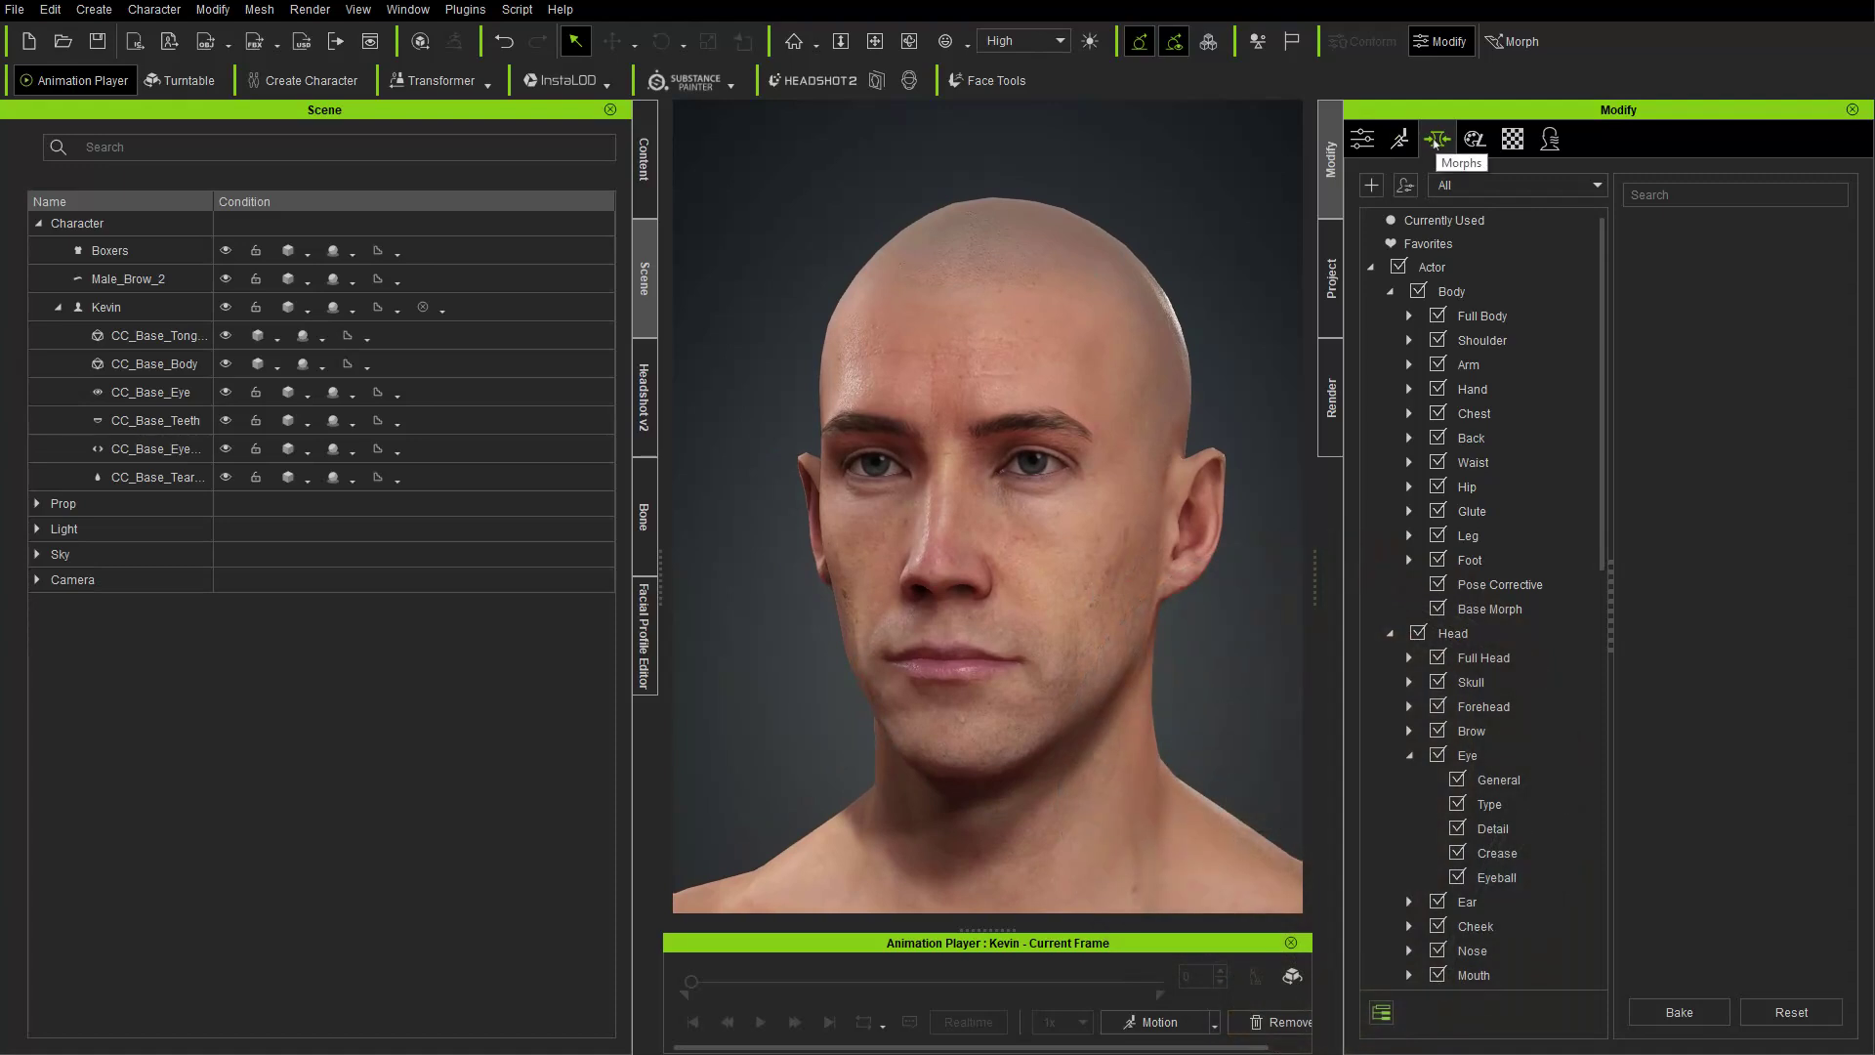
scroll(1468, 453, down, 3)
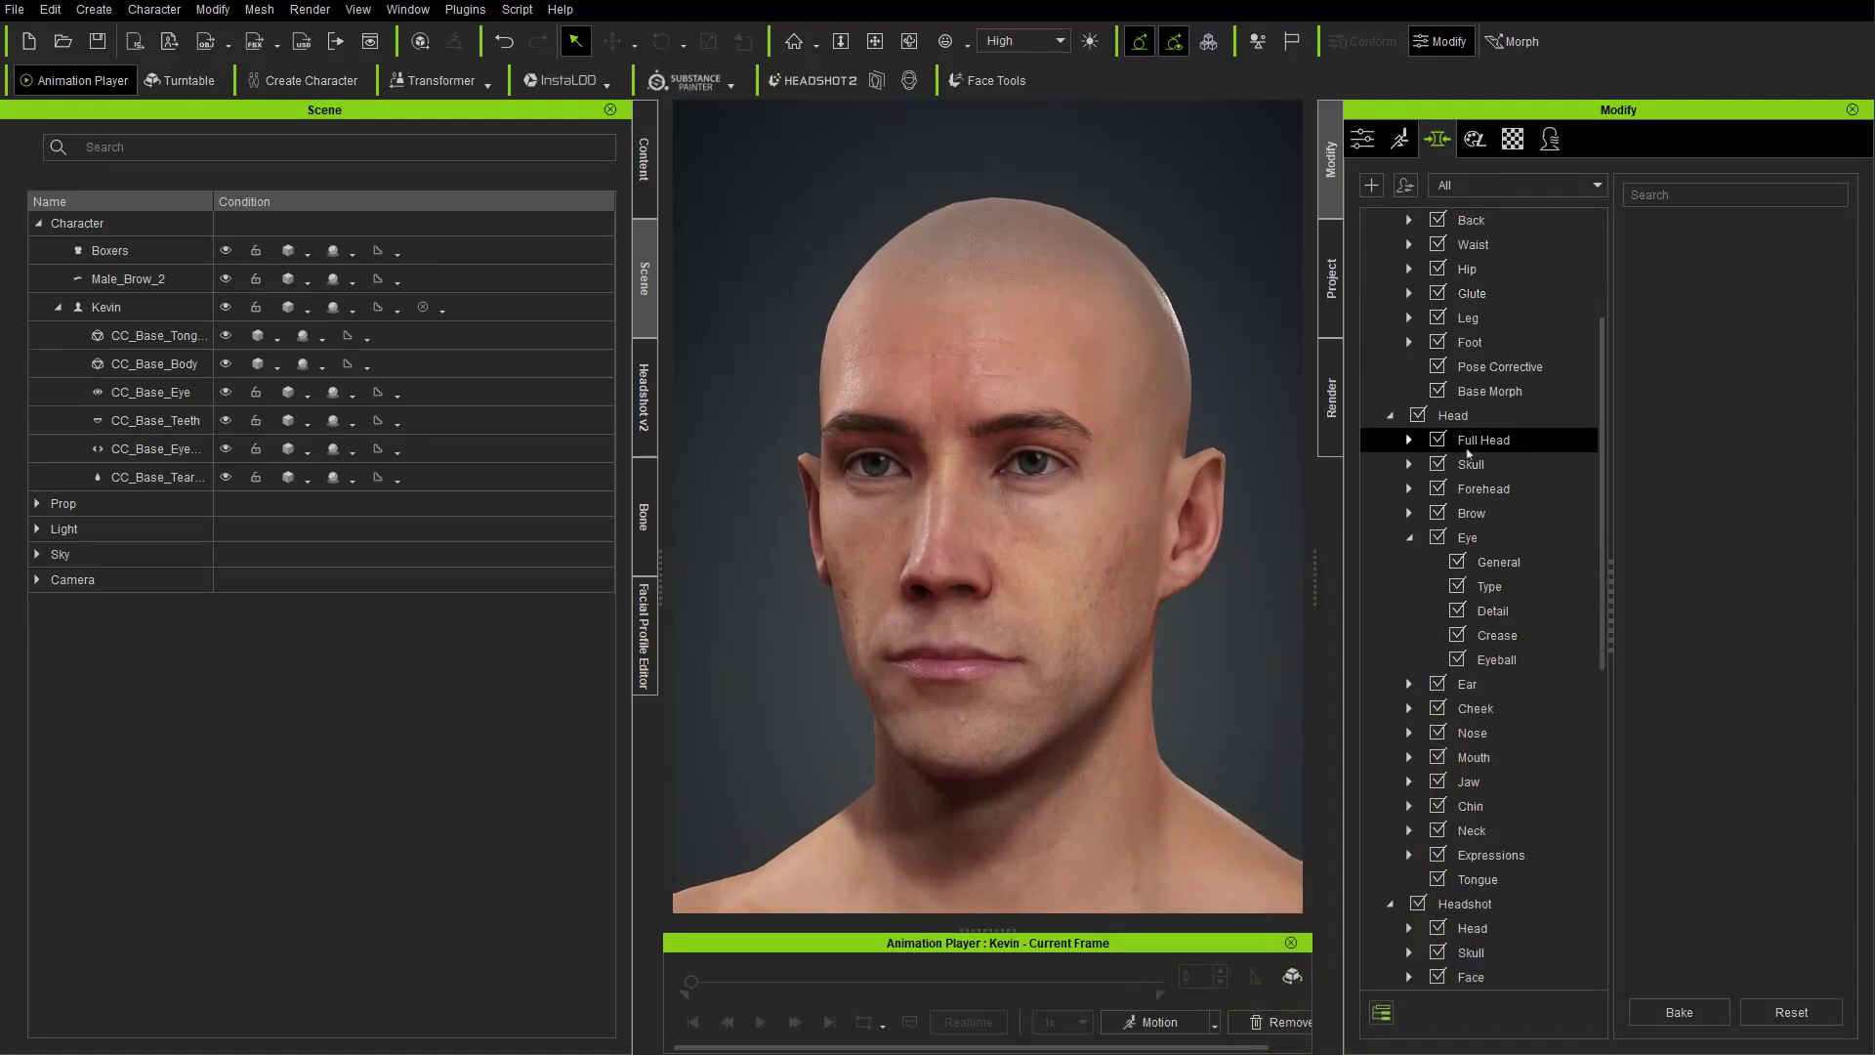
click(1453, 415)
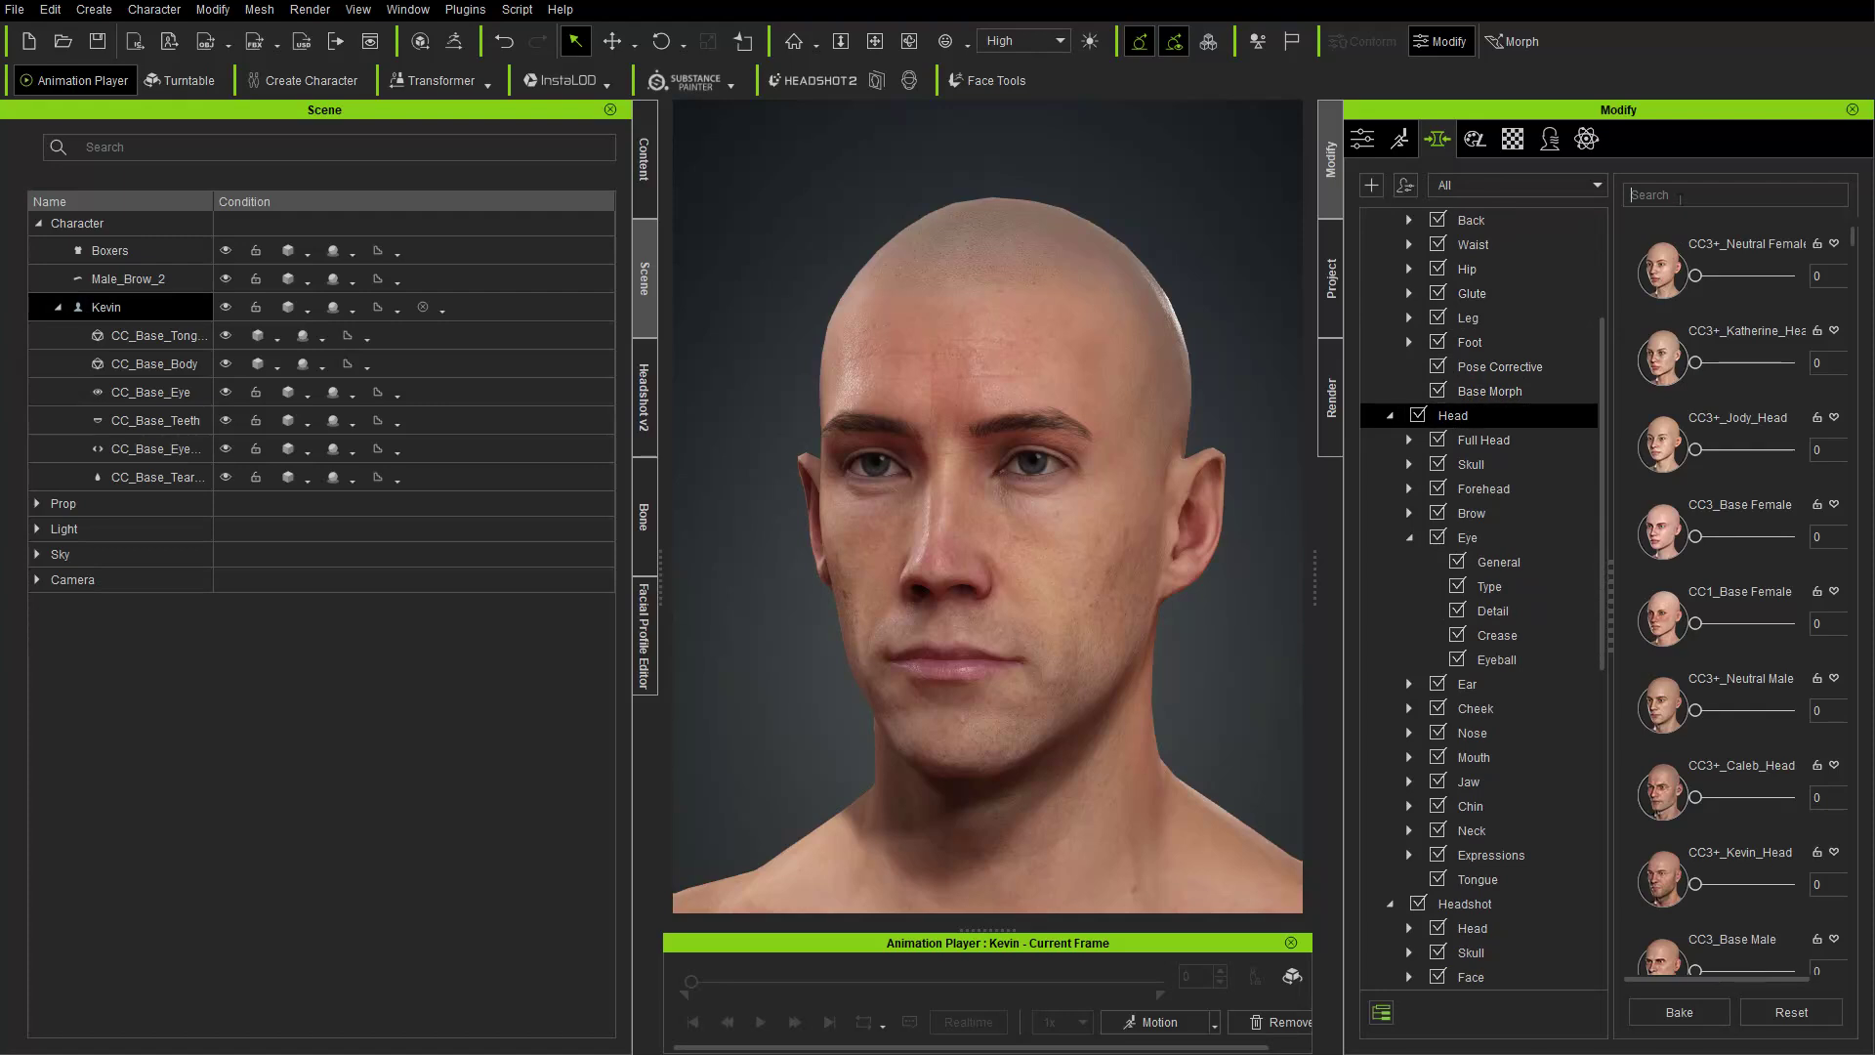
text(kevi)
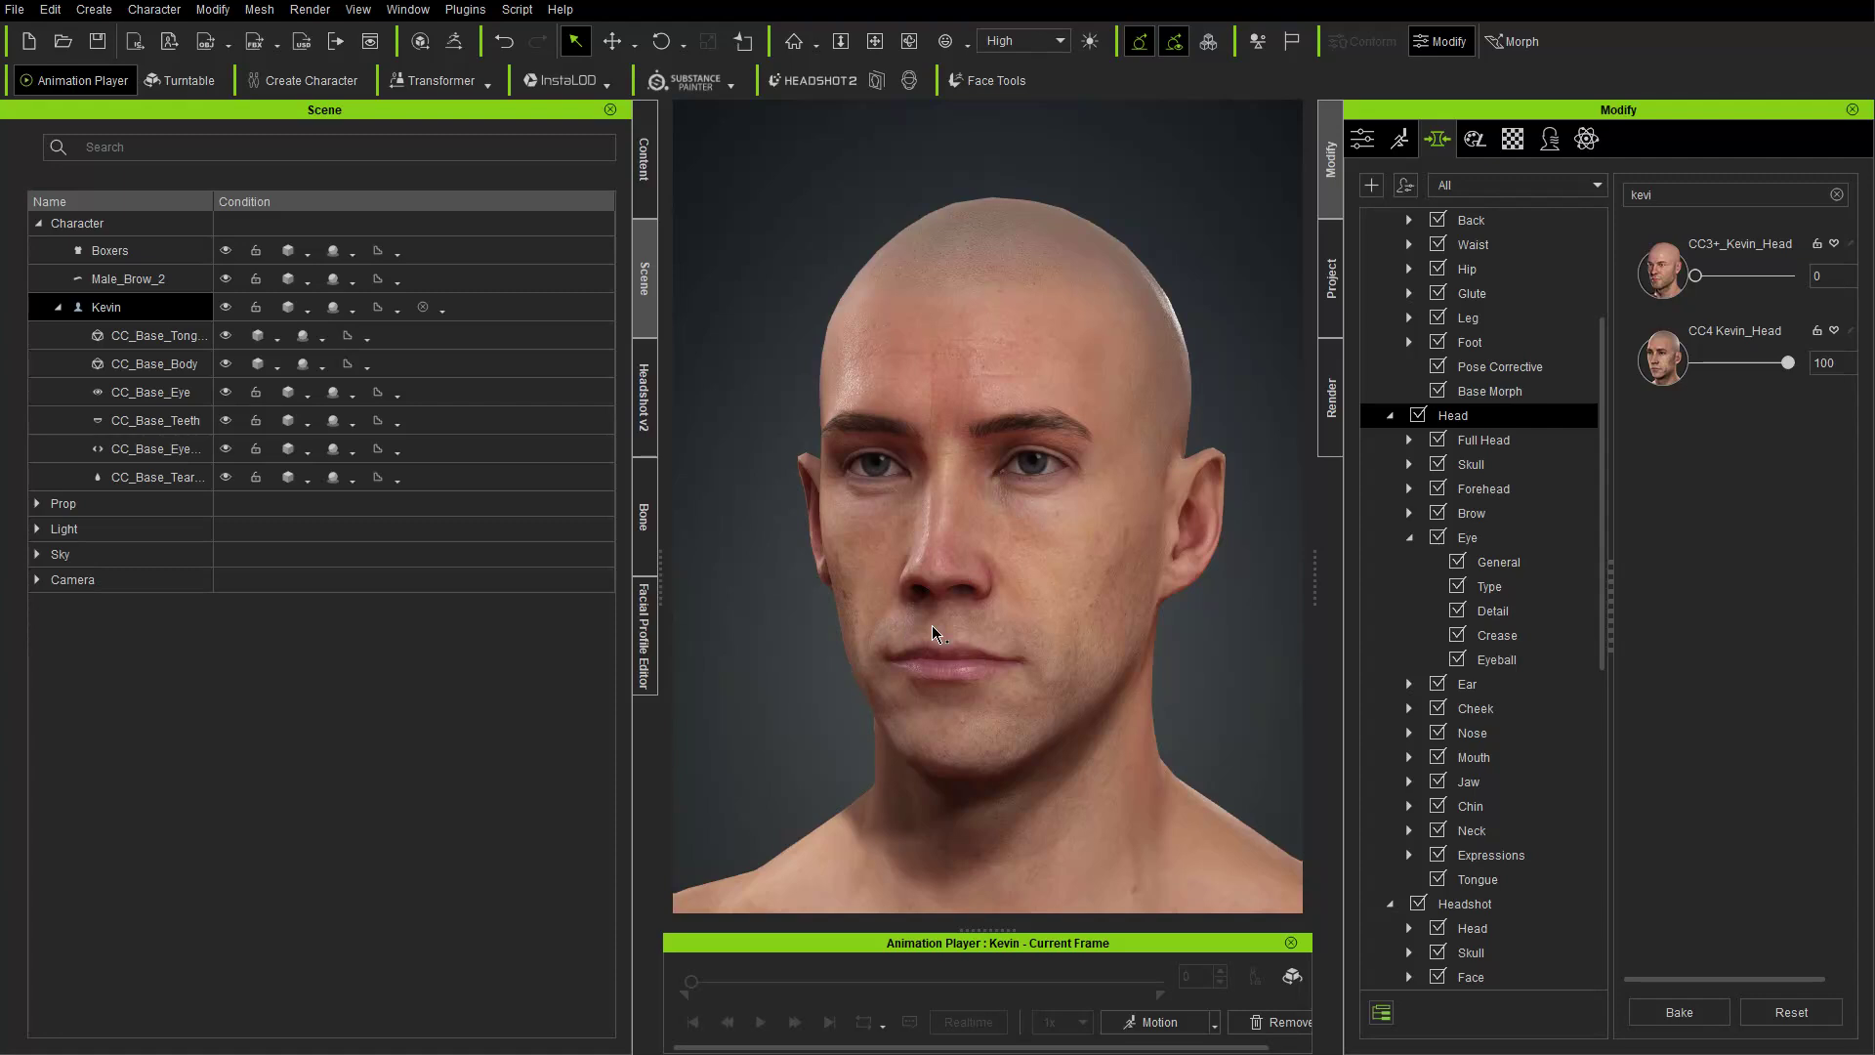
- Compare the face with the CC4 Kevin_Head morph at 0 and at 100, ending at 100
drag(1787, 365, 1627, 431)
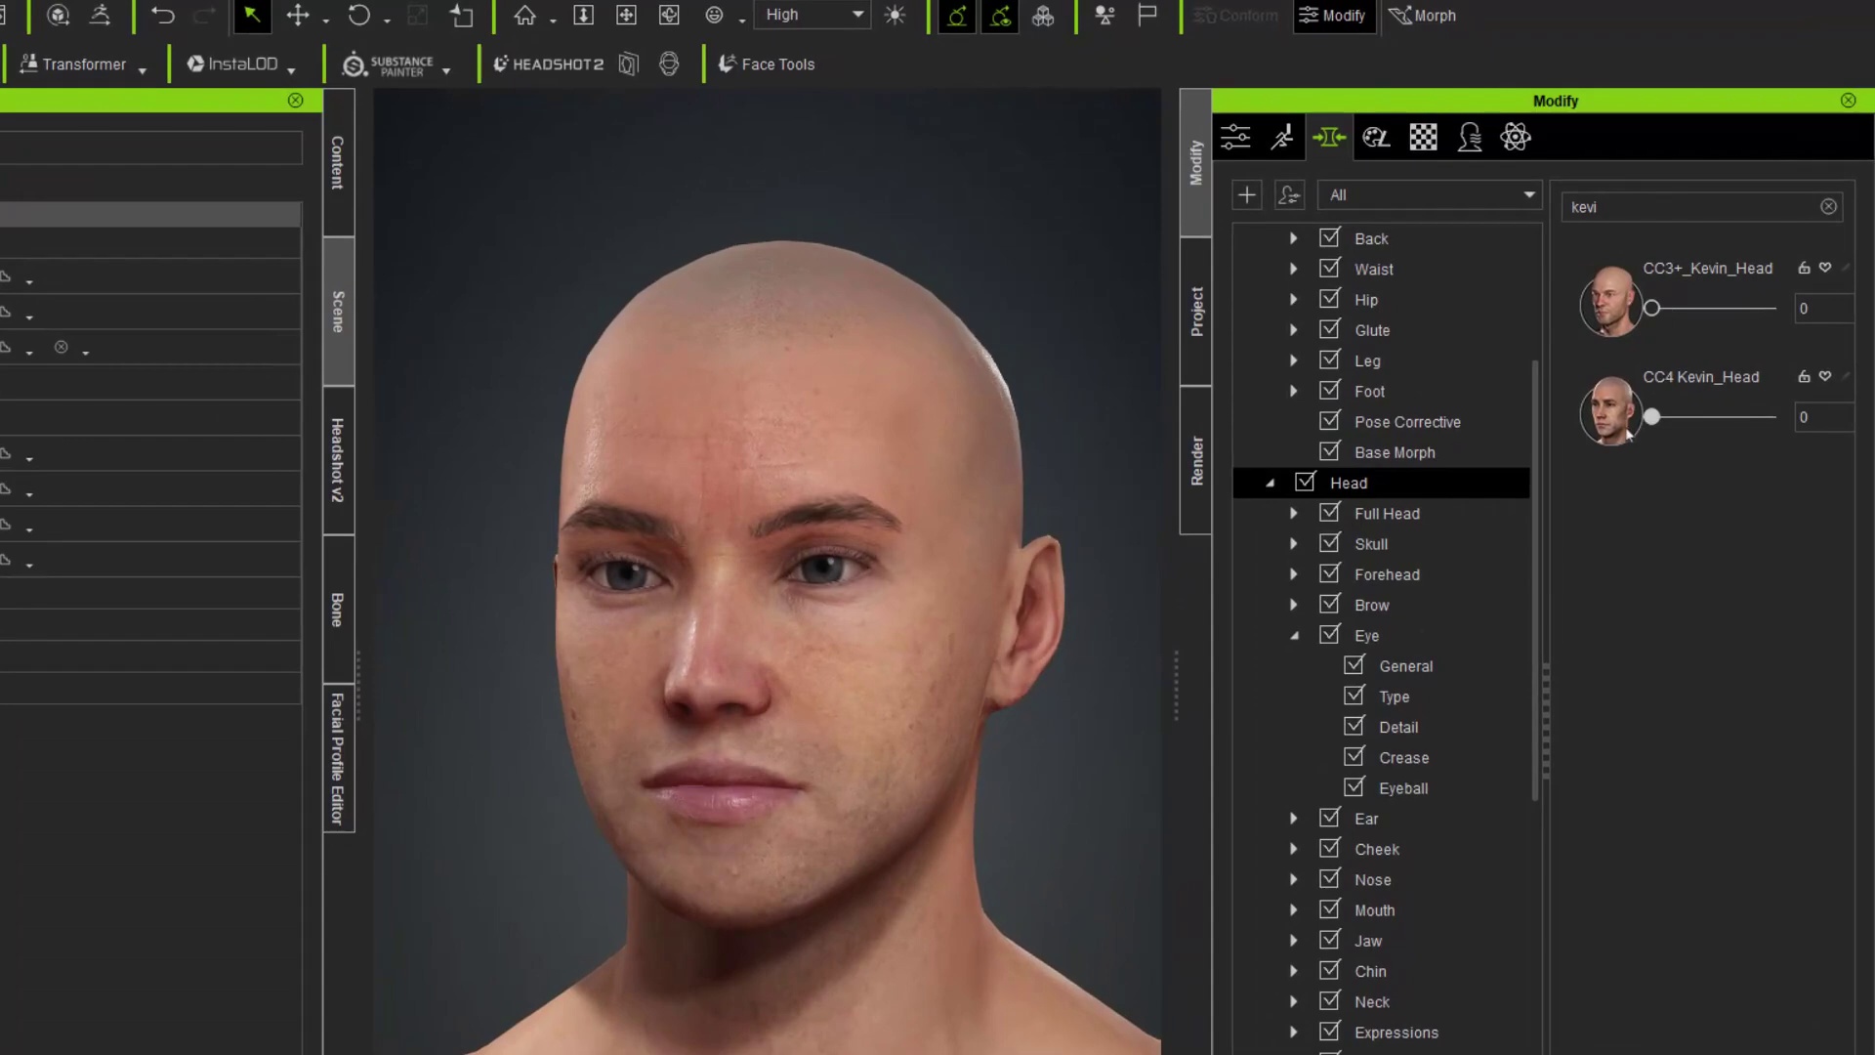
drag(1746, 427, 1787, 417)
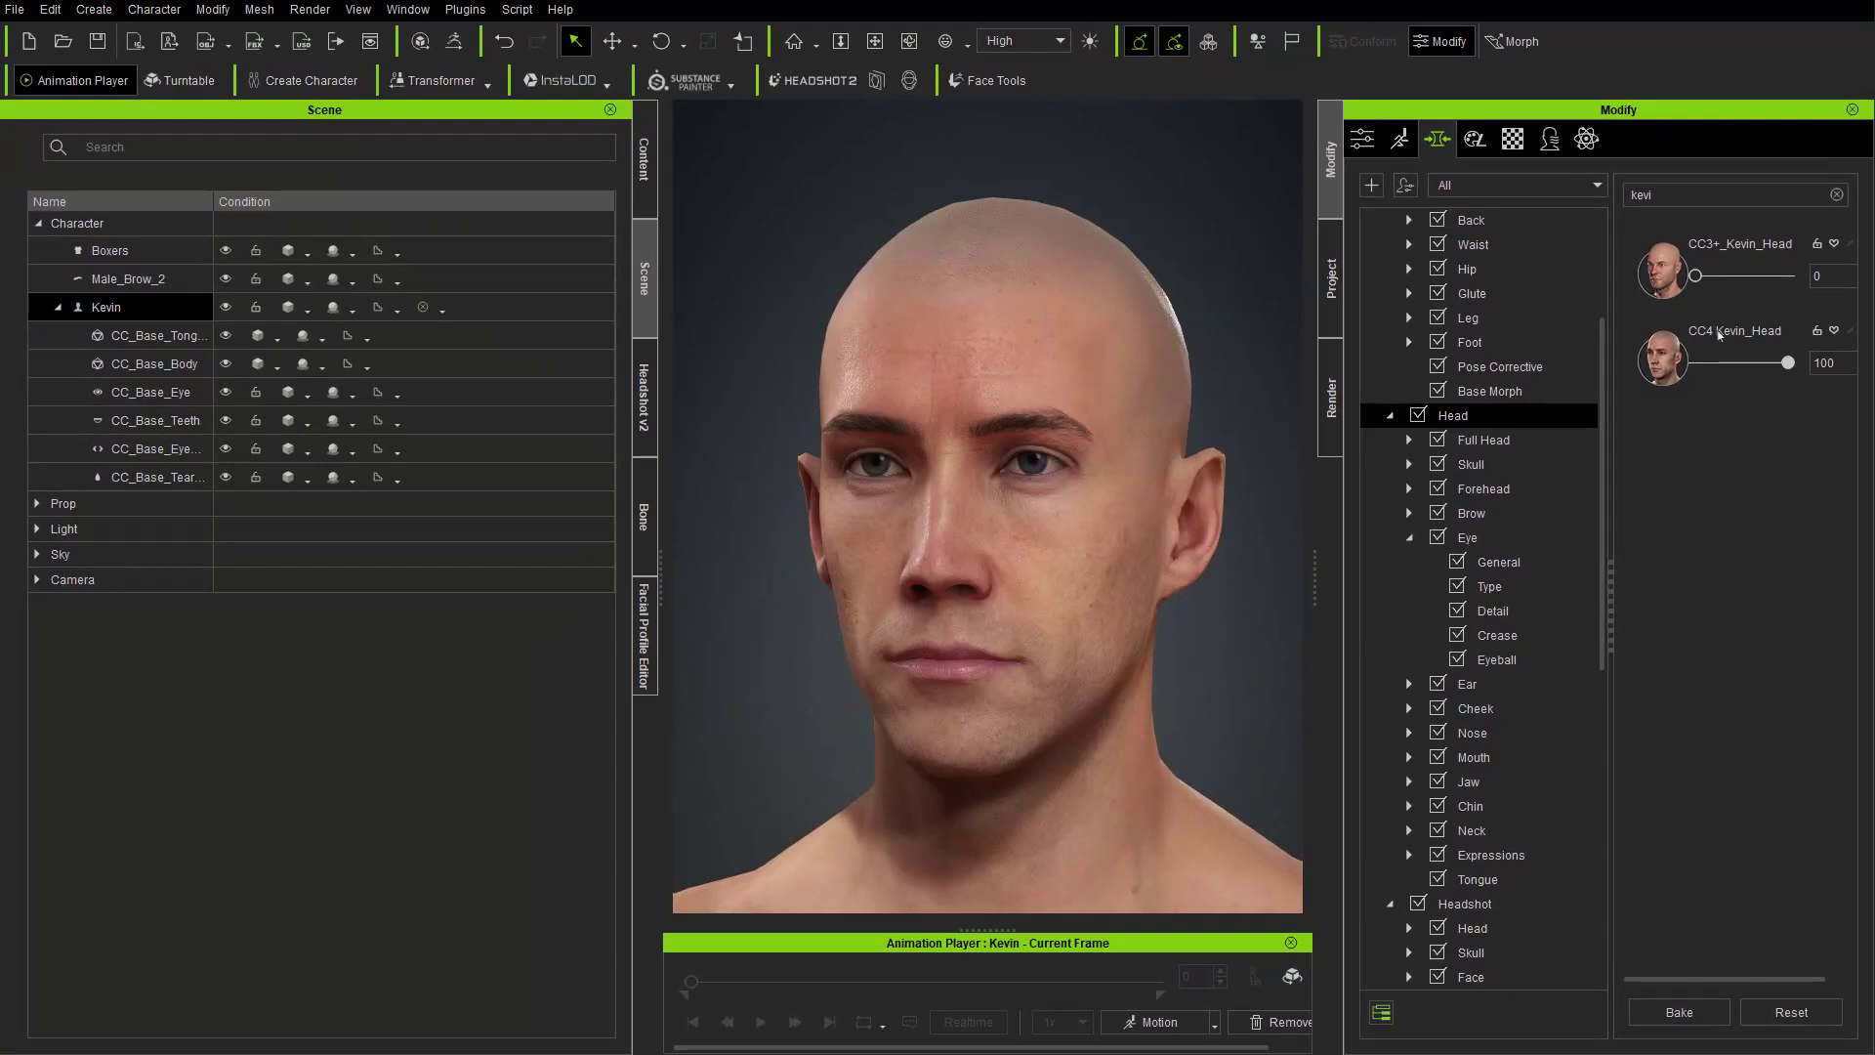
key(ctrl+z)
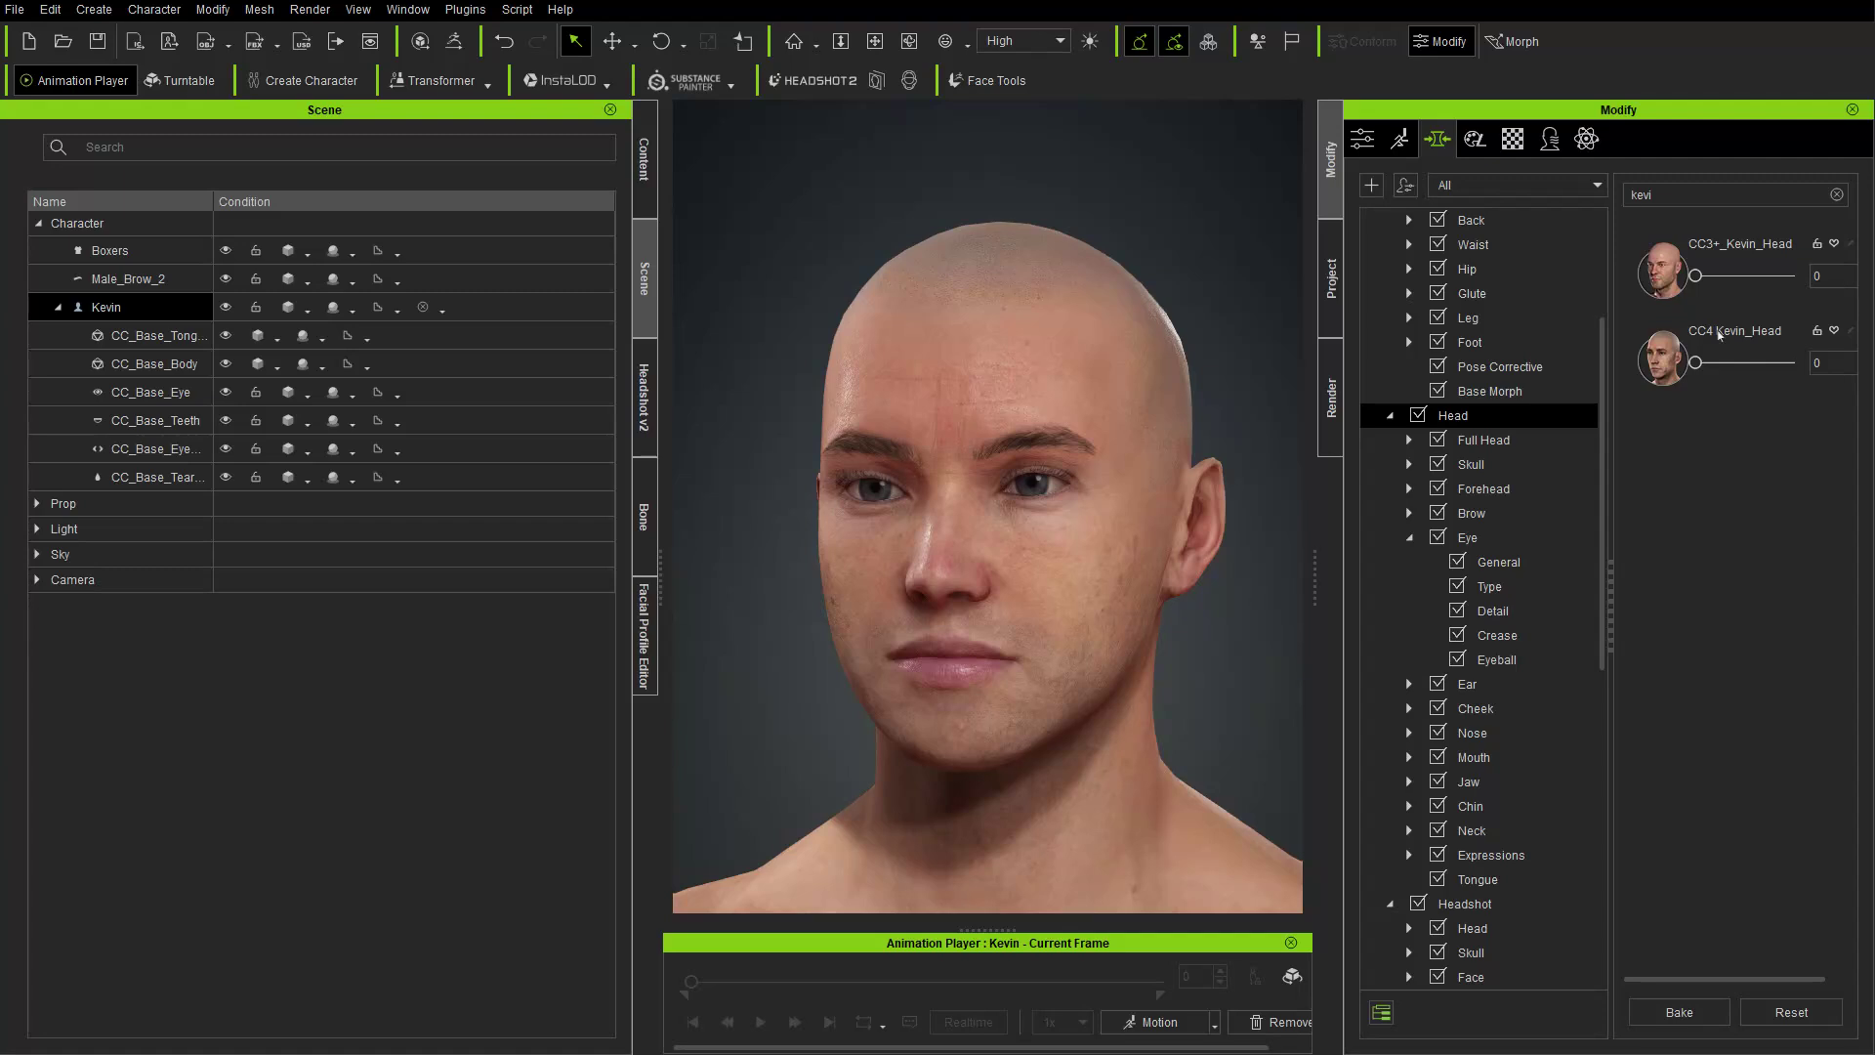
key(ctrl+y)
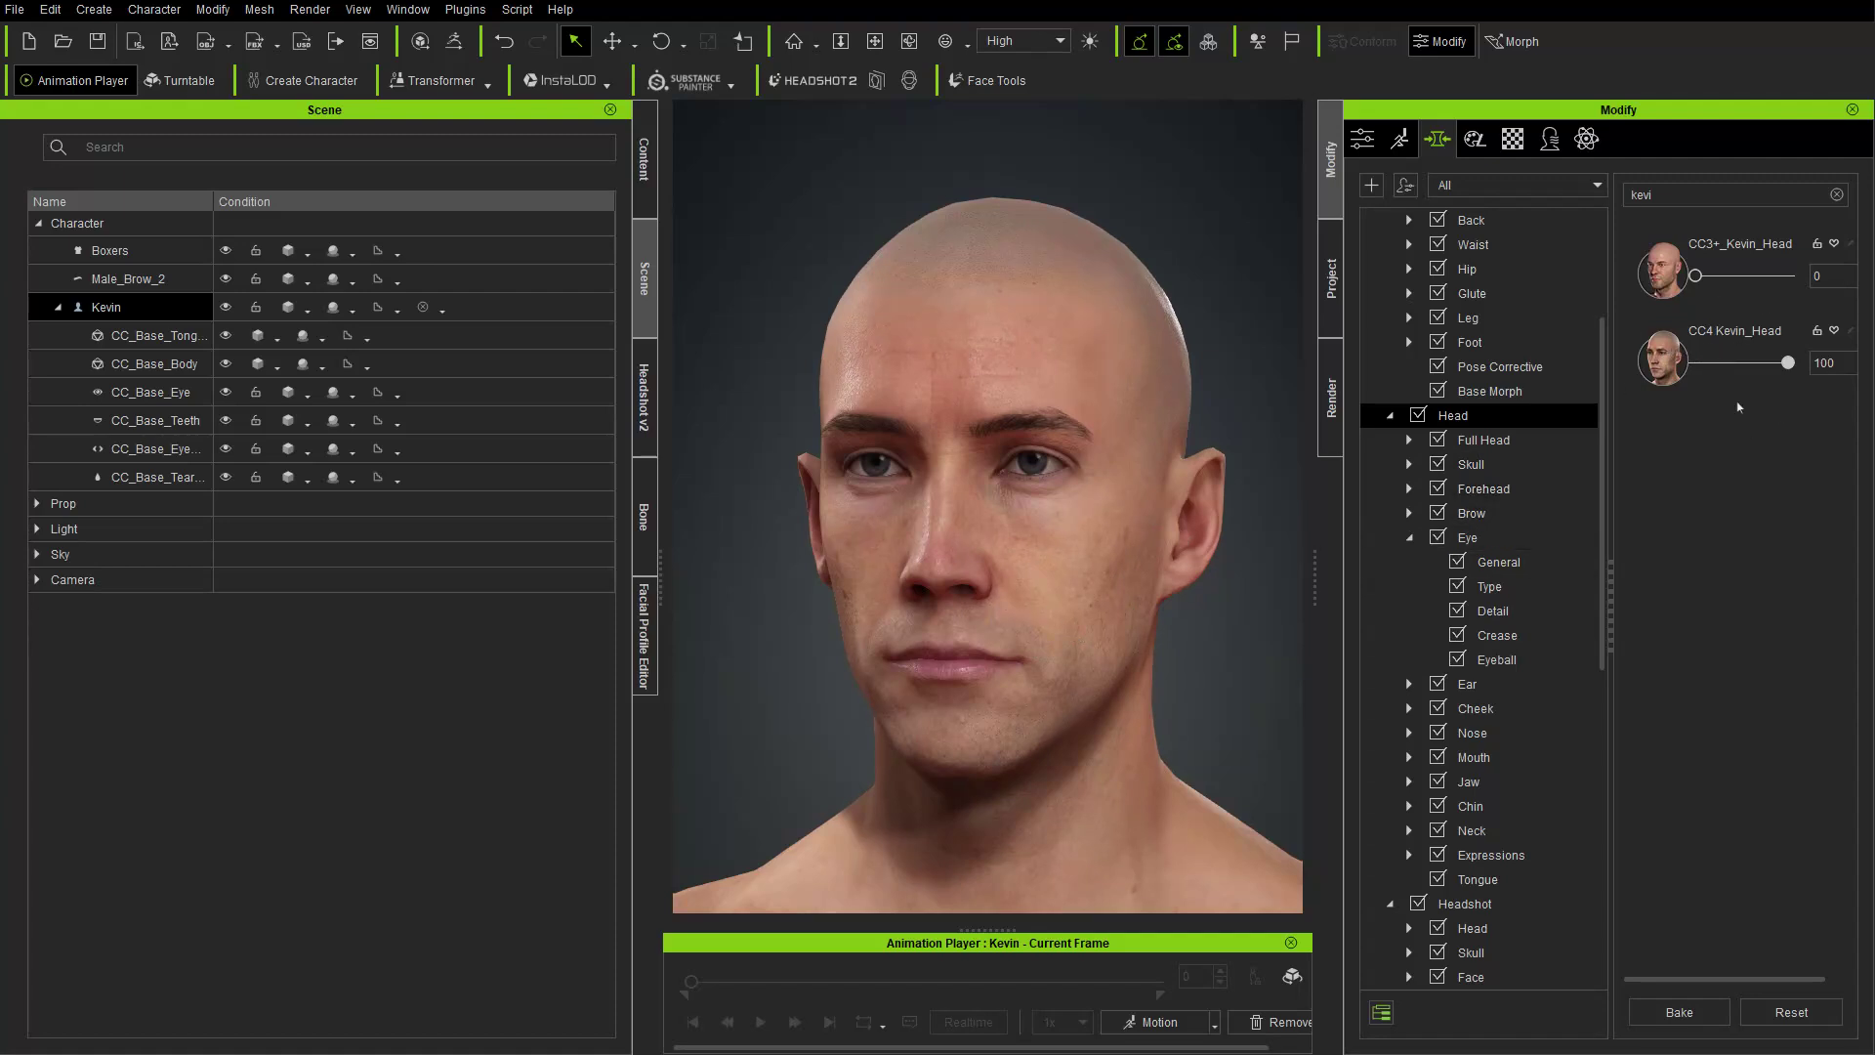
- Clear the morph search and browse the Full Head morphs
click(1517, 448)
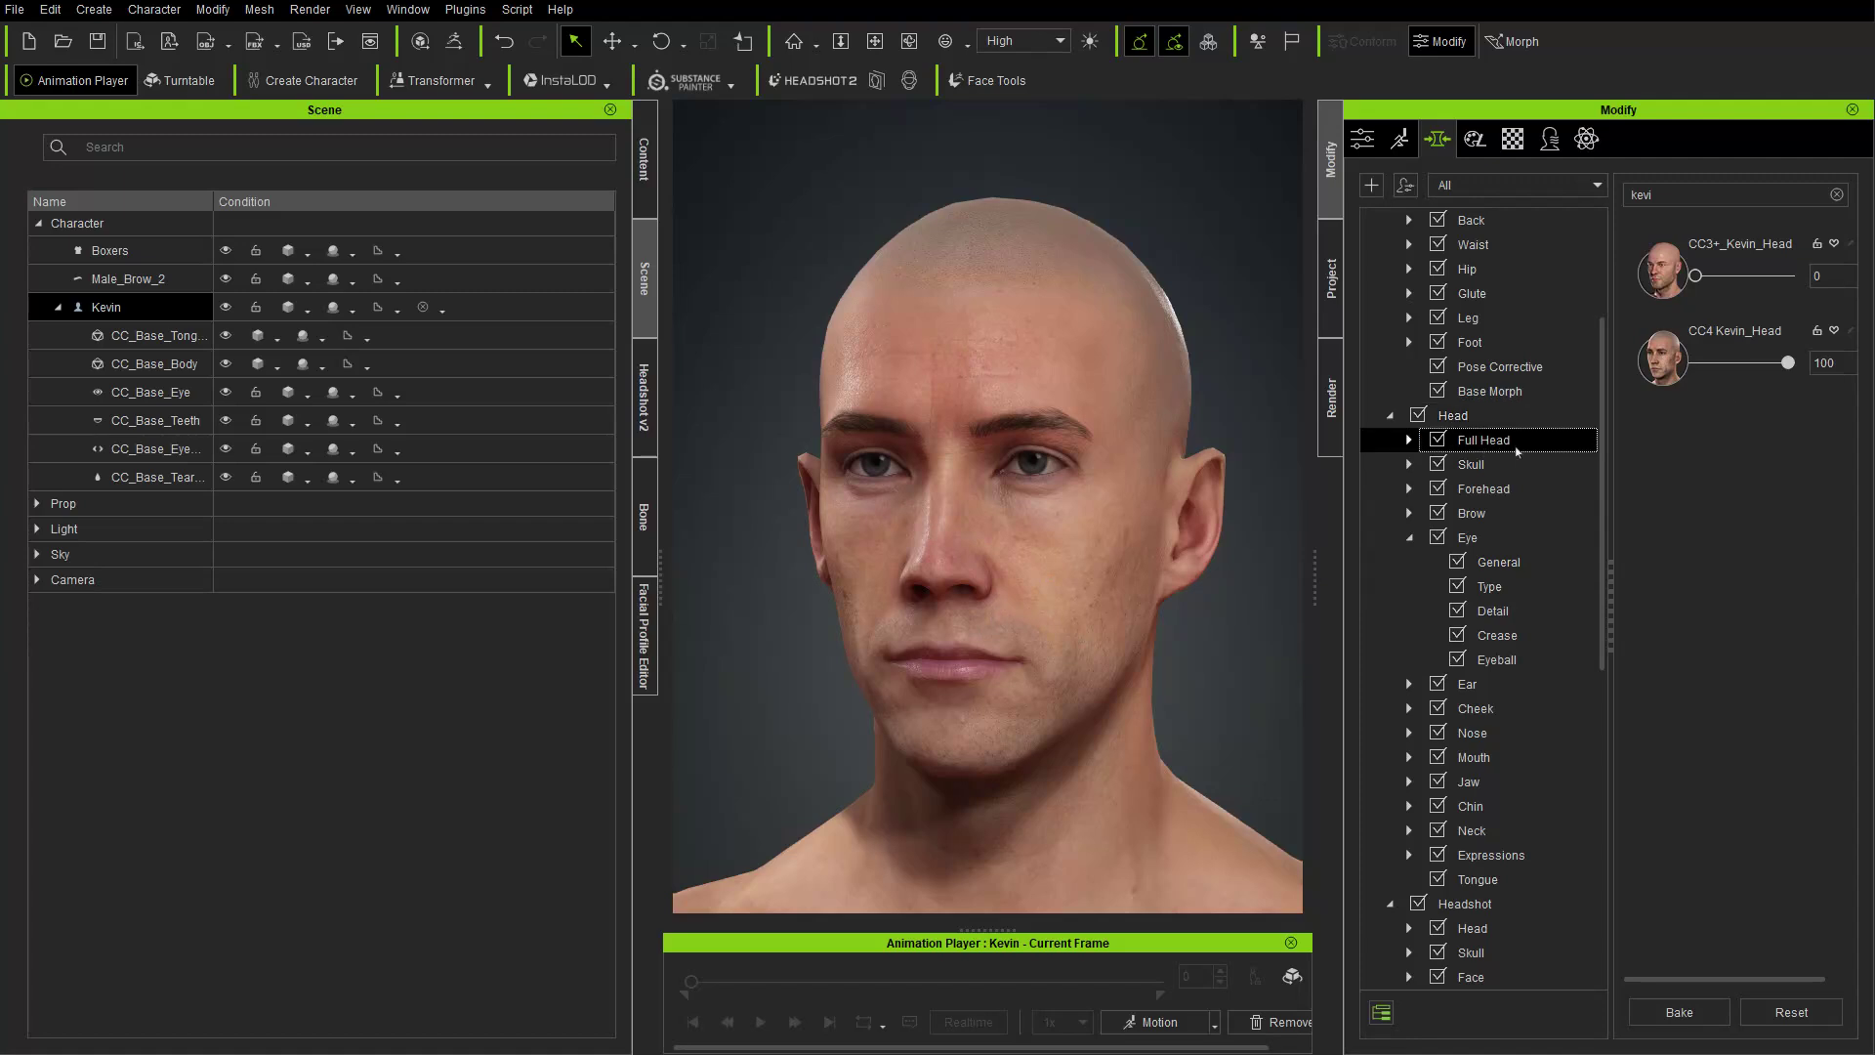
click(1837, 195)
scroll(1721, 525, down, 10)
scroll(1722, 529, down, 10)
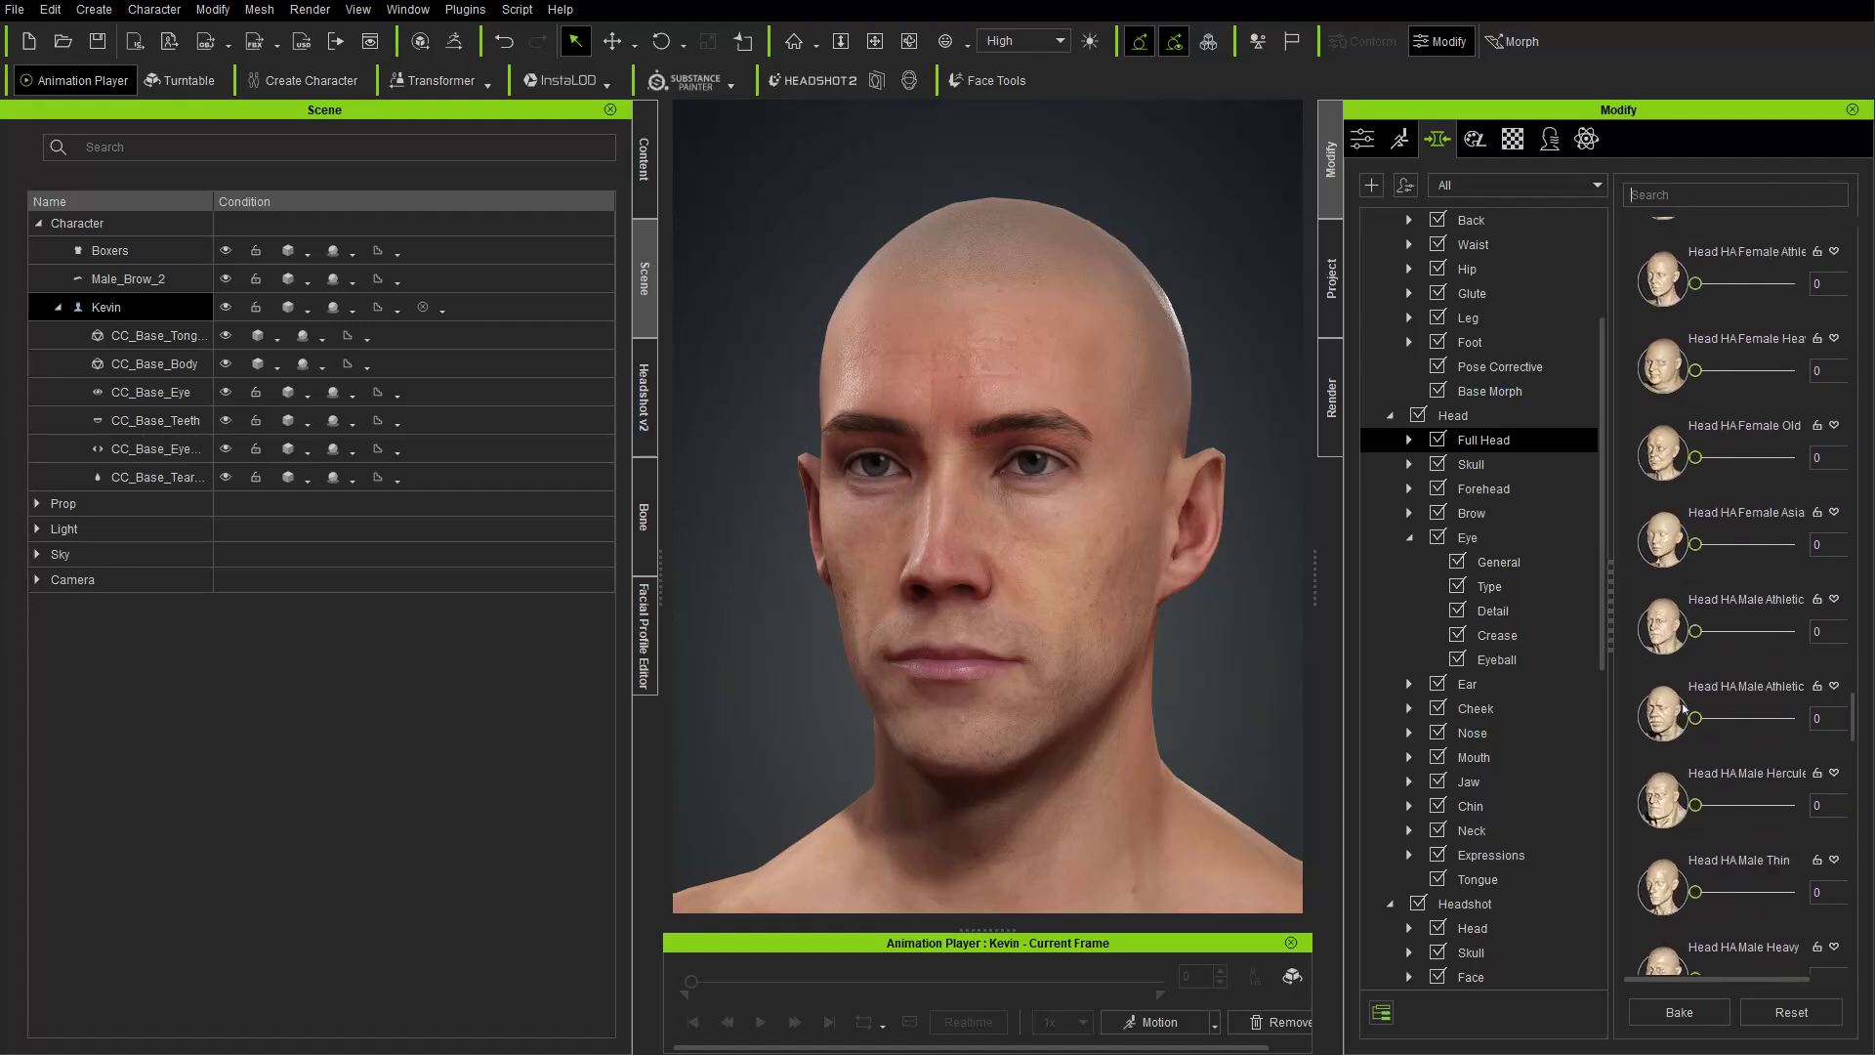
scroll(1683, 708, down, 3)
- Open the Ultimate Morphs folder among the Actor morph templates in the content library and look over its items
click(643, 156)
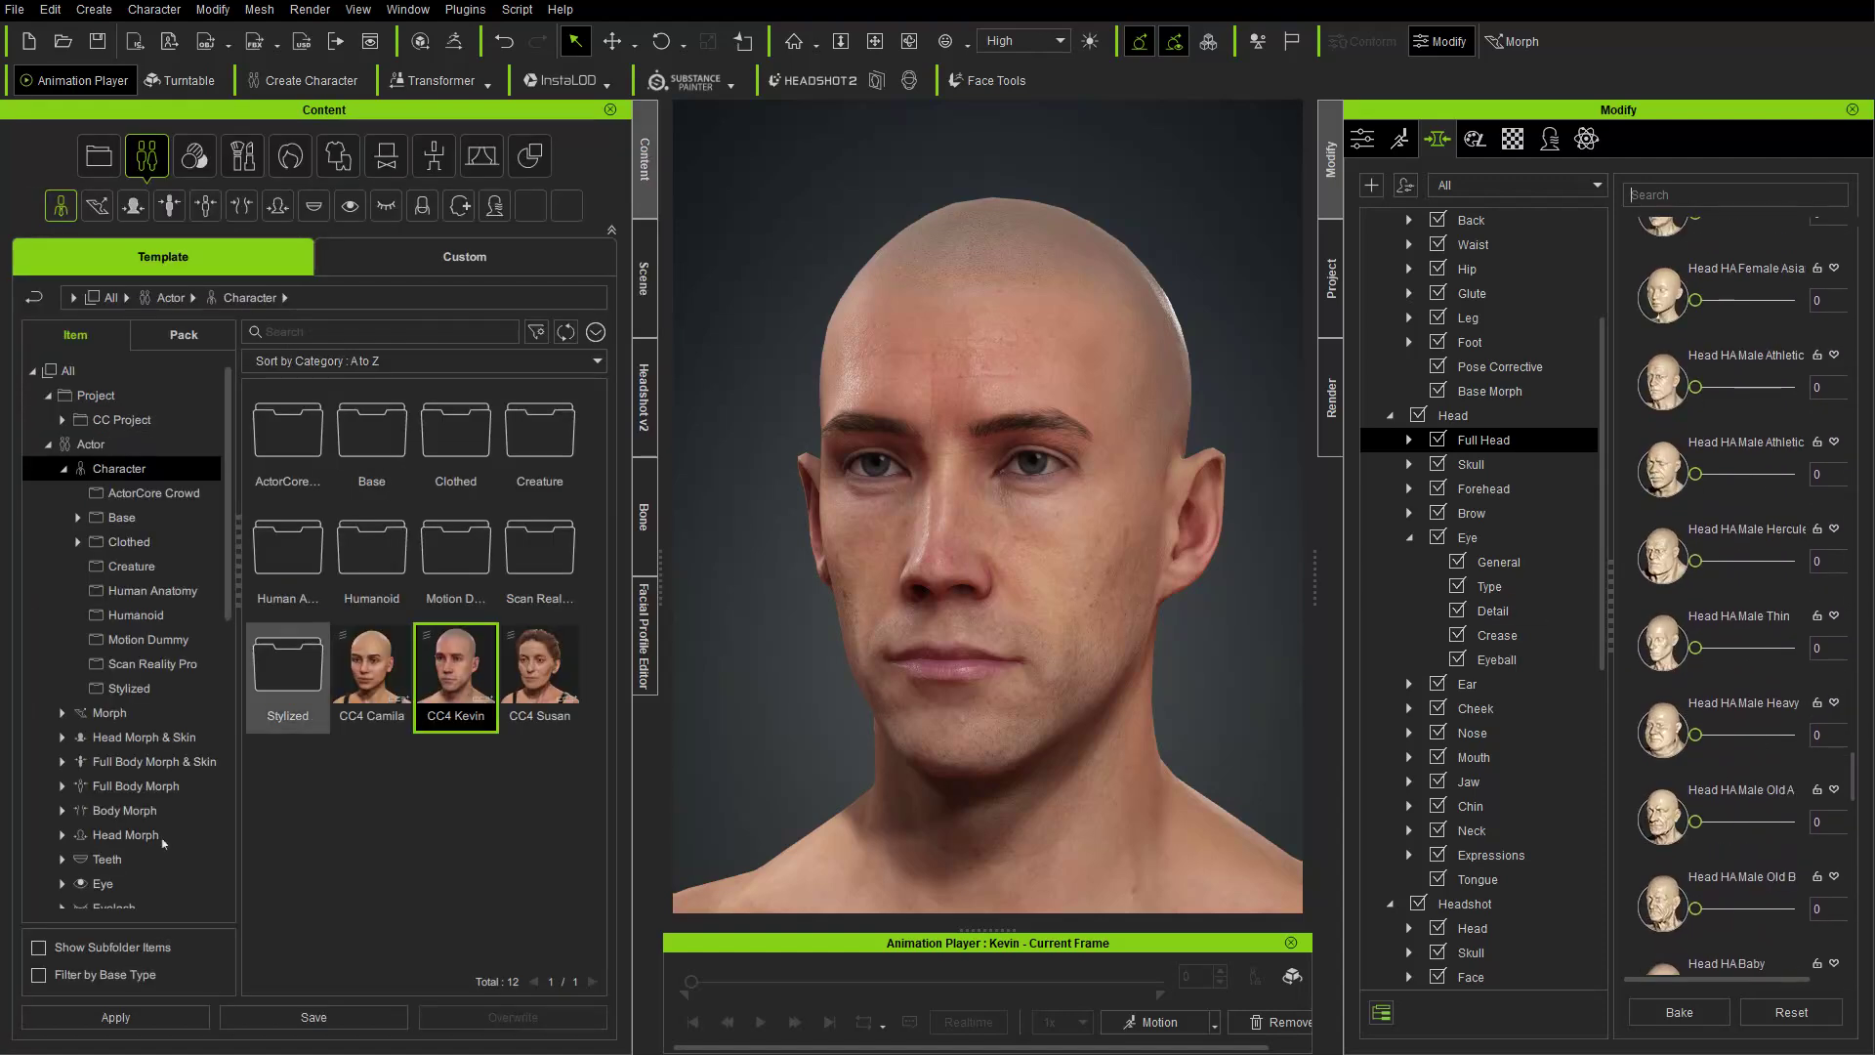
click(64, 470)
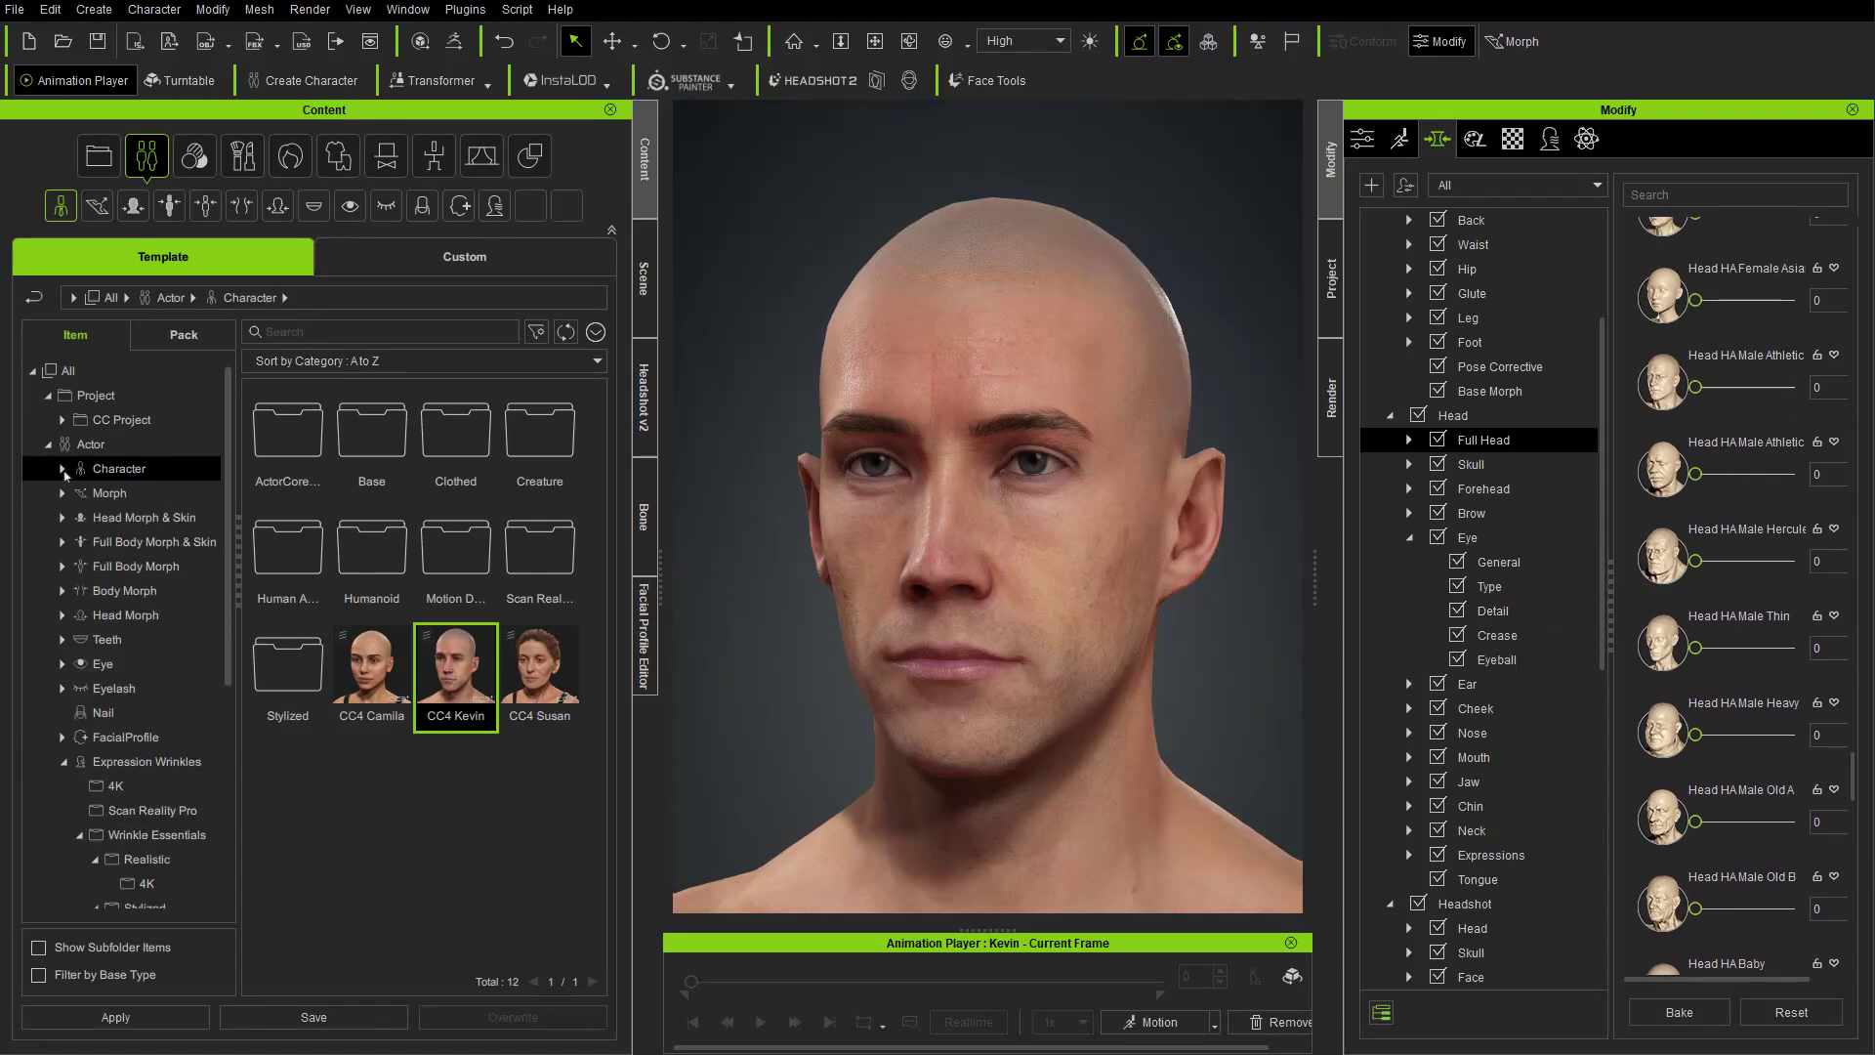
click(62, 494)
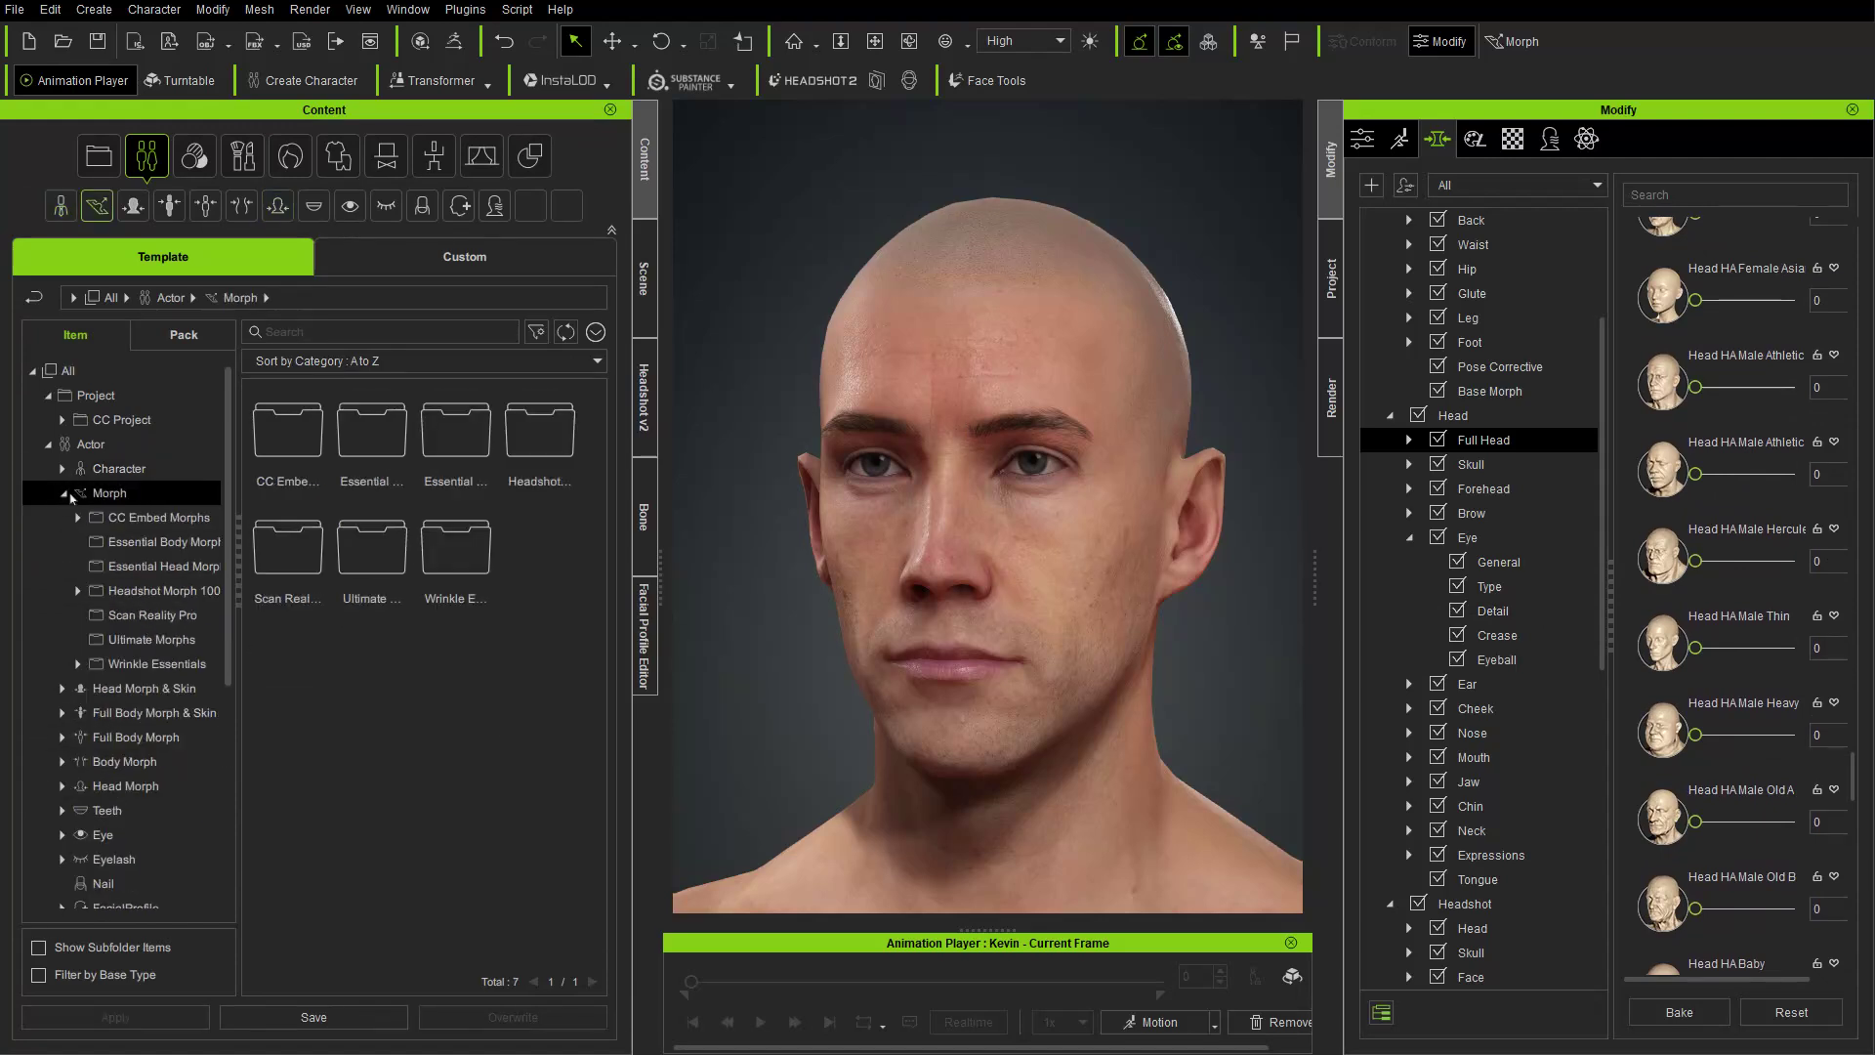
click(151, 640)
scroll(367, 615, down, 1)
scroll(367, 615, down, 2)
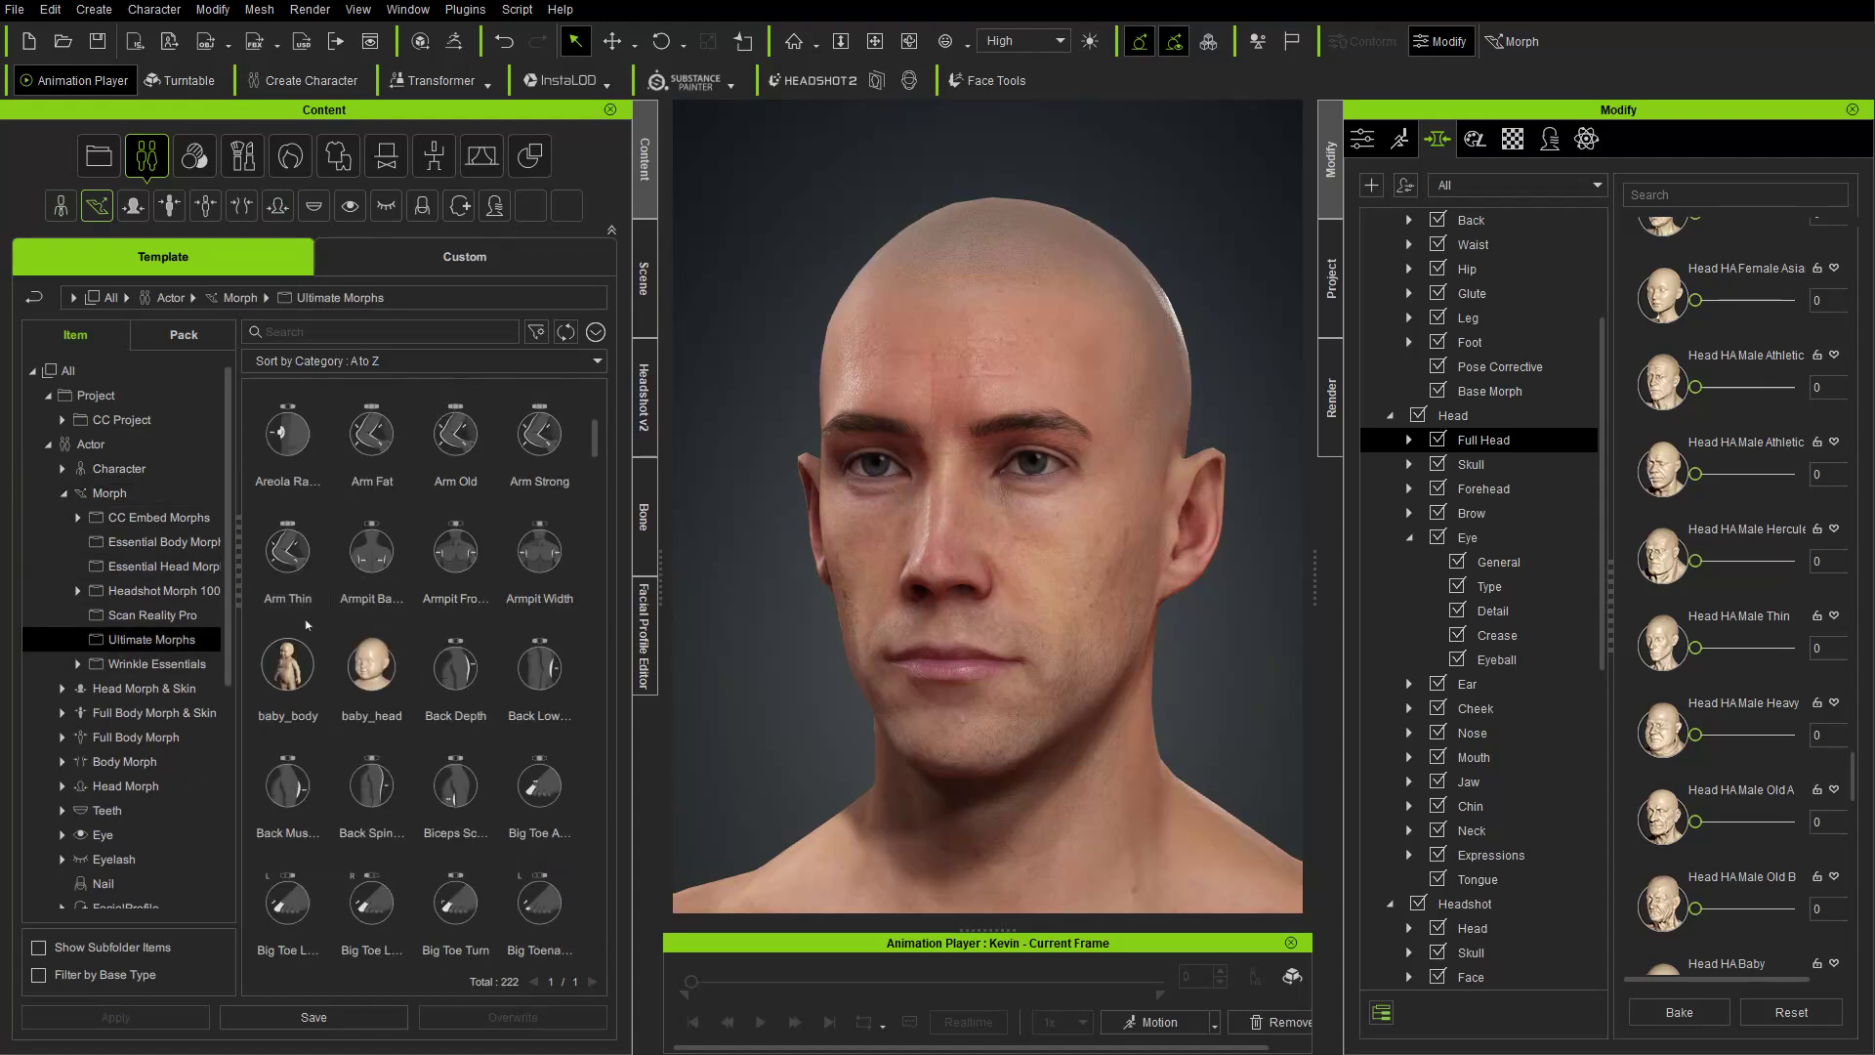
- Set the Face Thin morph to 60 among the Full Head morphs
scroll(1762, 650, down, 2)
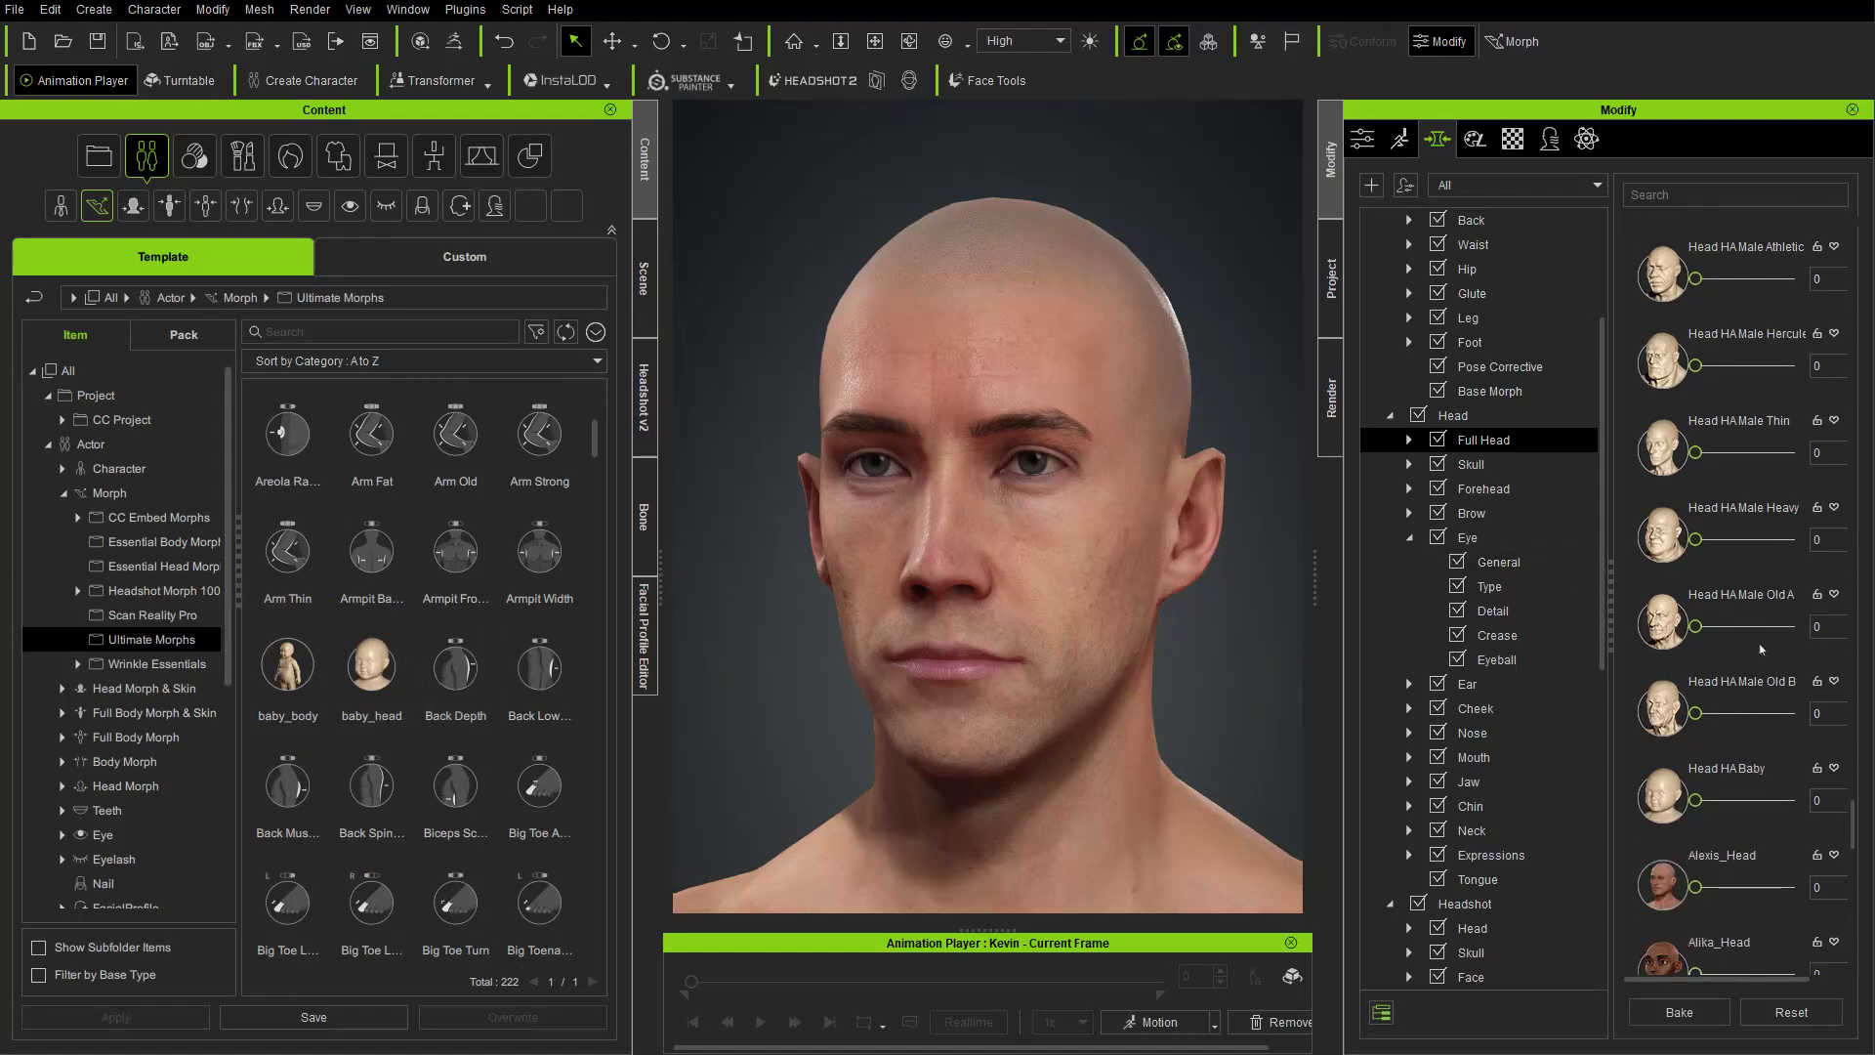
scroll(1761, 650, up, 3)
scroll(1762, 648, up, 5)
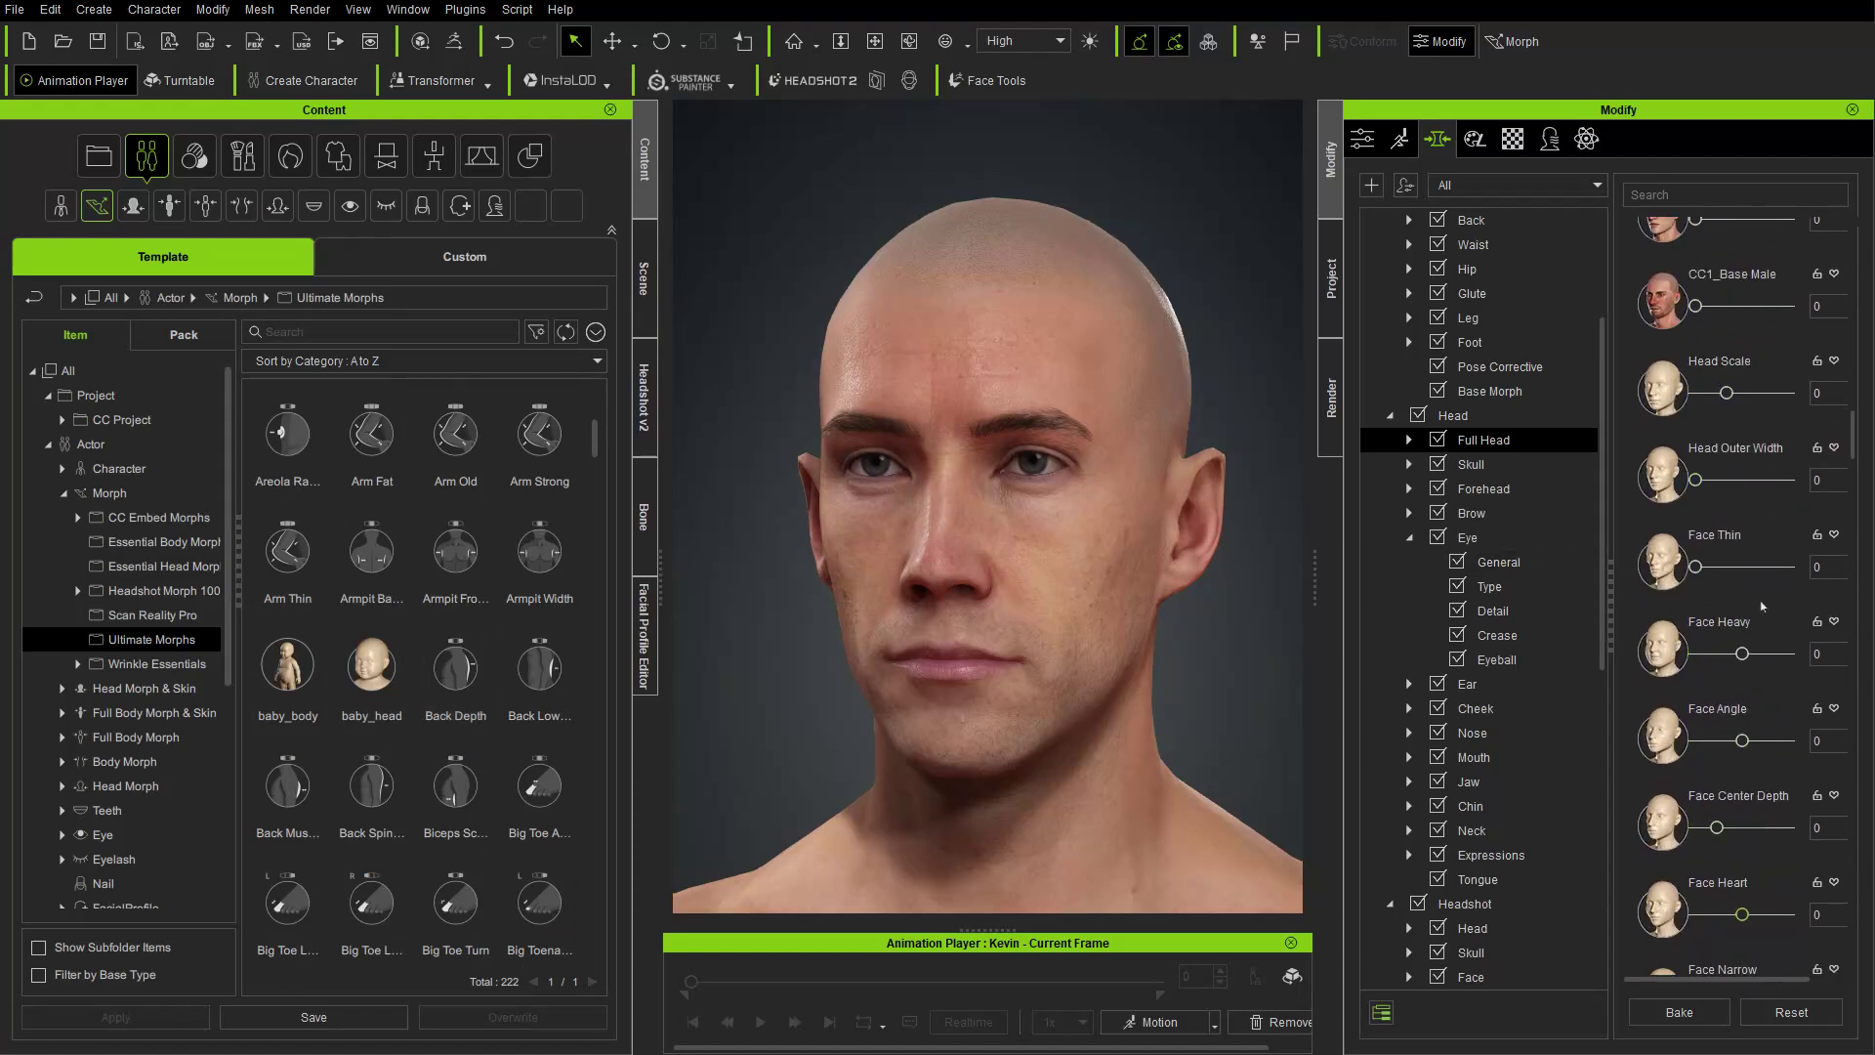
drag(1695, 569, 1747, 595)
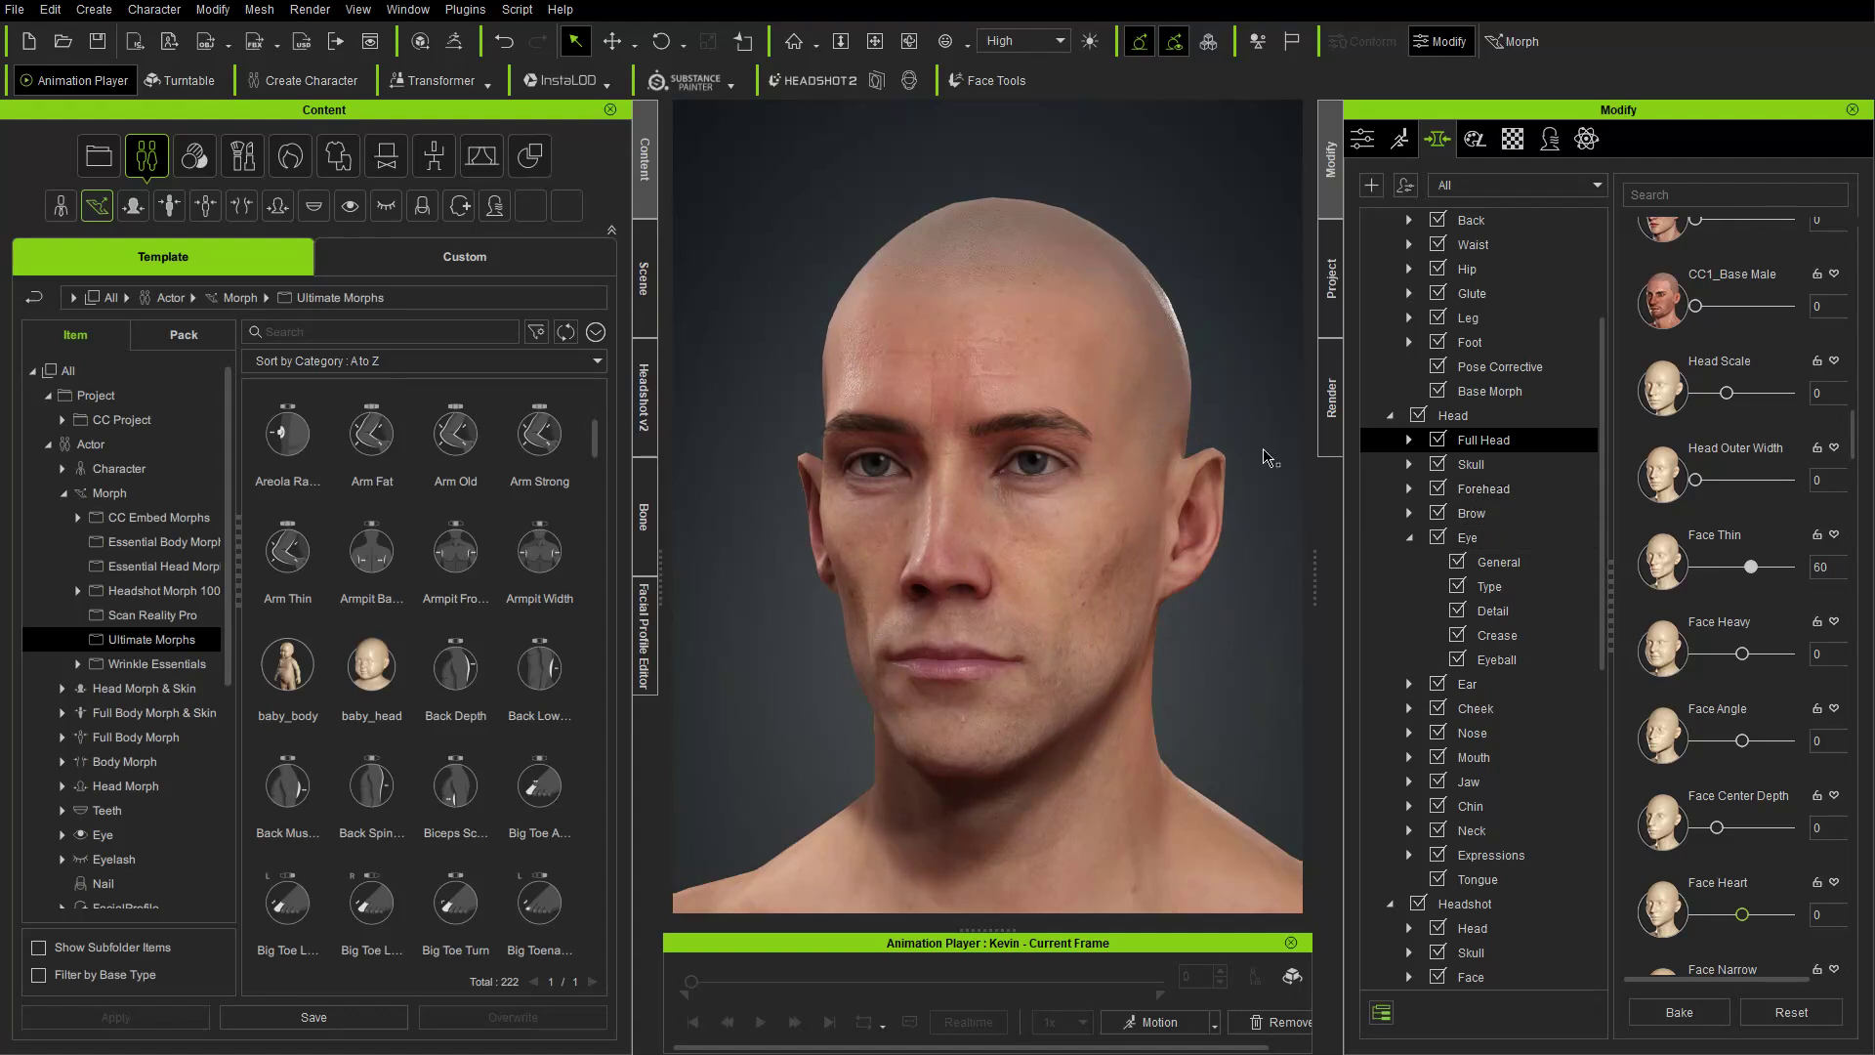
- Set the Forehead Width morph to 22 and the Brow Depth morph to 33
double_click(1494, 489)
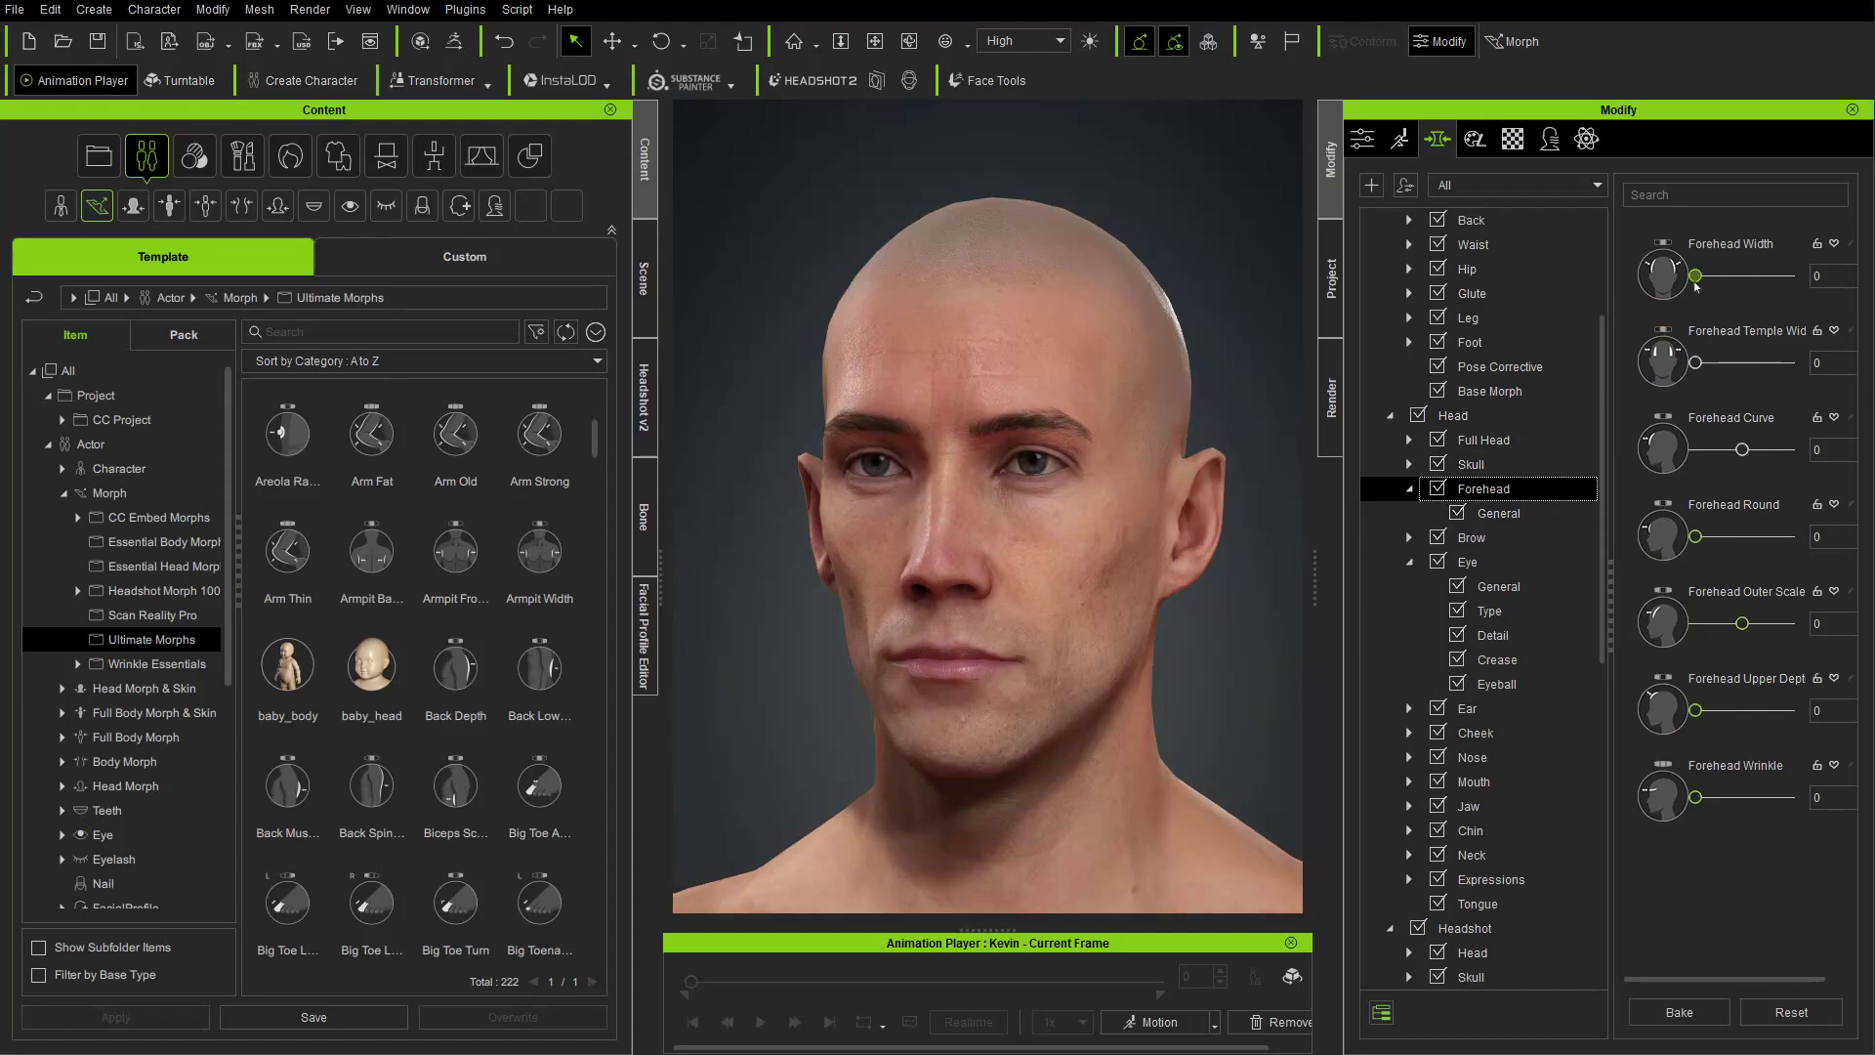
drag(1785, 290, 1695, 290)
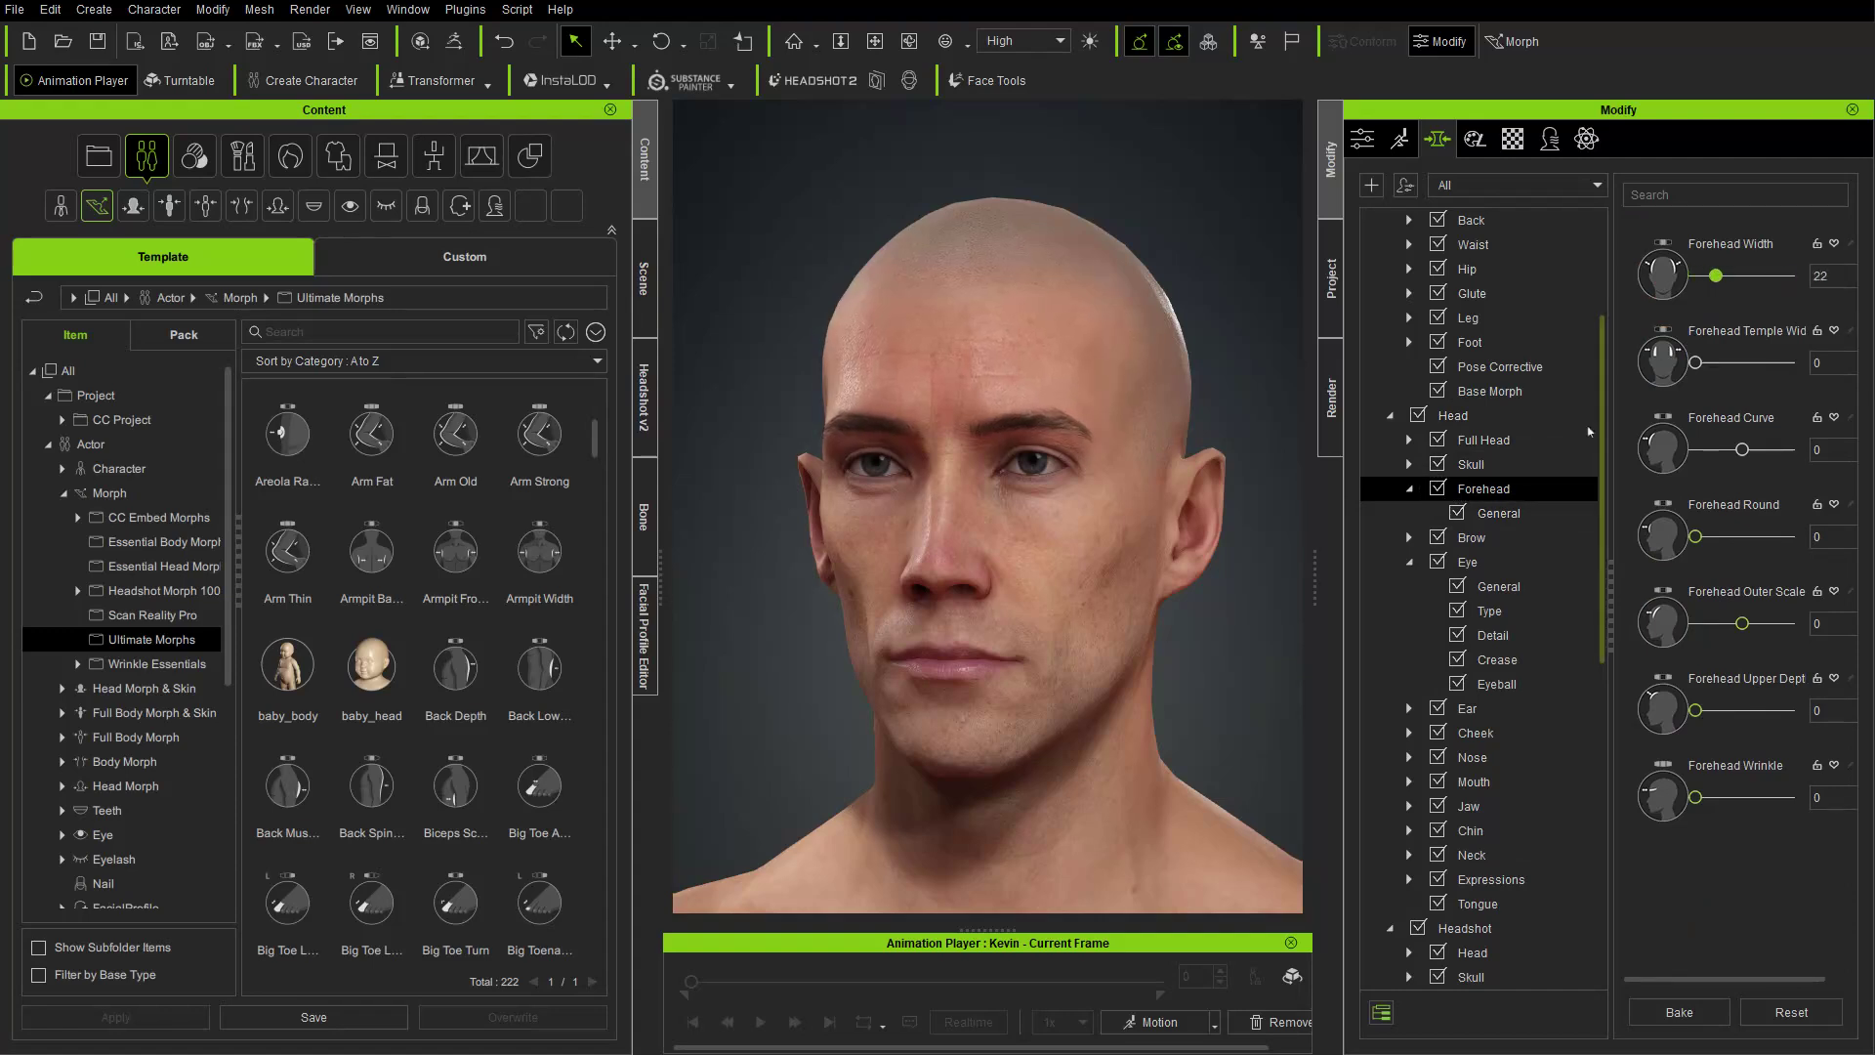
double_click(1471, 537)
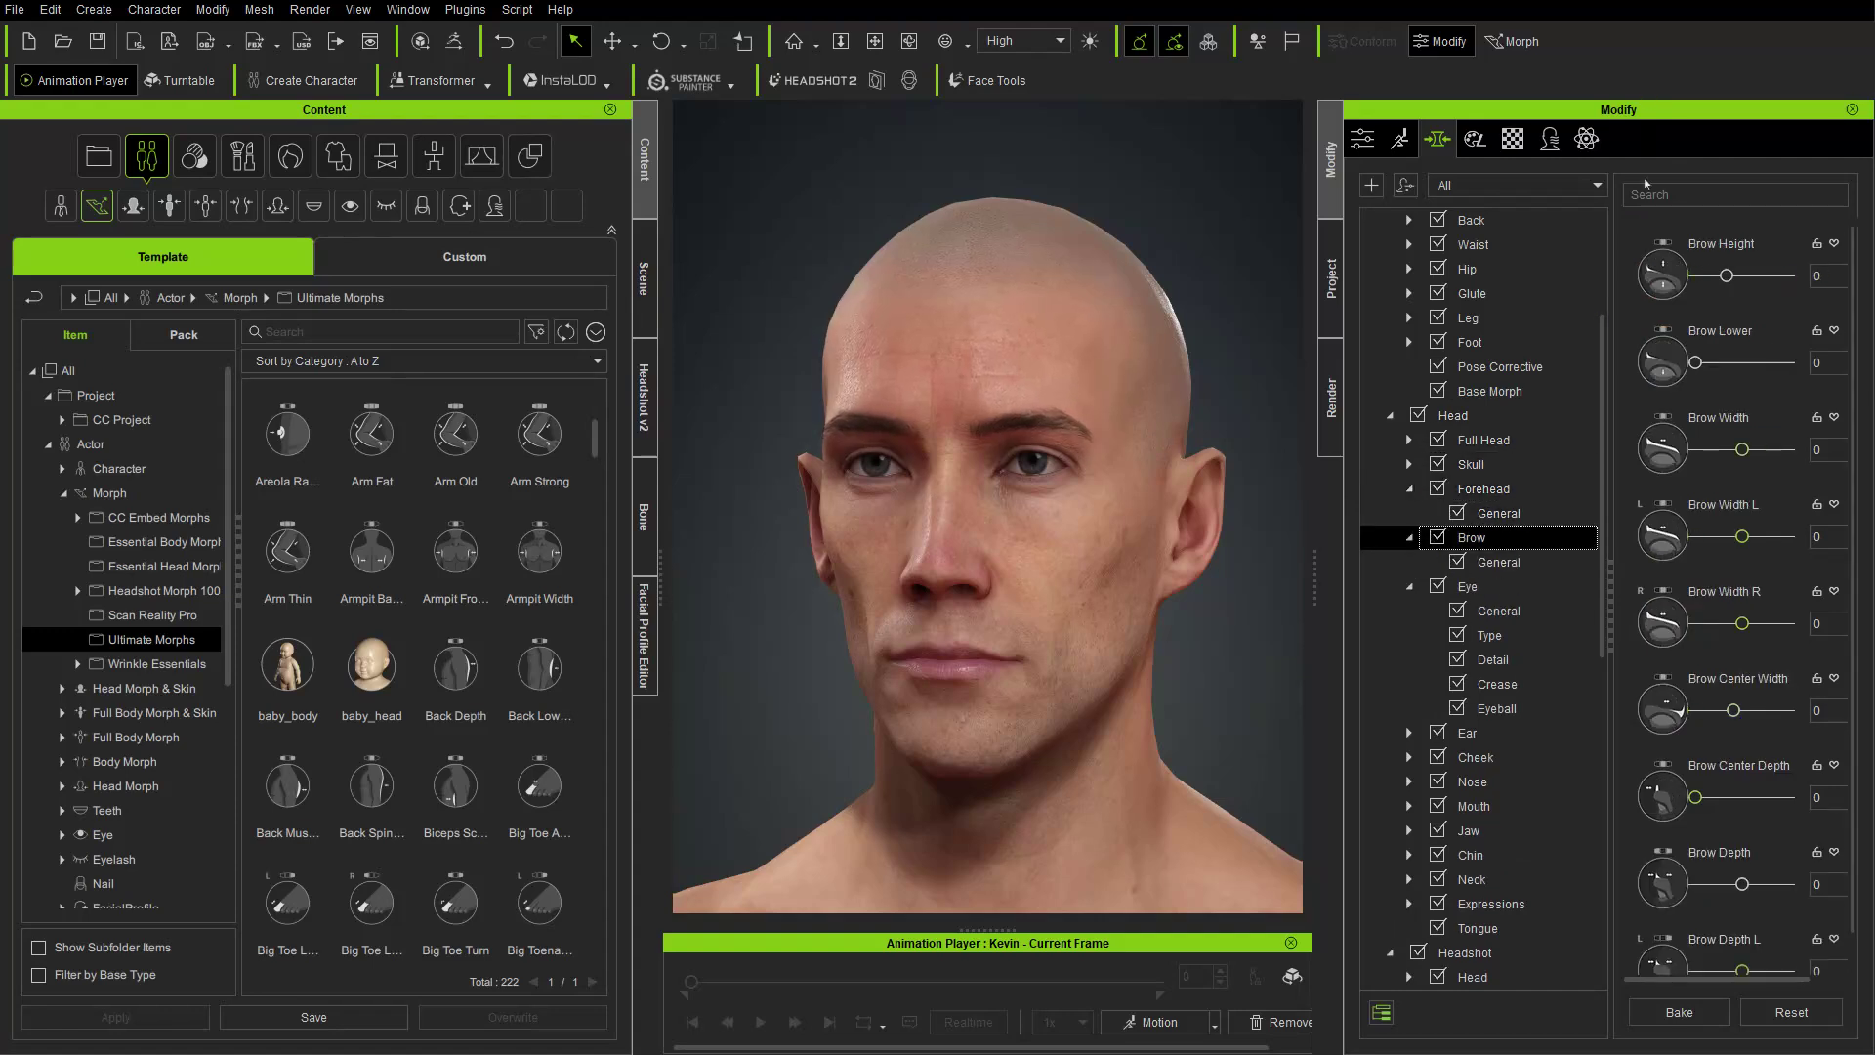
mouse_move(1742, 884)
mouse_down()
mouse_move(1787, 884)
mouse_move(1770, 884)
mouse_up()
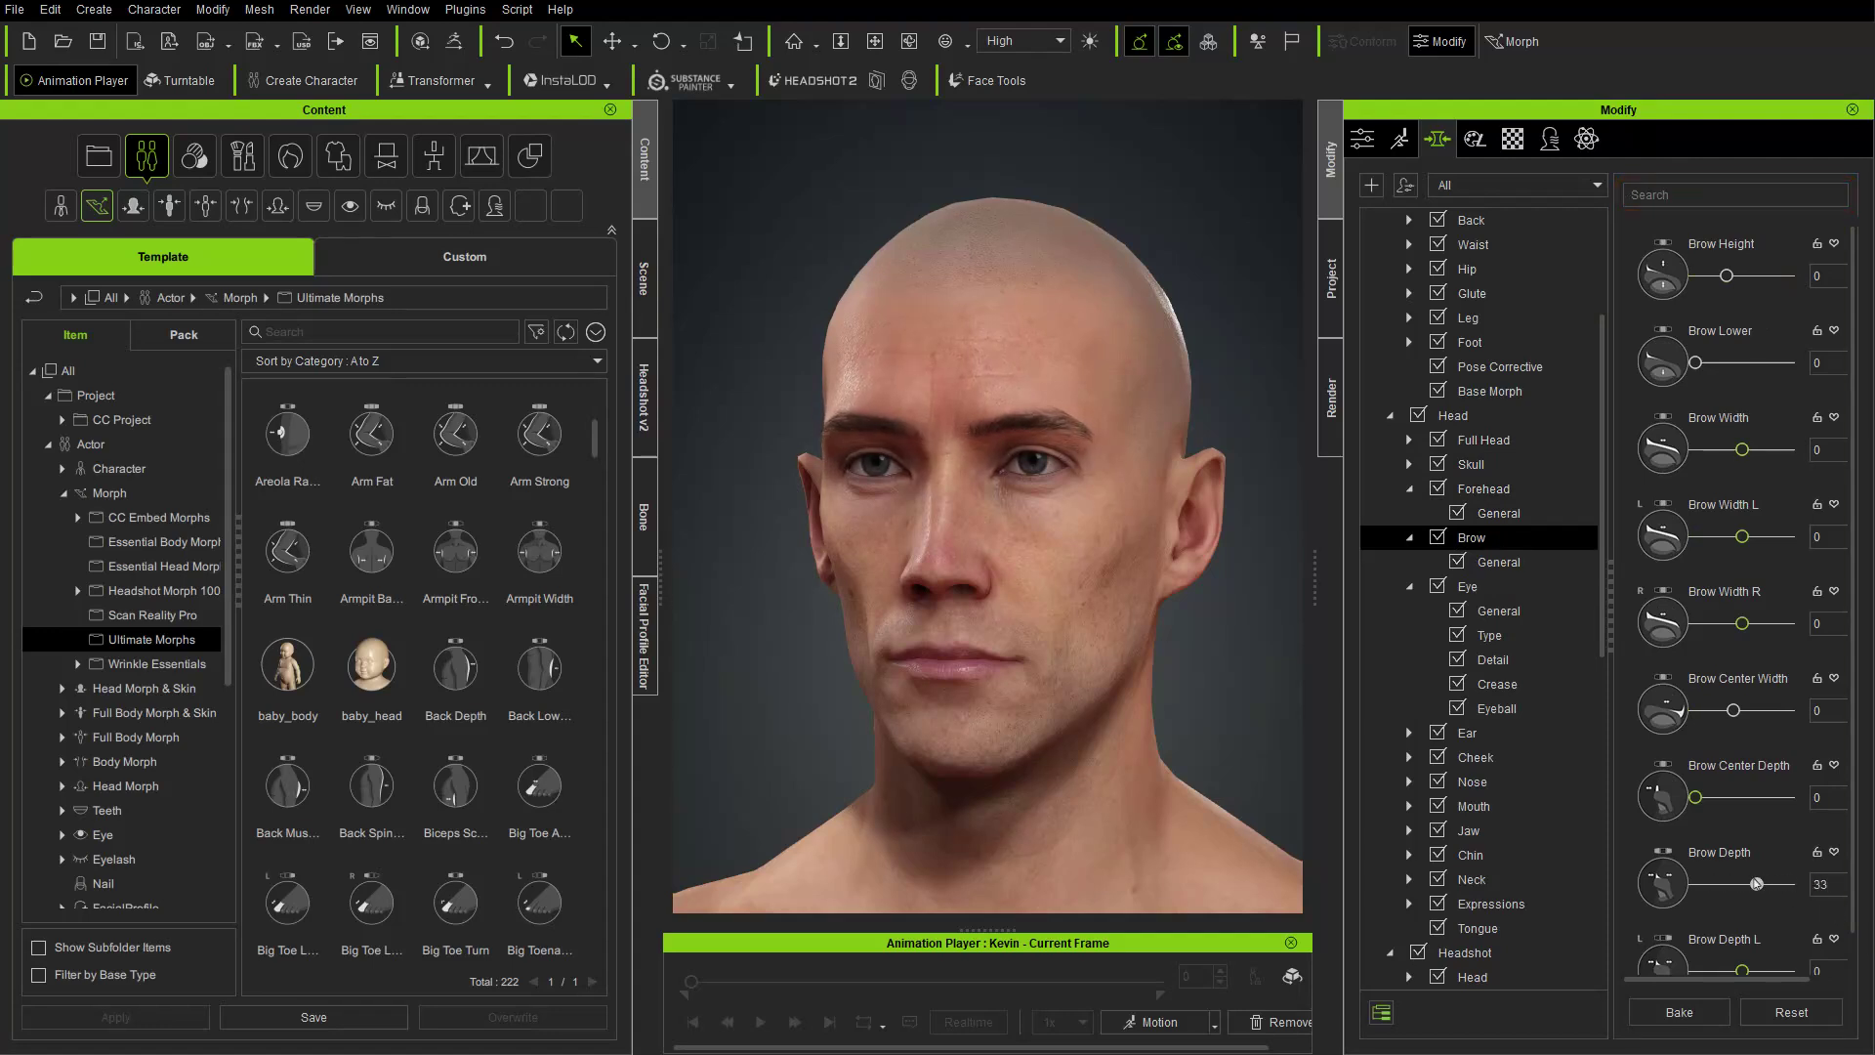
- Turn on Morph editing and reshape the ear directly on the model to Ear Scale about -35 and Ear Angle Out 100
click(1528, 44)
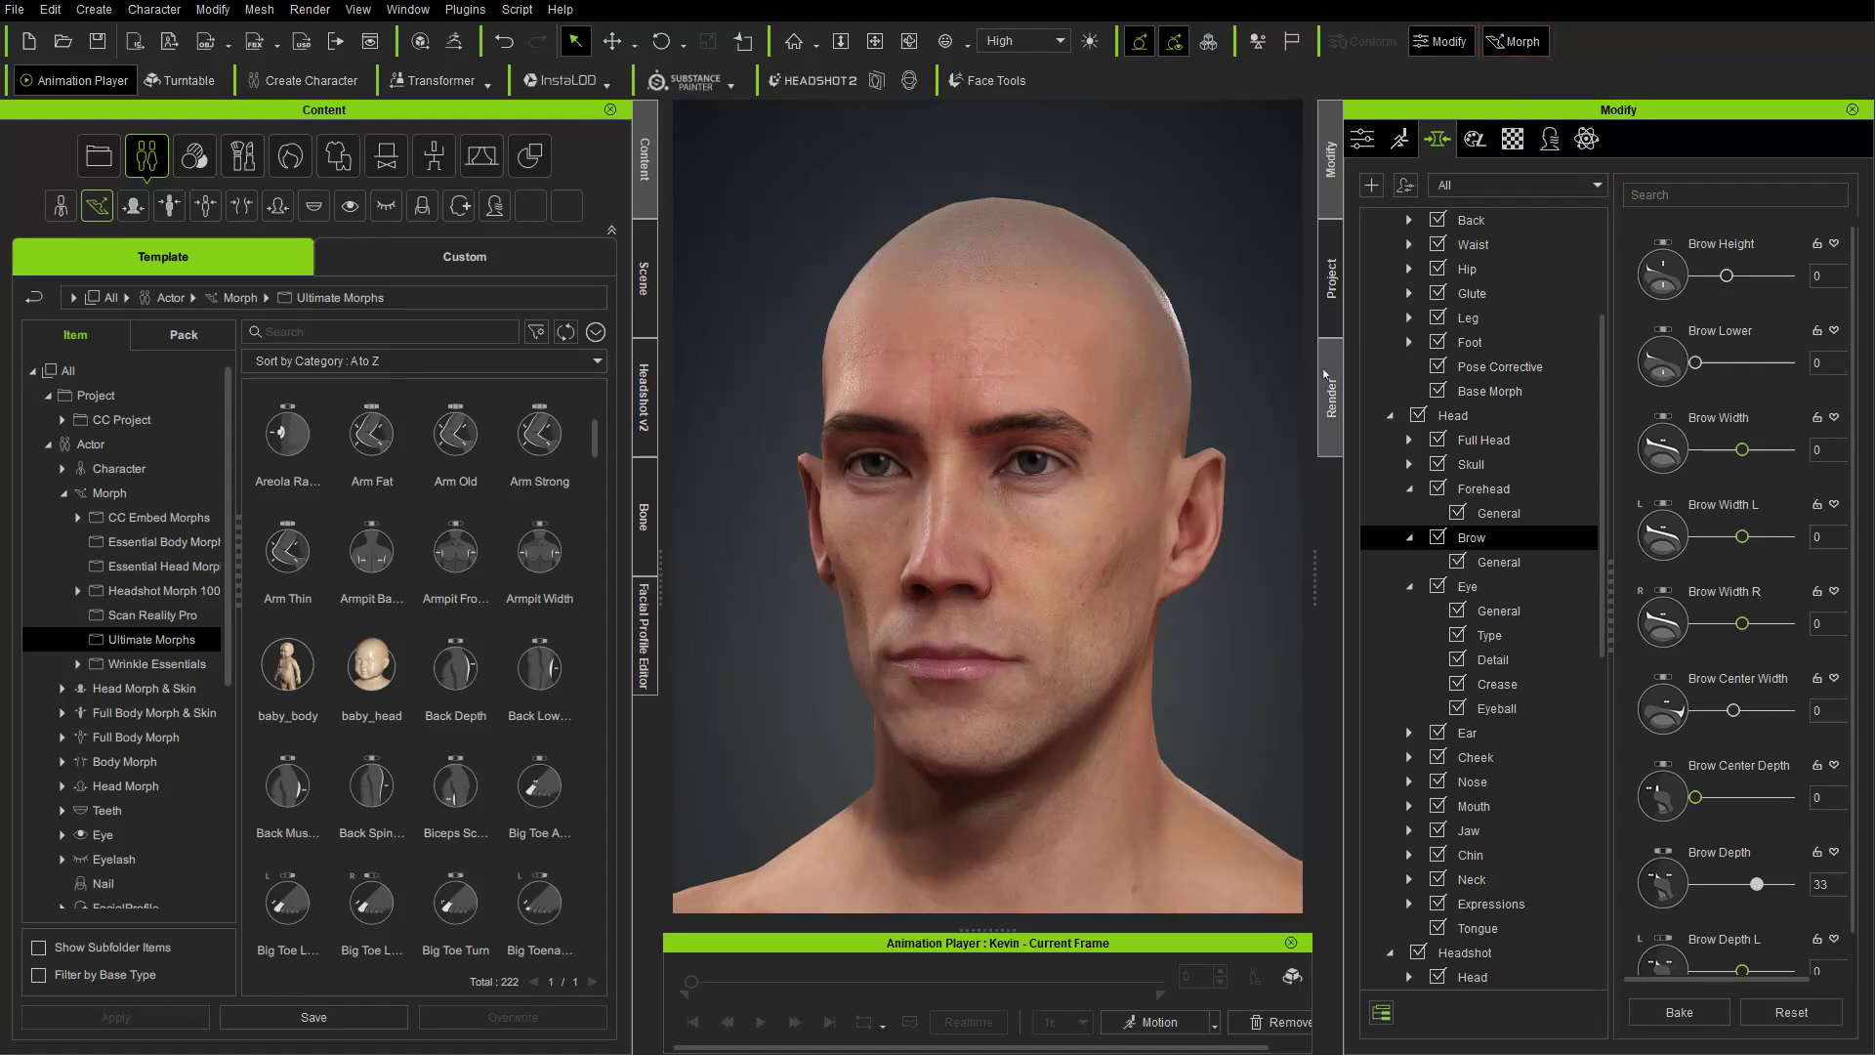
mouse_move(1243, 519)
right_down()
mouse_move(879, 518)
mouse_move(1223, 542)
right_up()
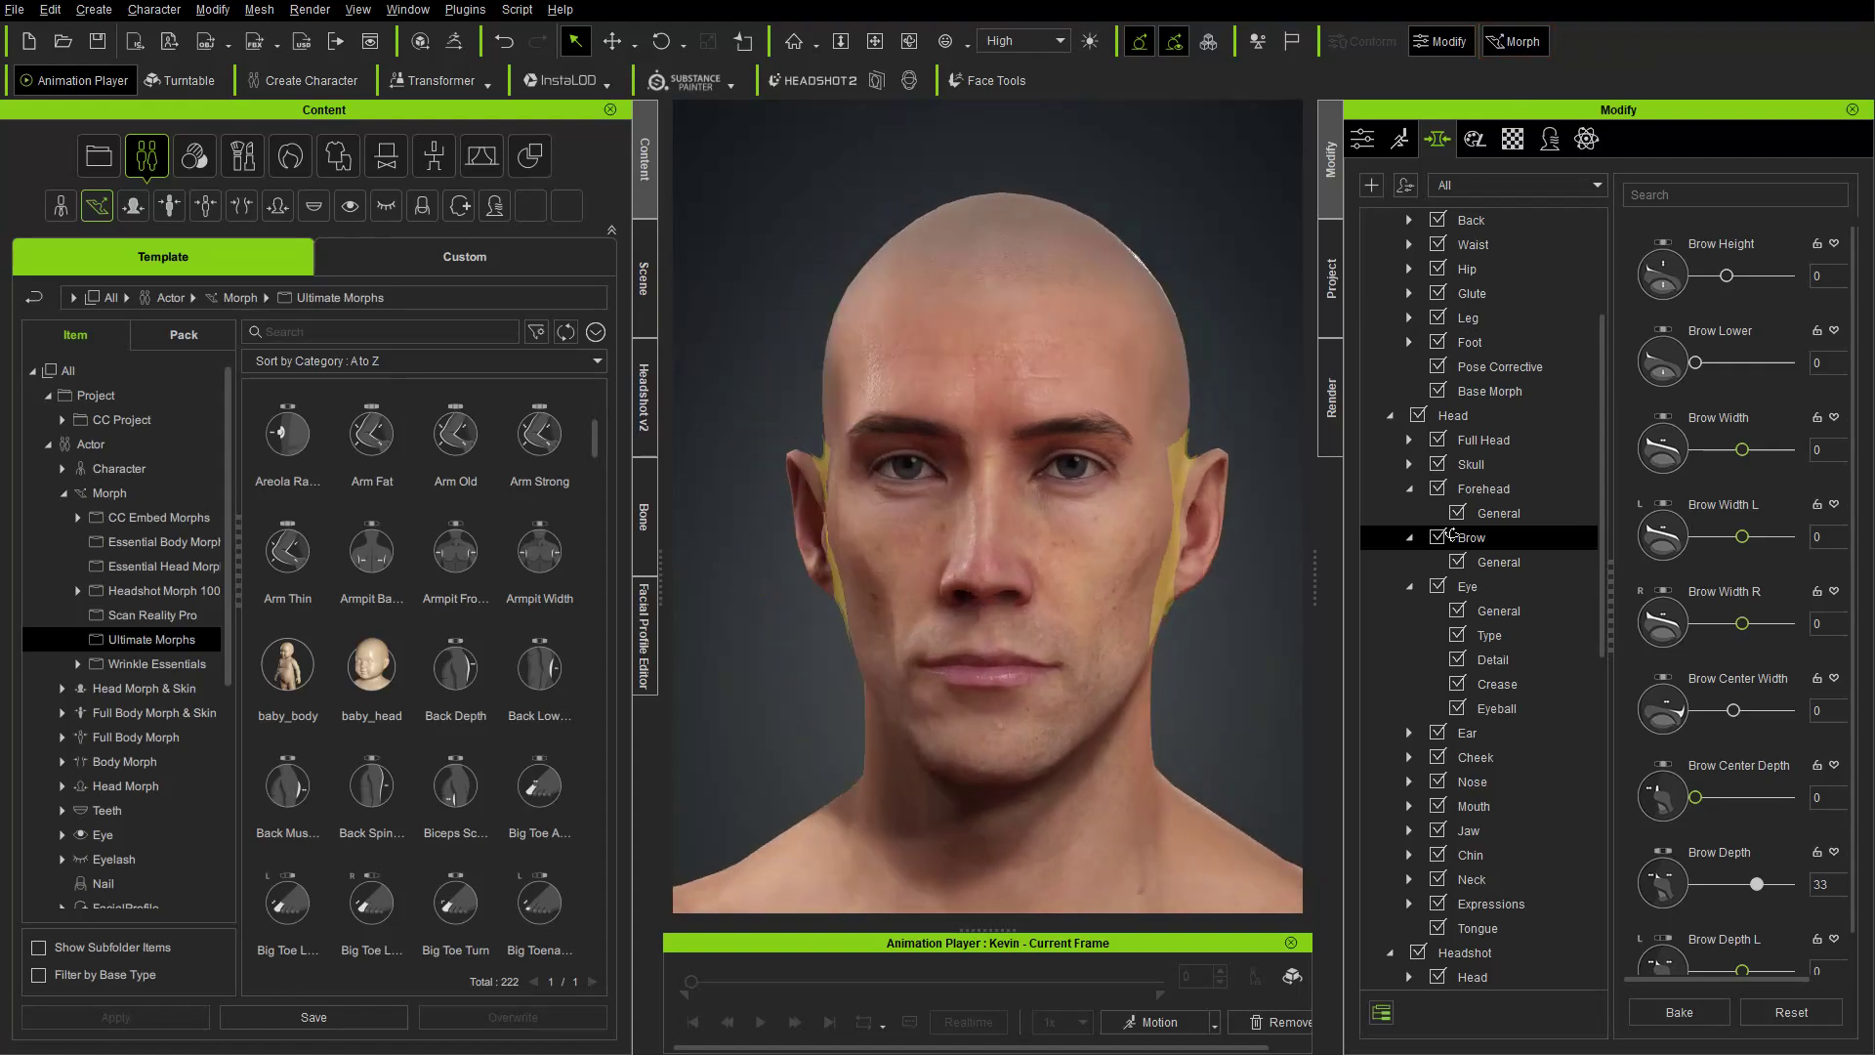
click(1211, 500)
mouse_move(1209, 503)
mouse_down()
mouse_move(1075, 511)
mouse_move(1252, 520)
mouse_move(1246, 659)
mouse_move(1221, 521)
mouse_move(1234, 478)
mouse_up()
- Reshape the nose on the model to Nose Height about 17 and adjust the ear to Ear Scale about -14
right_drag(1234, 478, 879, 508)
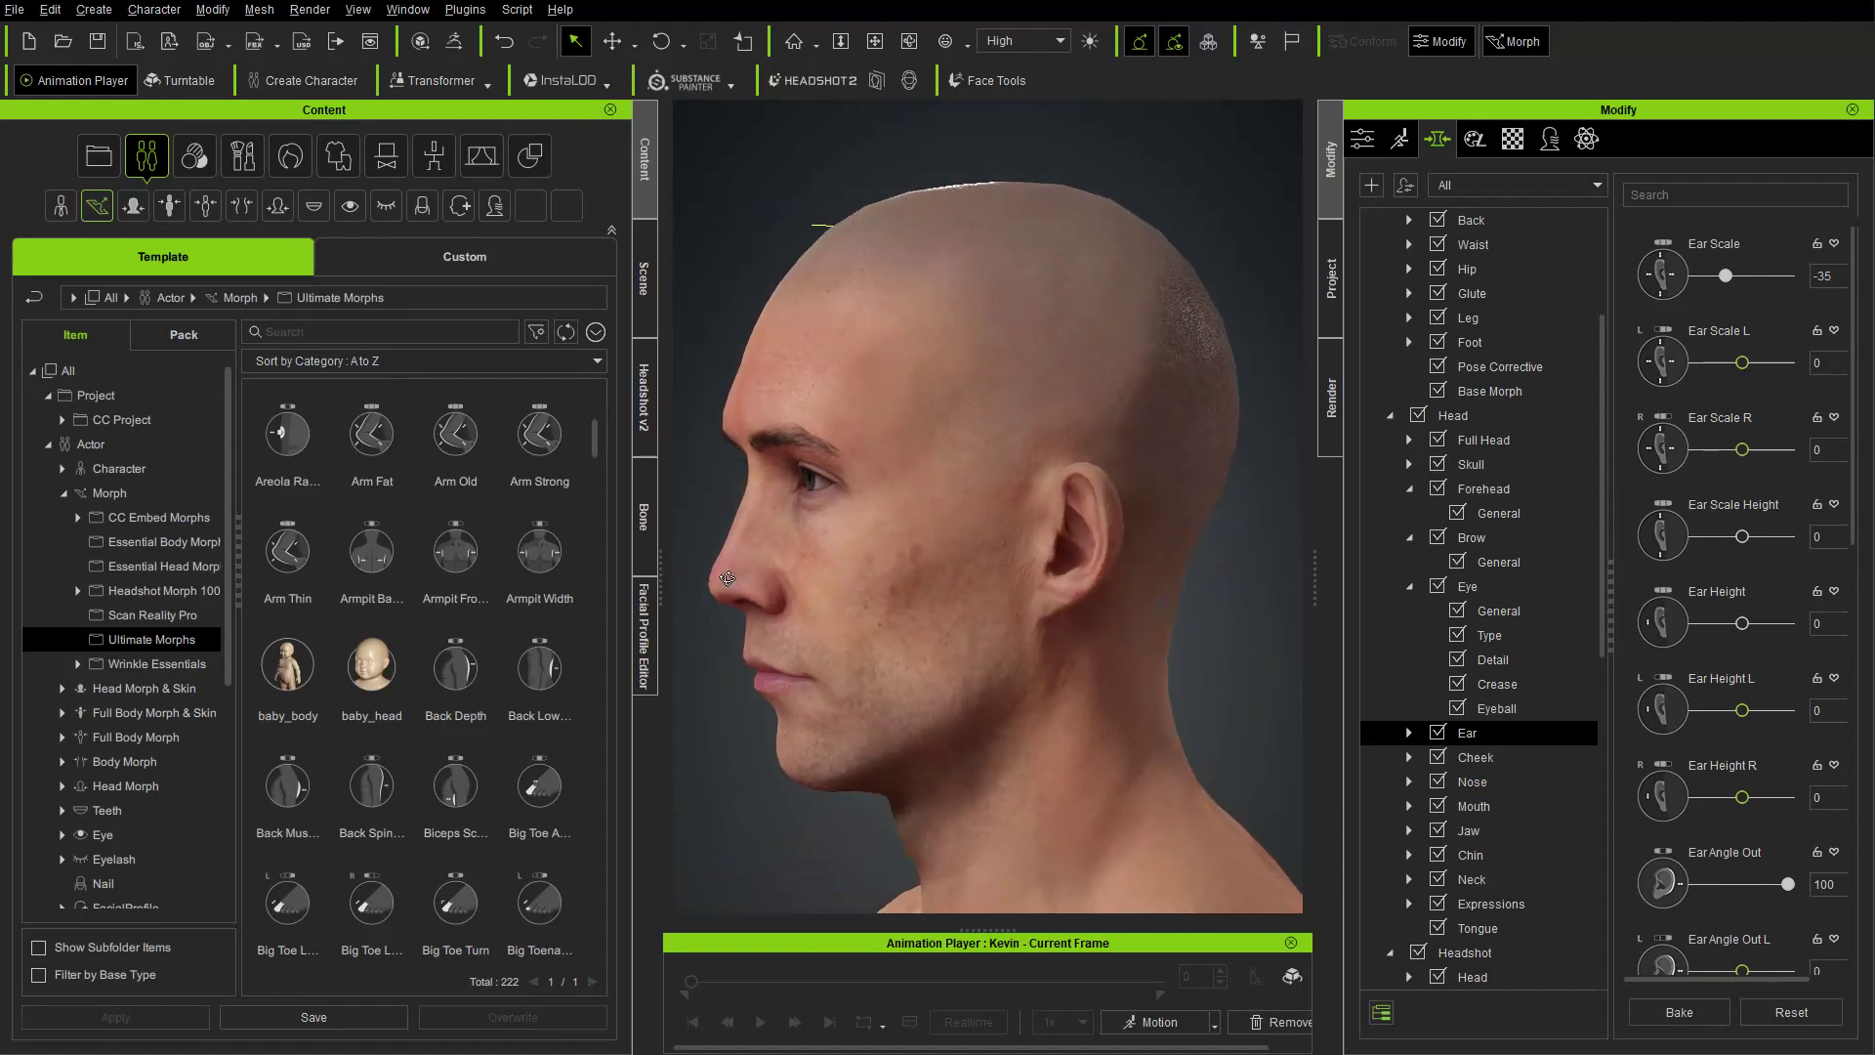
click(728, 542)
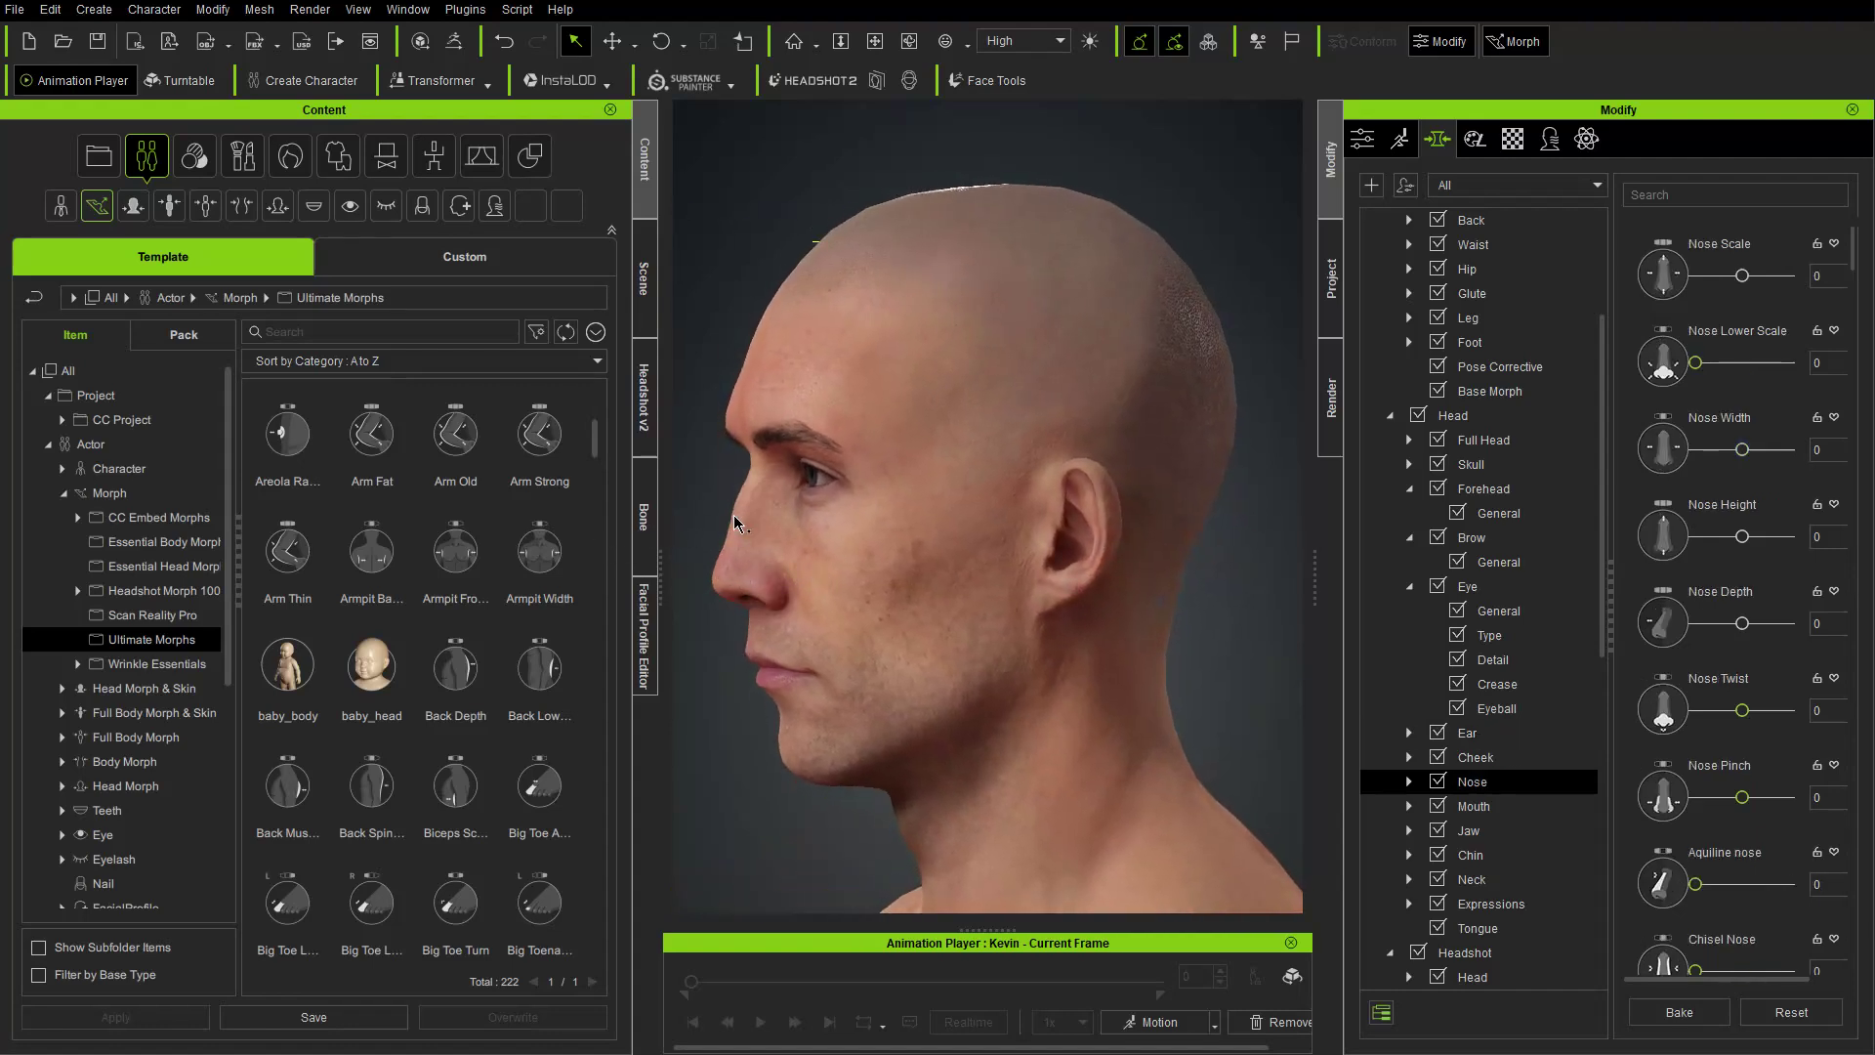
drag(743, 546, 733, 496)
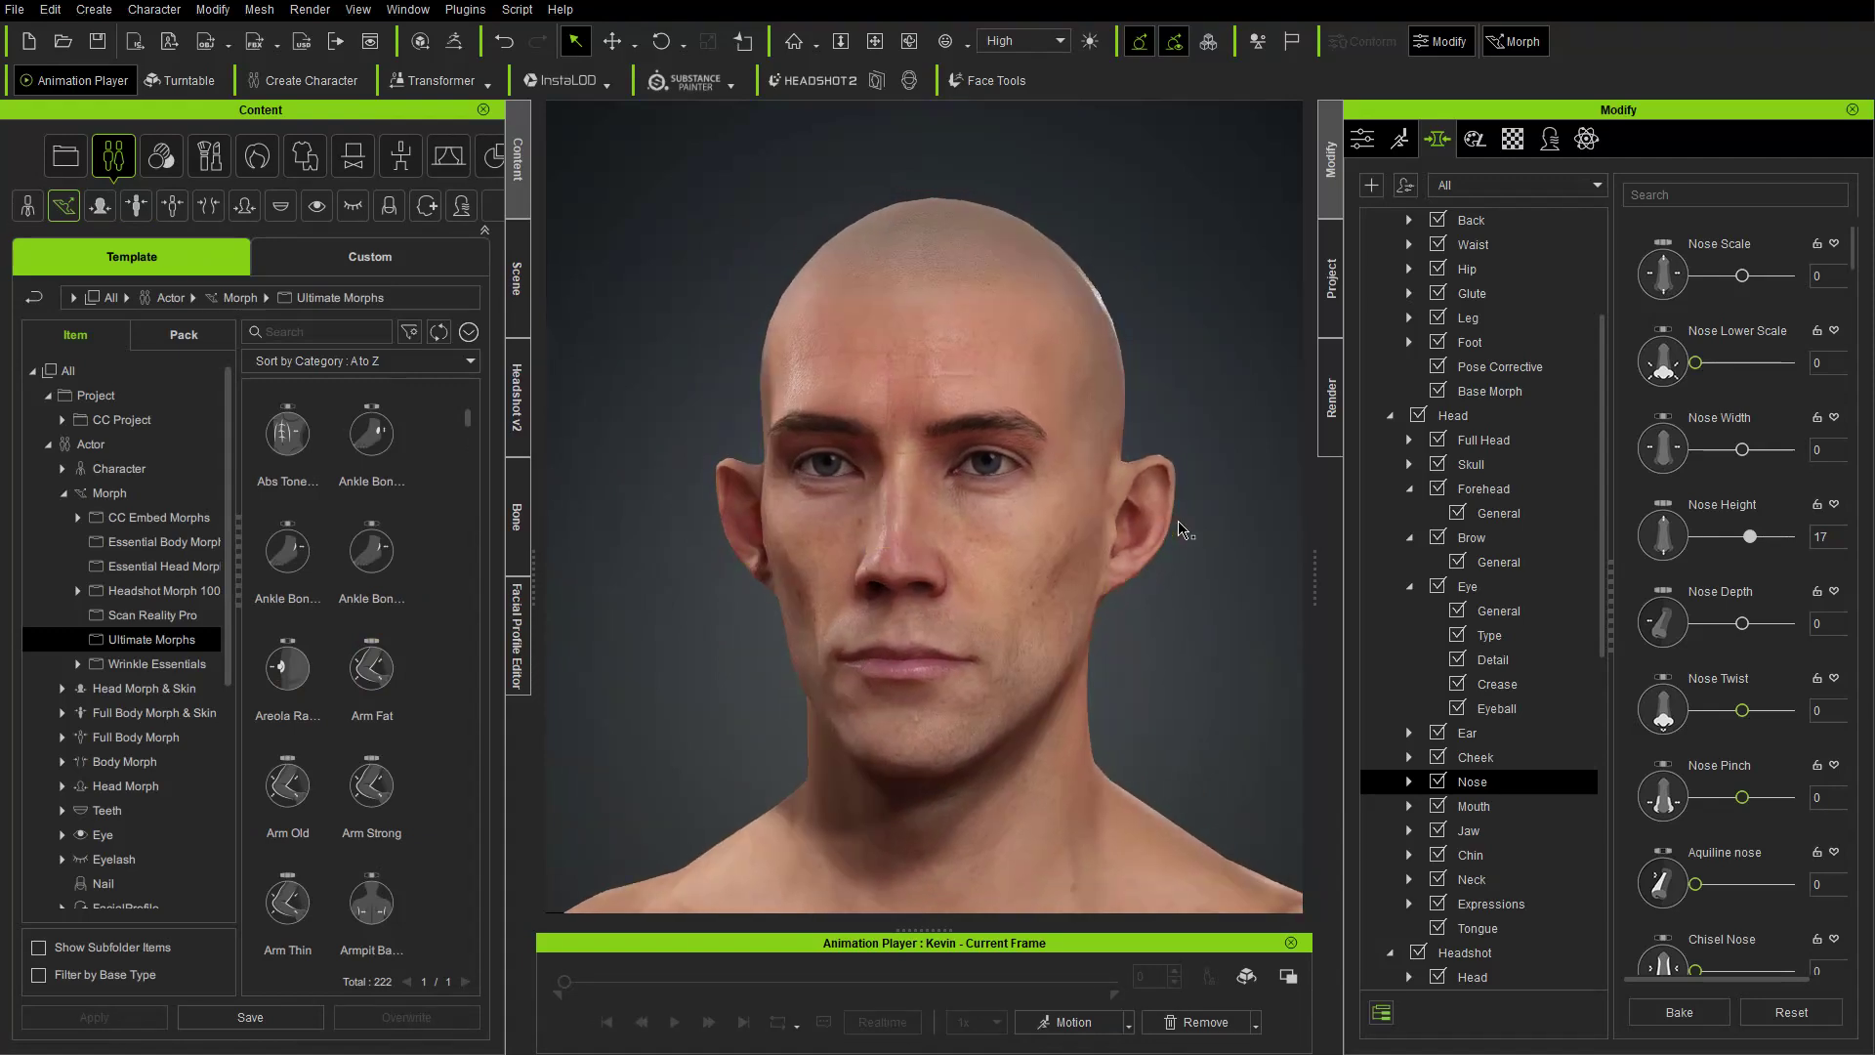
click(1155, 521)
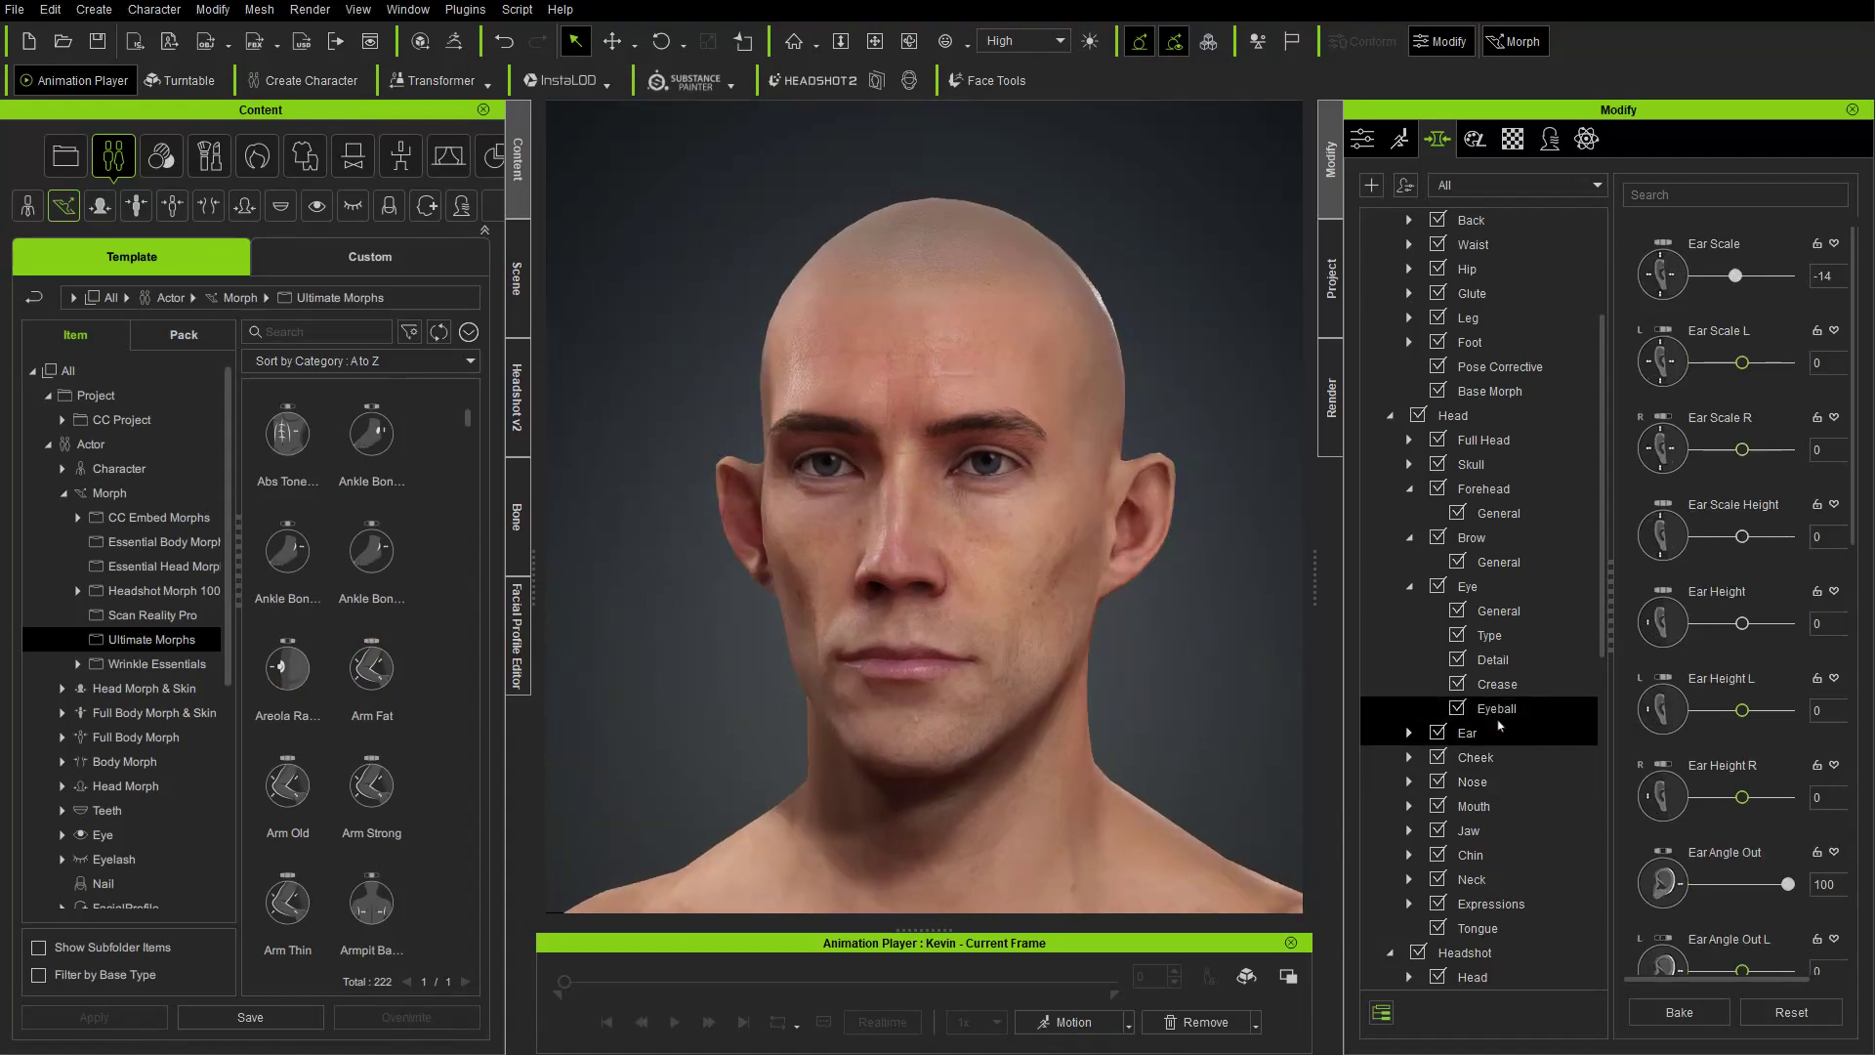
- Set the Ear Elf morph to 100 among the Ear morphs
scroll(1693, 729, down, 8)
drag(1696, 852, 1788, 852)
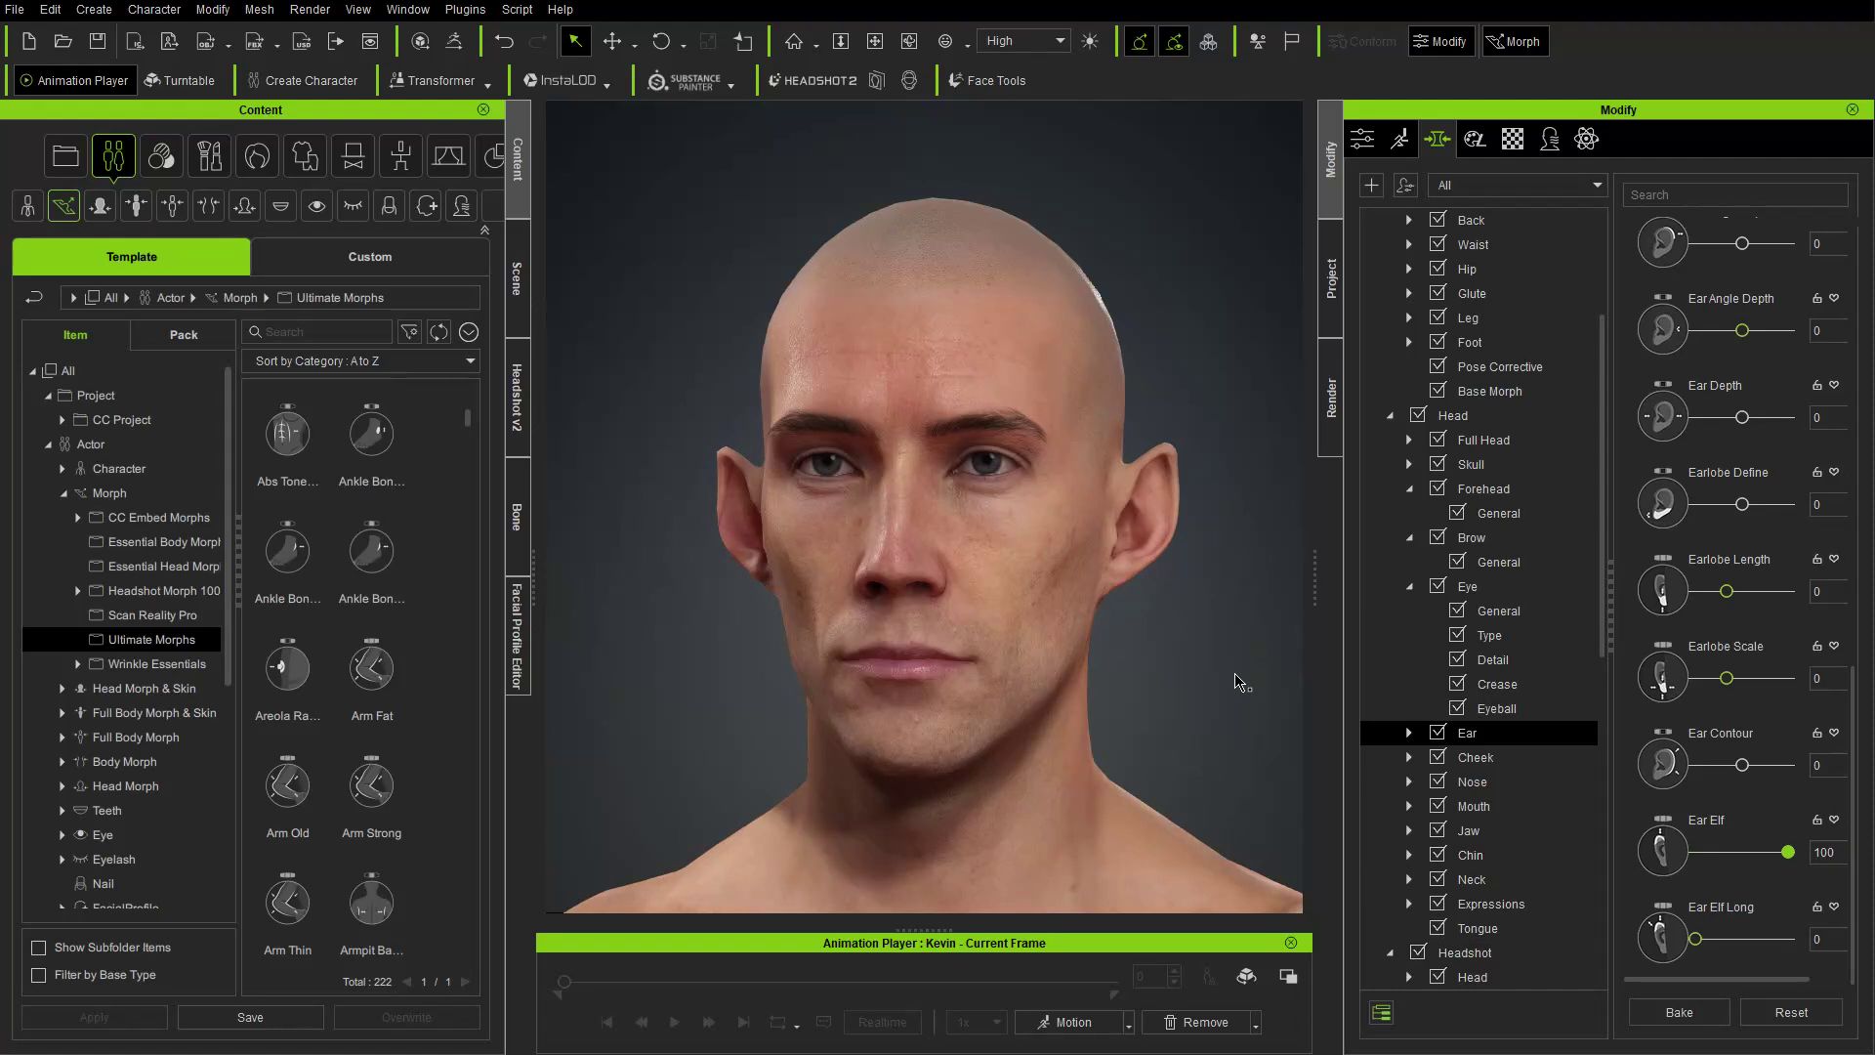
right_drag(1179, 393, 1124, 752)
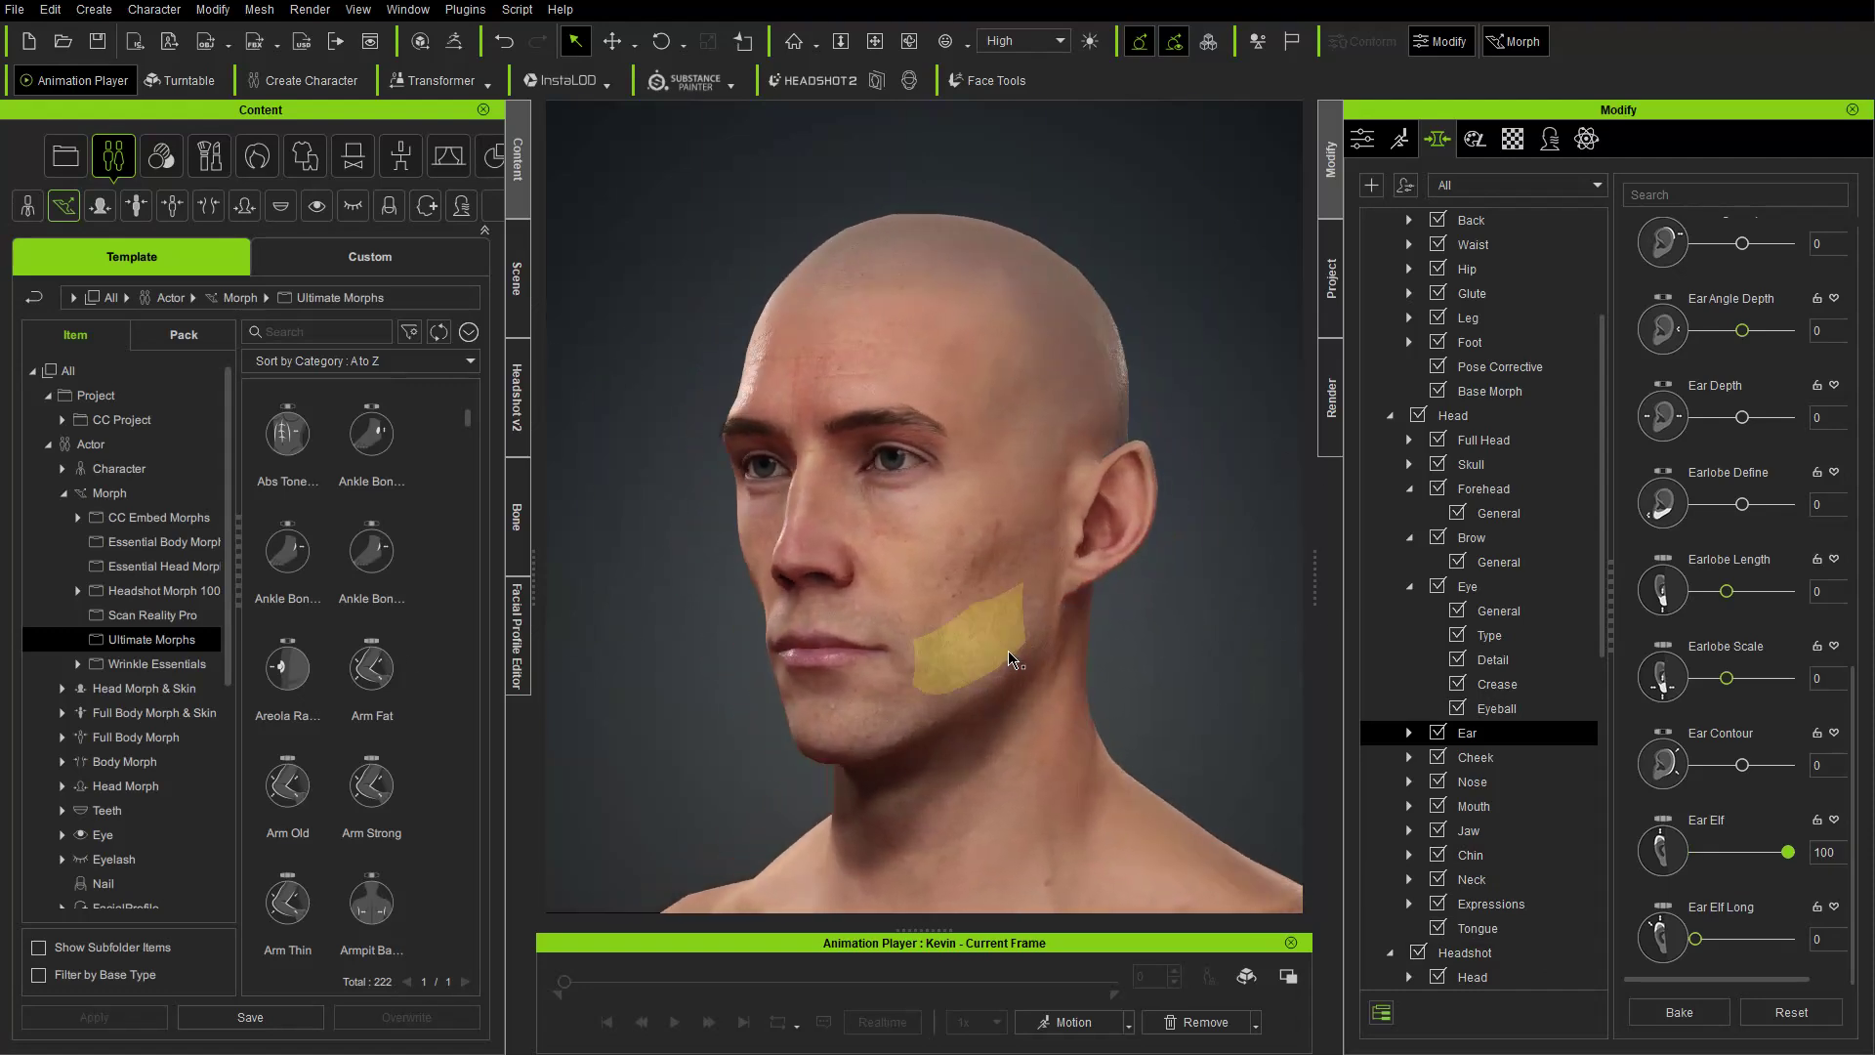
- Reshape the cheek directly on the model to a Cheek Bone Scale of about 24
click(1040, 547)
mouse_move(1063, 537)
mouse_down()
mouse_move(1090, 537)
mouse_move(1043, 550)
mouse_up()
right_drag(1052, 550, 1099, 630)
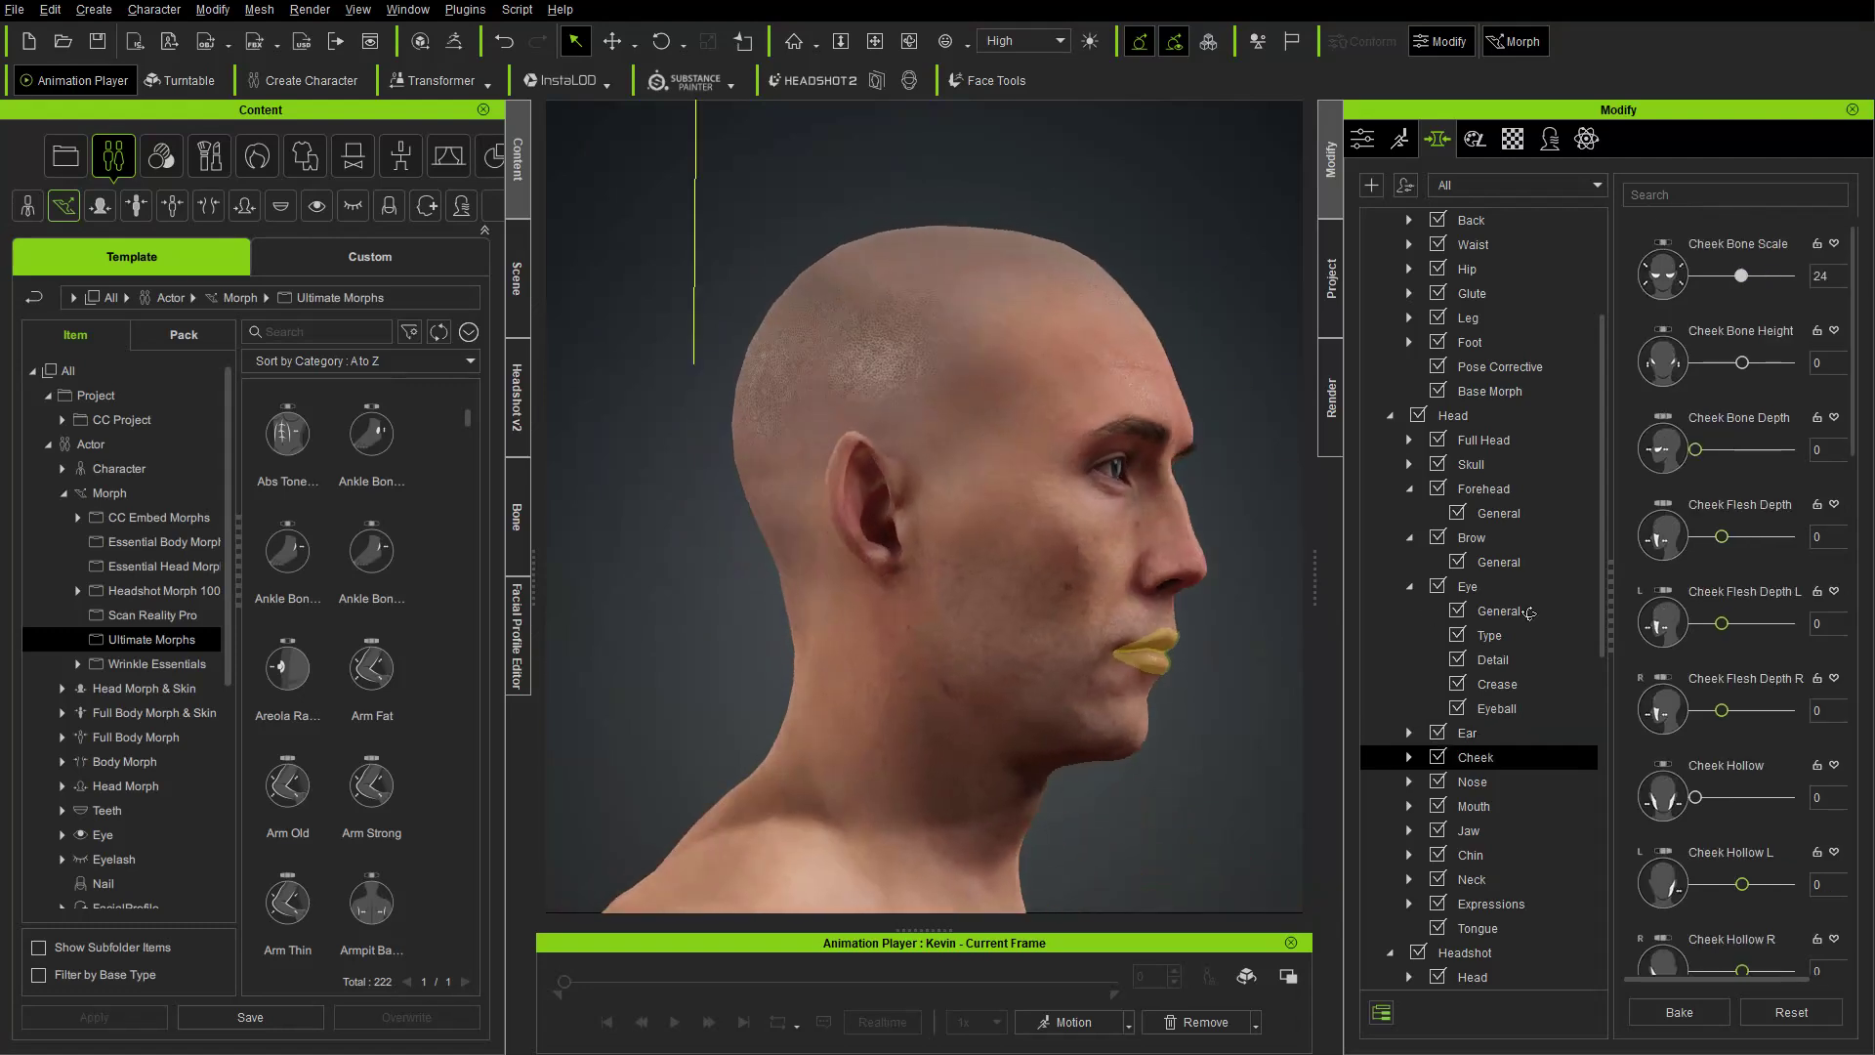
- Reshape the mouth and lower face directly on the model while checking the head in profile
click(1185, 642)
drag(1182, 640, 1185, 641)
right_drag(1185, 642, 1040, 689)
click(1116, 686)
drag(1221, 687, 1077, 679)
right_drag(1066, 681, 1182, 752)
click(1122, 506)
right_drag(988, 494, 1233, 655)
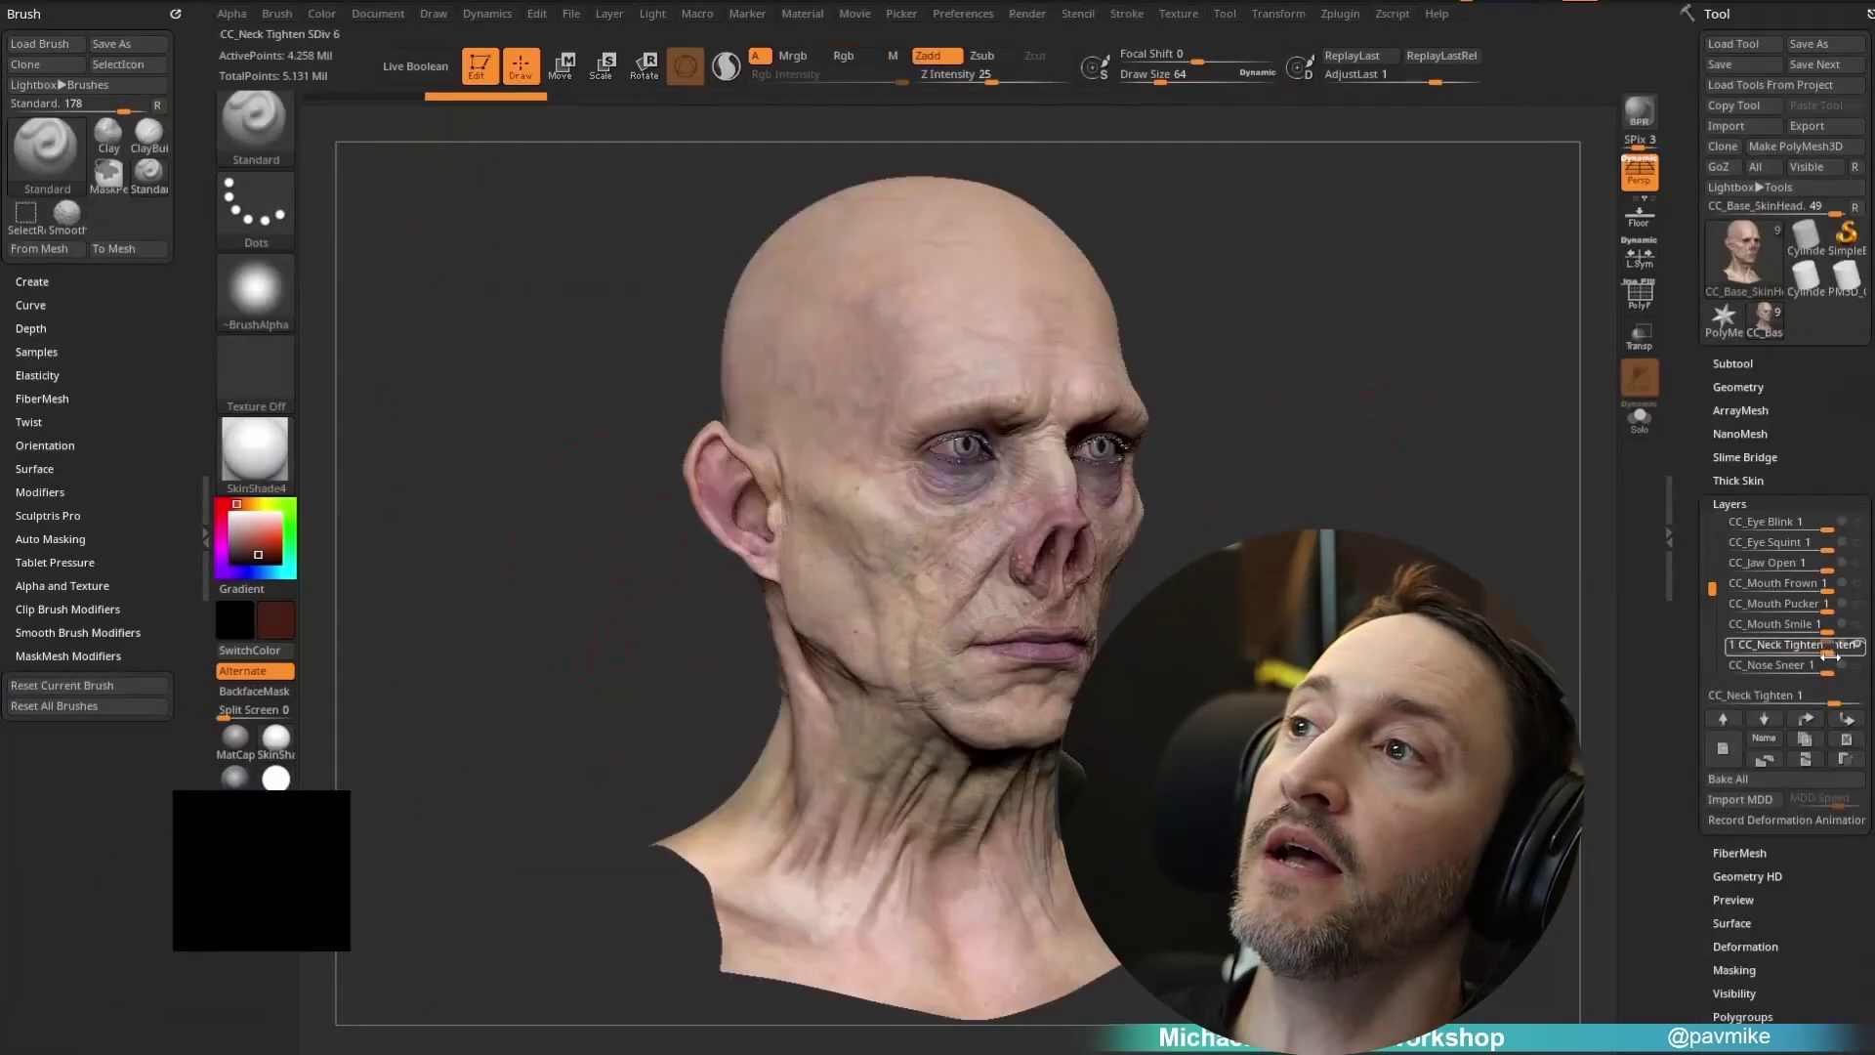
- Preview the CC_Neck Tighten layer on the creature's head in ZBrush by changing its intensity
drag(1773, 684, 1793, 683)
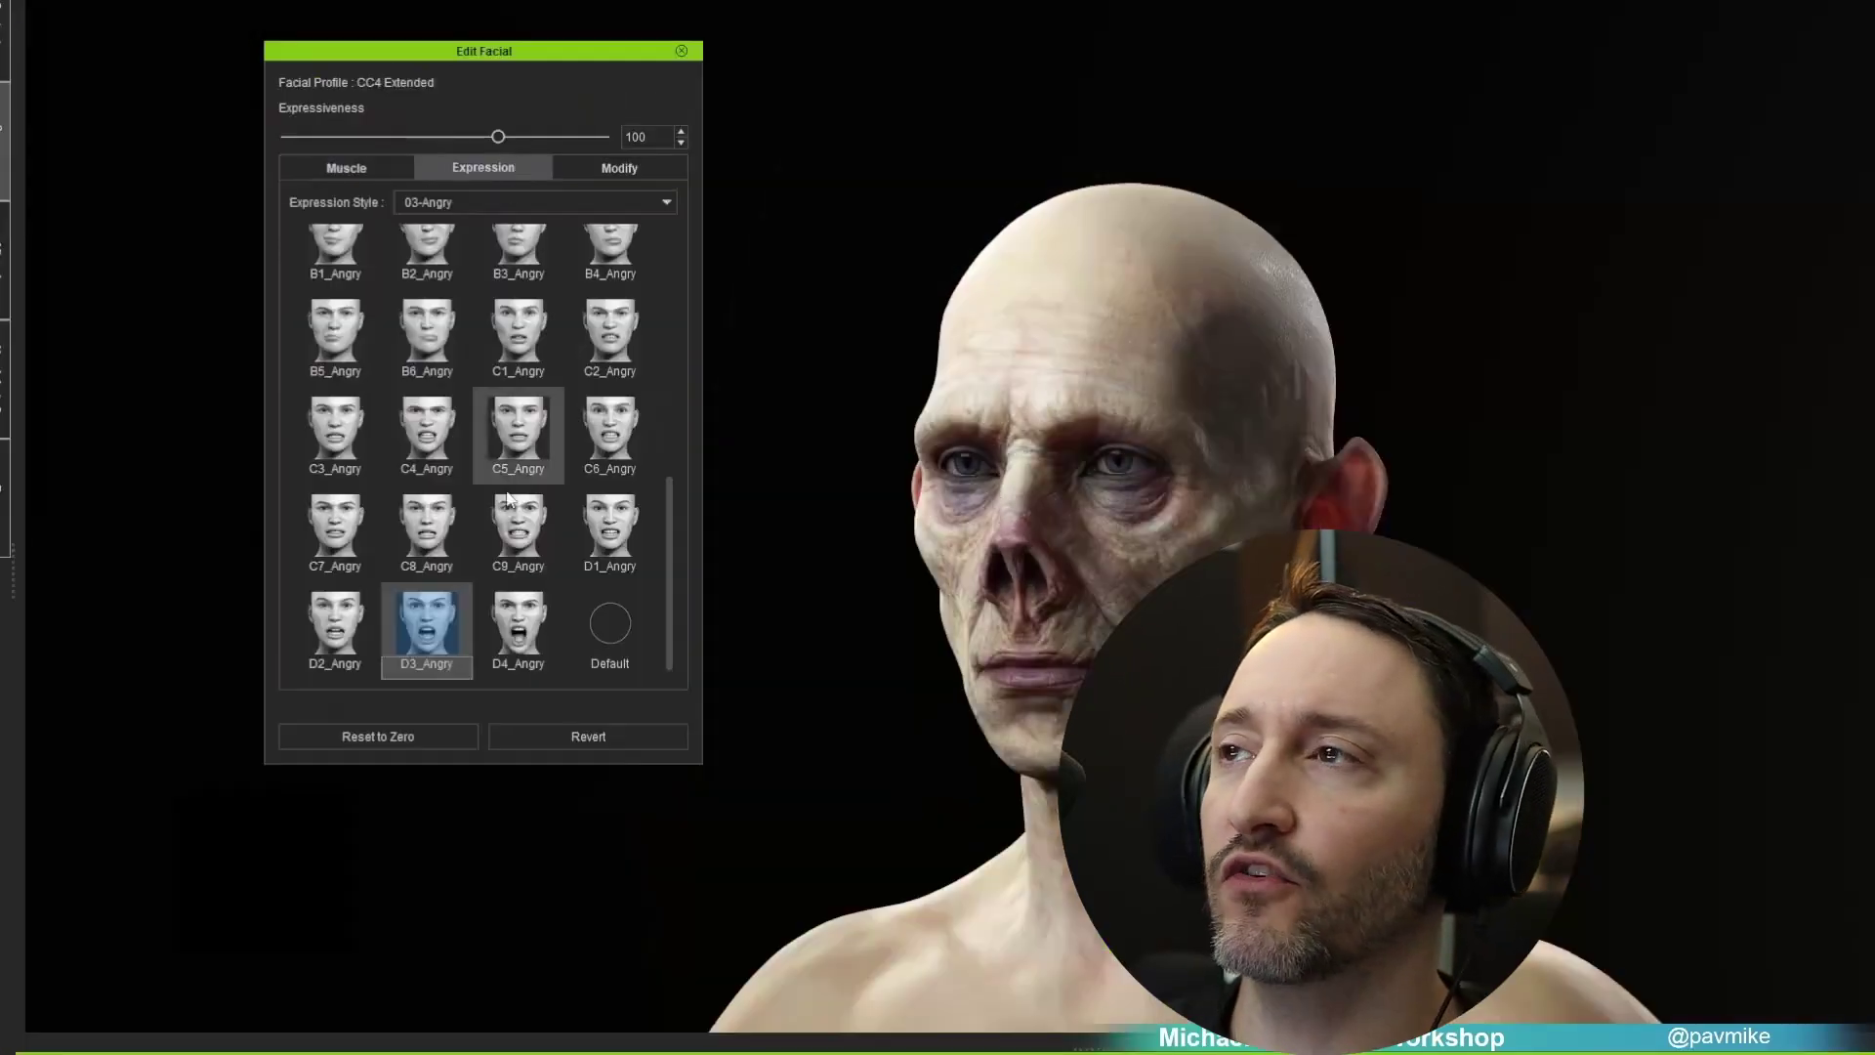
key(ctrl+z)
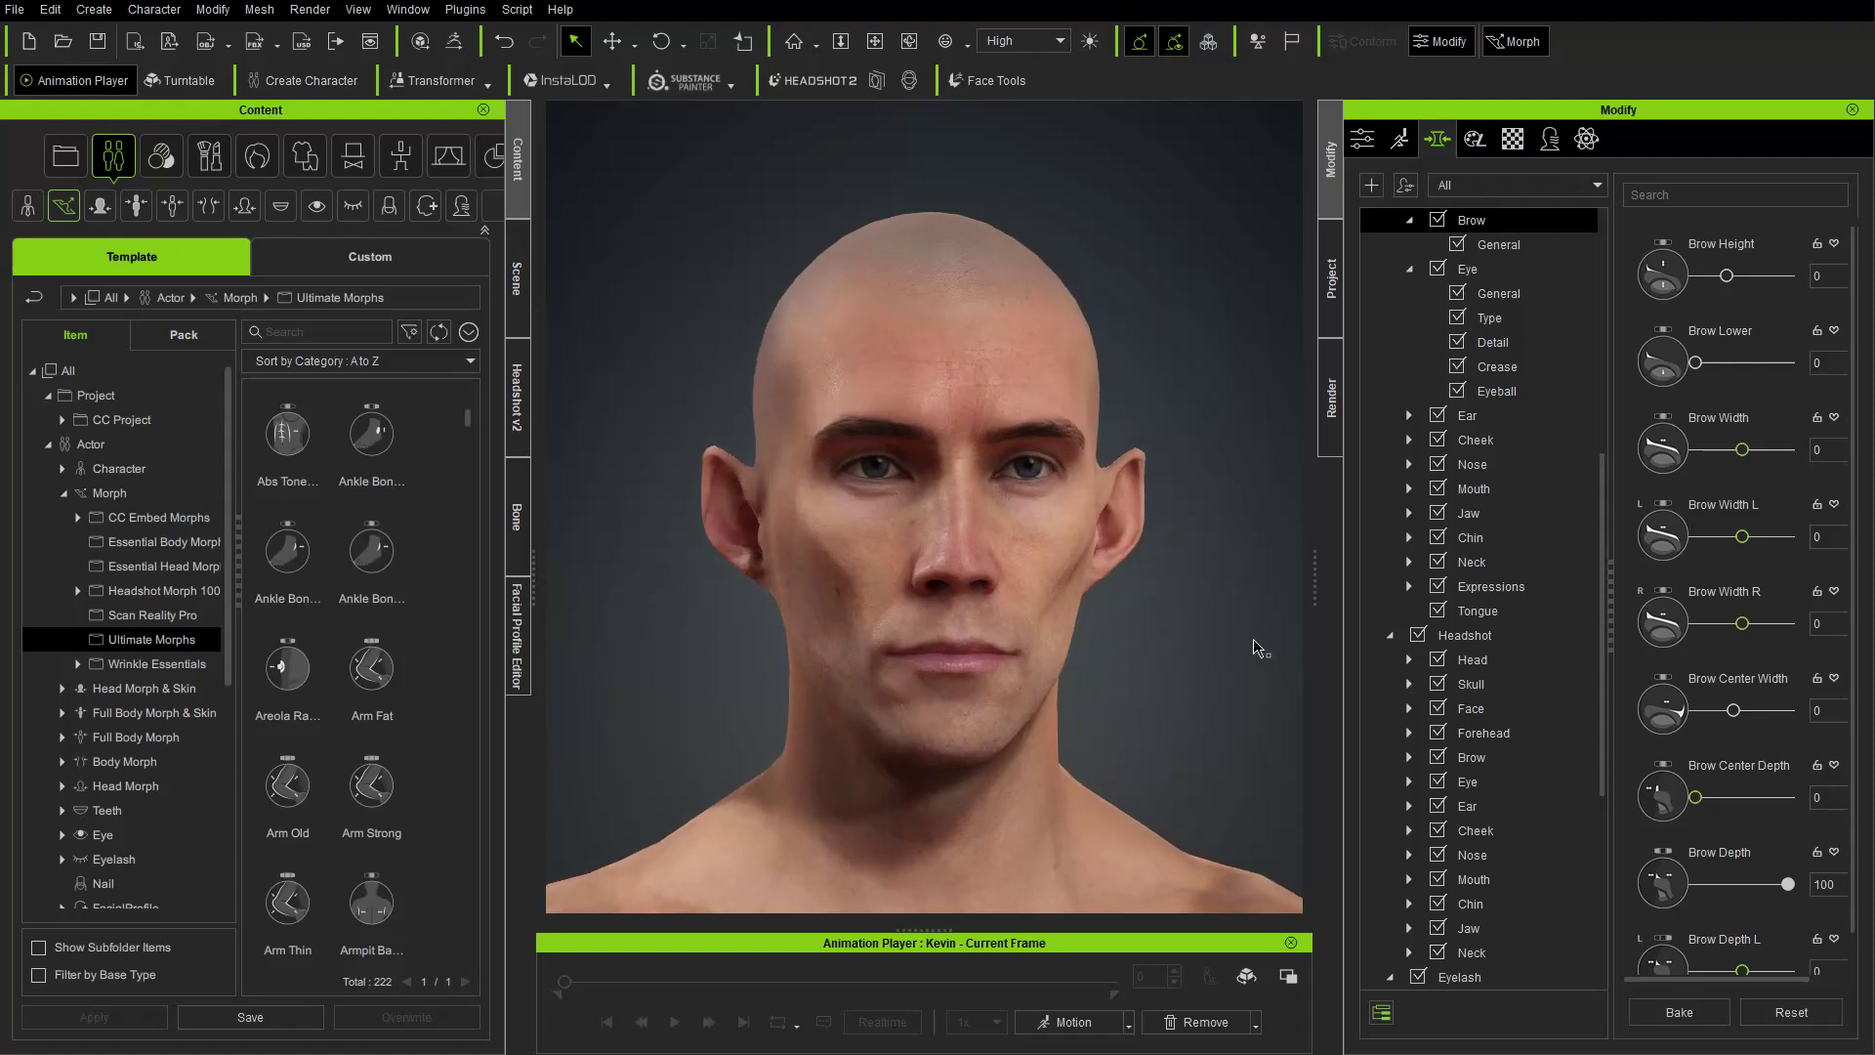
- Examine the reshaped head from the side and up close, and open the character's skin editing settings
right_drag(1075, 698, 879, 547)
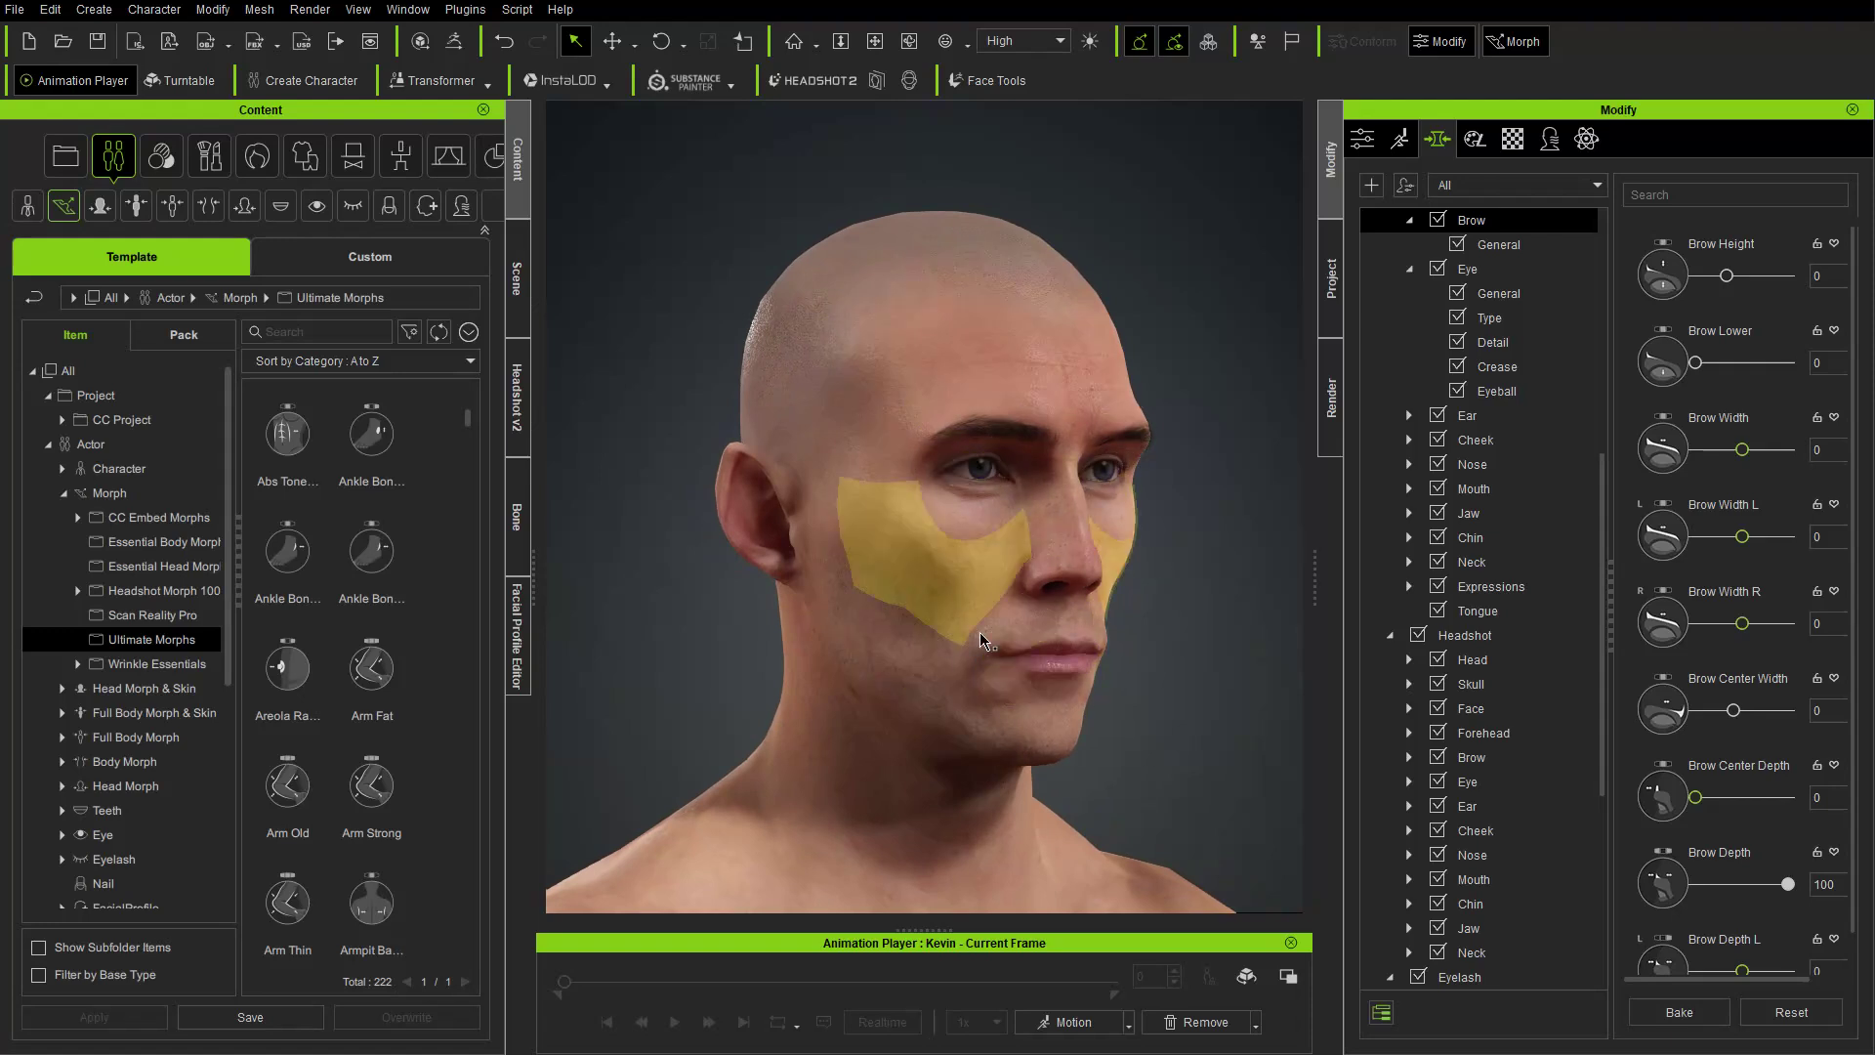
scroll(1011, 474, up, 5)
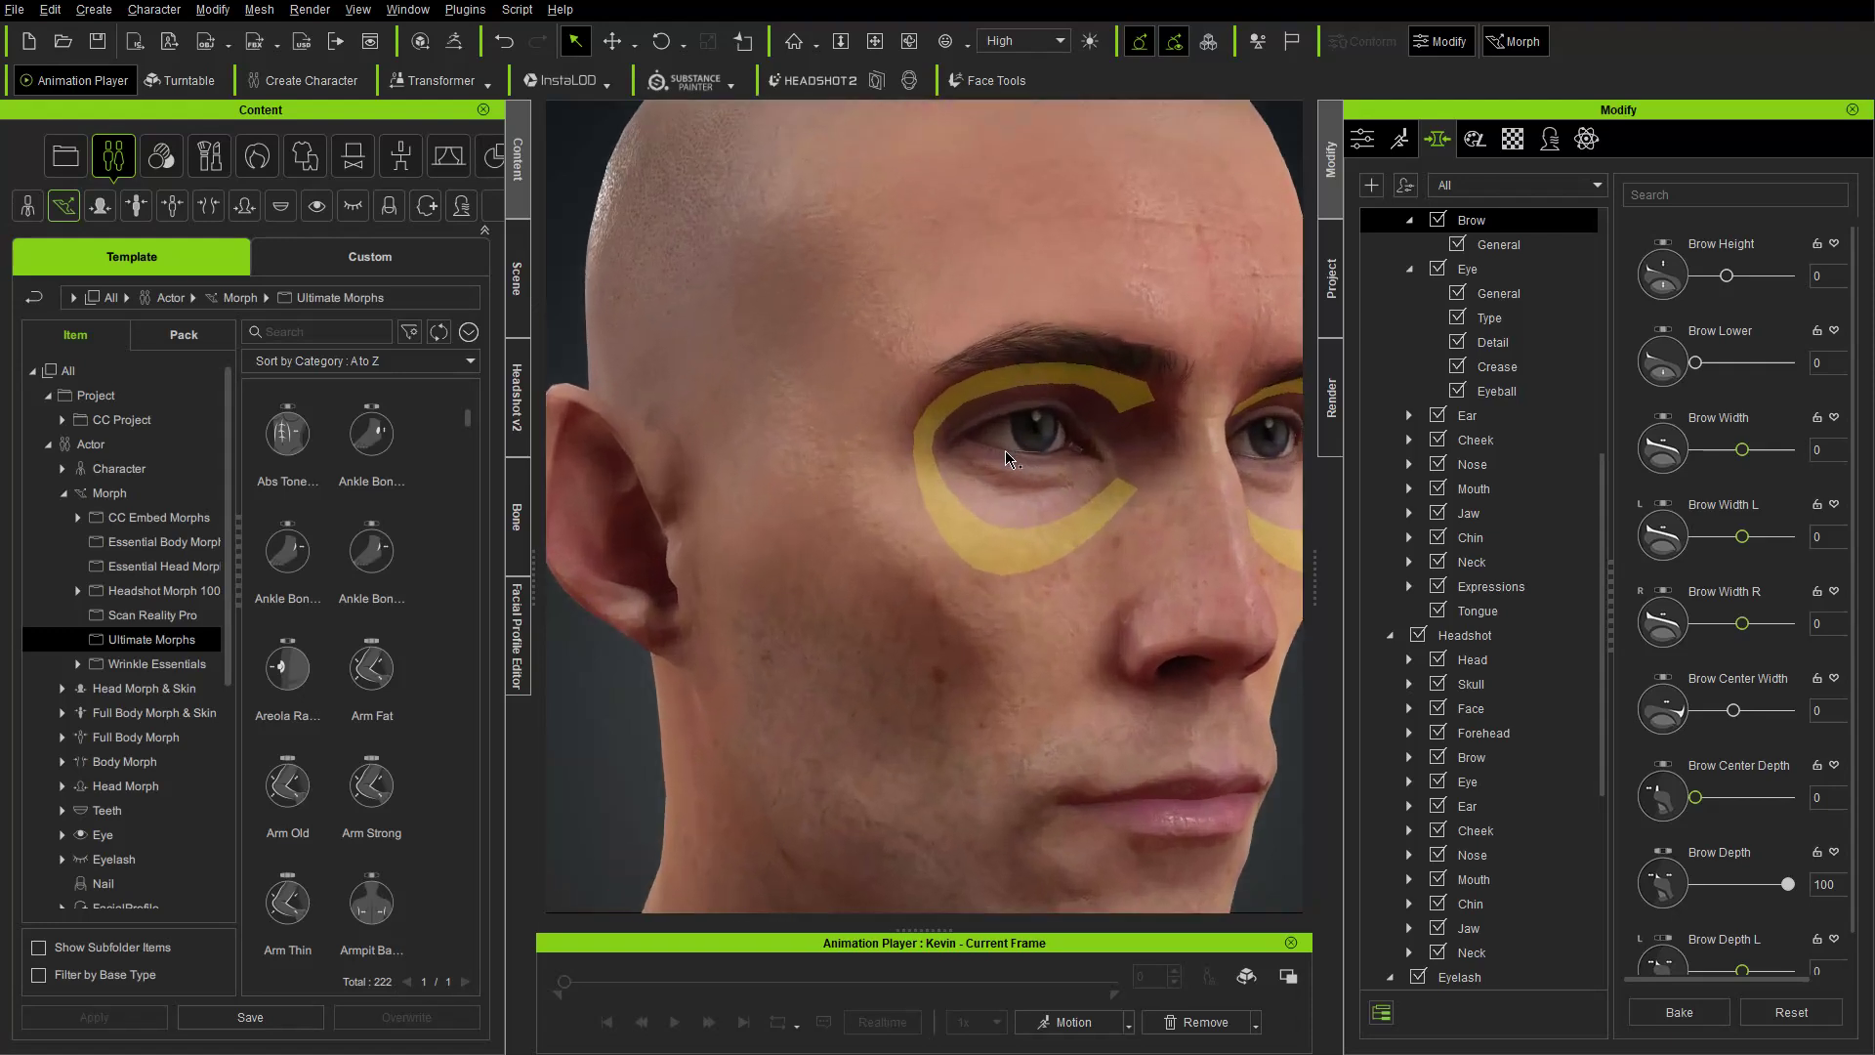
scroll(1009, 457, down, 5)
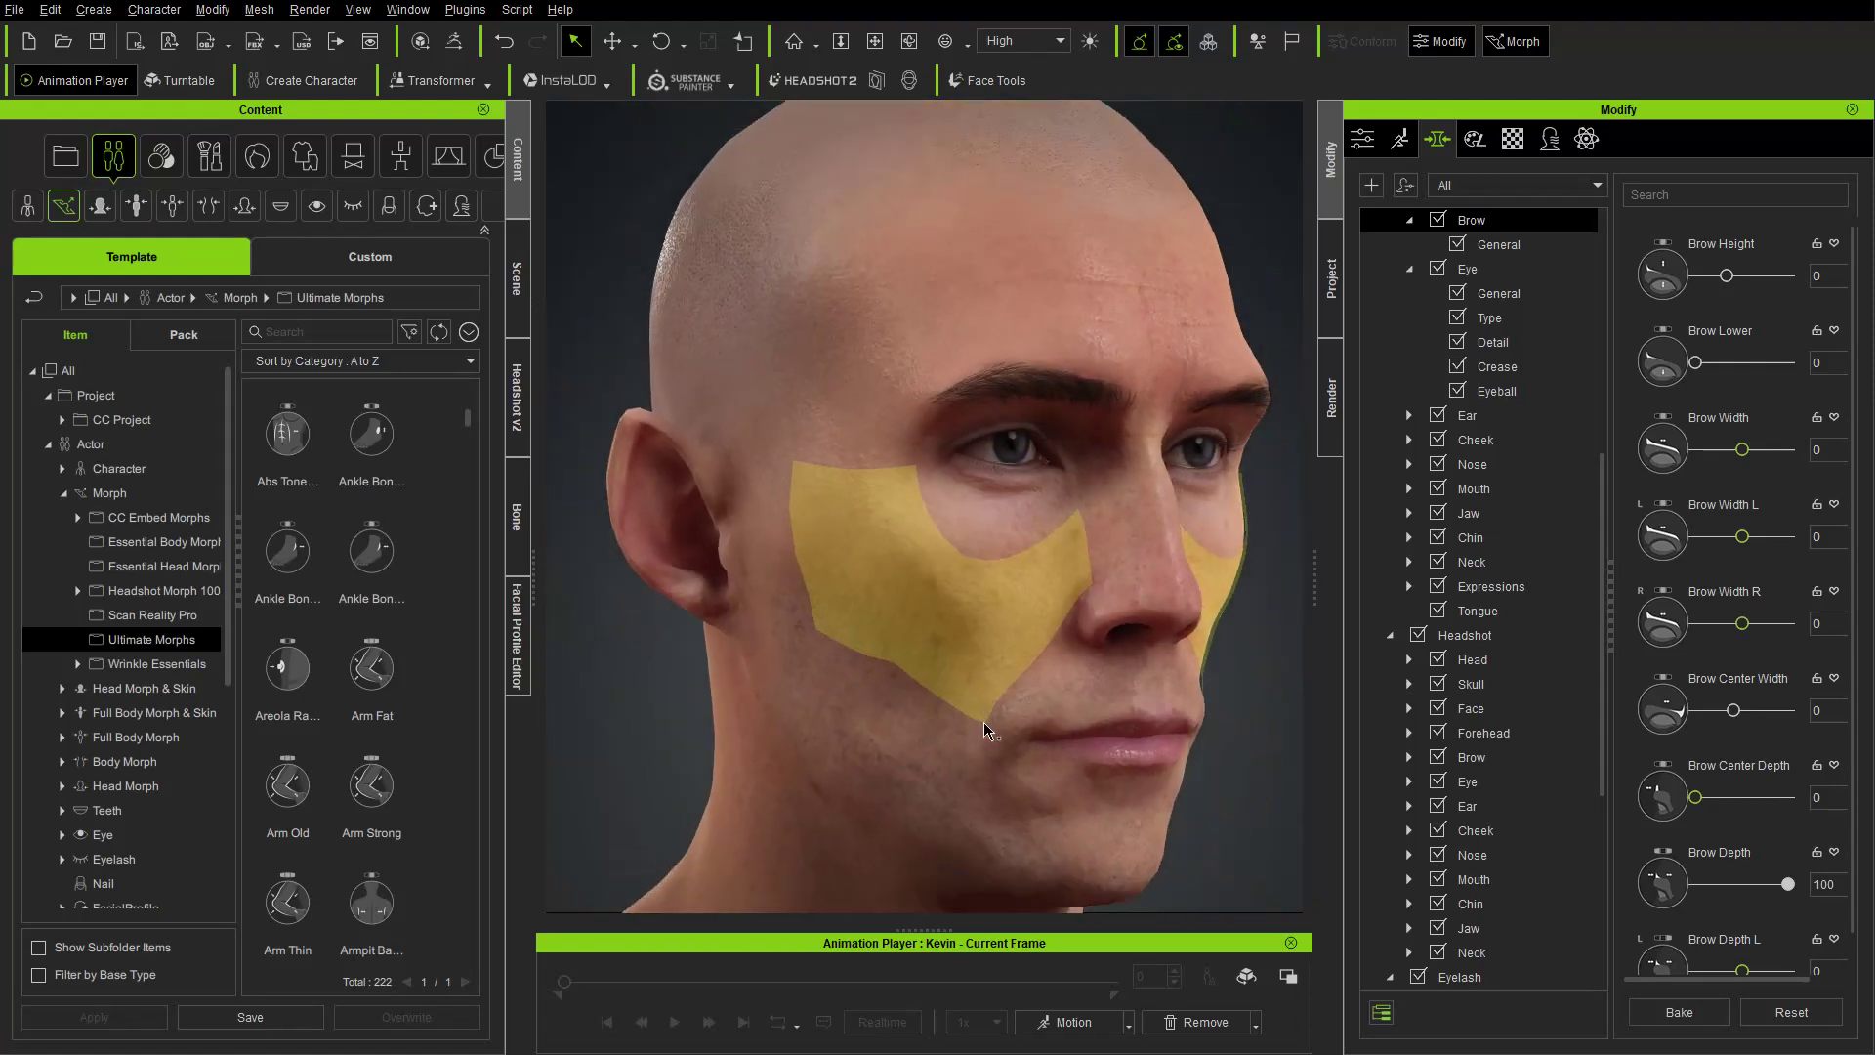
click(1476, 140)
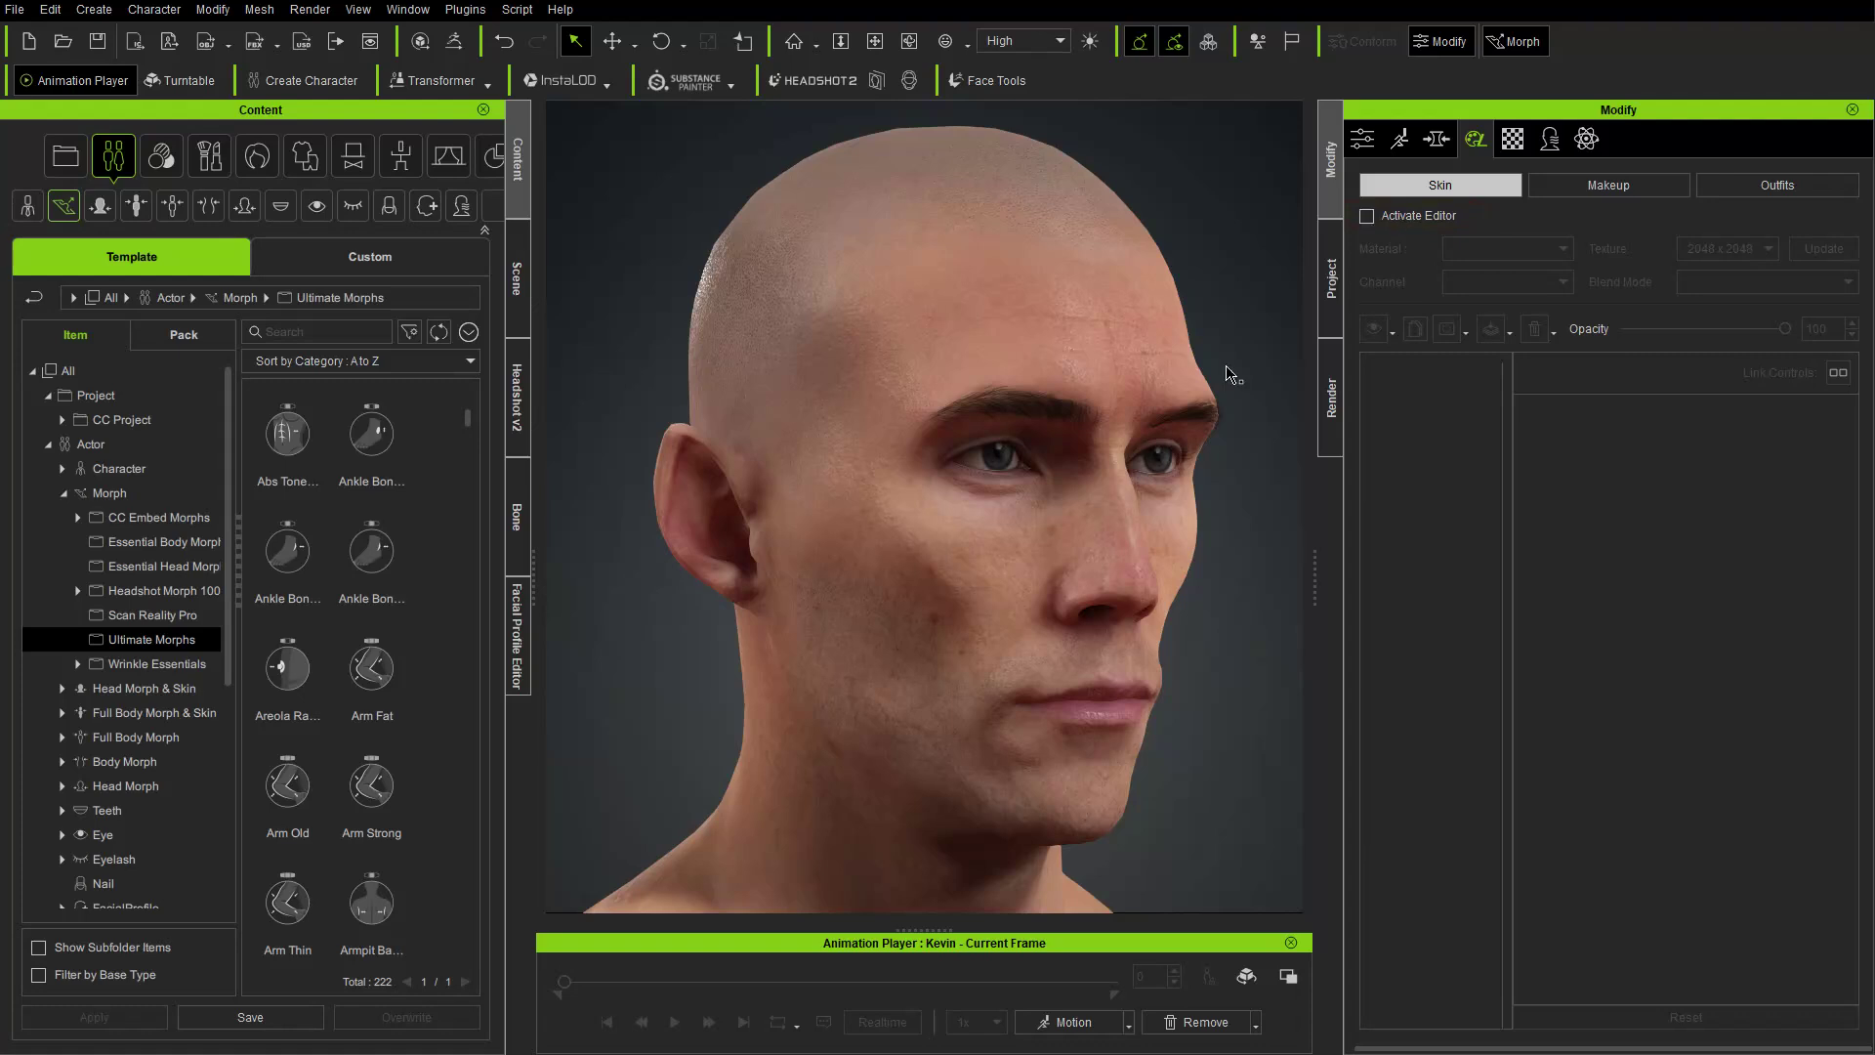
- Show the scene's object list and look up the ZBrush Face Tools entry among the plugins
click(523, 273)
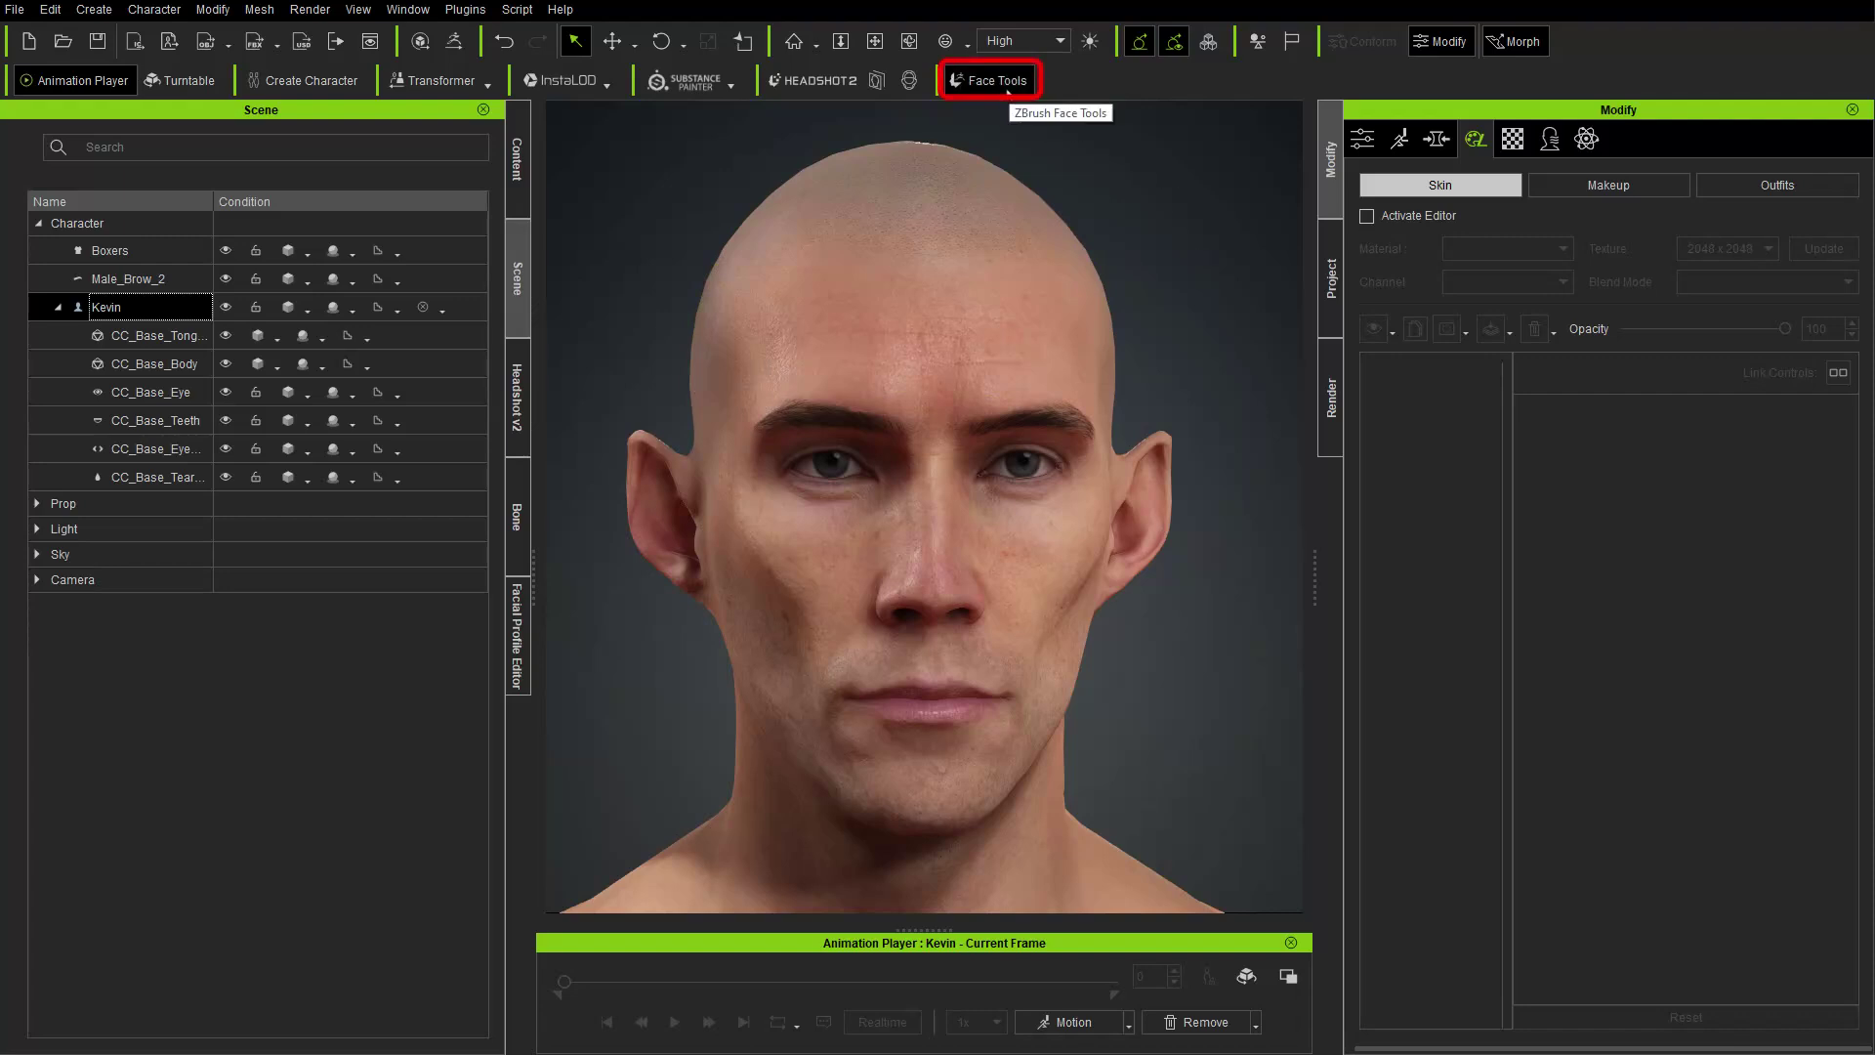
click(459, 11)
mouse_move(549, 142)
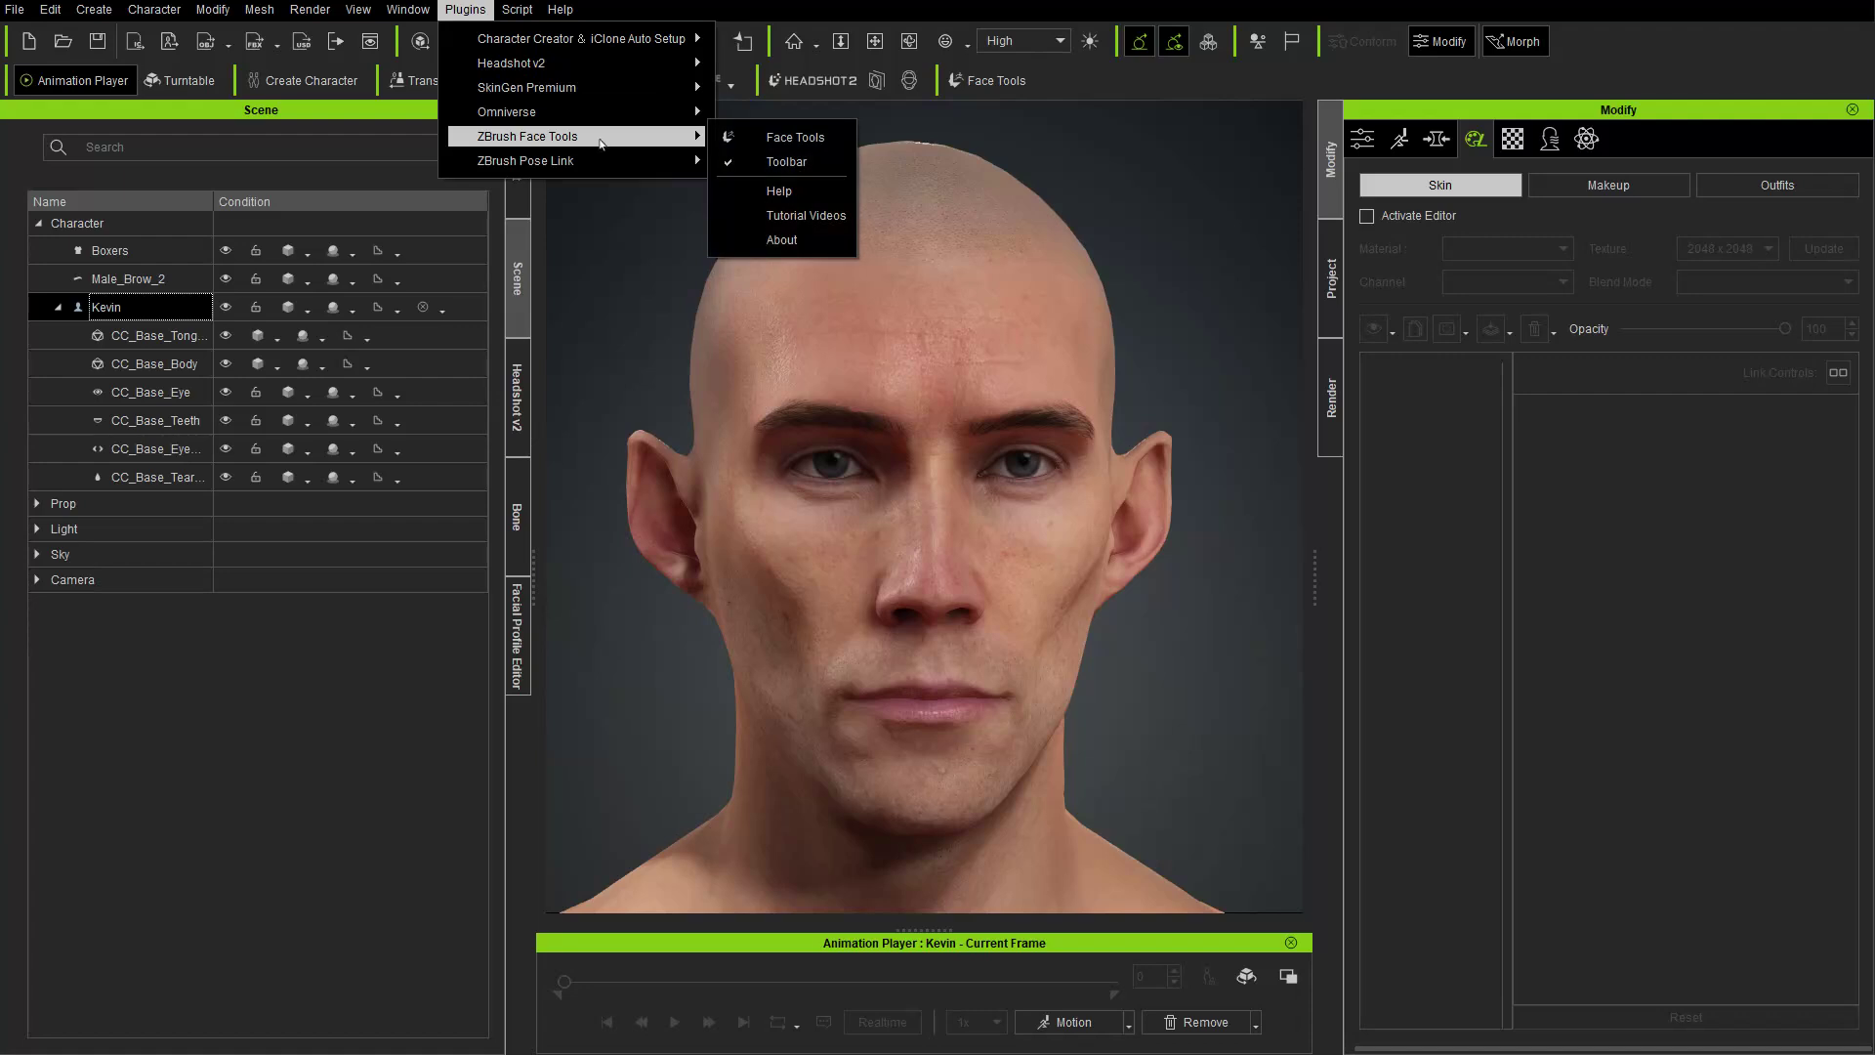
click(1068, 82)
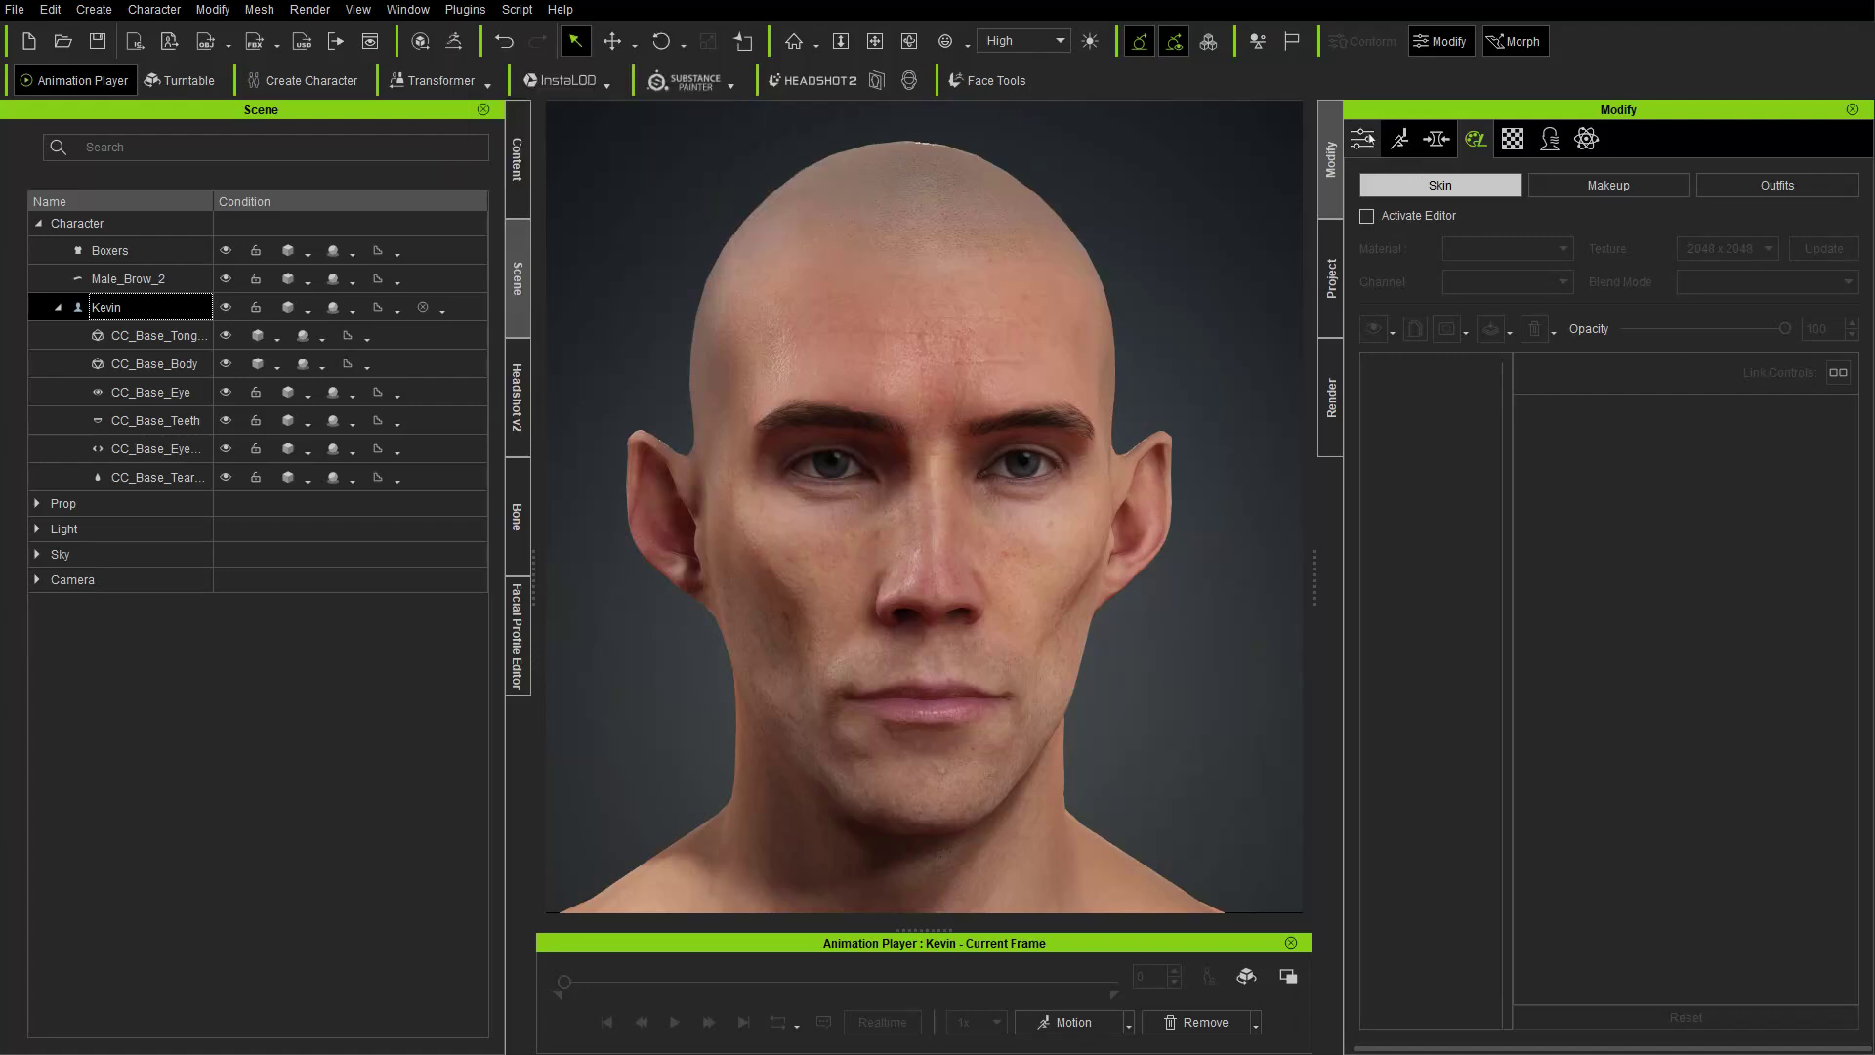
- Display the character attributes containing the ZBrush Face Tools command and select Kevin in the scene
click(1365, 138)
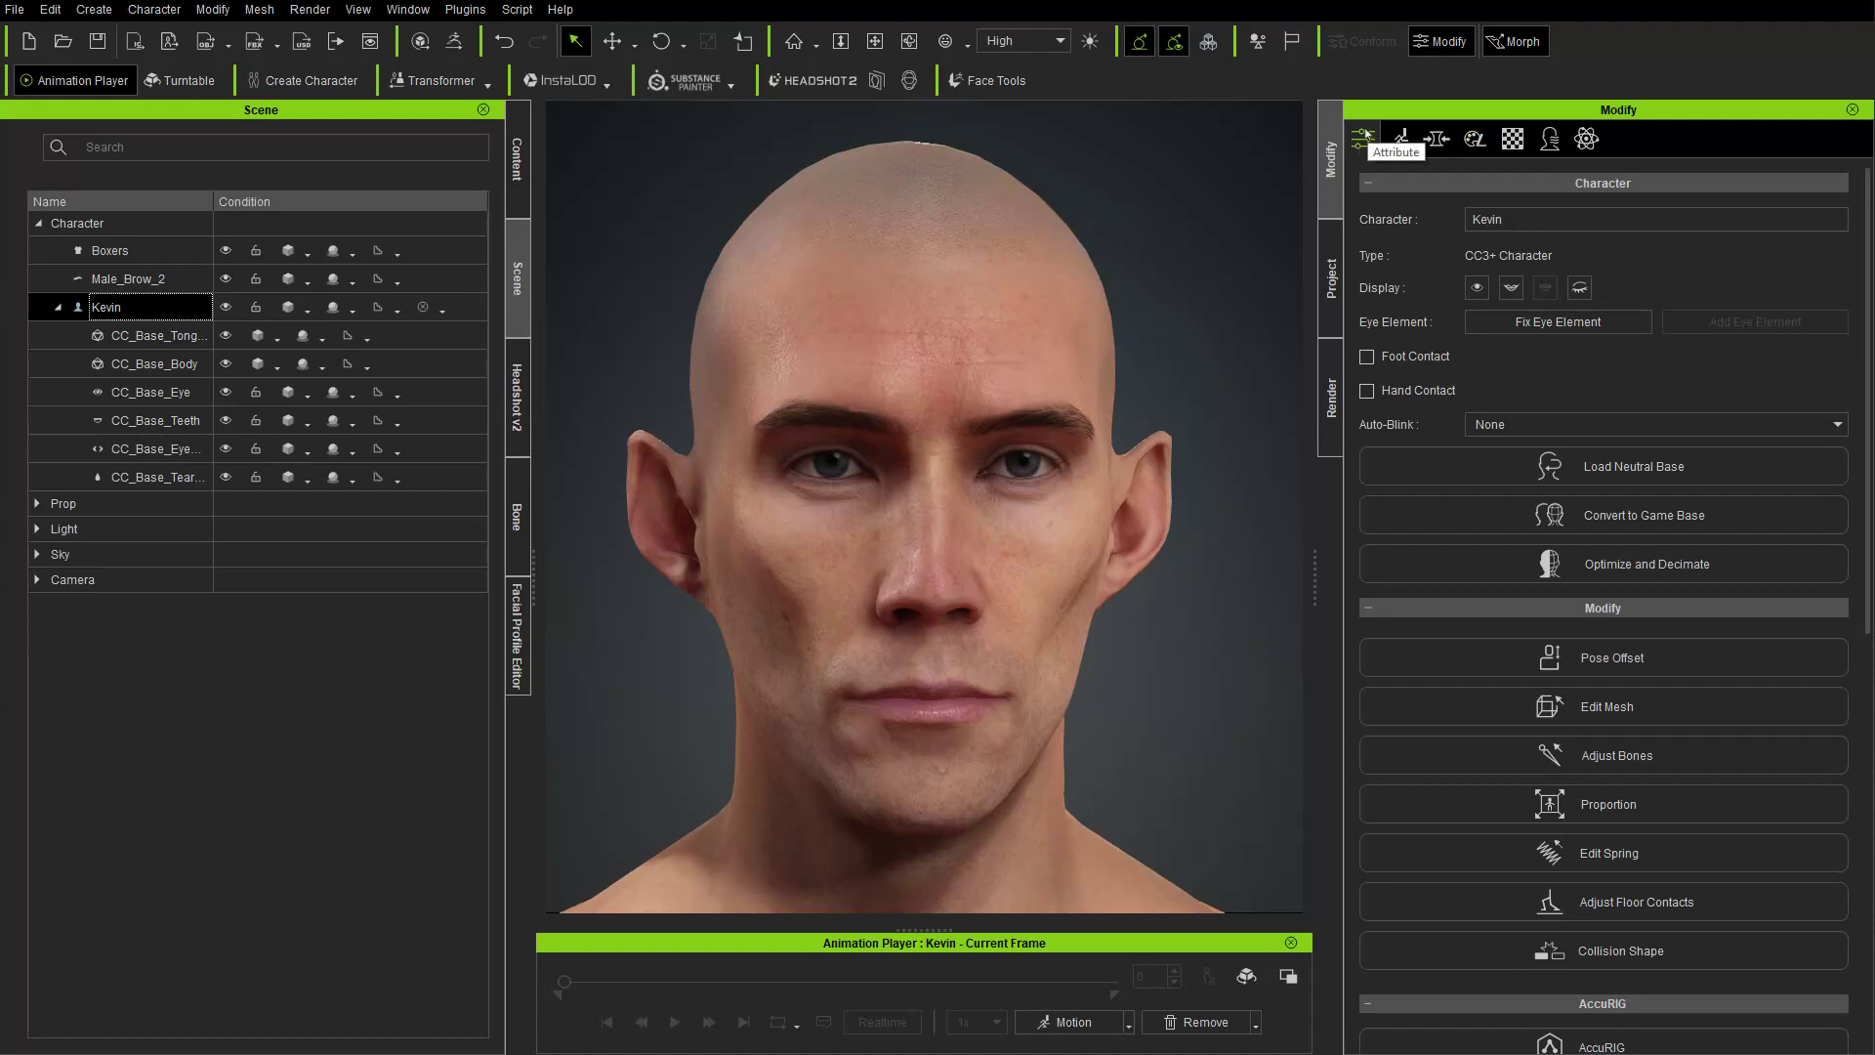
scroll(1460, 459, down, 3)
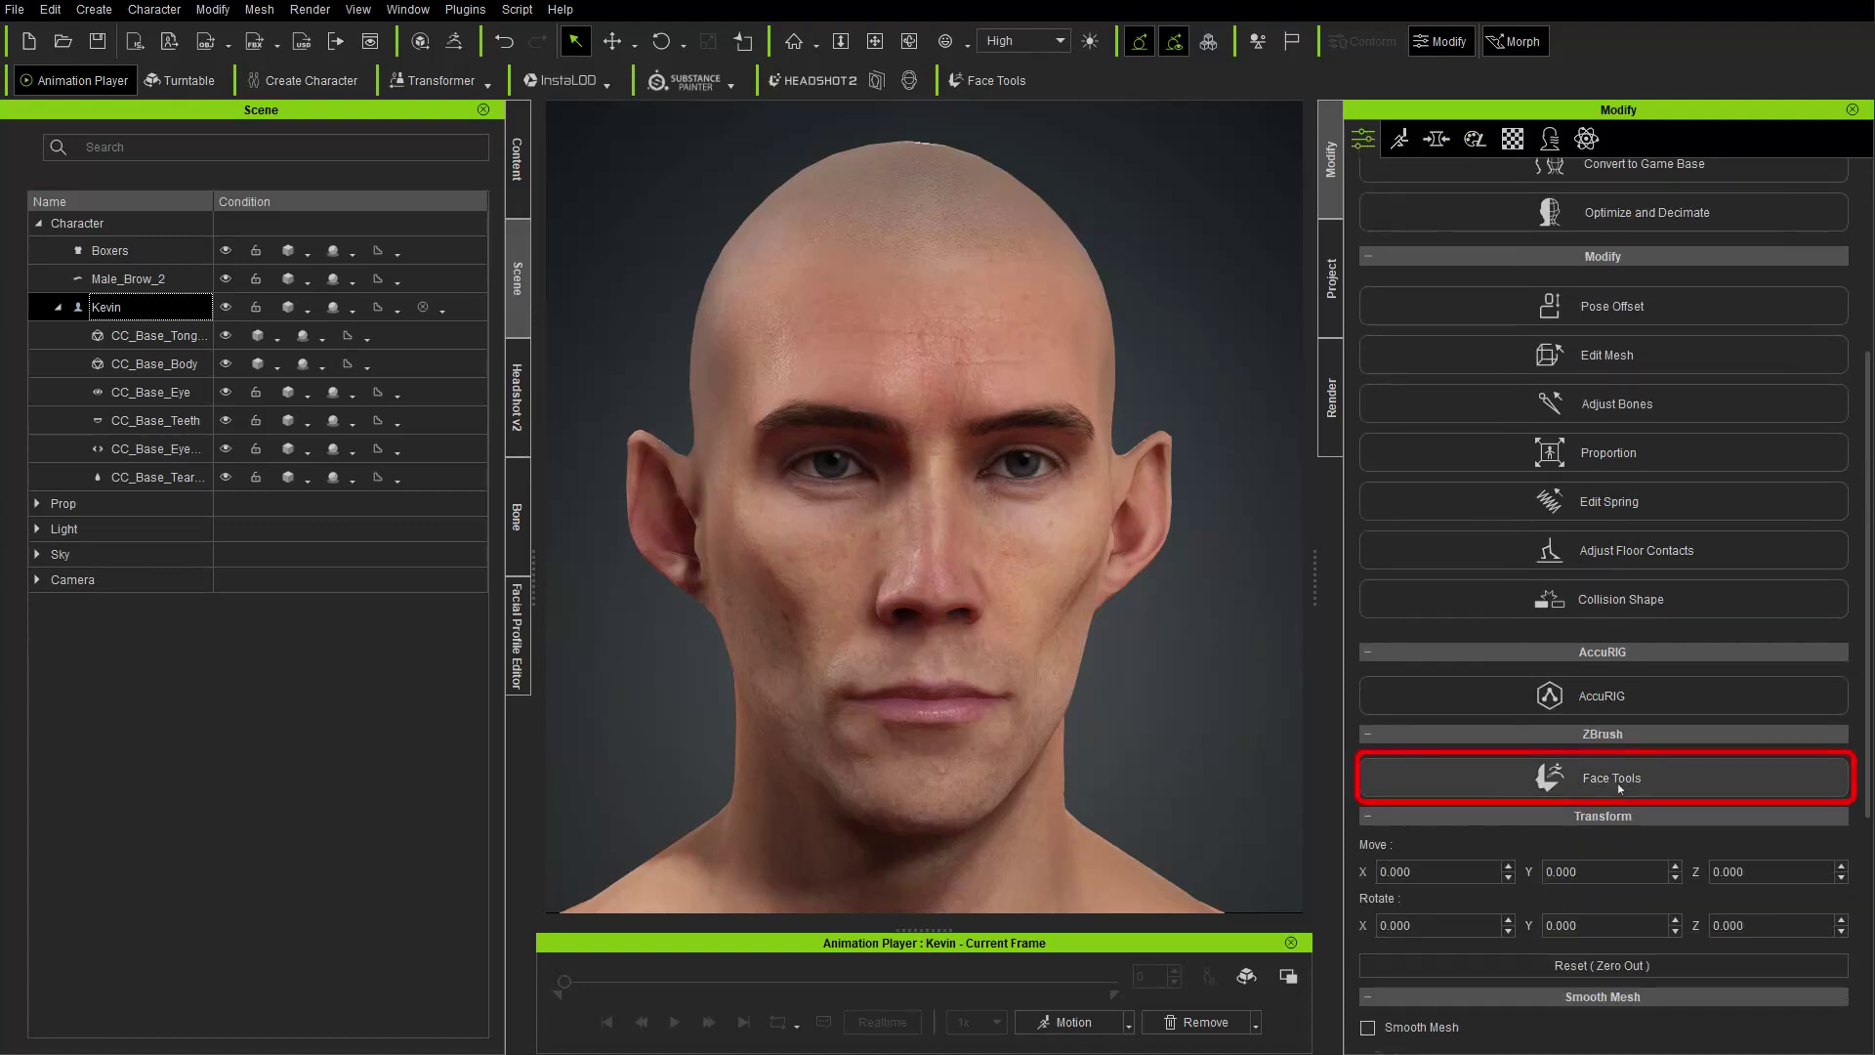
click(312, 336)
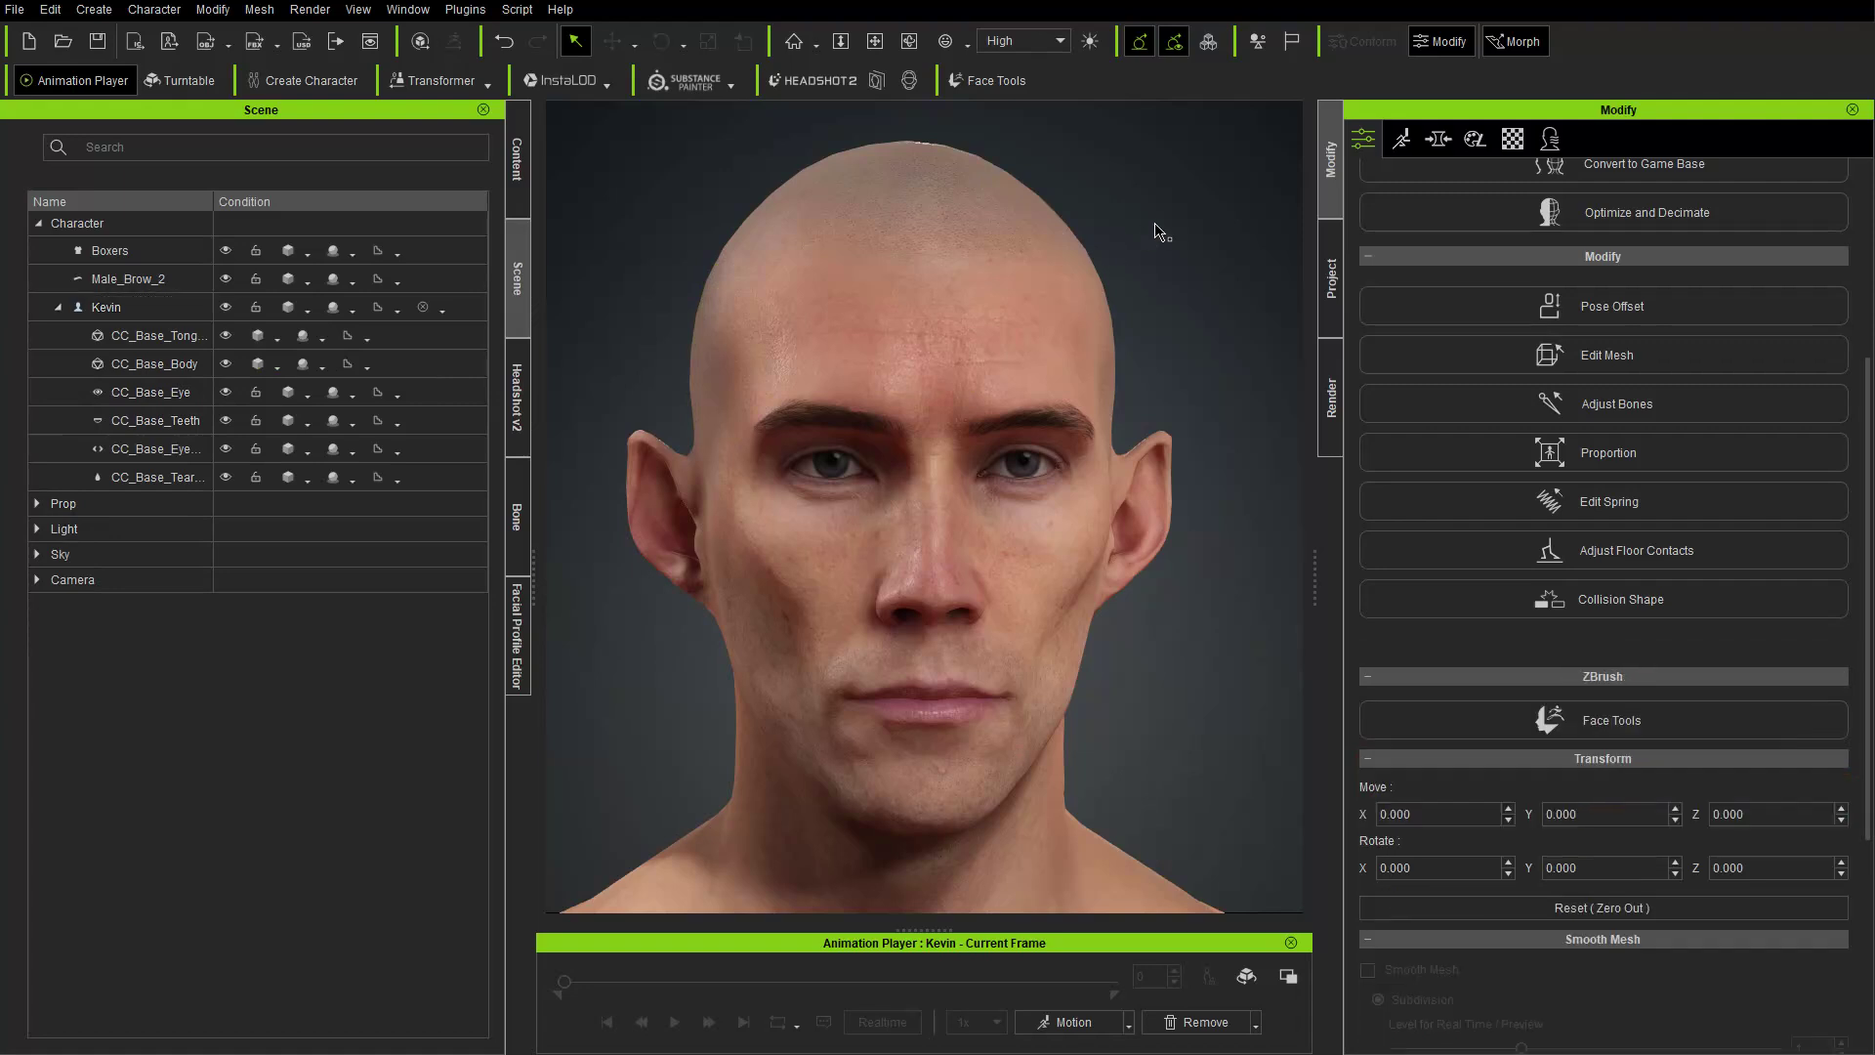
click(105, 307)
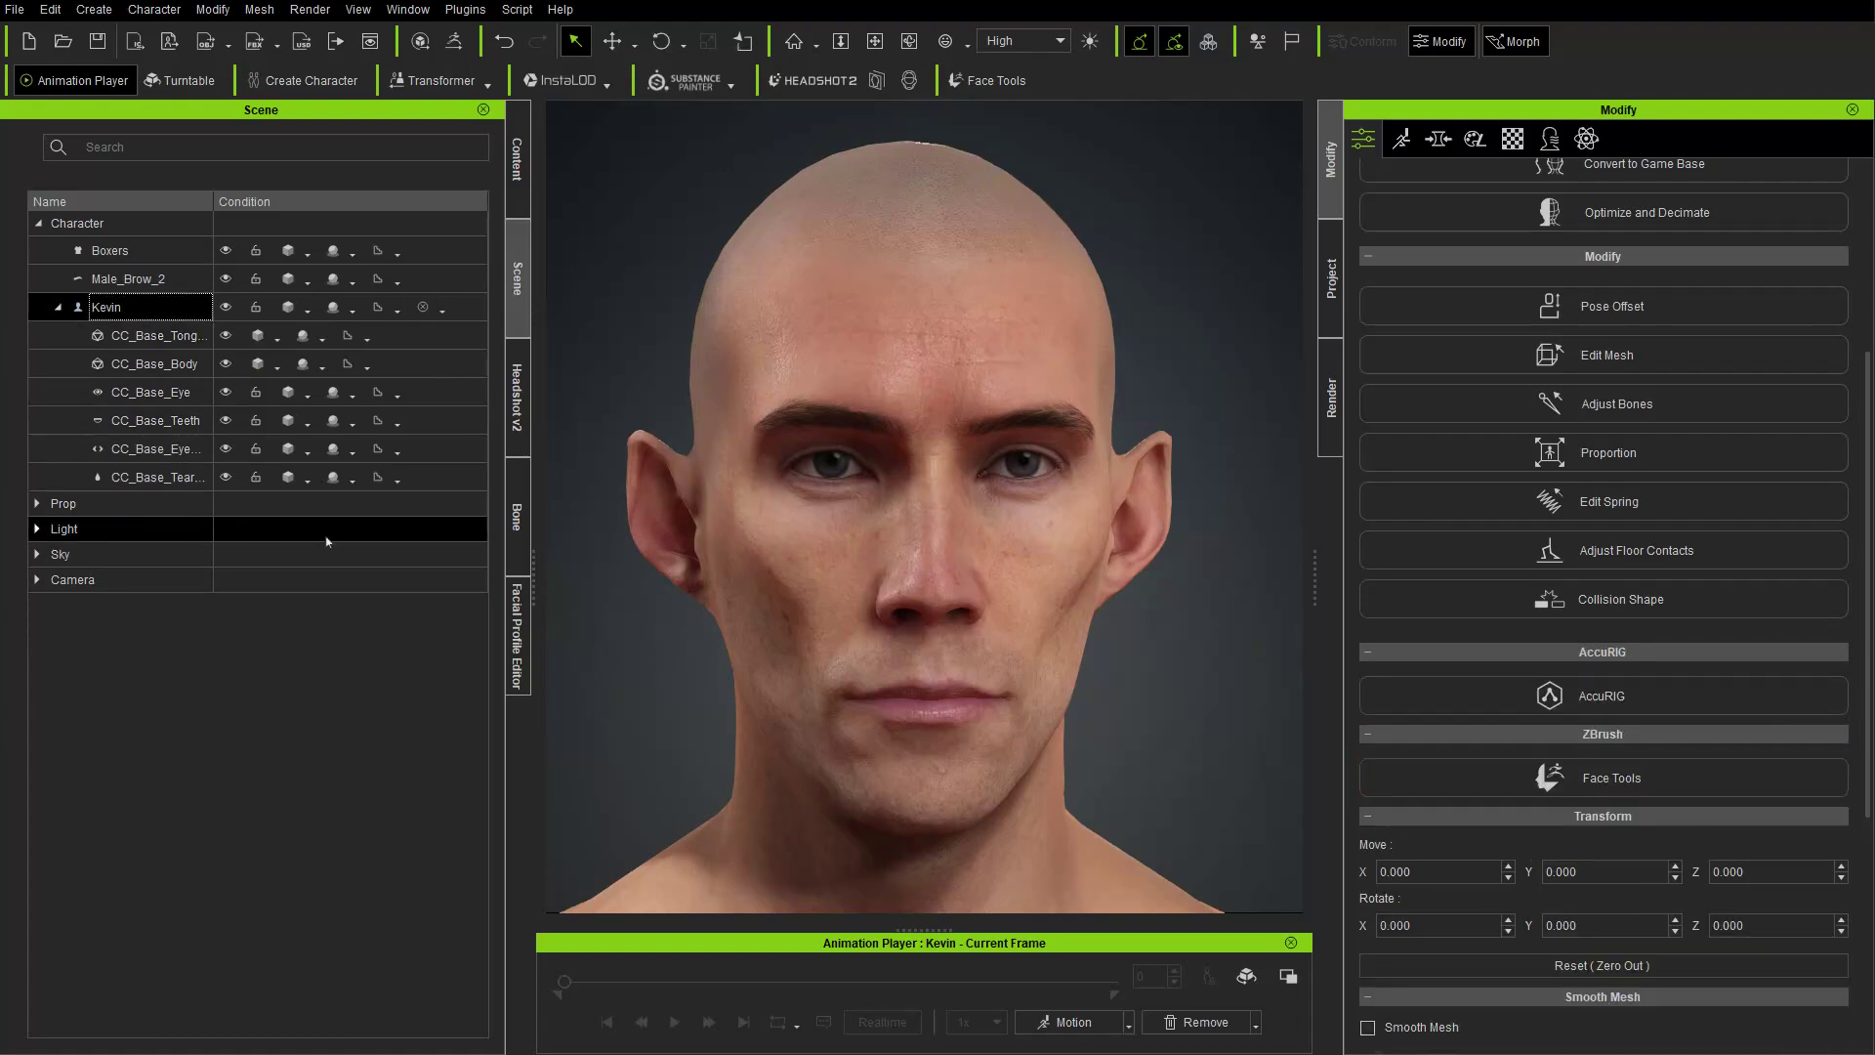
- Launch Face Tools for Kevin, adding its plugin to the ZBrush installation and choosing ZBrush version 2024
click(989, 82)
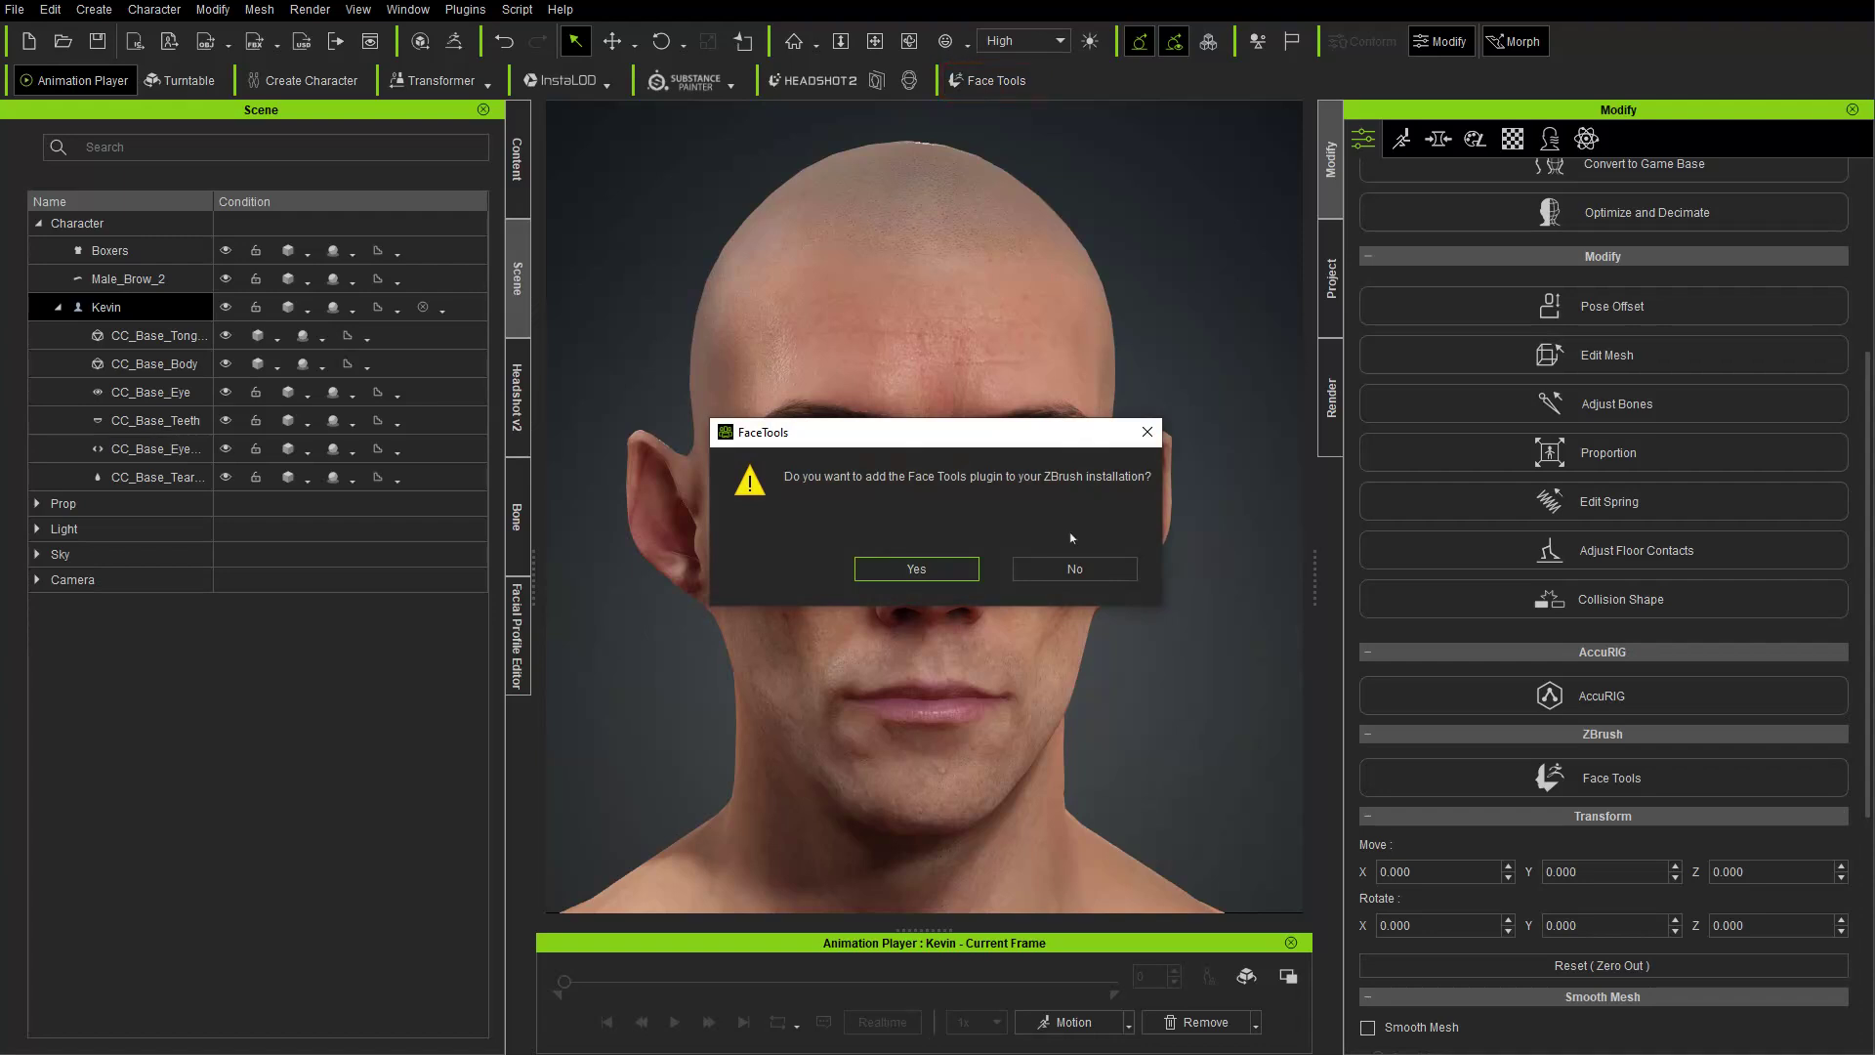
click(899, 563)
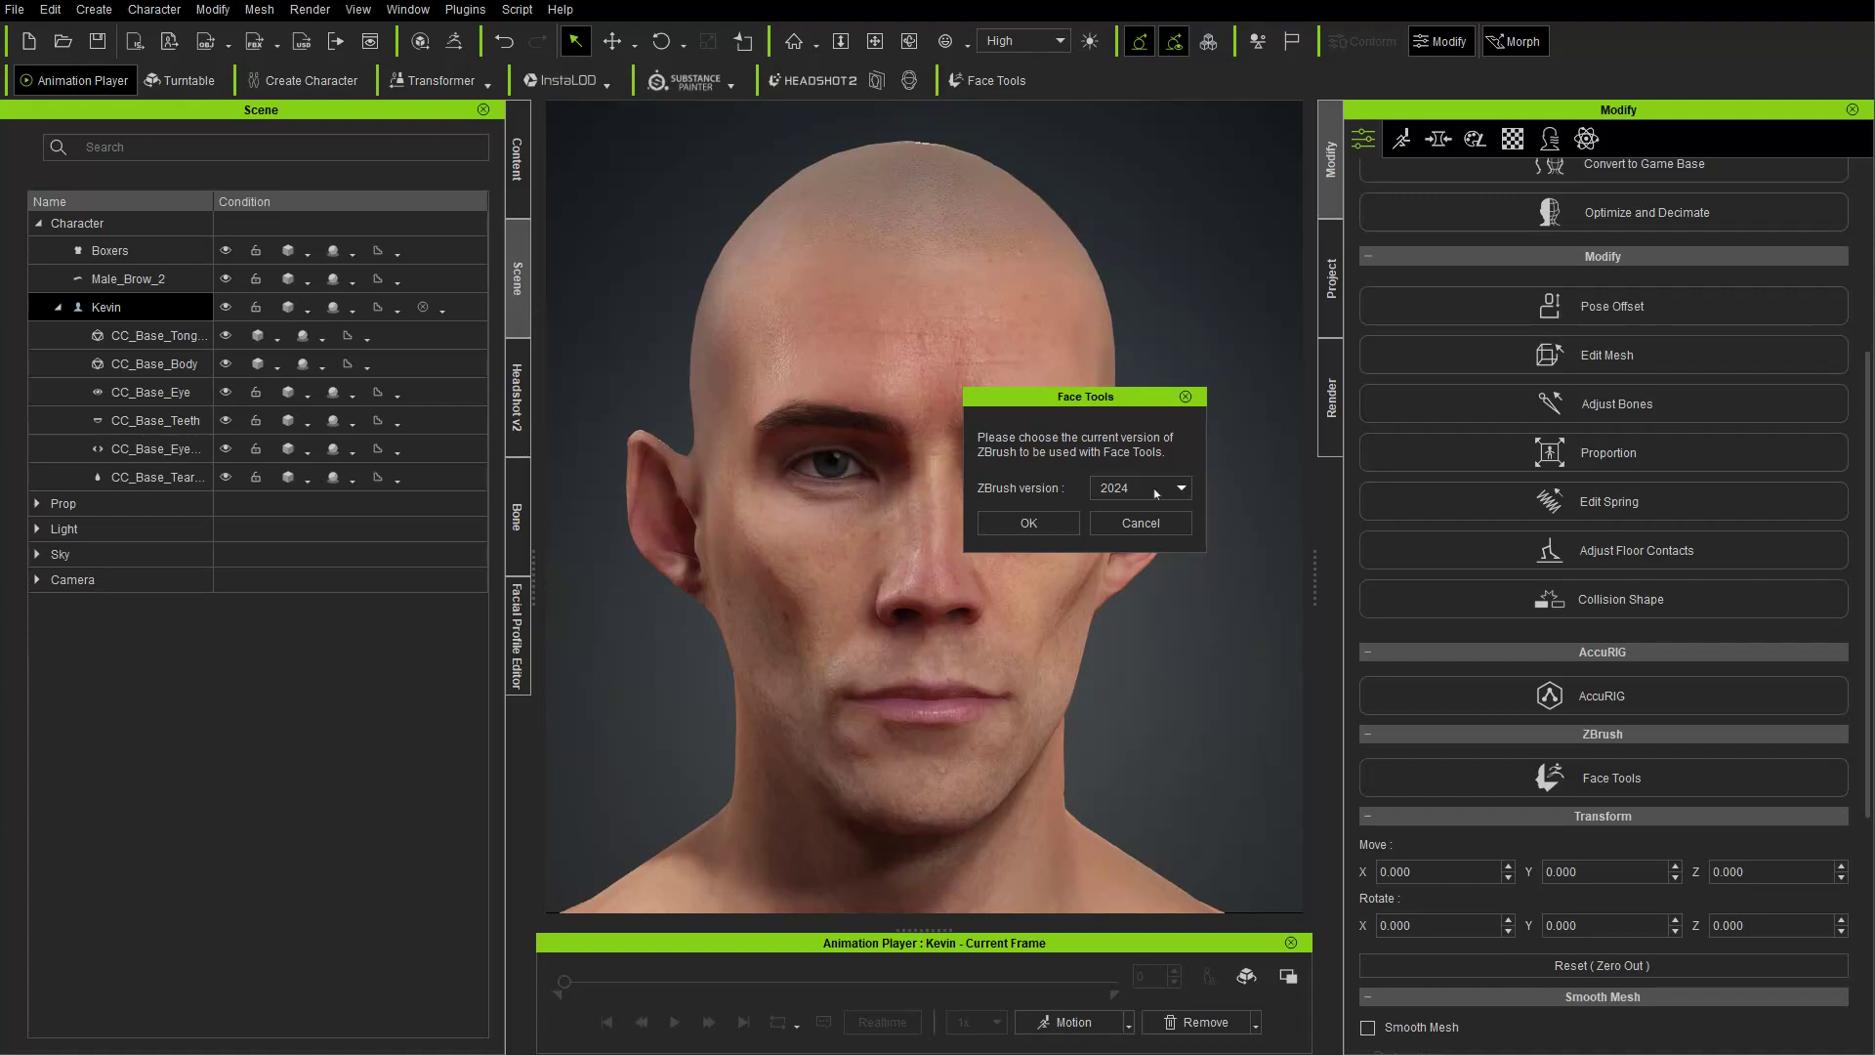
click(1029, 522)
drag(609, 230, 556, 184)
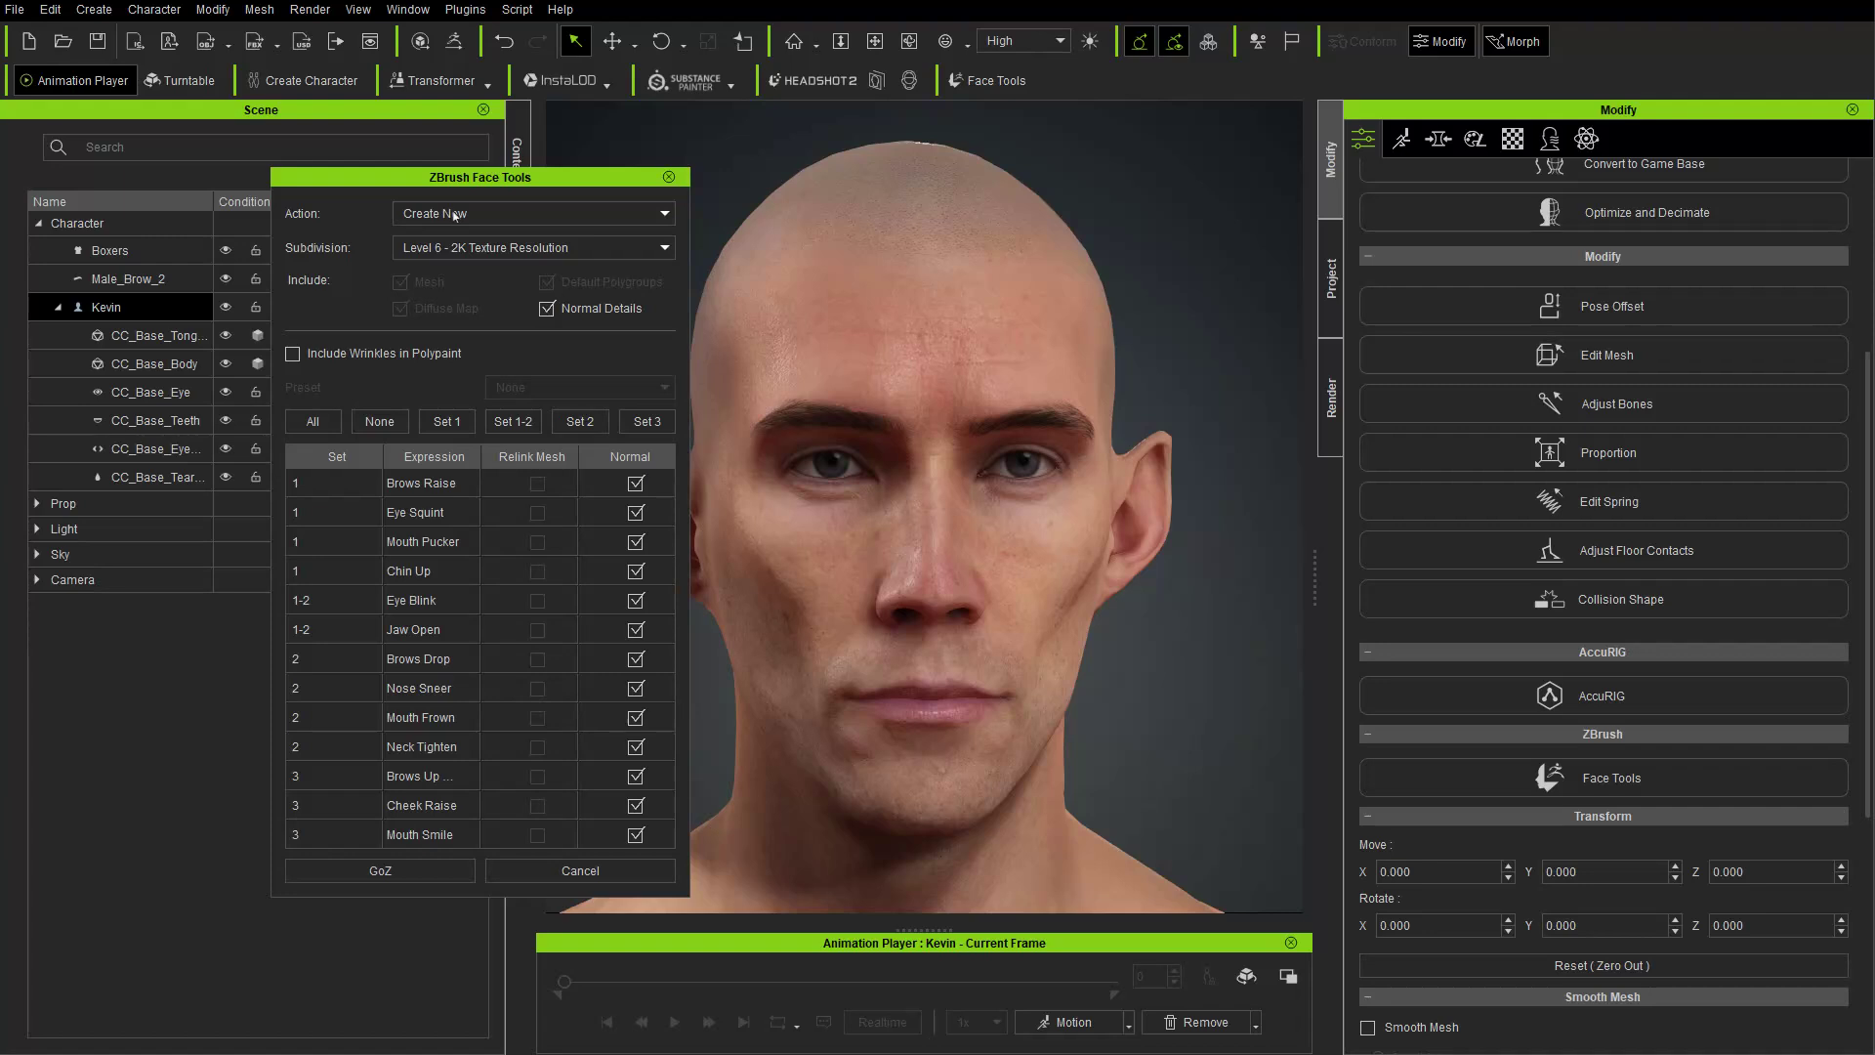
- Review the Face Tools Action choices, Create New and Relink, and keep Create New
click(454, 215)
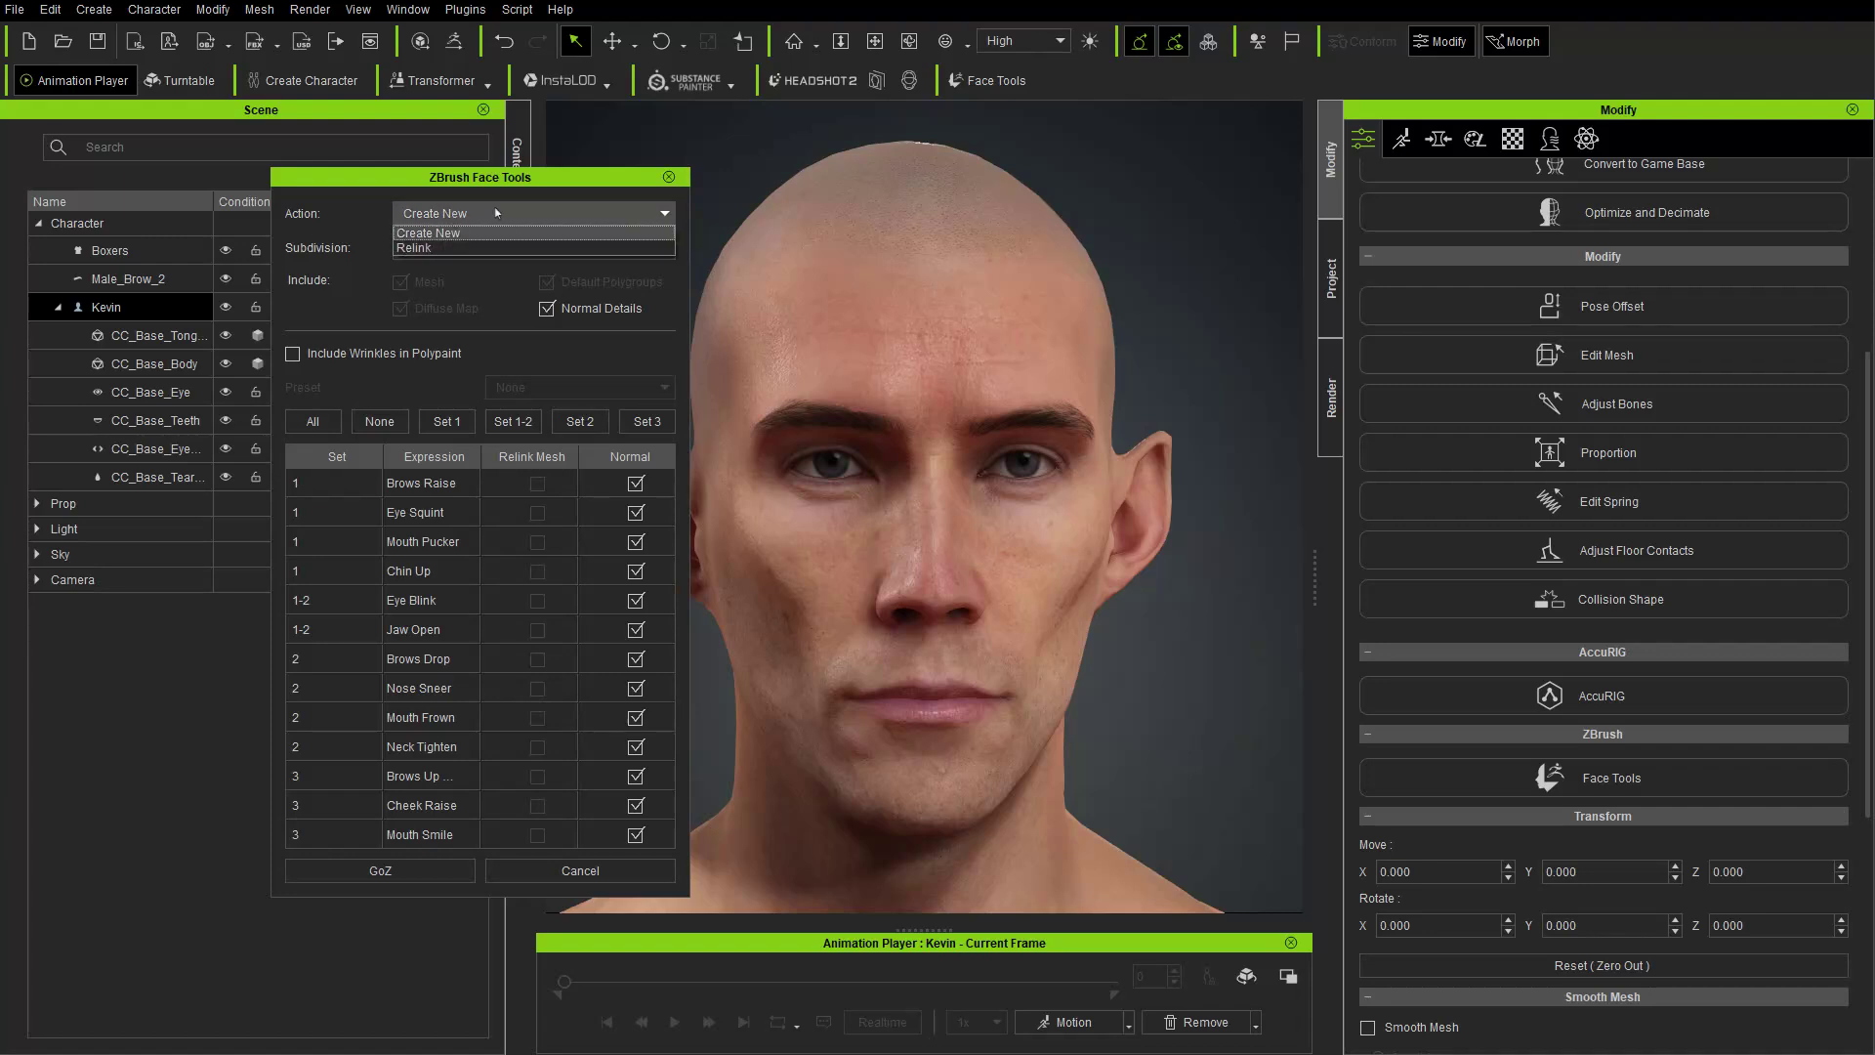
click(496, 213)
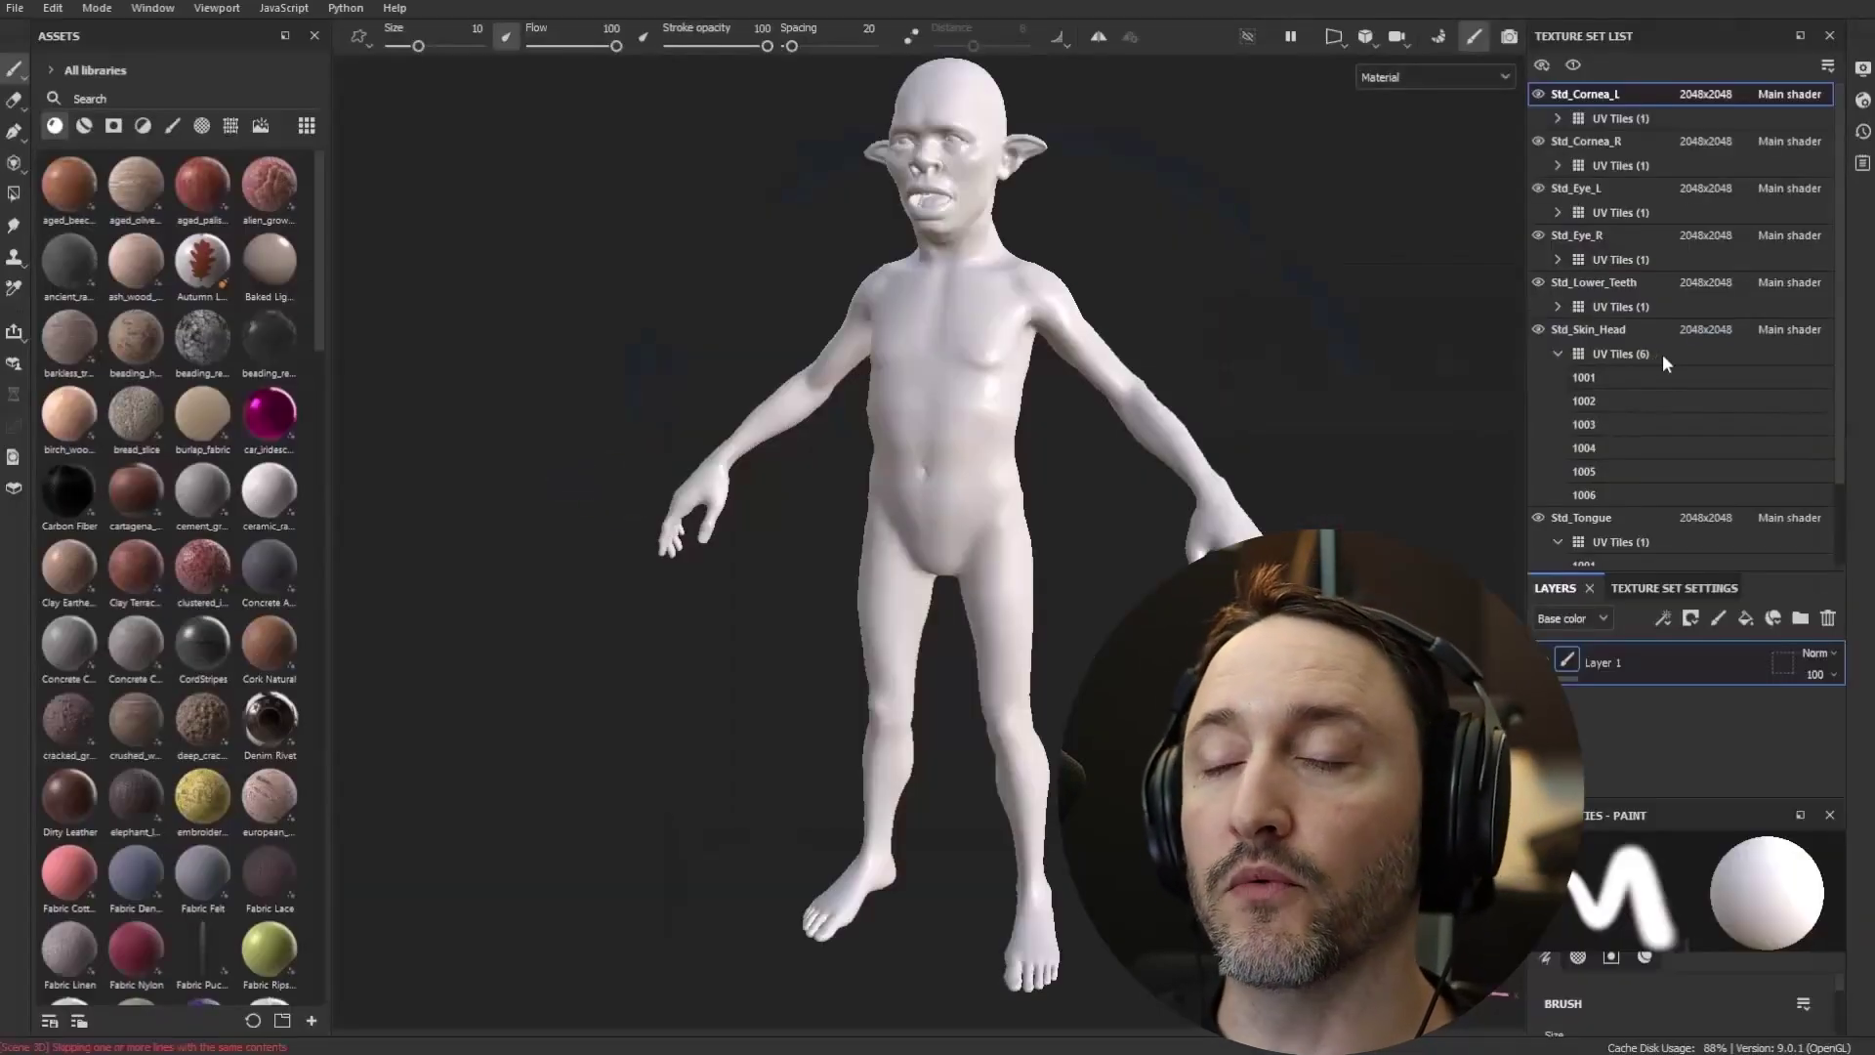
mouse_move(1607, 381)
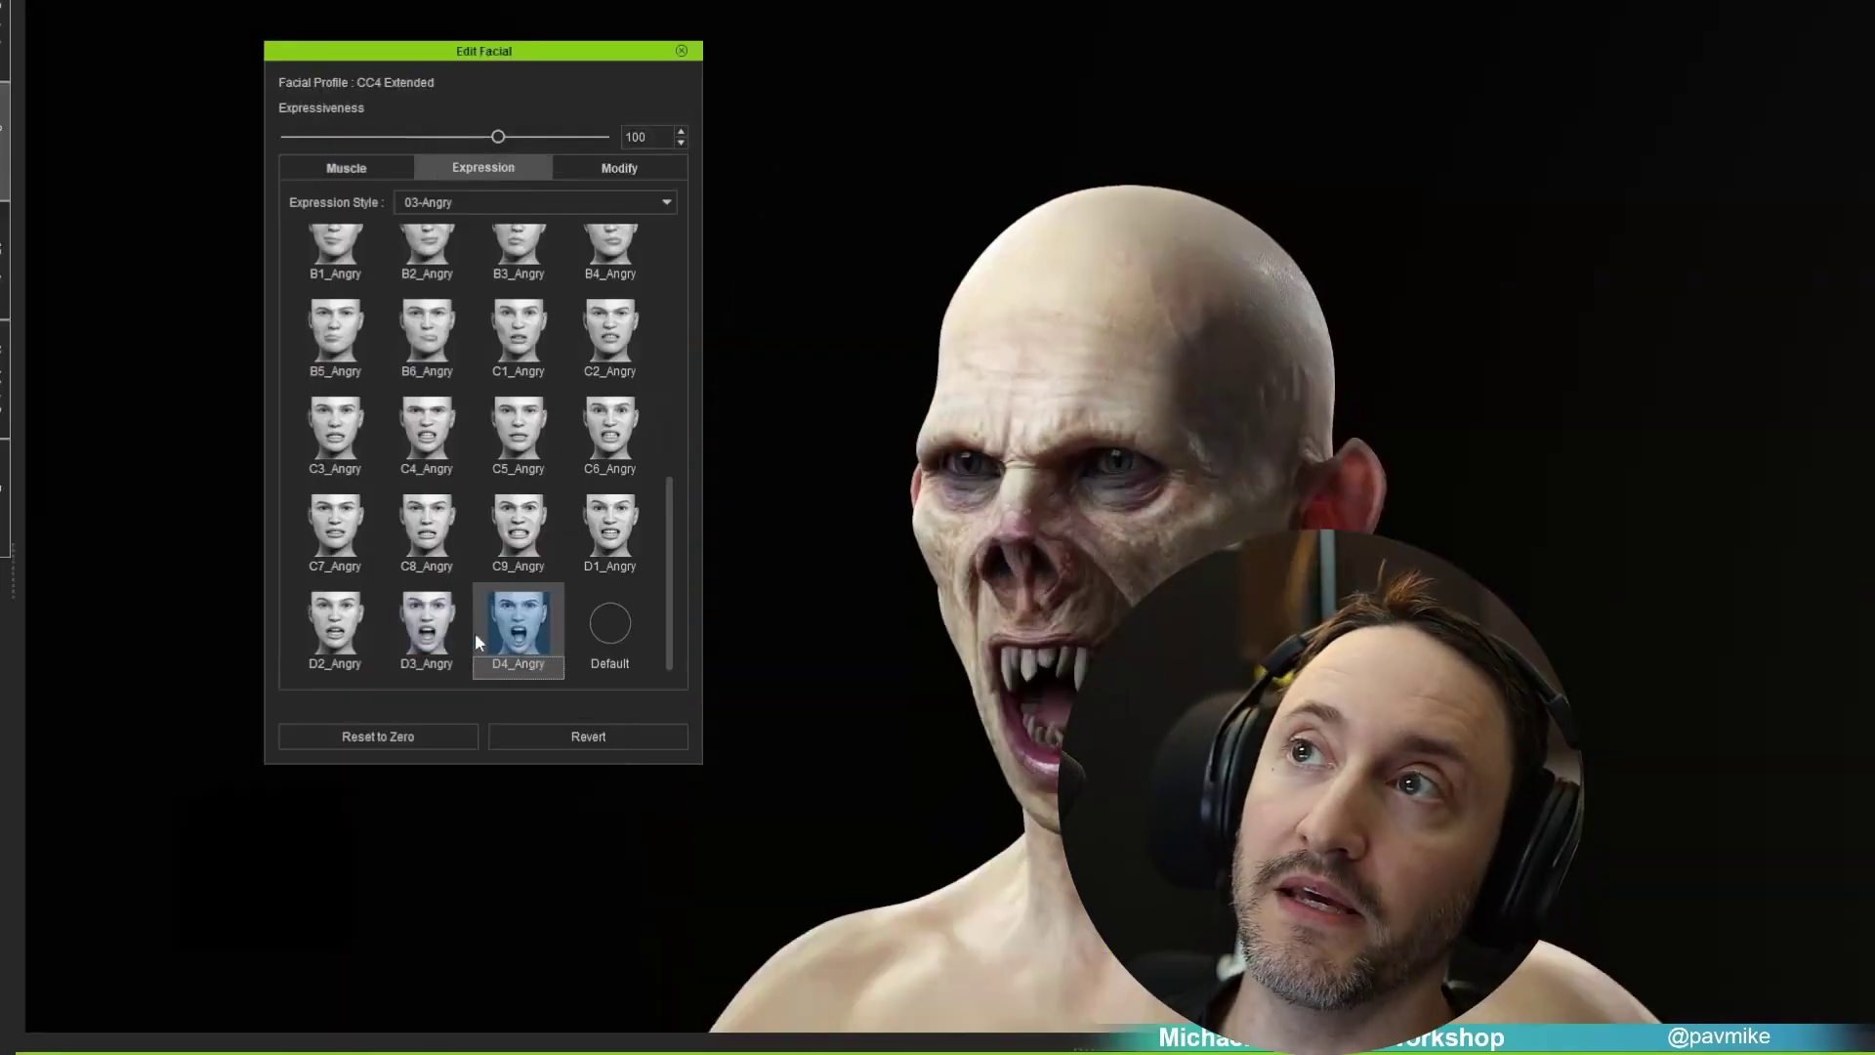
- Preview the D3_Angry and C4_Angry expressions on the creature and try a facial muscle adjustment
click(429, 627)
click(427, 430)
click(346, 168)
mouse_move(313, 460)
mouse_down()
mouse_move(408, 441)
mouse_move(440, 498)
mouse_up()
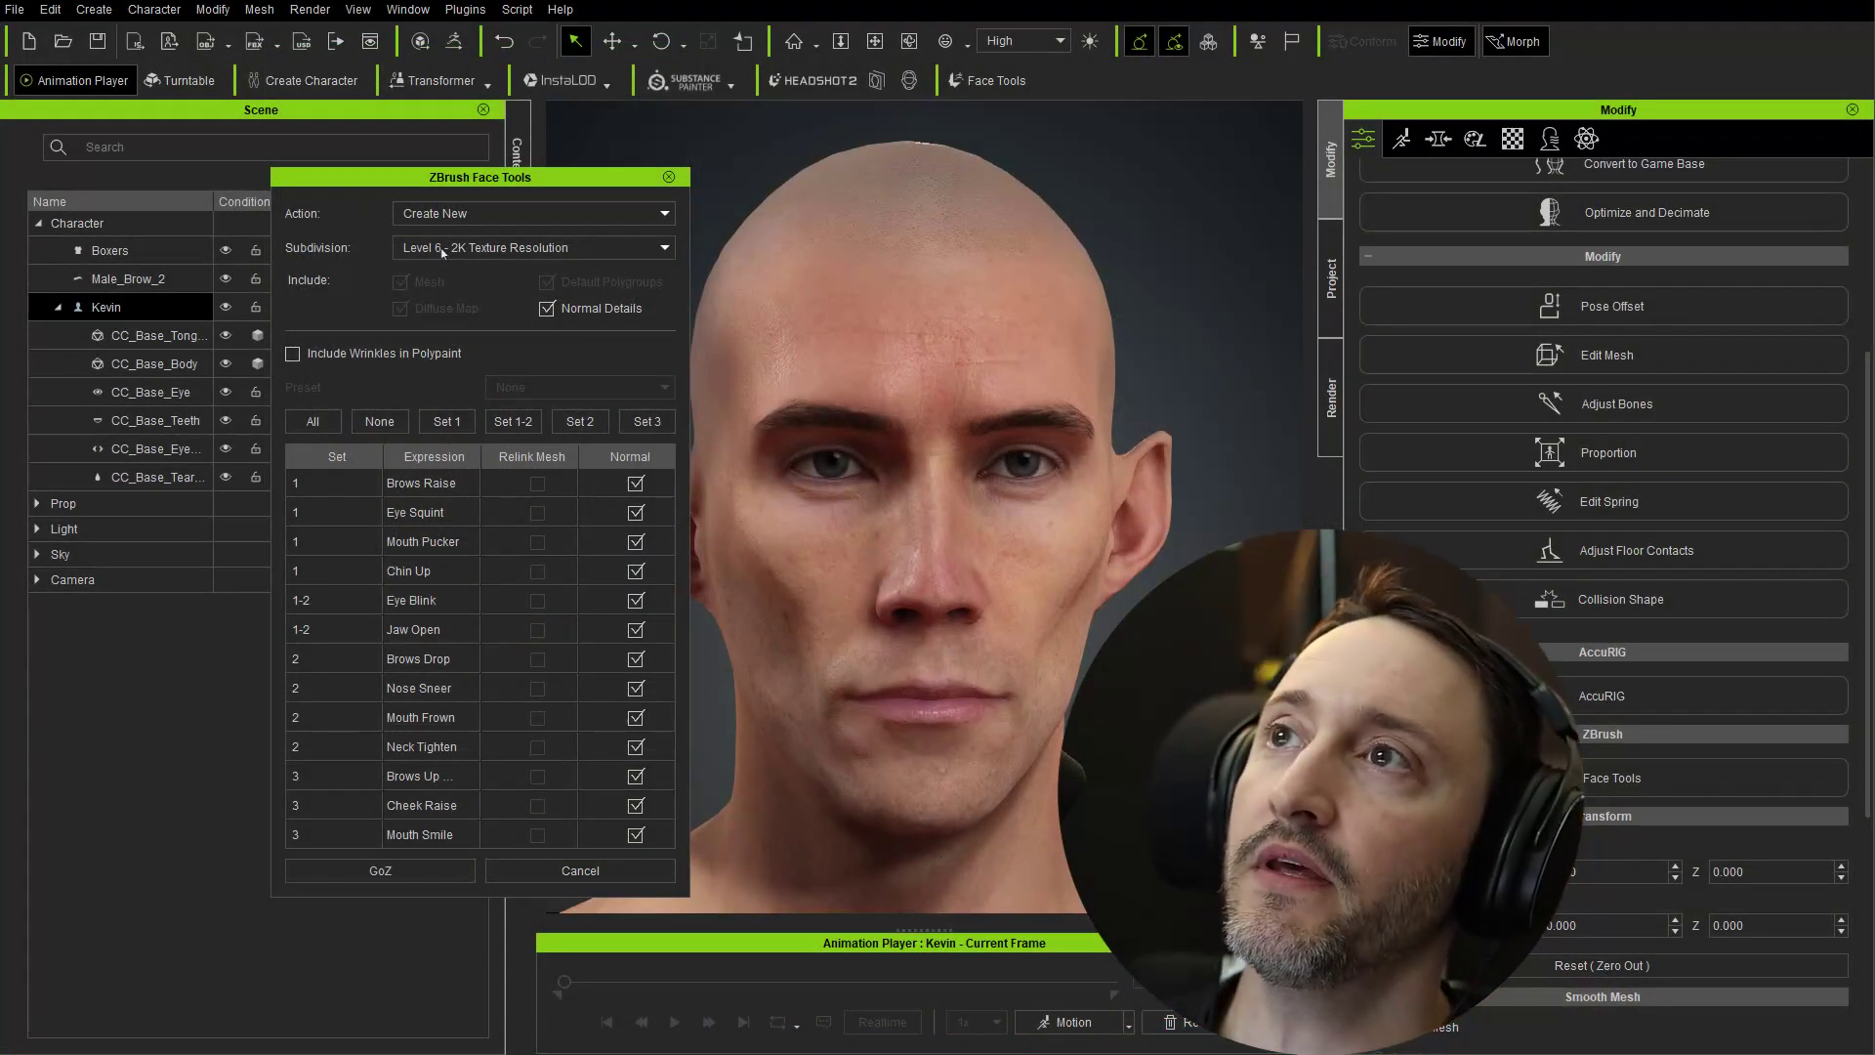
- Review the Face Tools Subdivision choices and keep Level 6 - 2K Texture Resolution
click(442, 249)
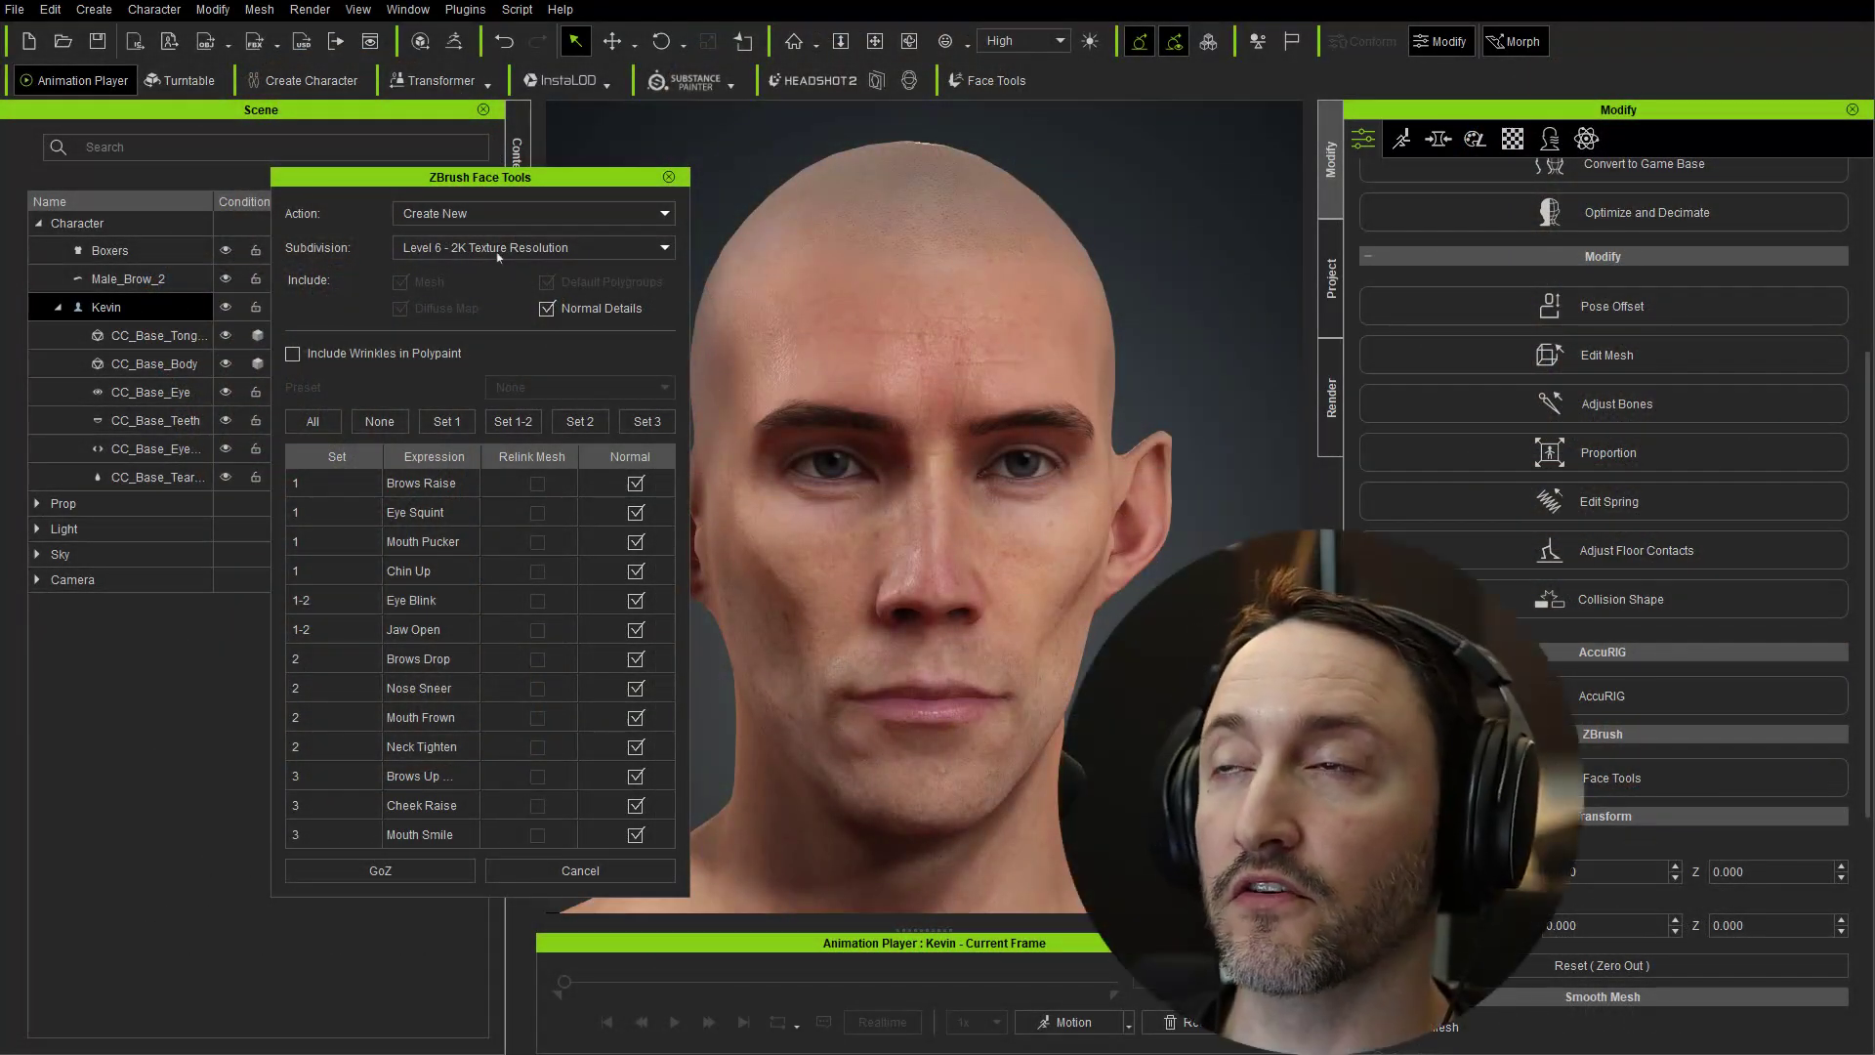
click(498, 247)
click(498, 257)
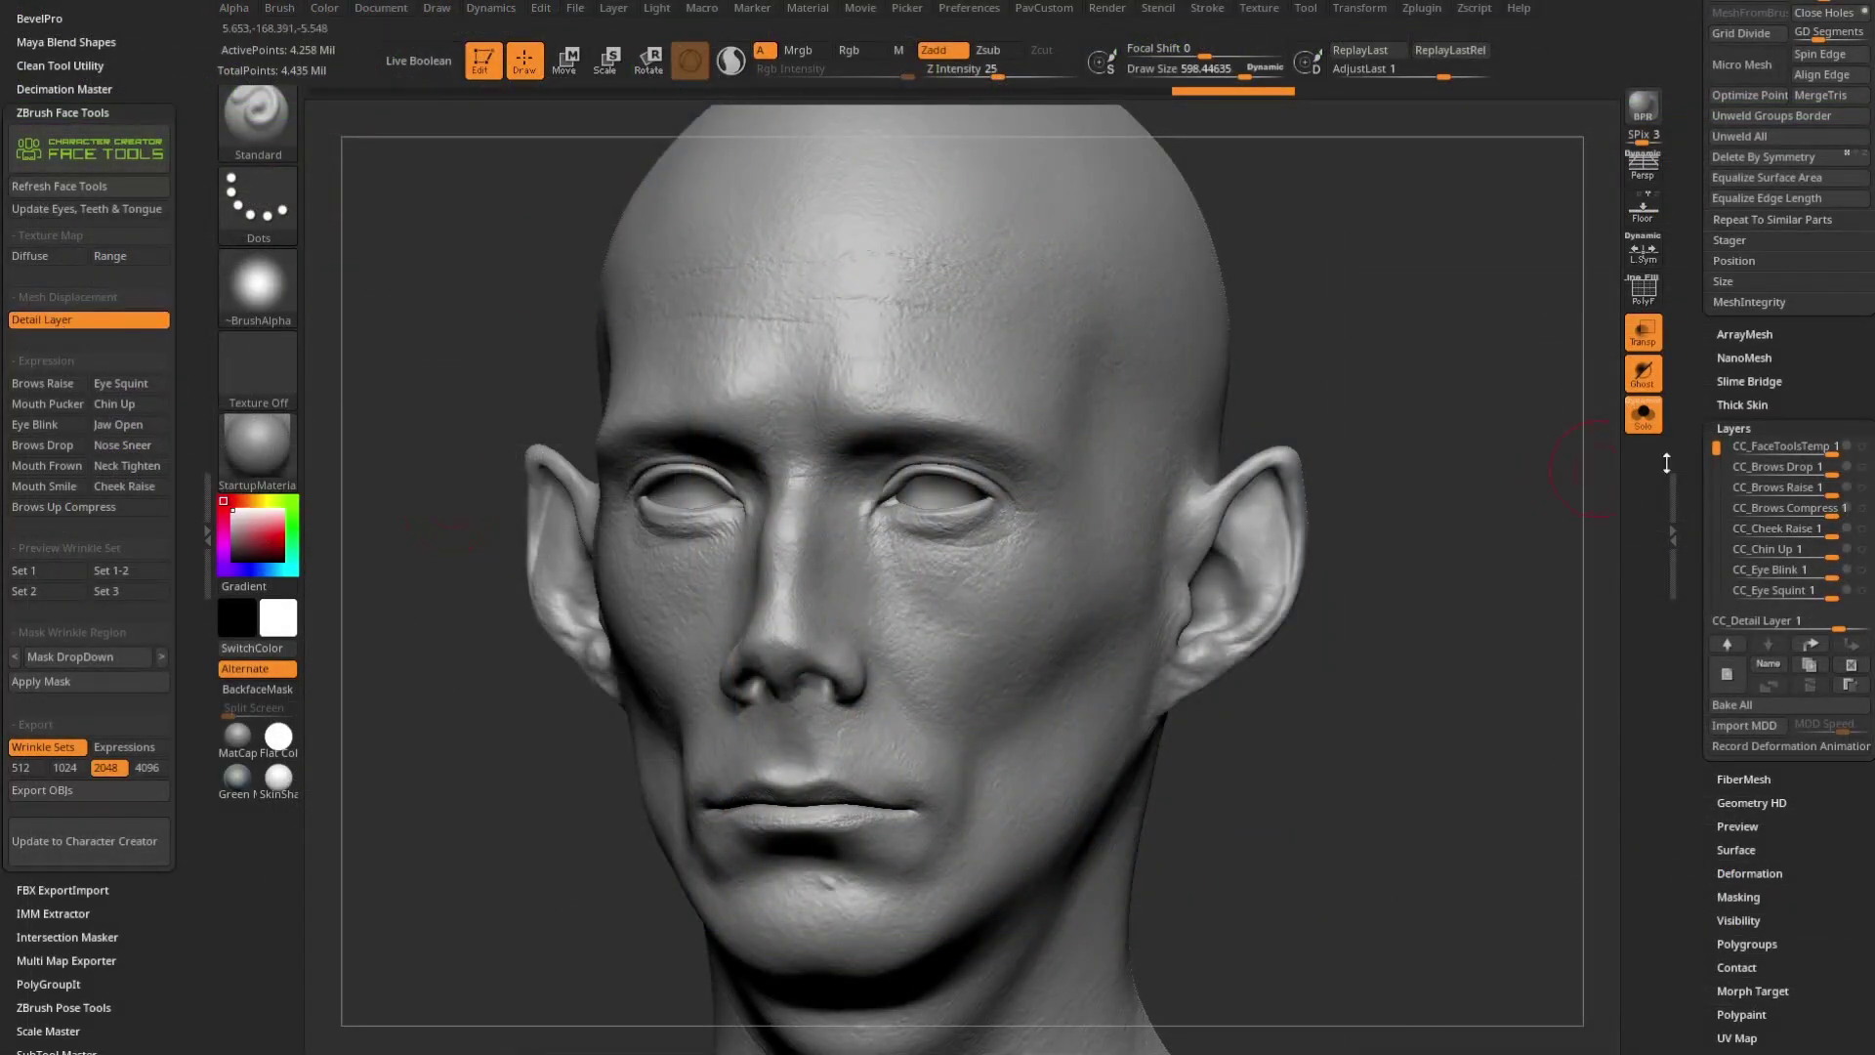
- Turn off the CC_Detail Layer in ZBrush to compare the head without its fine skin detail
scroll(1666, 463, down, 3)
mouse_move(1866, 516)
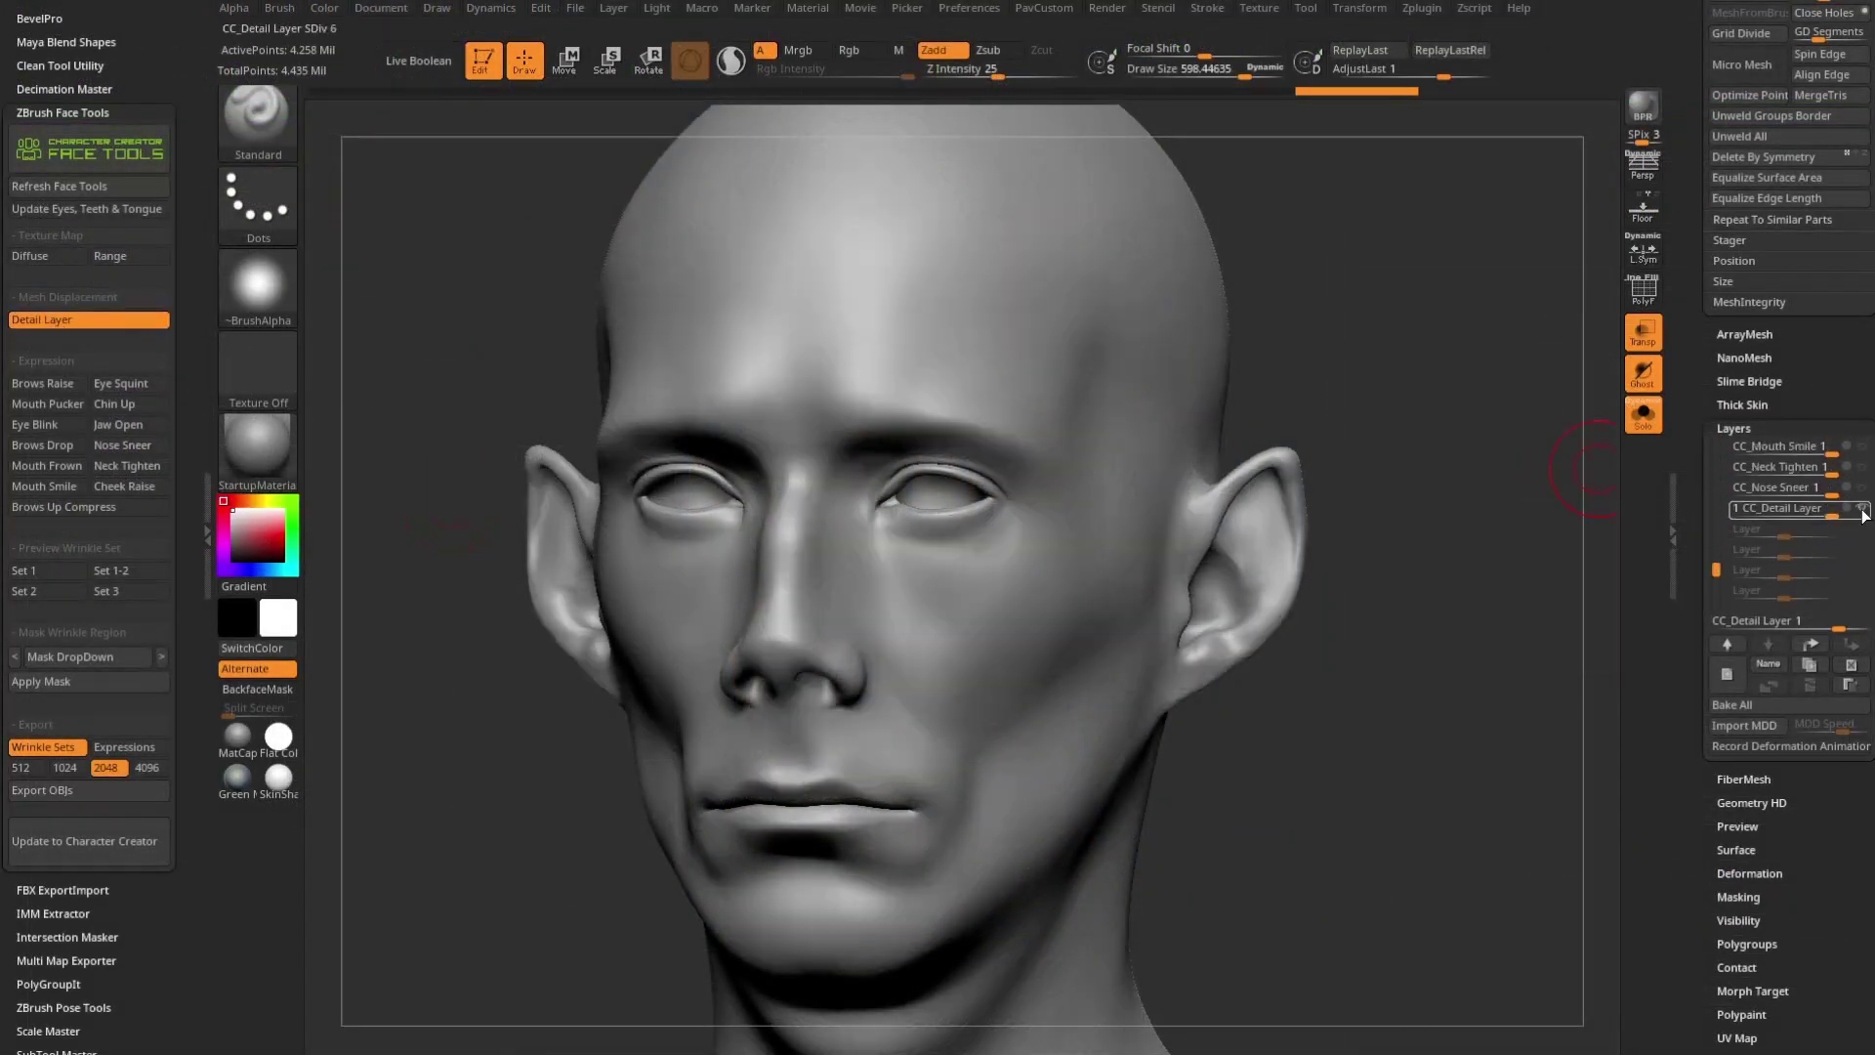
ctrl+right_drag(1368, 535, 1564, 274)
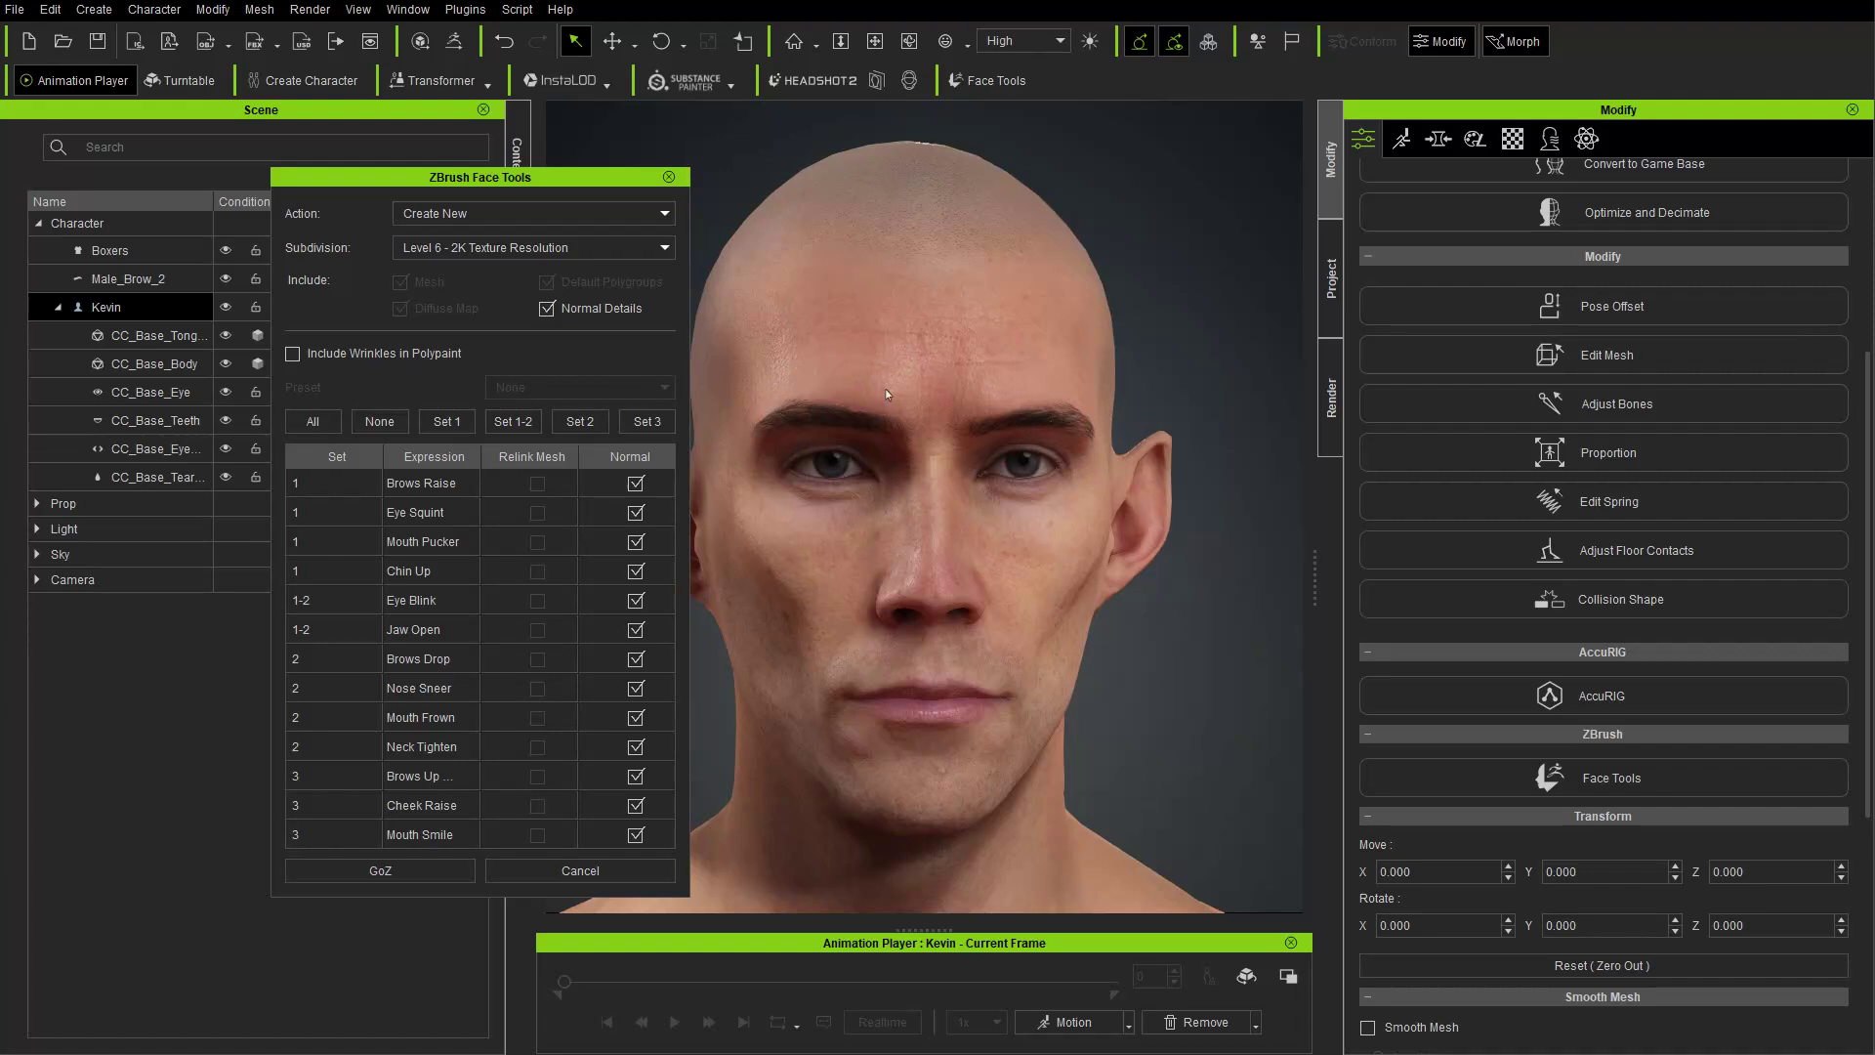
- Review the Include Wrinkles in Polypaint option and examine the diffuse, normal and roughness textures of the wrinkle sets
click(292, 352)
drag(378, 463, 350, 491)
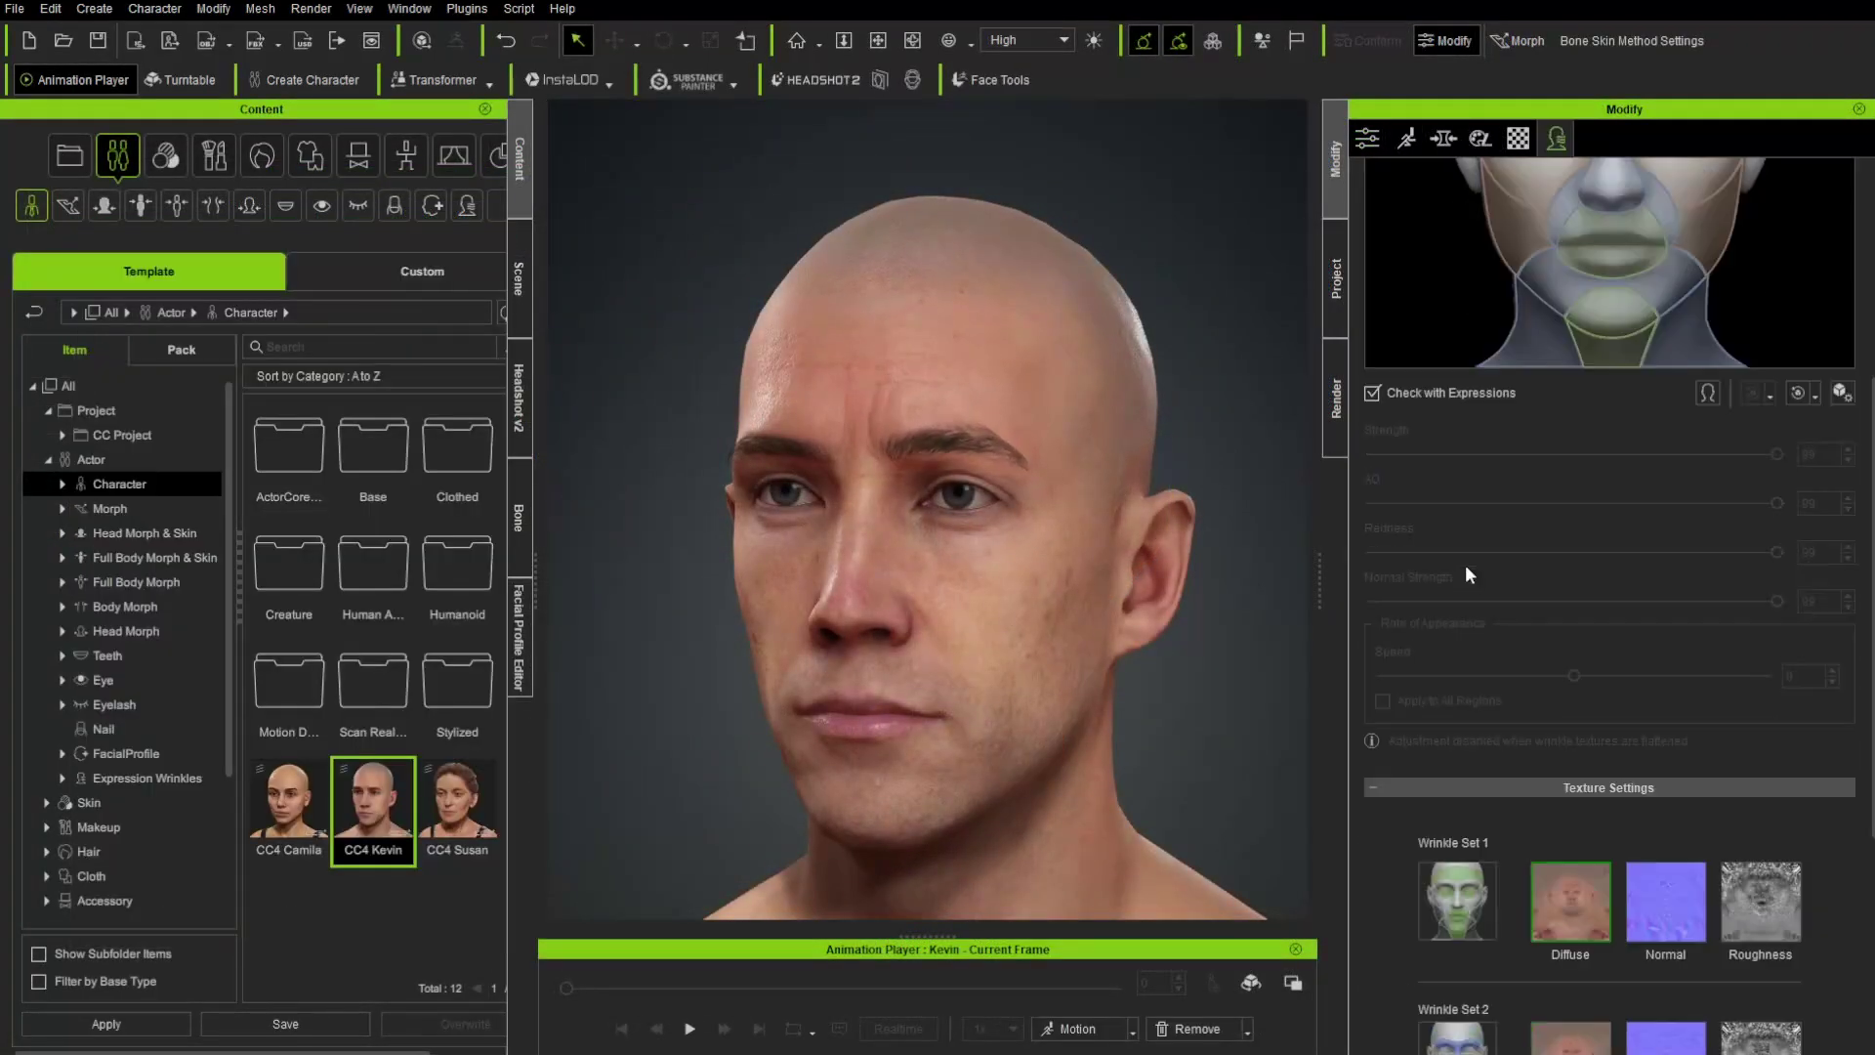
scroll(1465, 564, down, 5)
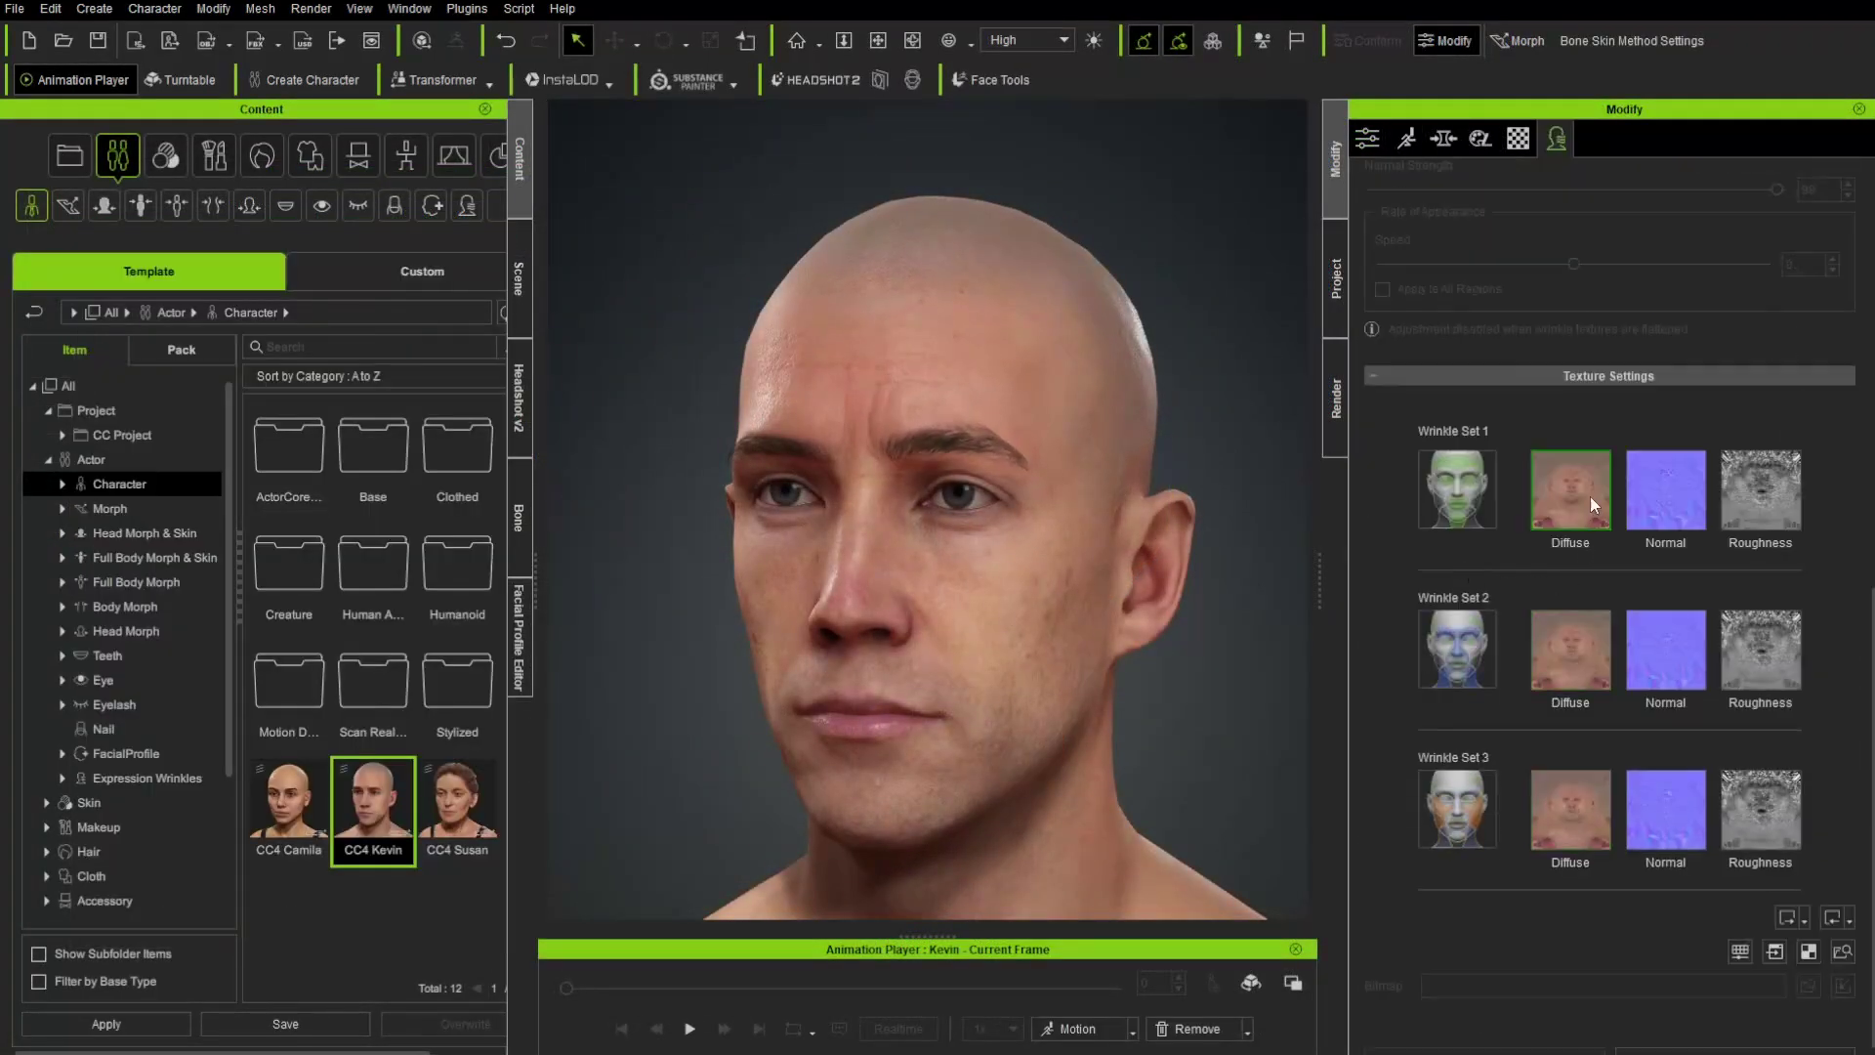
mouse_move(1591, 500)
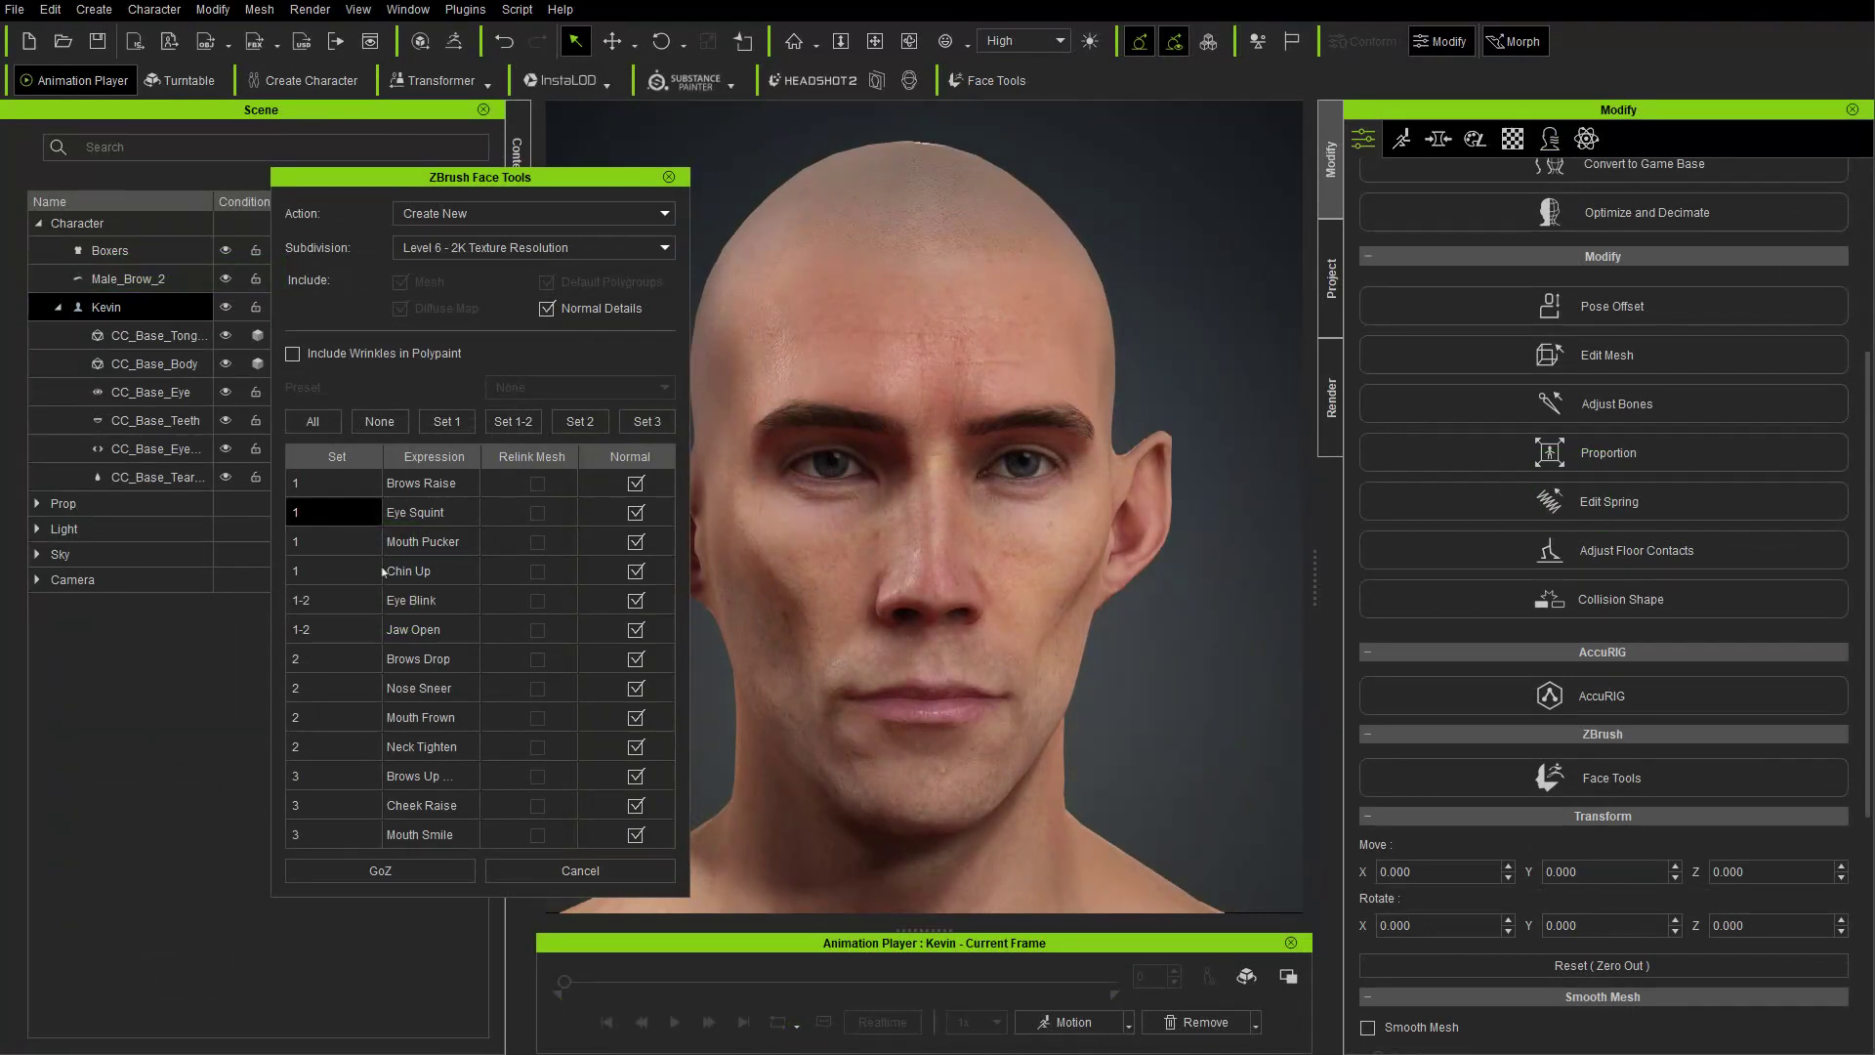
- Try the None, Set 2 and Set 3 expression selections in Face Tools and consult the Facial Expression Guidelines page
click(379, 421)
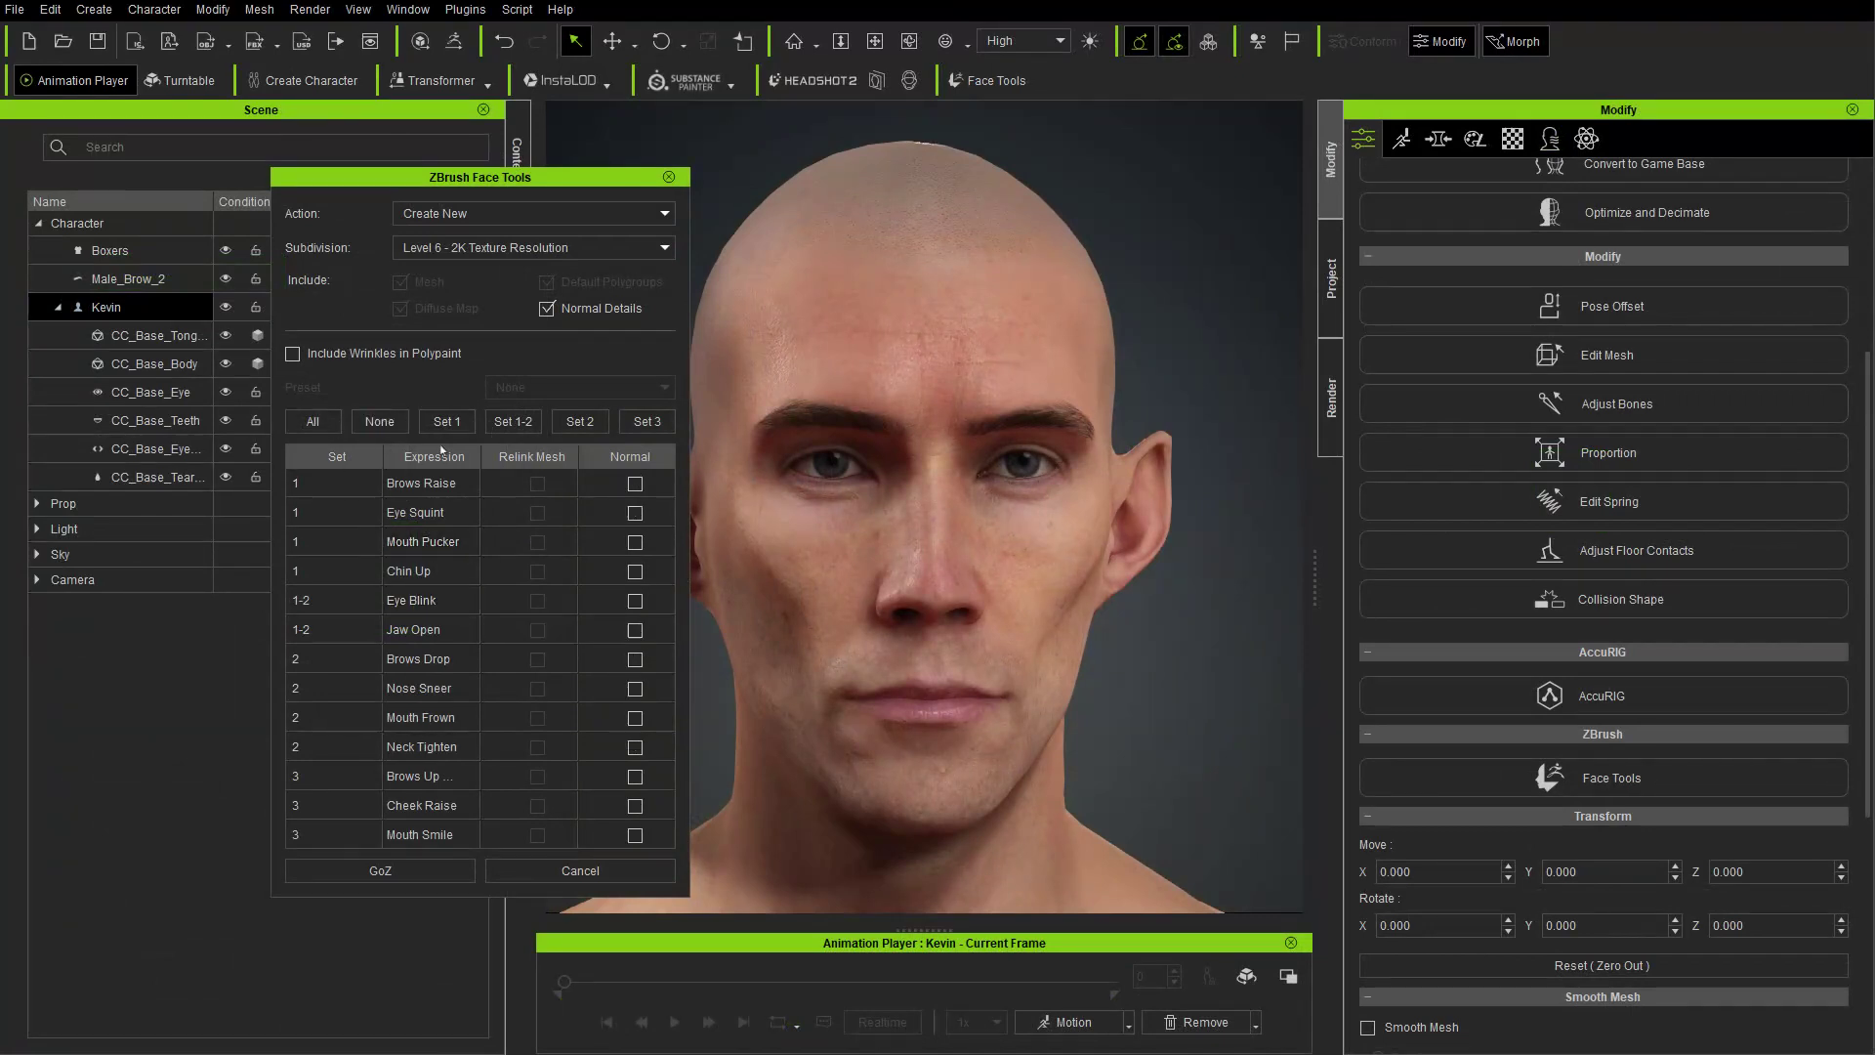
click(580, 421)
click(628, 430)
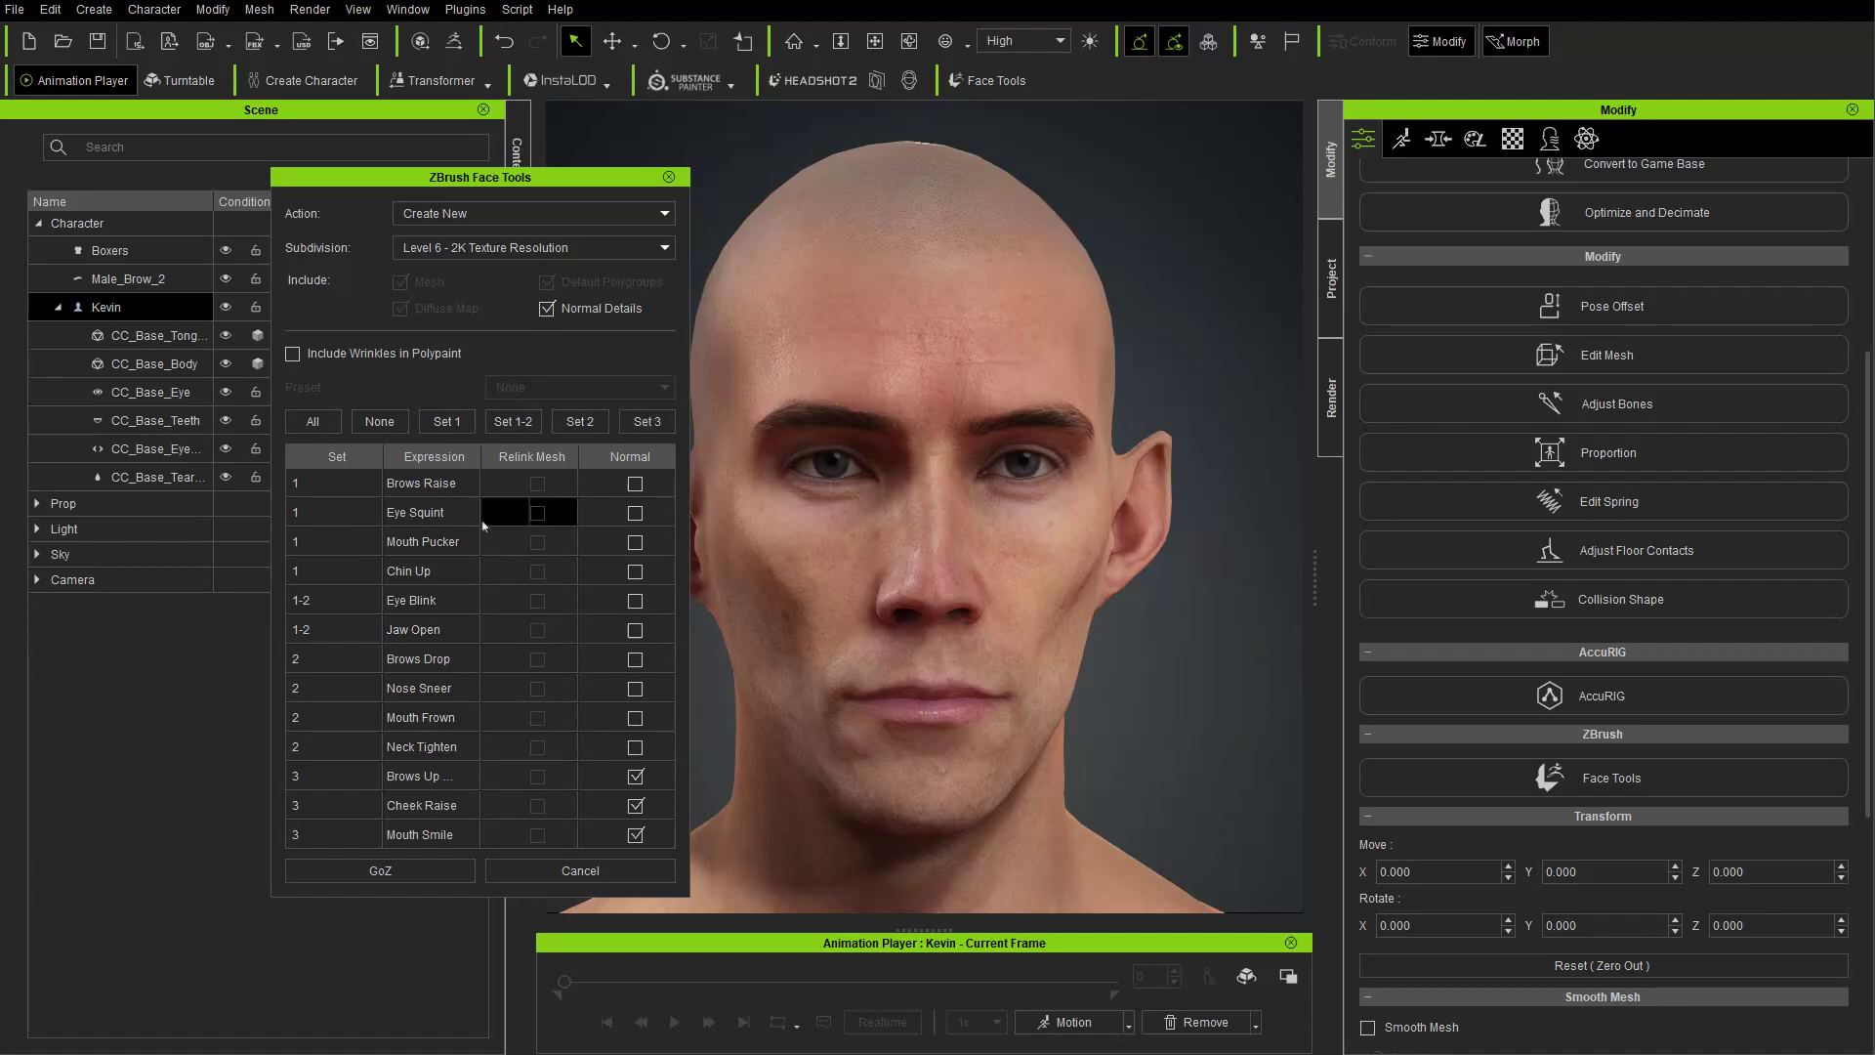
key(alt+Tab)
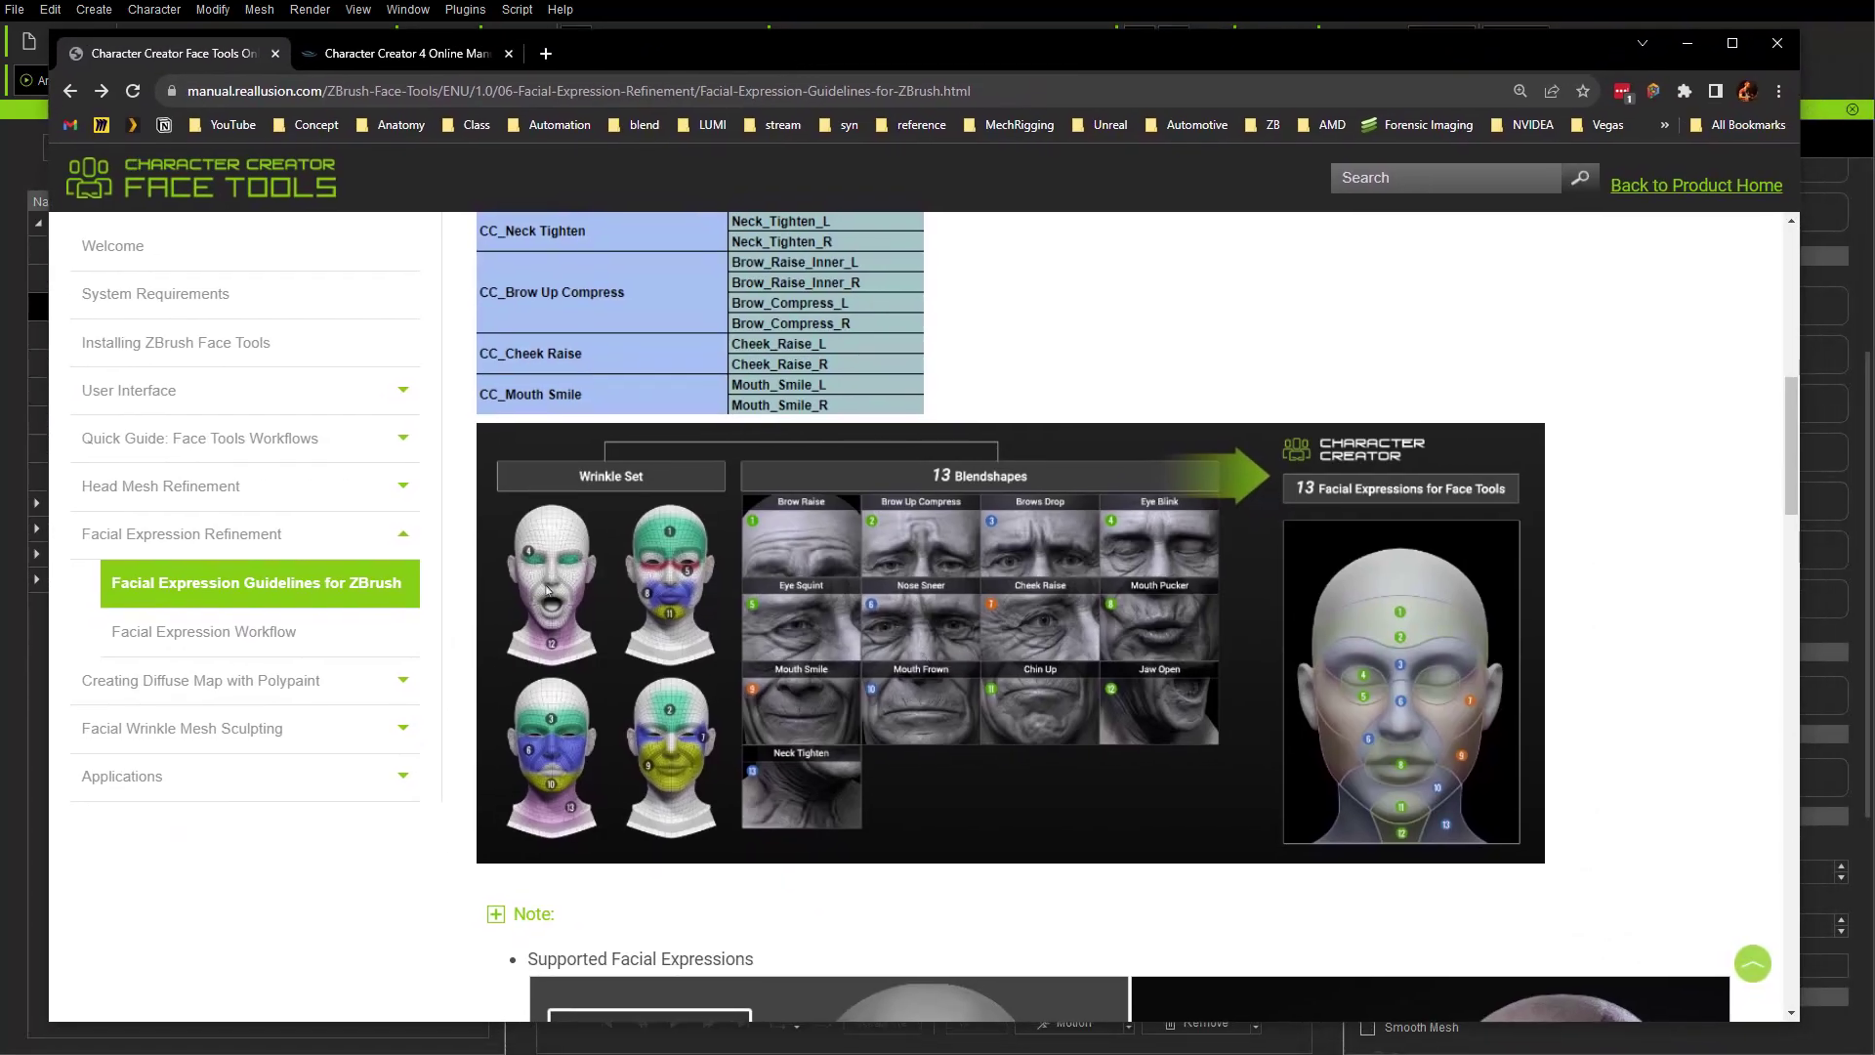
key(alt+Tab)
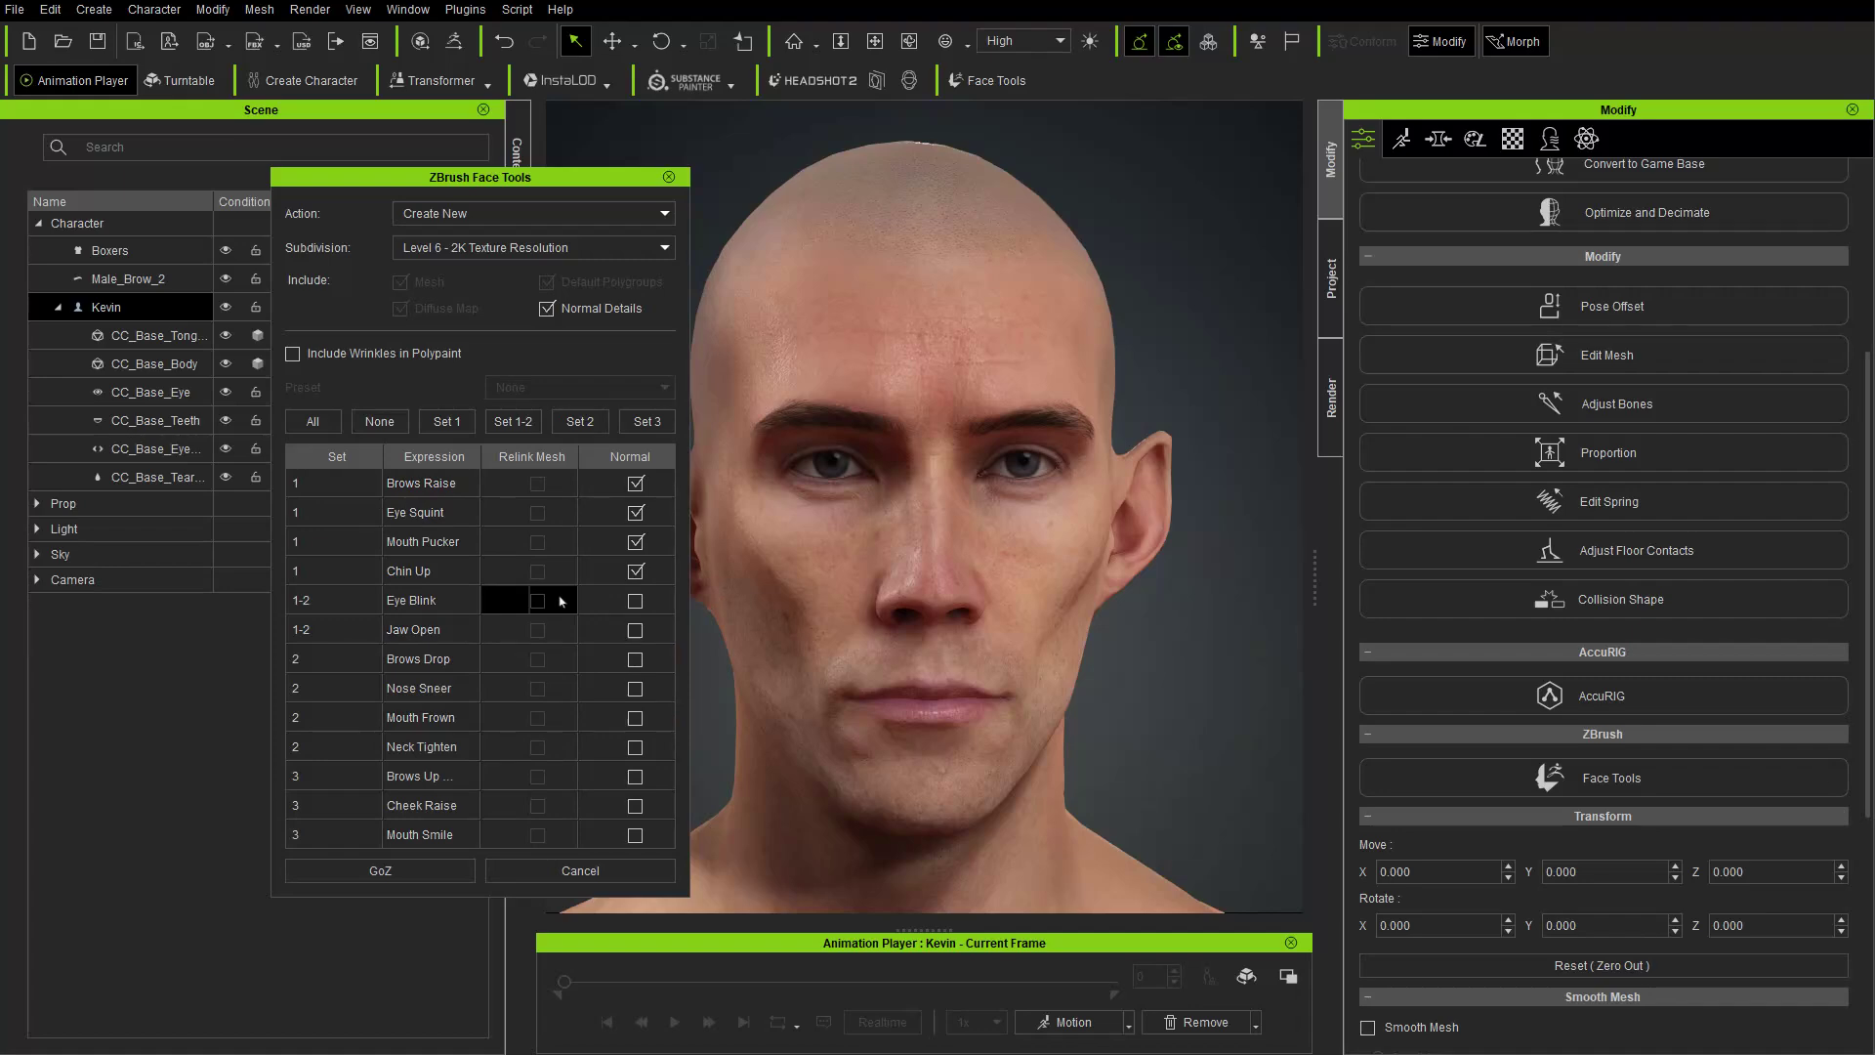
- Consult the Facial Expression Guidelines page for the wrinkle set diagram and the table matching ZBrush expressions to CC4 sliders
key(alt+Tab)
scroll(619, 835, up, 5)
scroll(668, 884, down, 5)
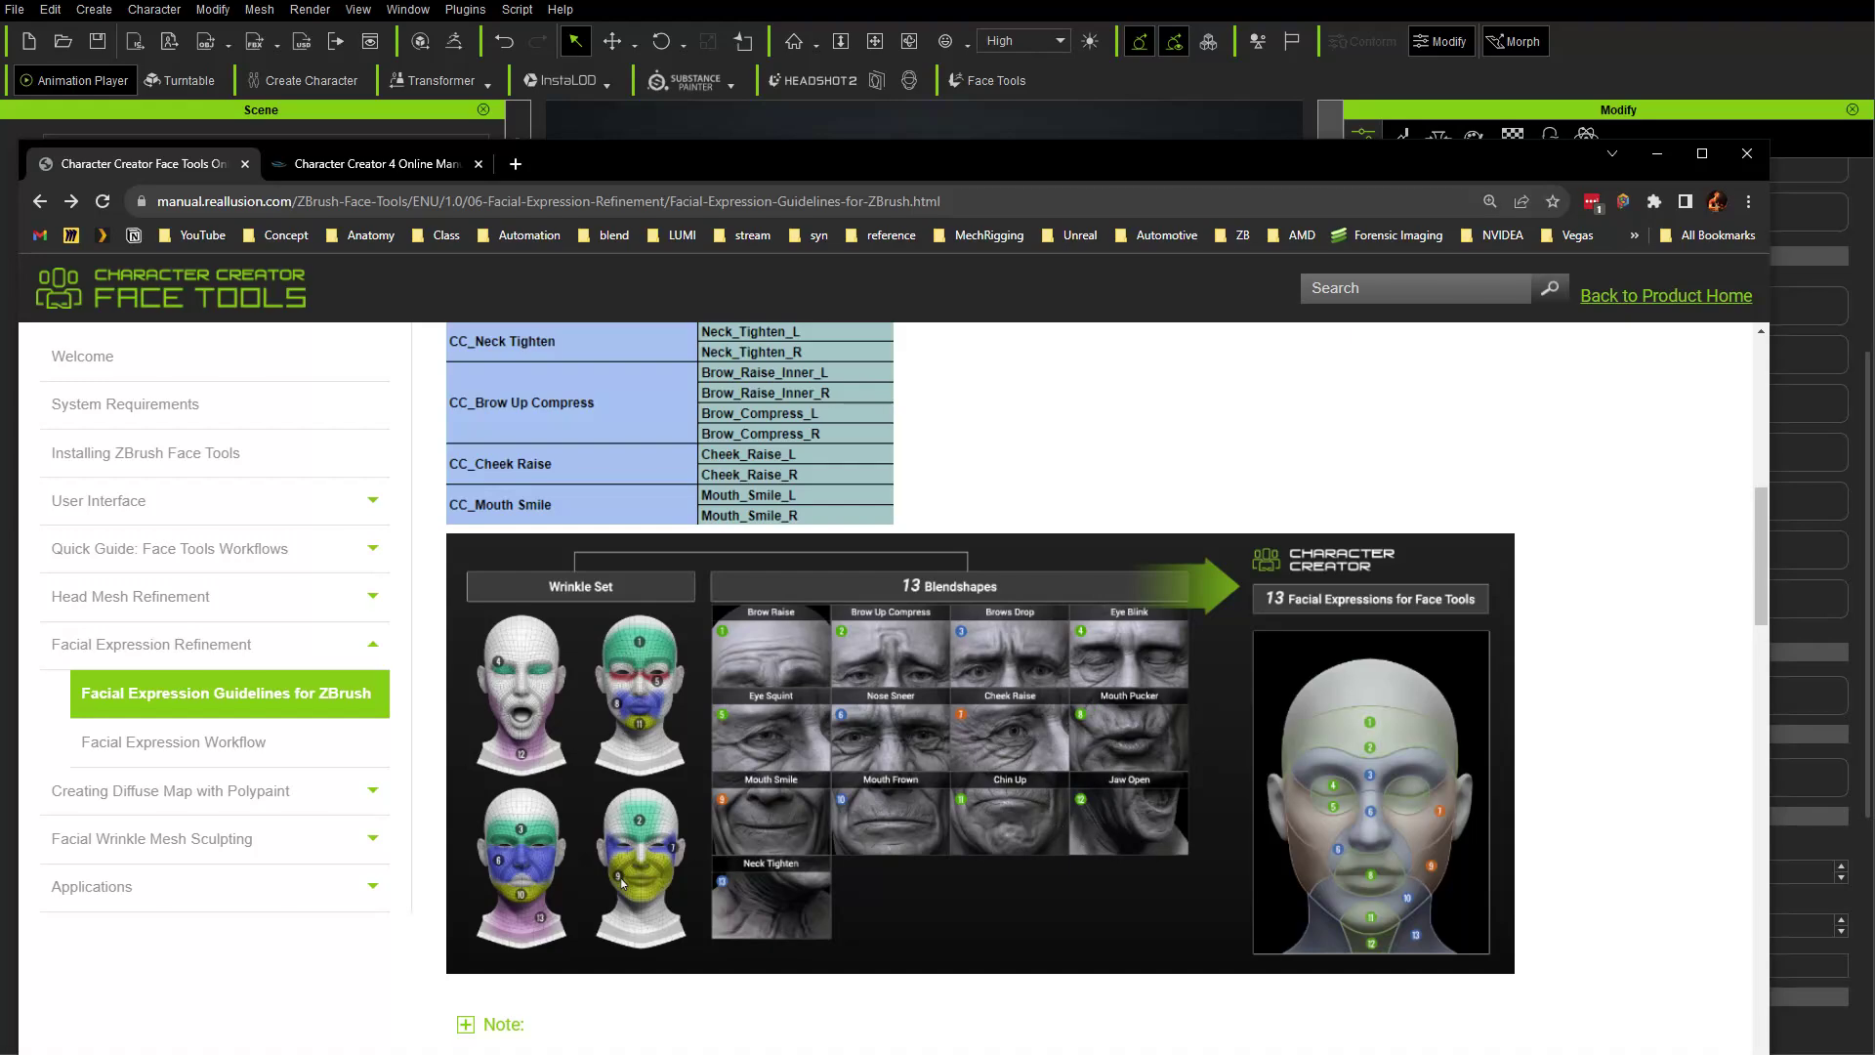
scroll(622, 884, up, 5)
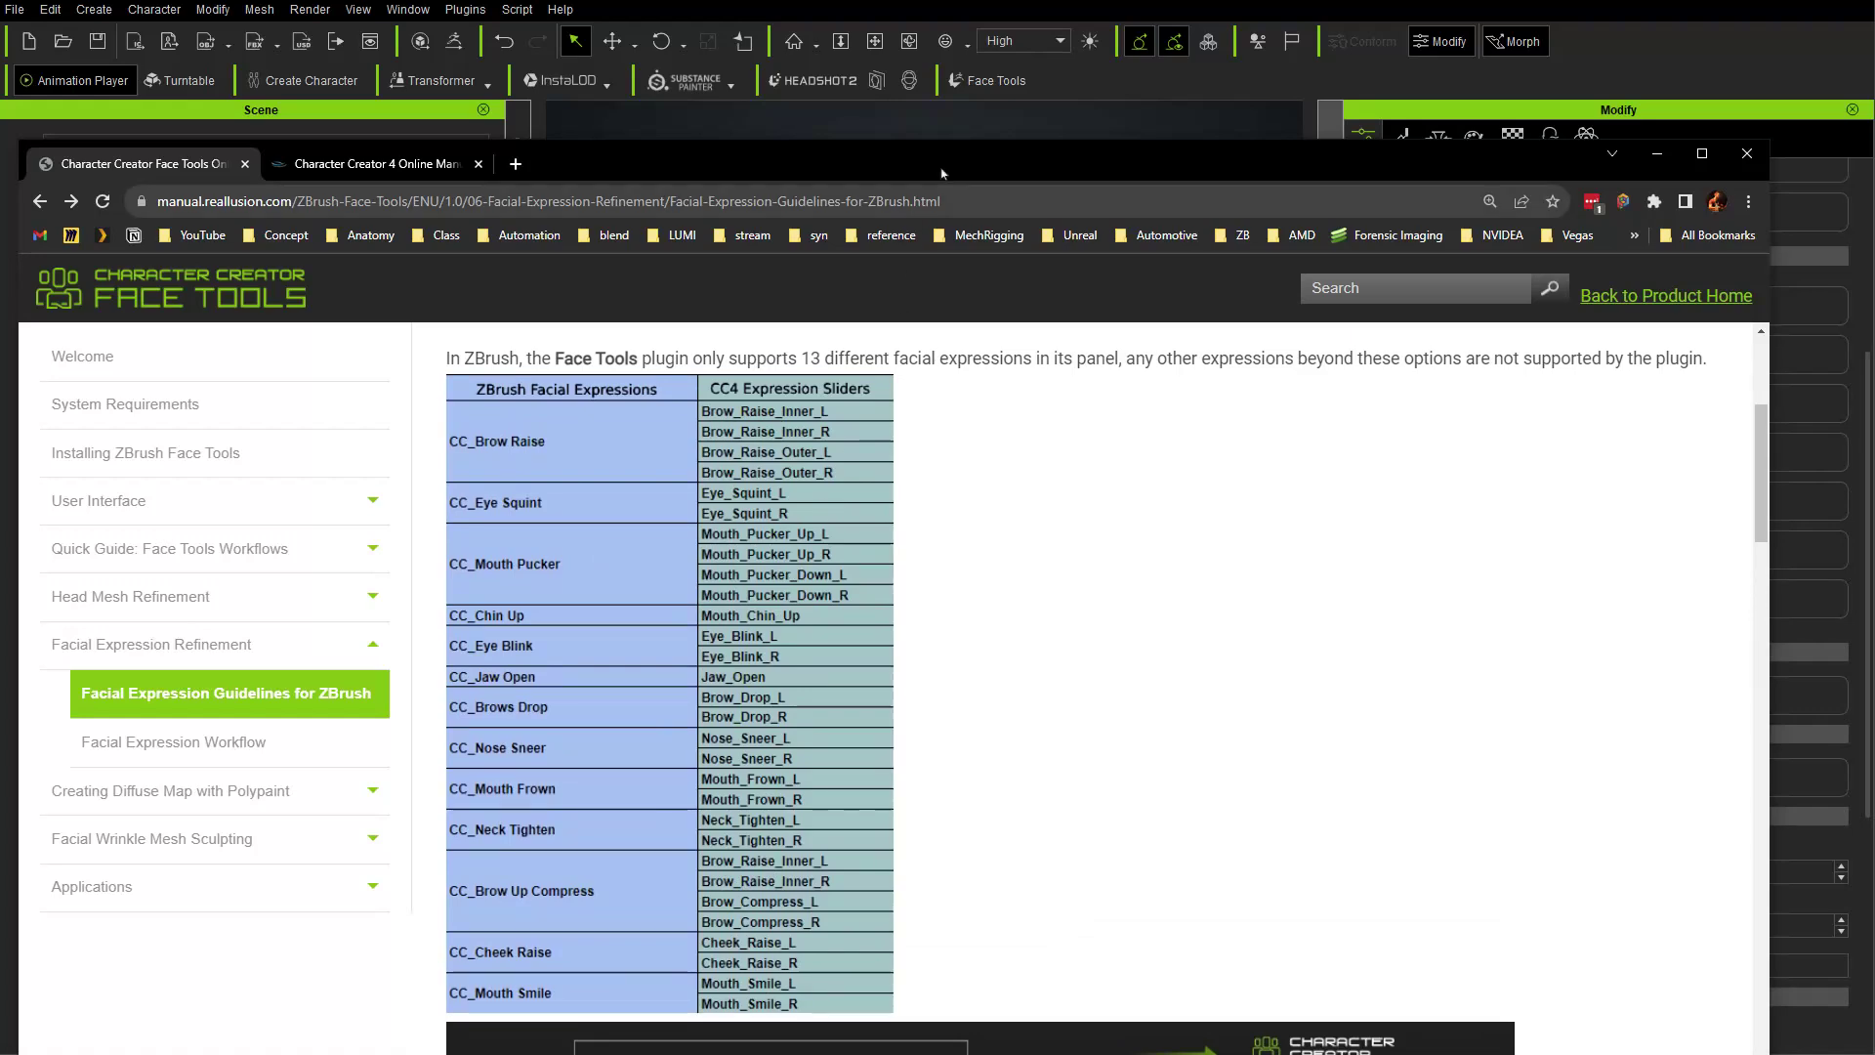
key(alt+Tab)
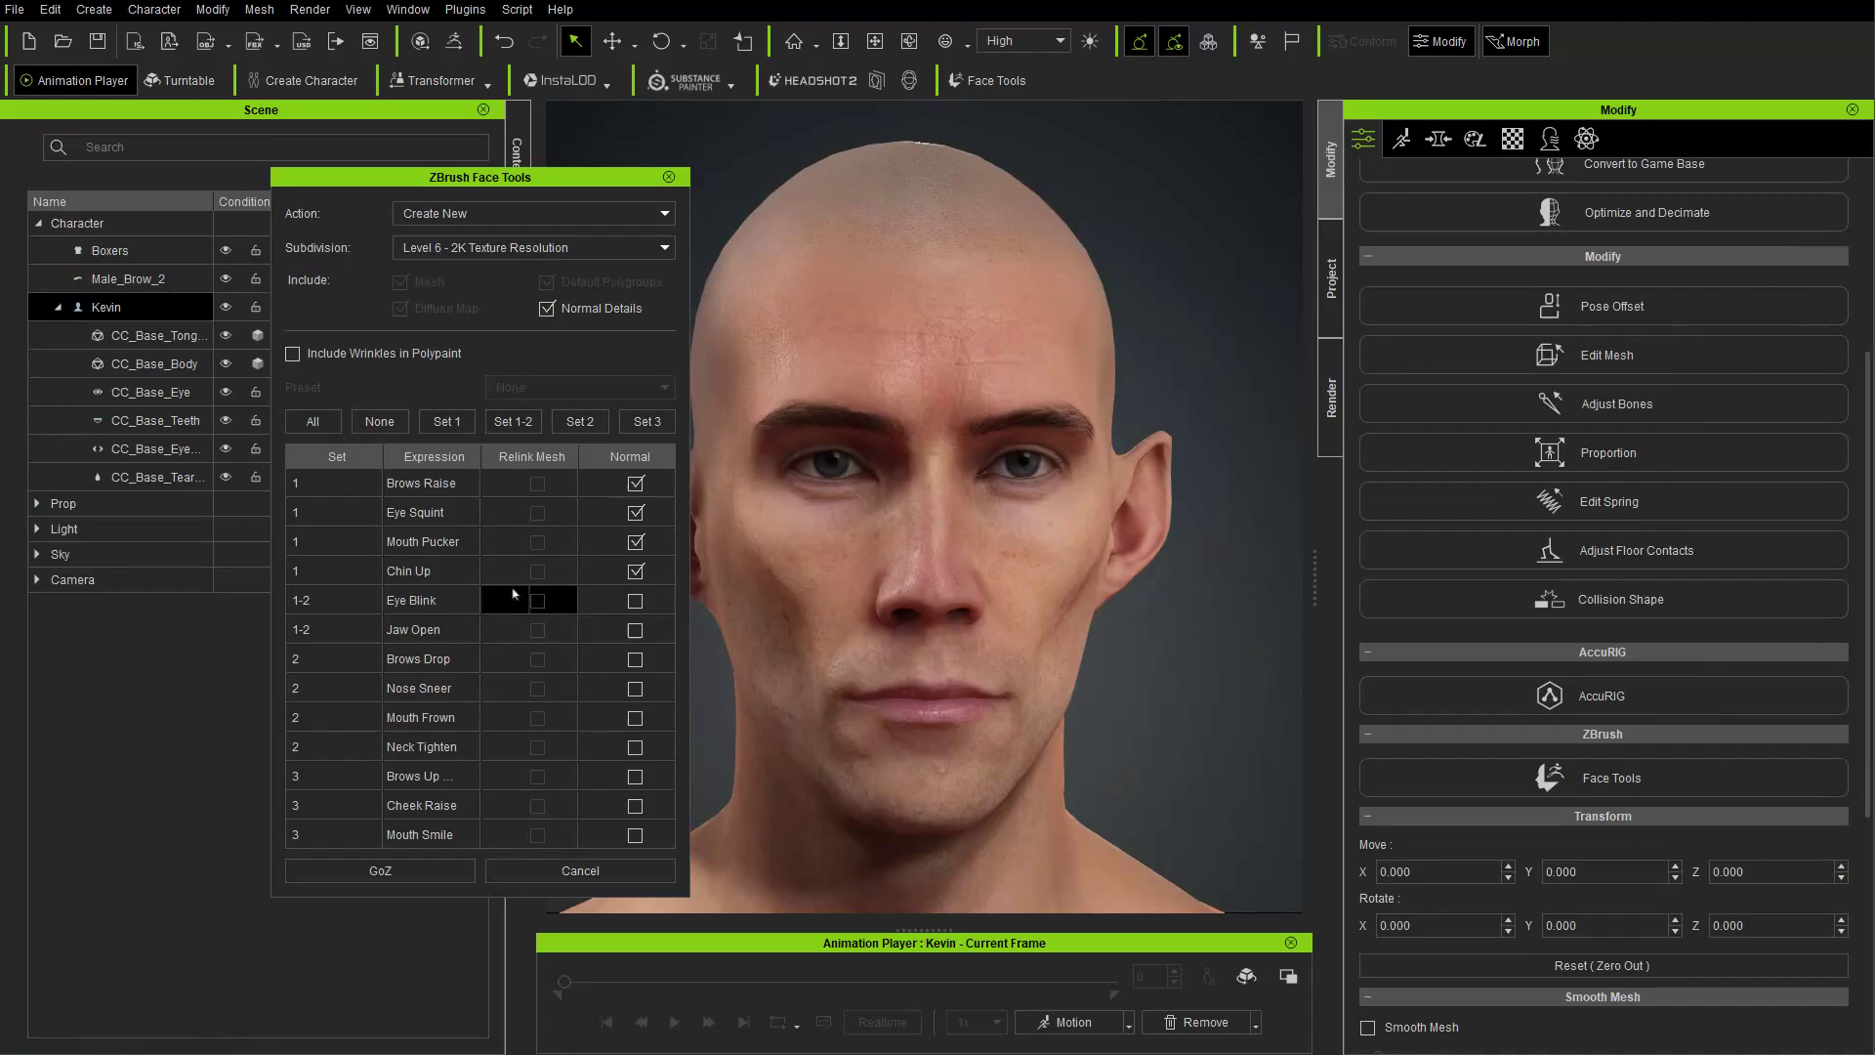
- Try the All and None expression selections in Face Tools, and enable Normal for Mouth Frown alone
click(313, 421)
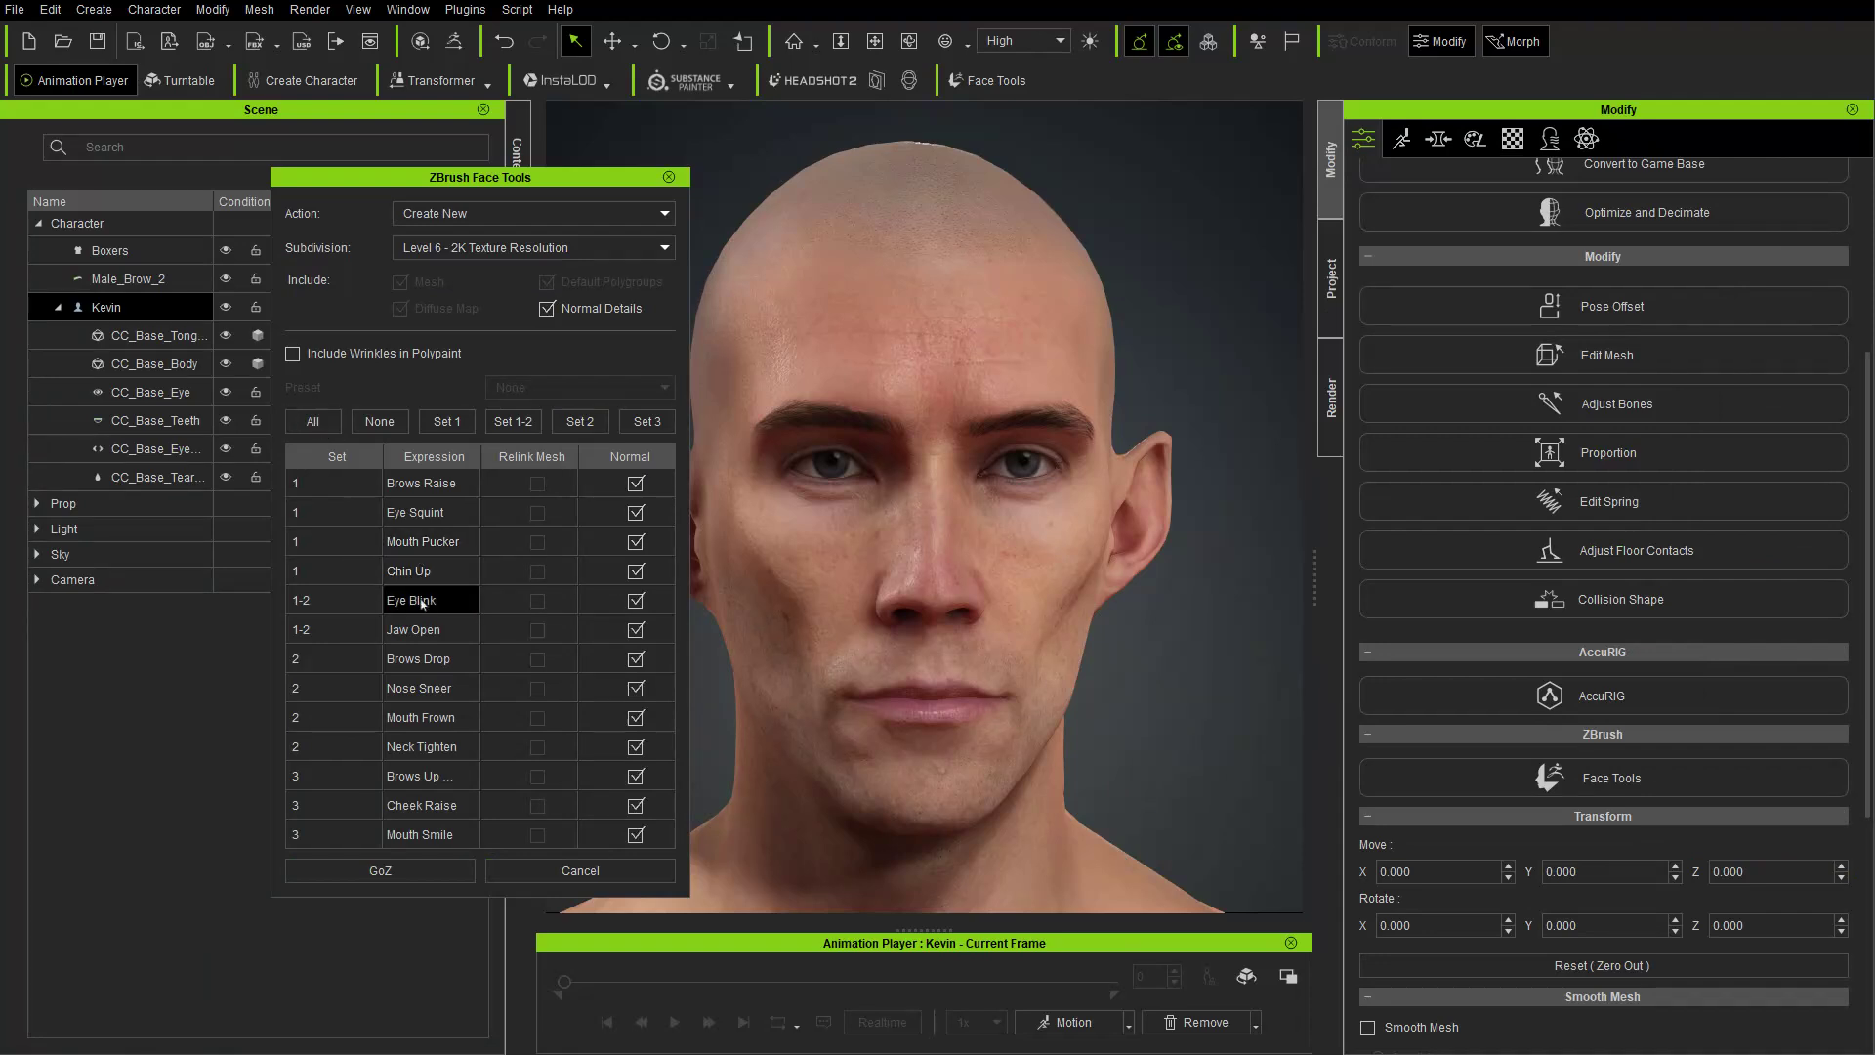
click(380, 421)
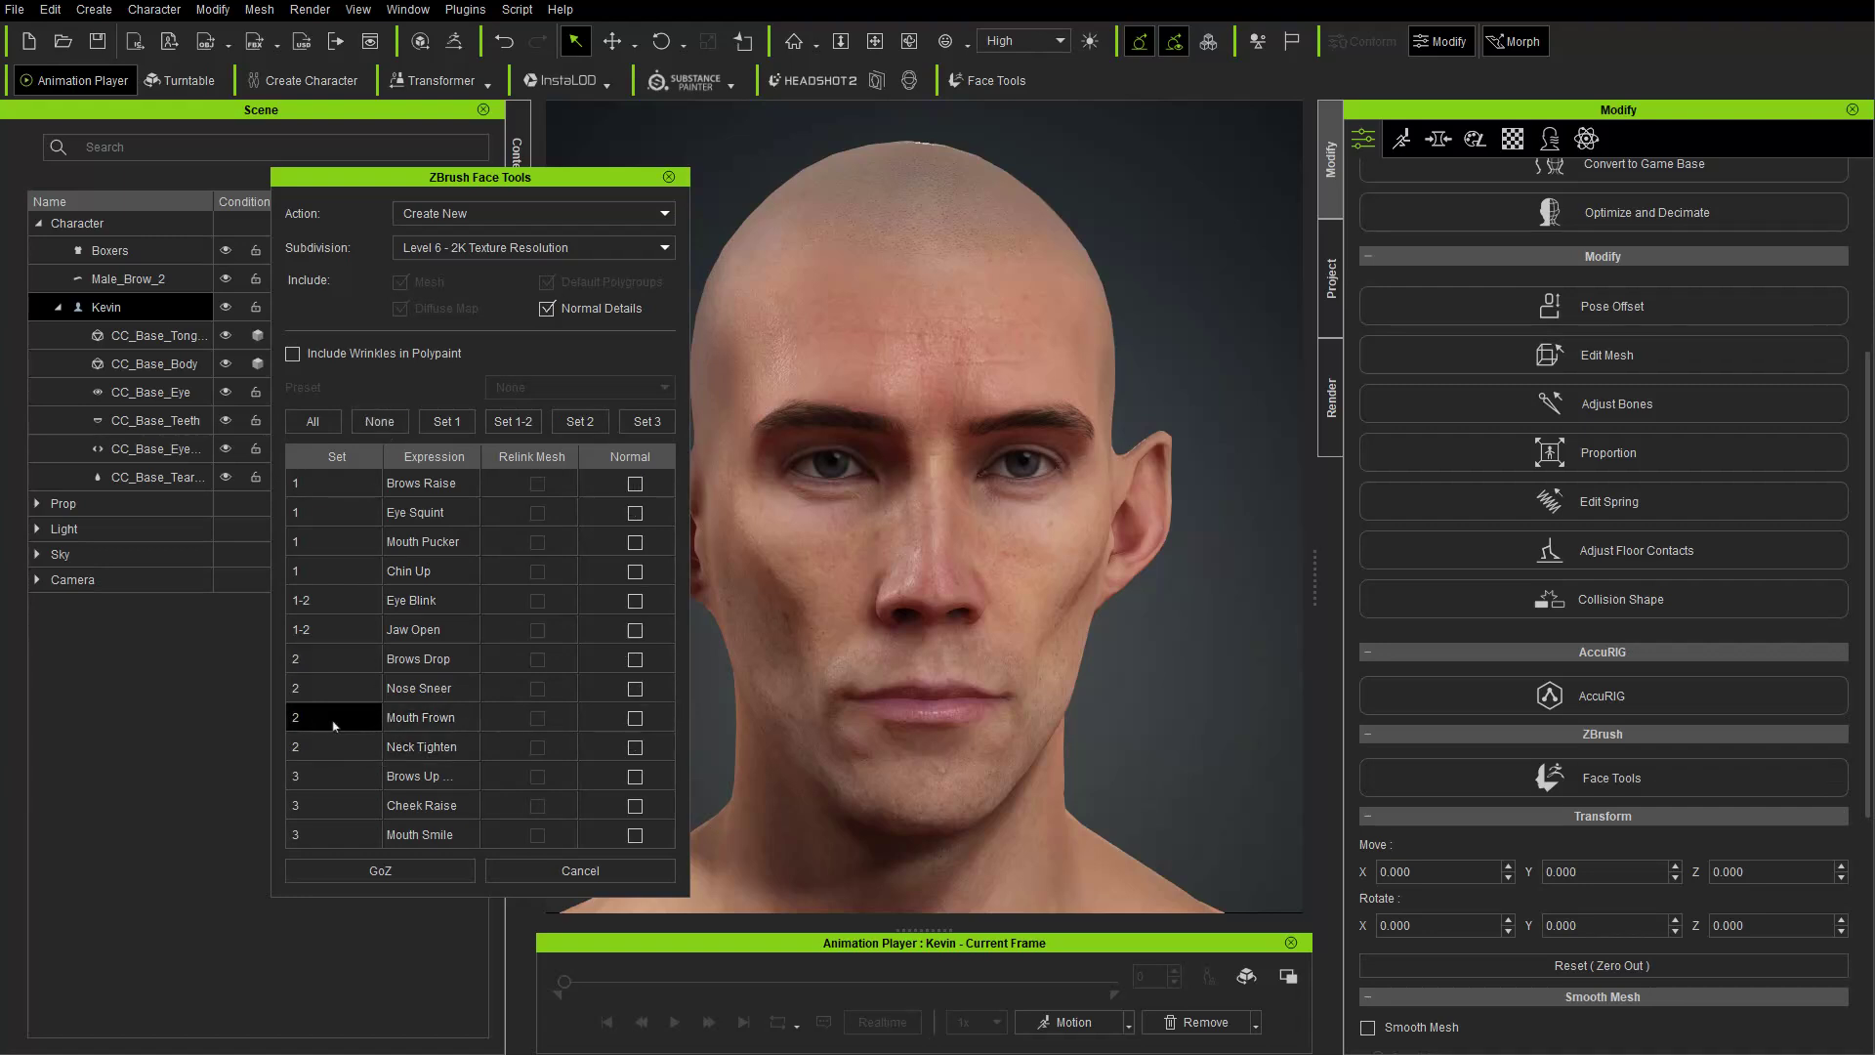
click(636, 719)
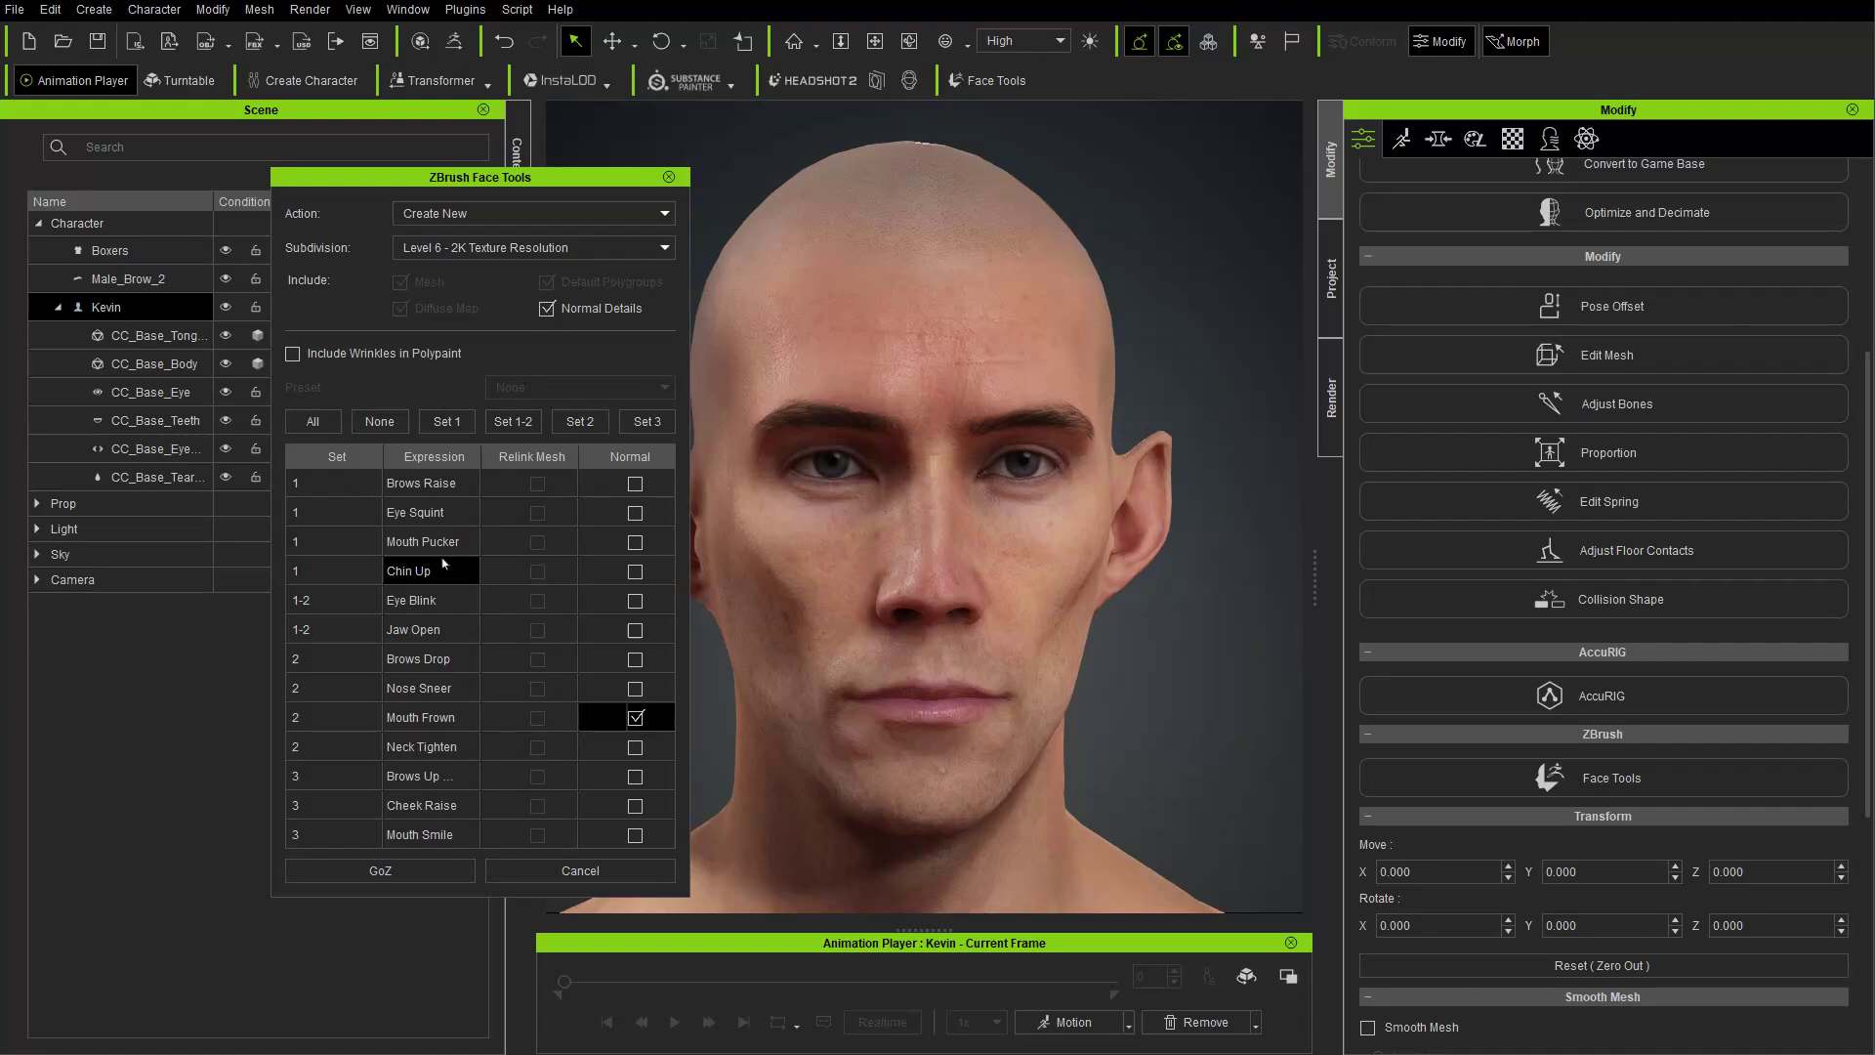
- Include all expressions in Face Tools, send the head to ZBrush with GoZ, and make the ZBrush window fill the screen
click(313, 422)
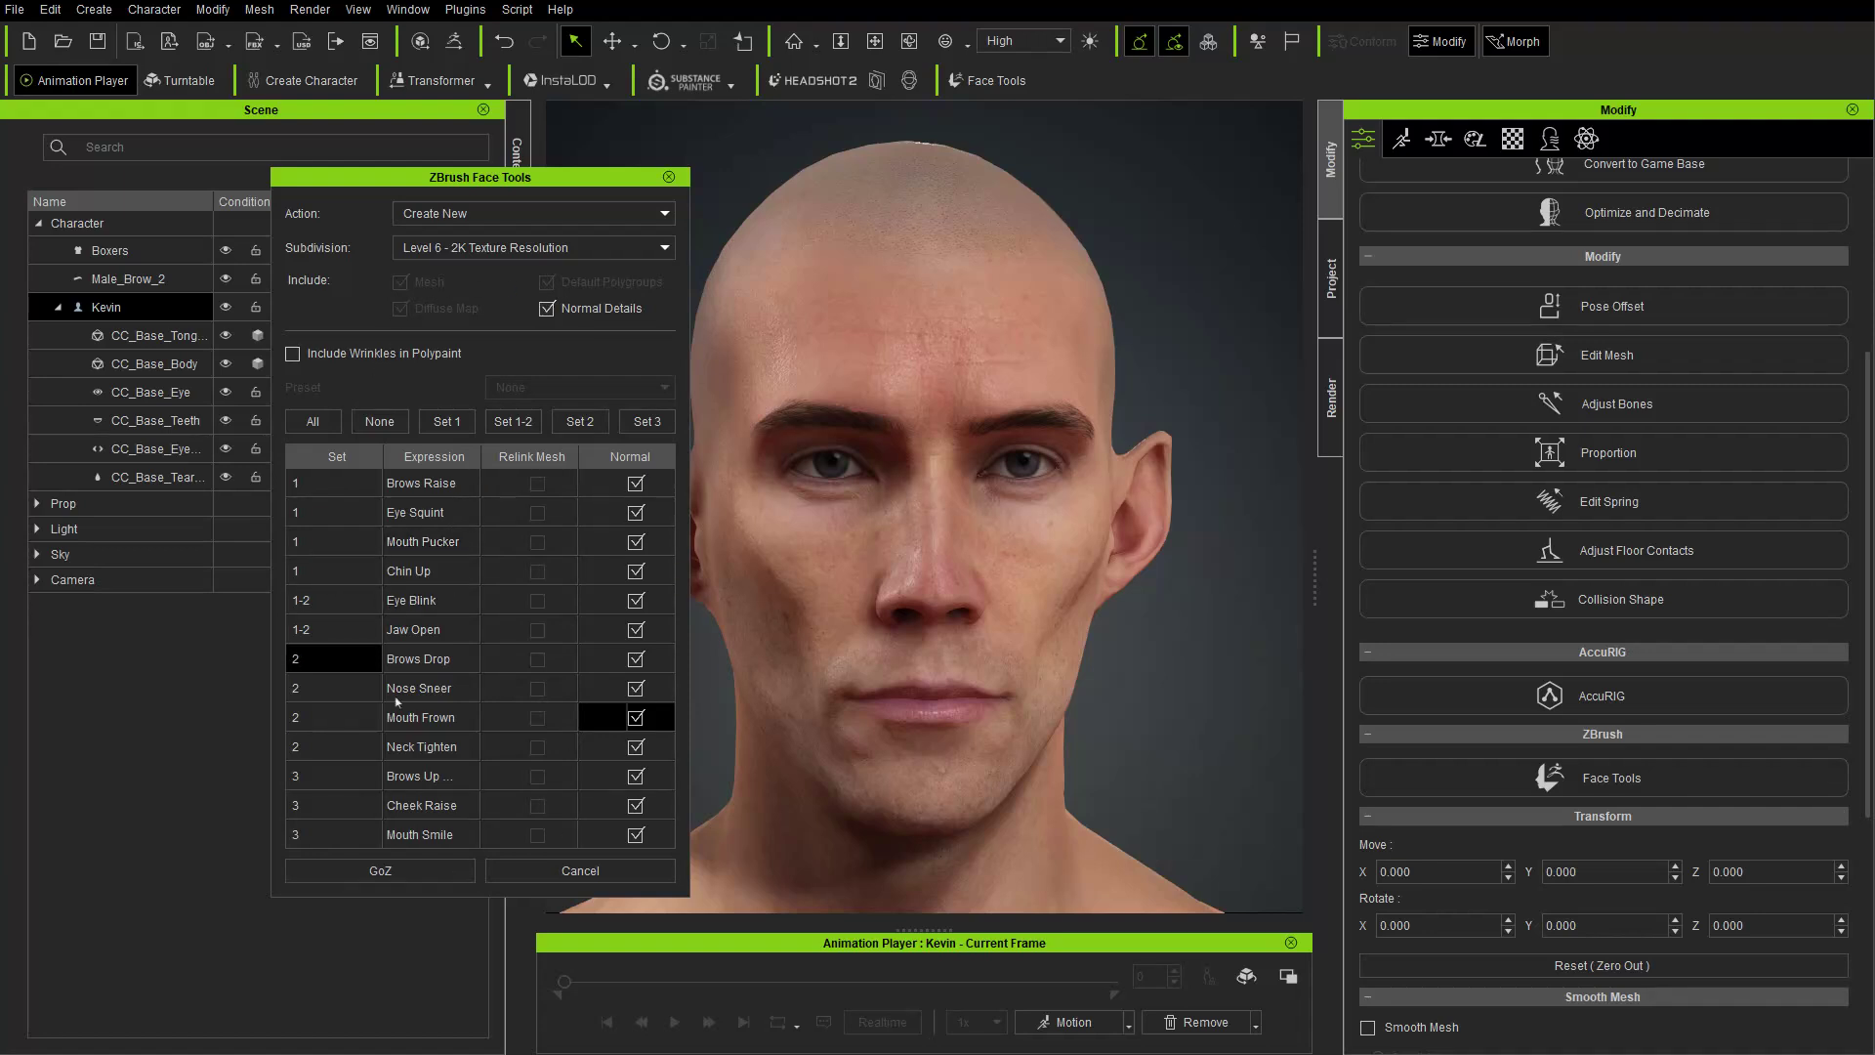
click(379, 870)
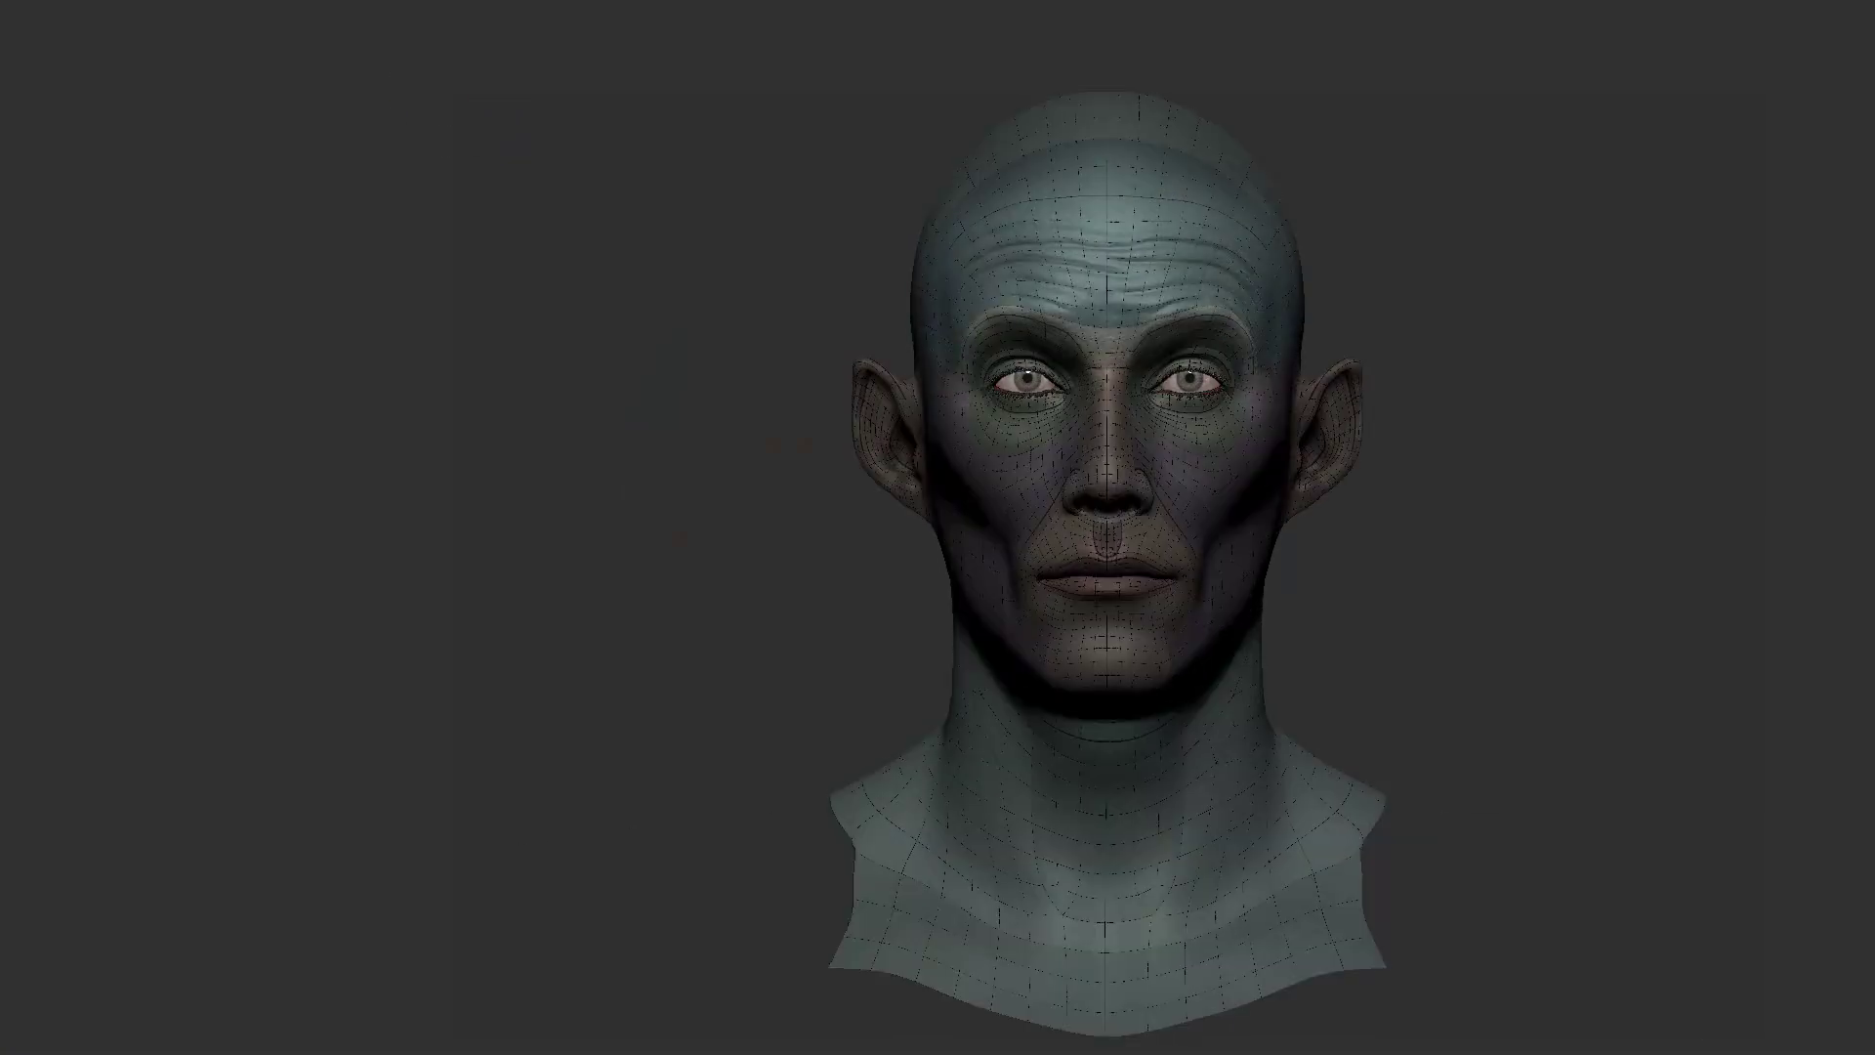
key(shift+f)
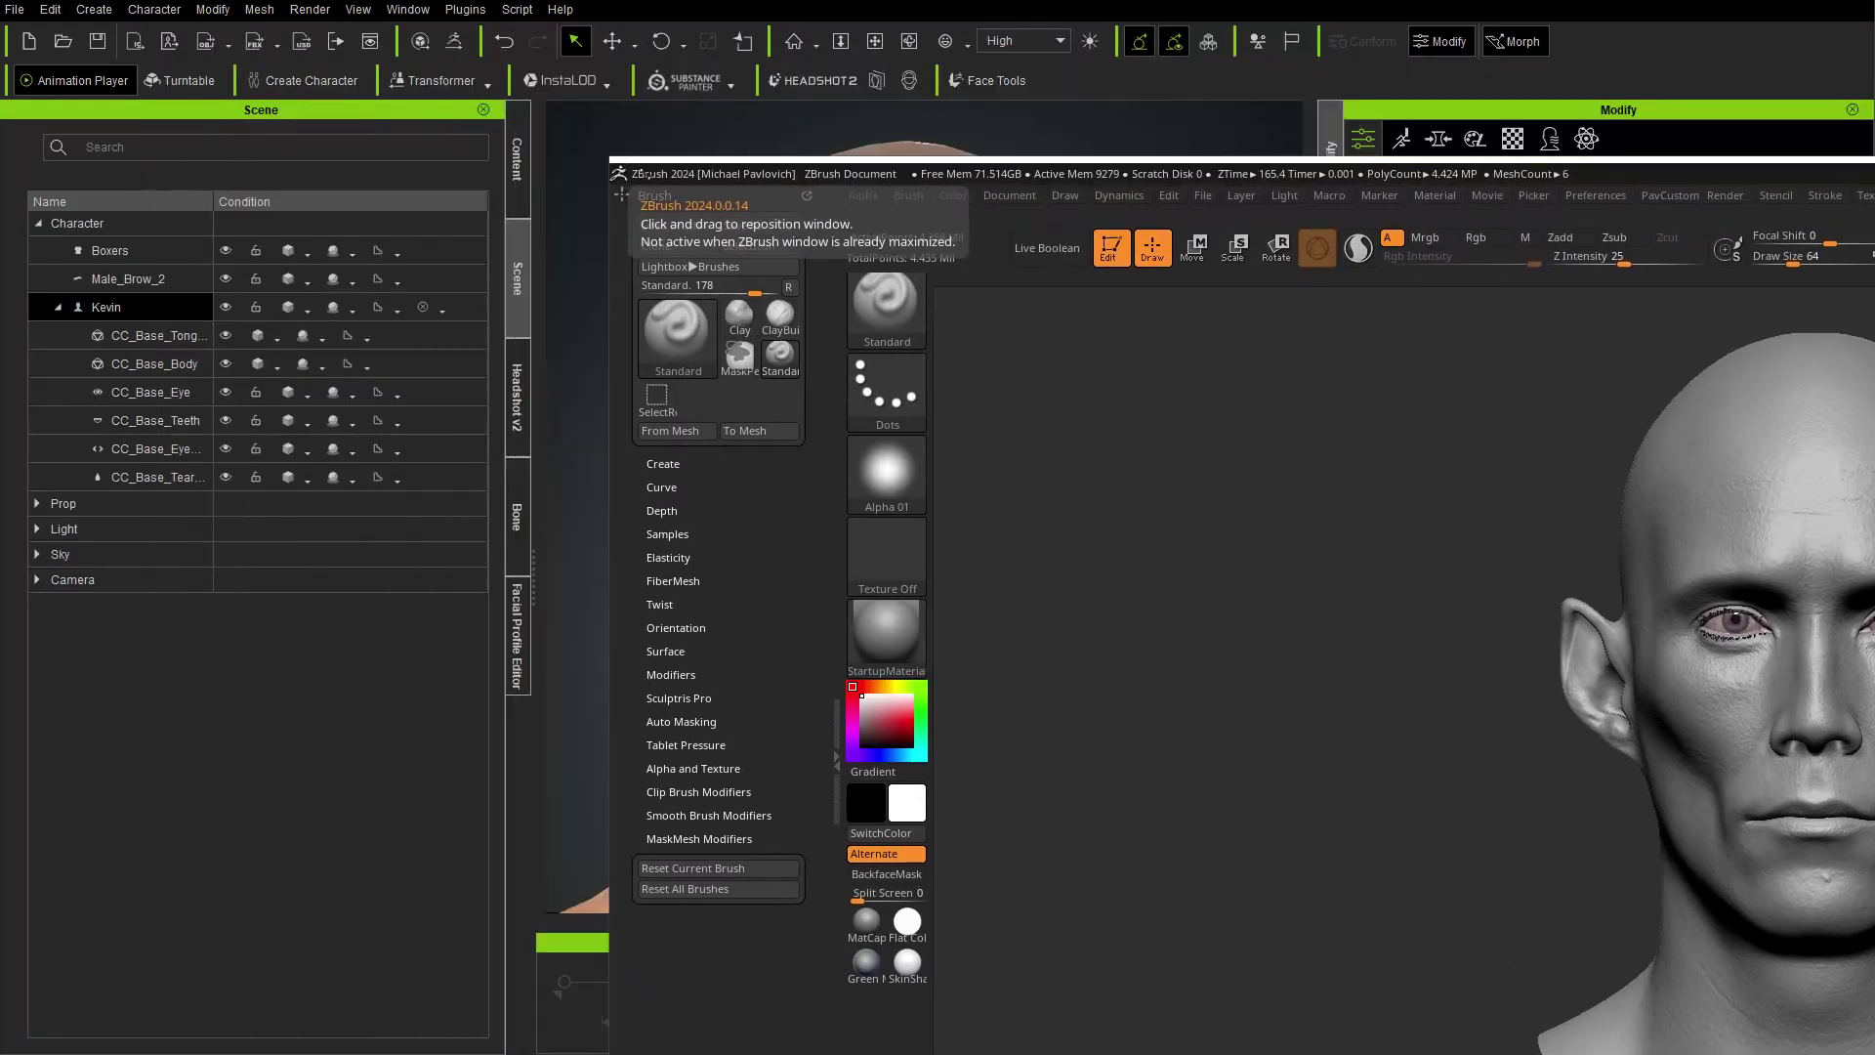
drag(732, 186, 126, 3)
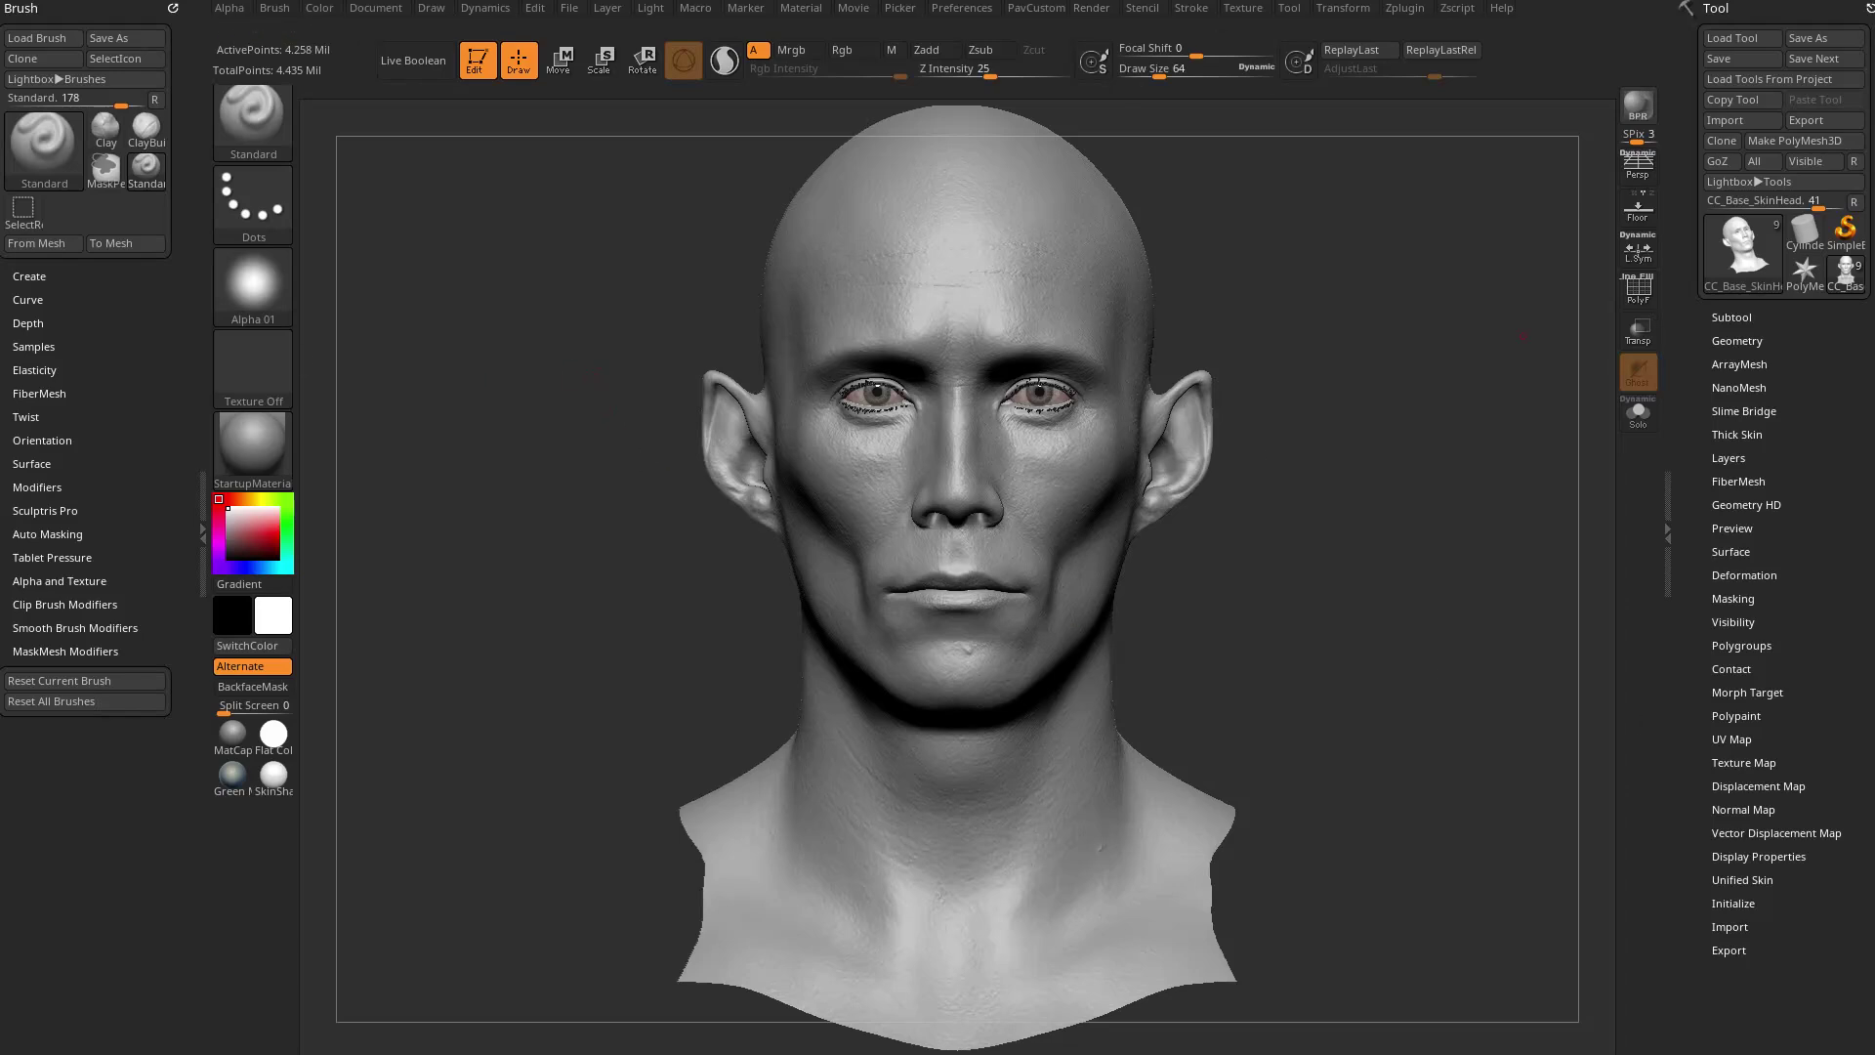
- Inspect the head from different angles and look through its Face Tools expression layers around CC_Brows Raise
drag(1386, 511, 977, 547)
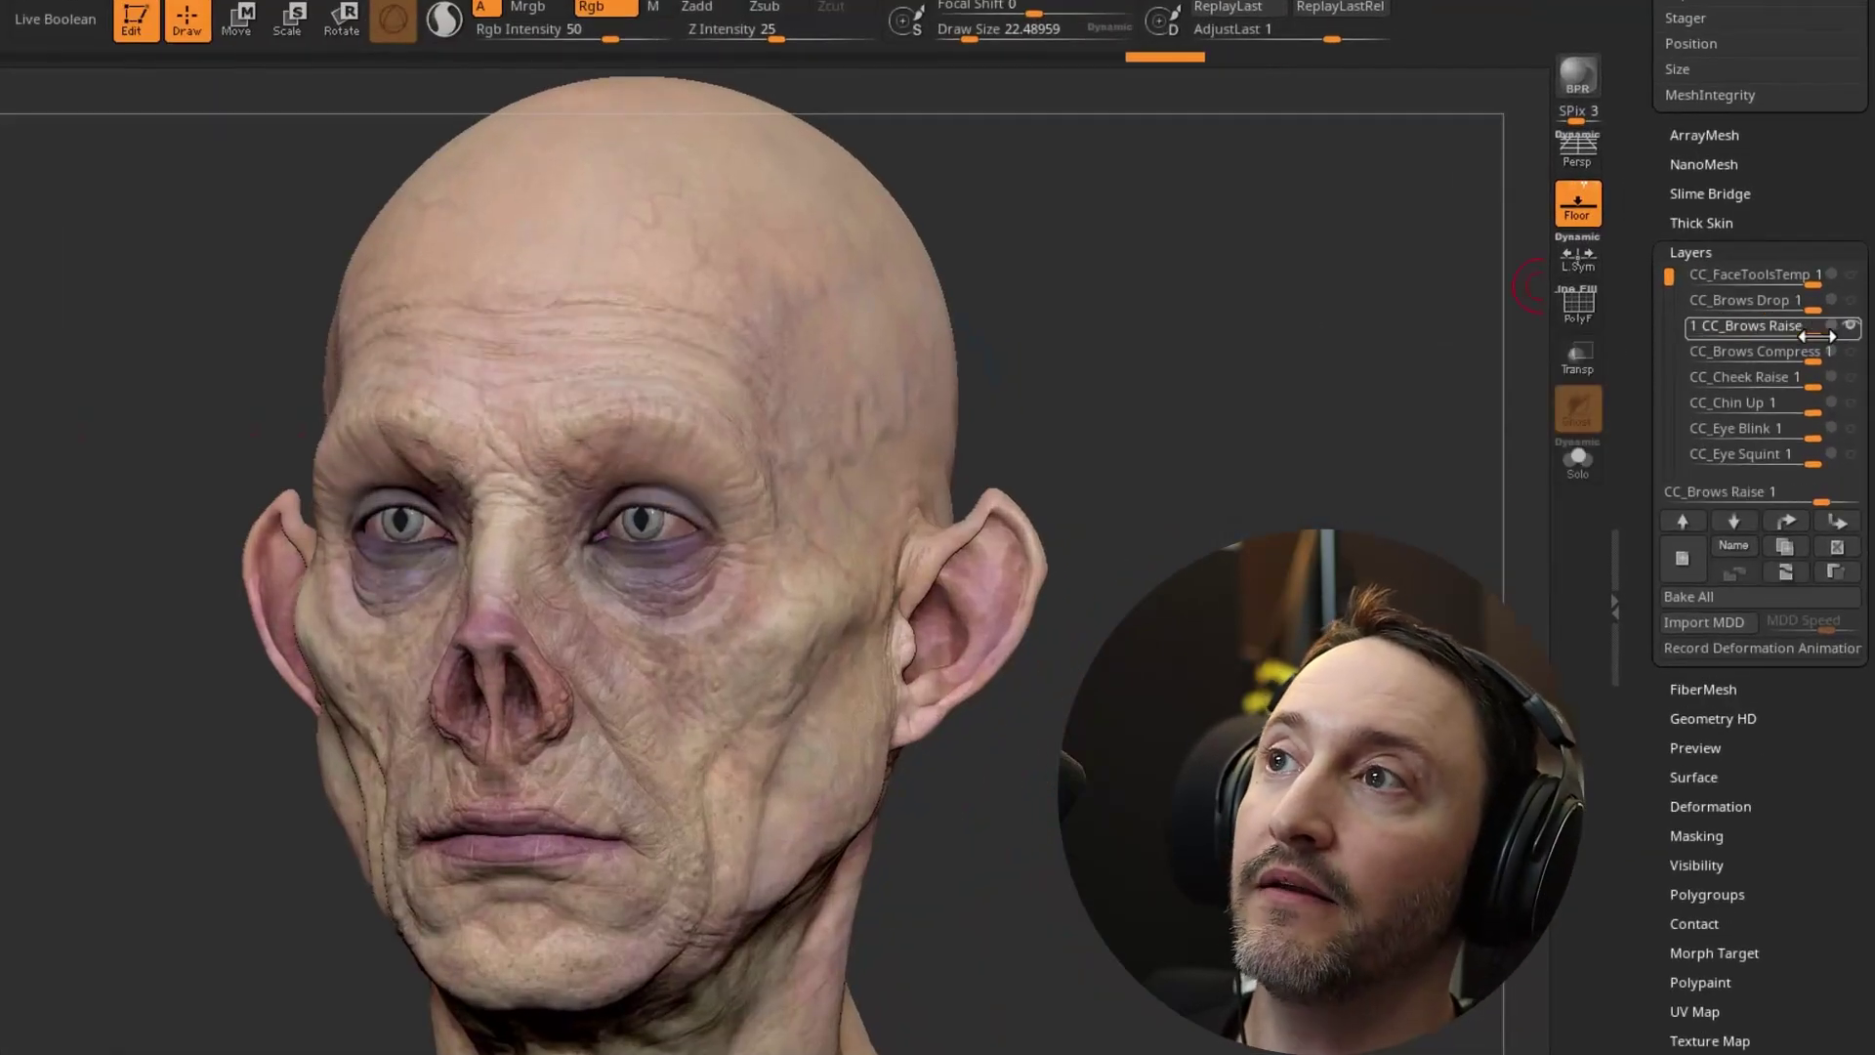
key(shift+f)
drag(1780, 732, 1782, 732)
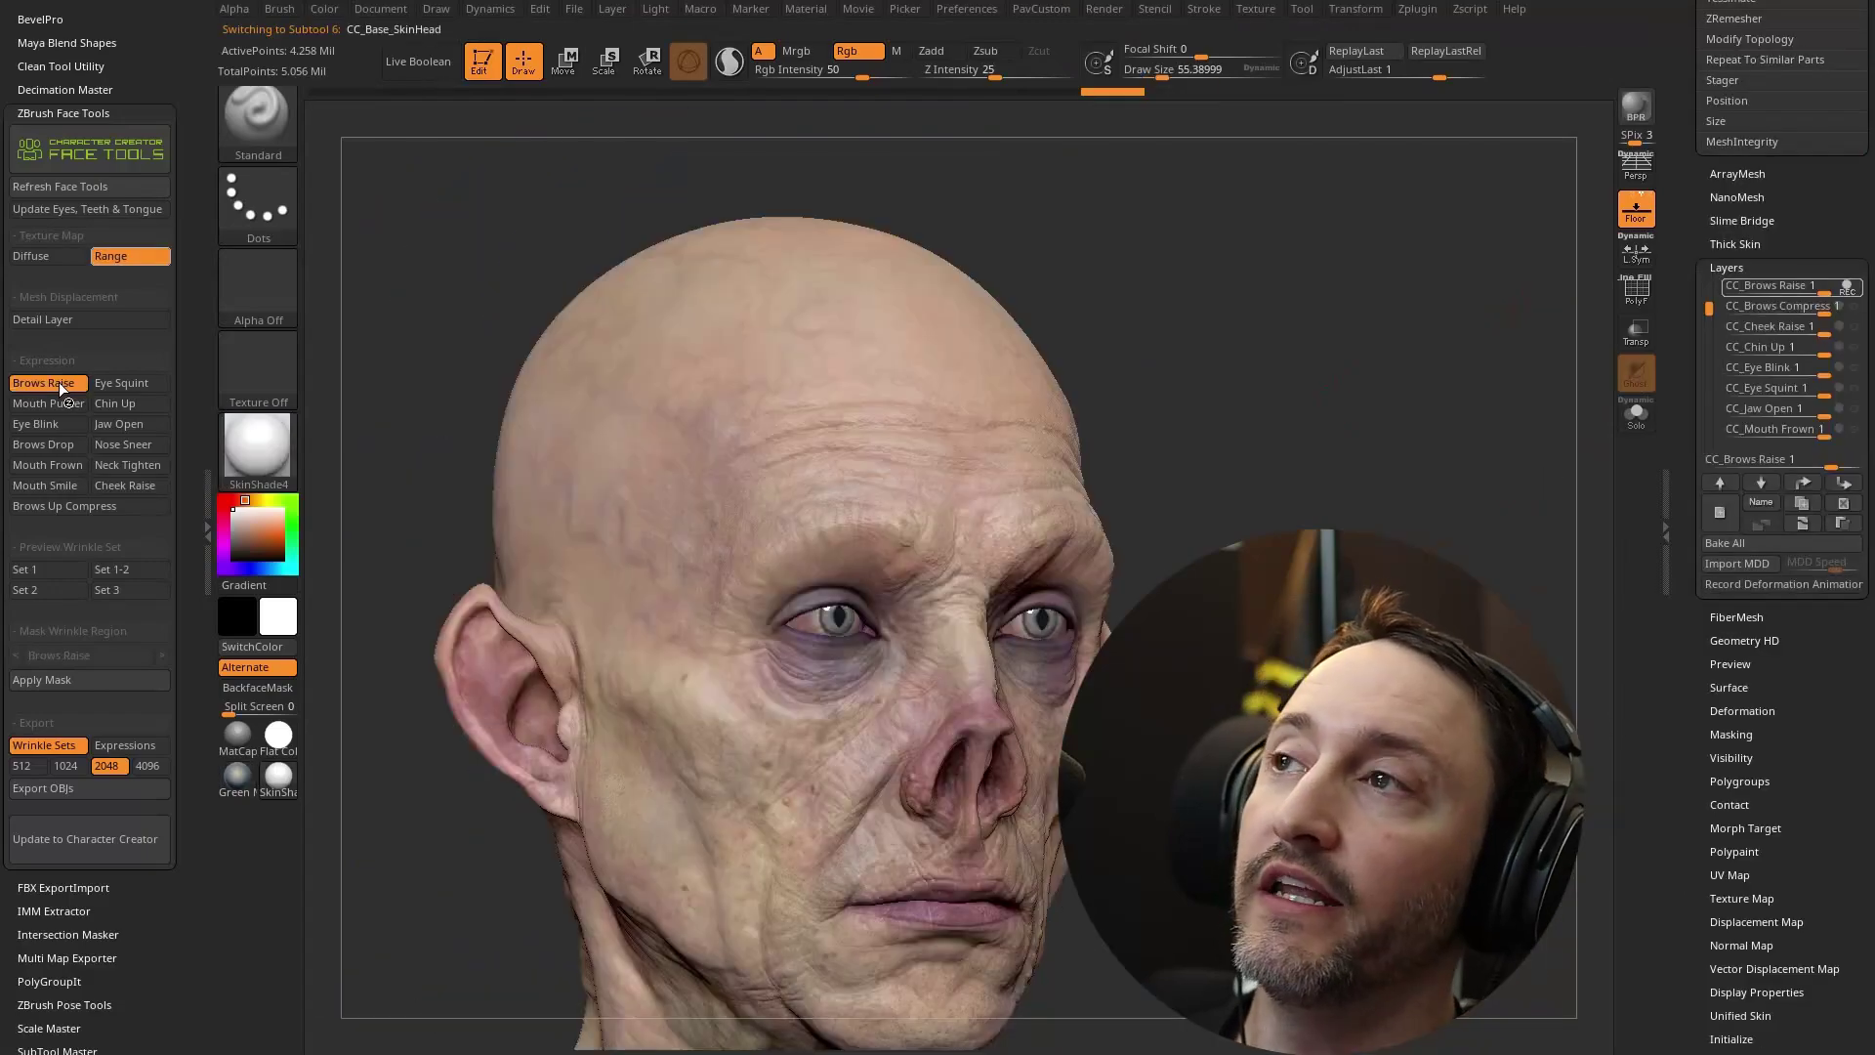